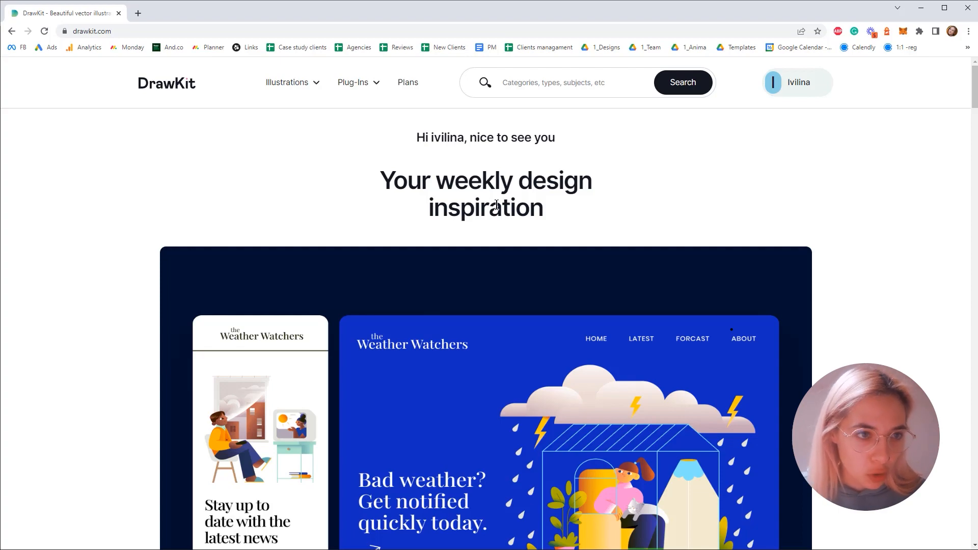
- Browse the free and Pro illustration packs on the DrawKit home page
scroll(243, 143, "down", 15)
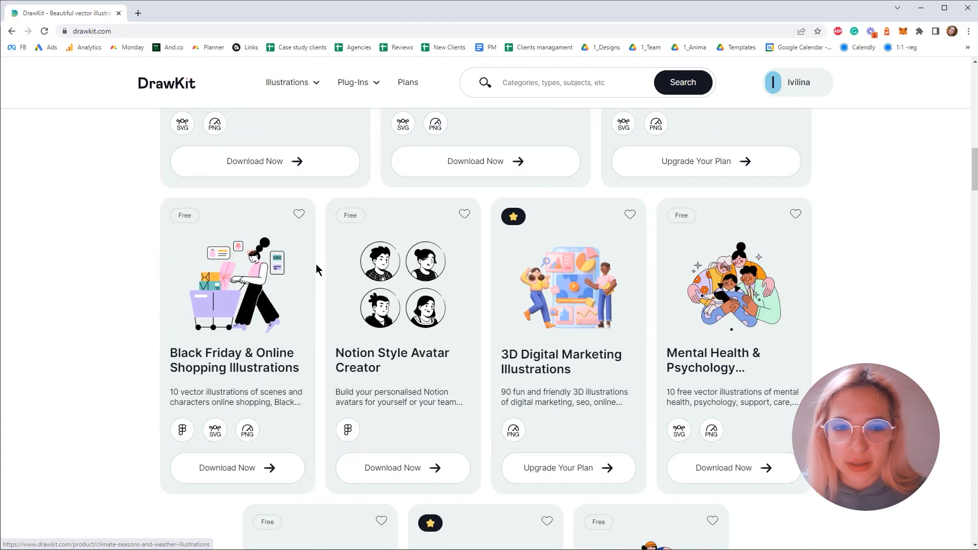
scroll(317, 262, "down", 8)
scroll(317, 261, "up", 18)
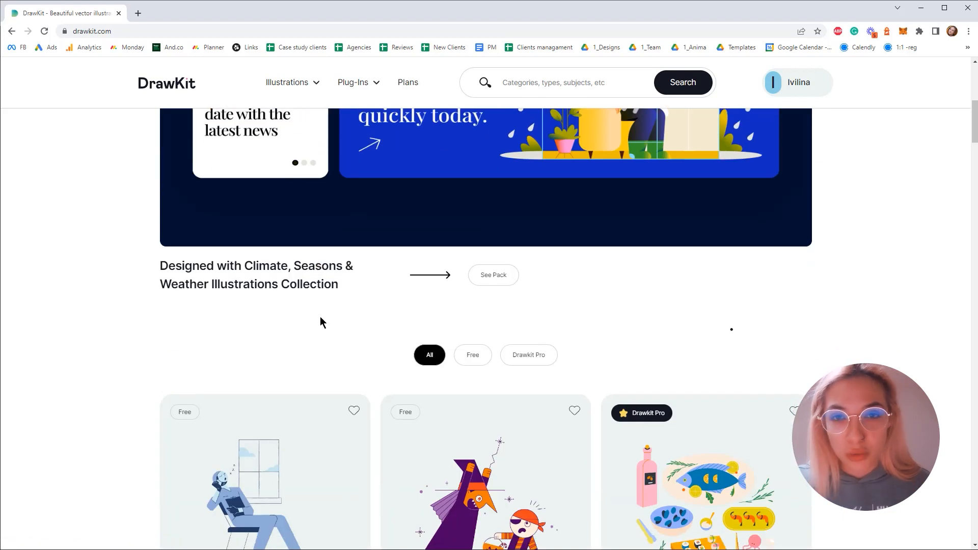
scroll(320, 317, "up", 8)
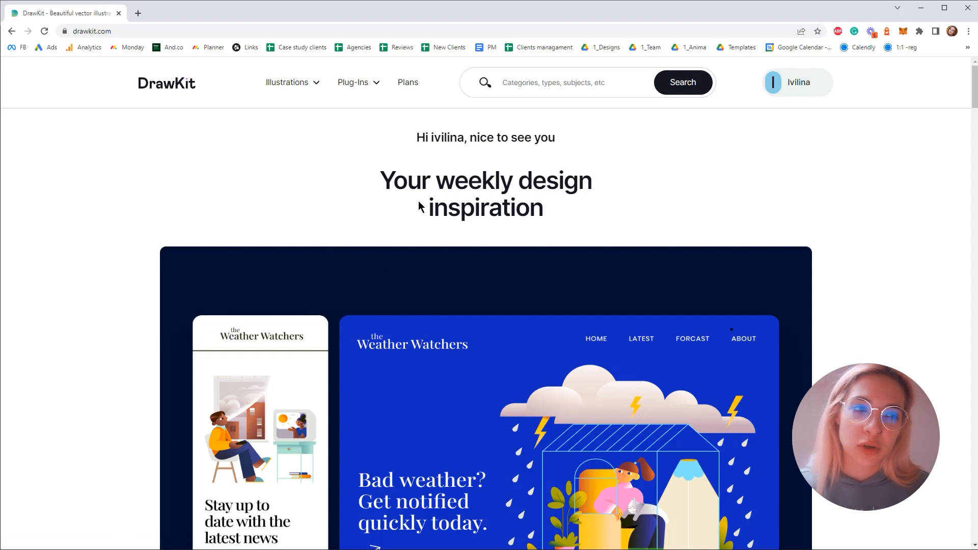
scroll(419, 206, "down", 5)
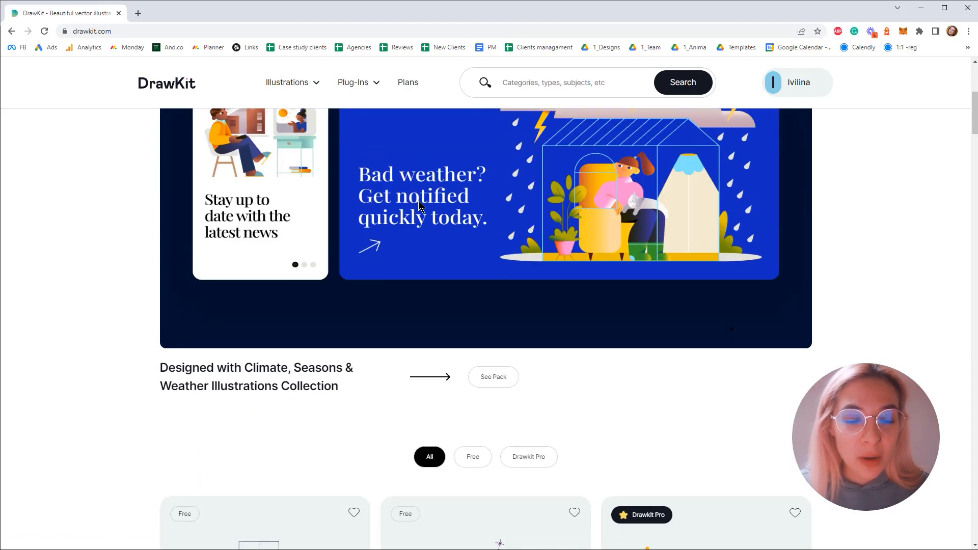
scroll(139, 210, "down", 6)
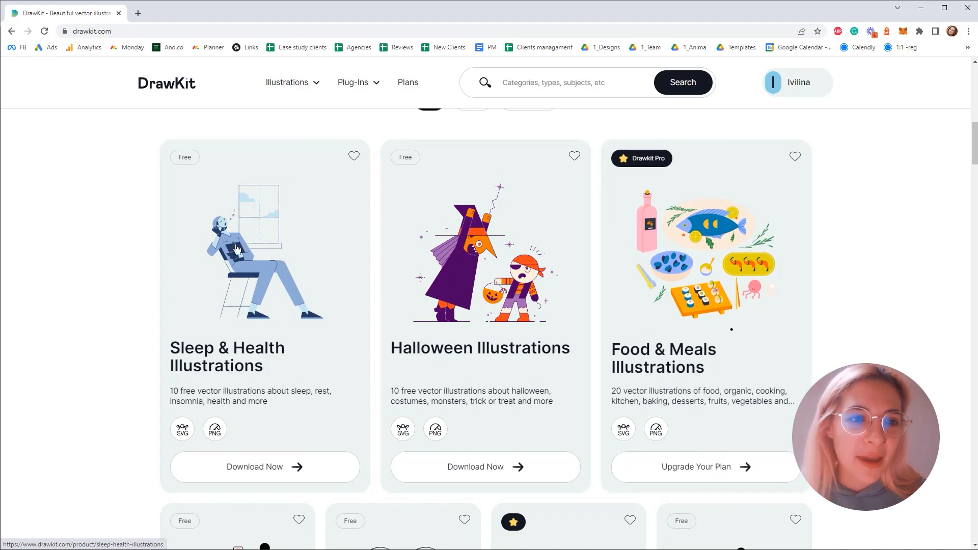
scroll(240, 252, "down", 6)
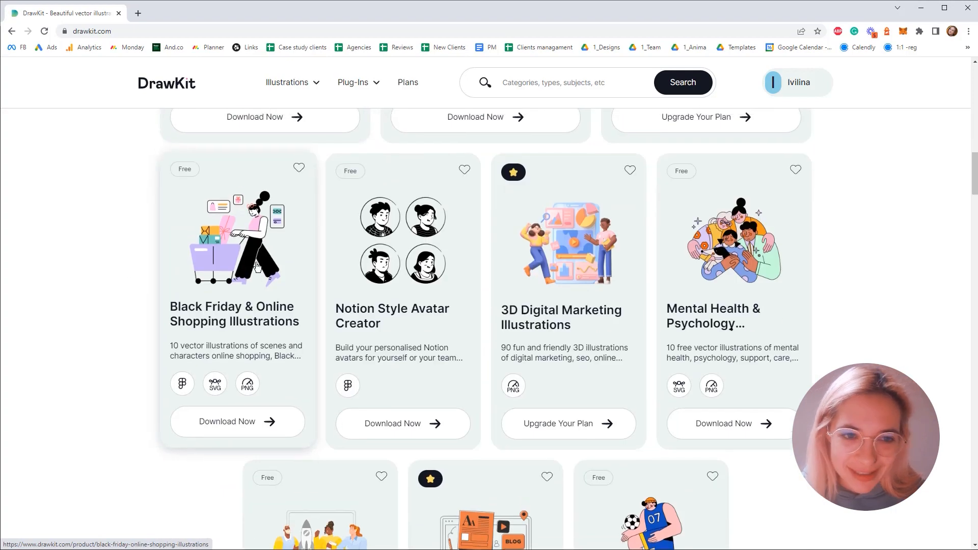
scroll(257, 267, "up", 5)
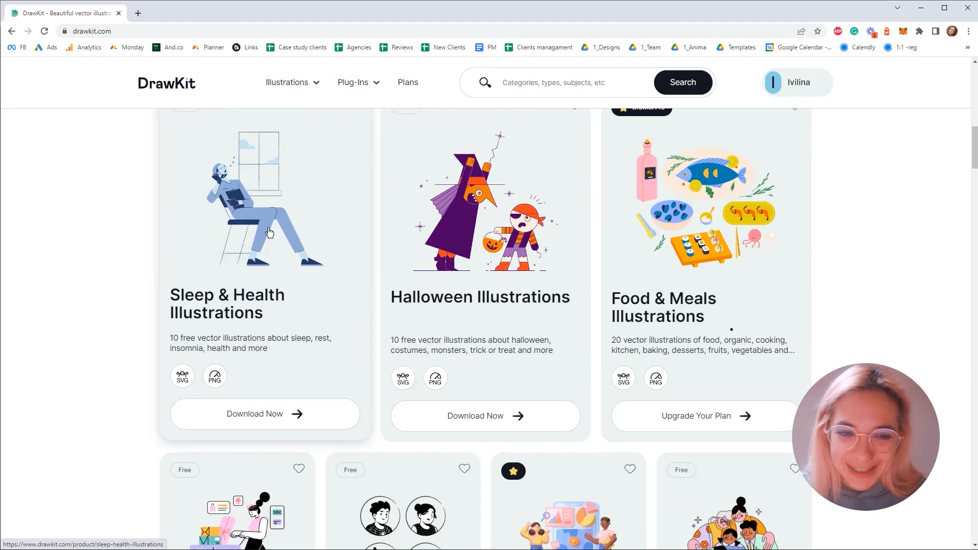
scroll(272, 227, "up", 2)
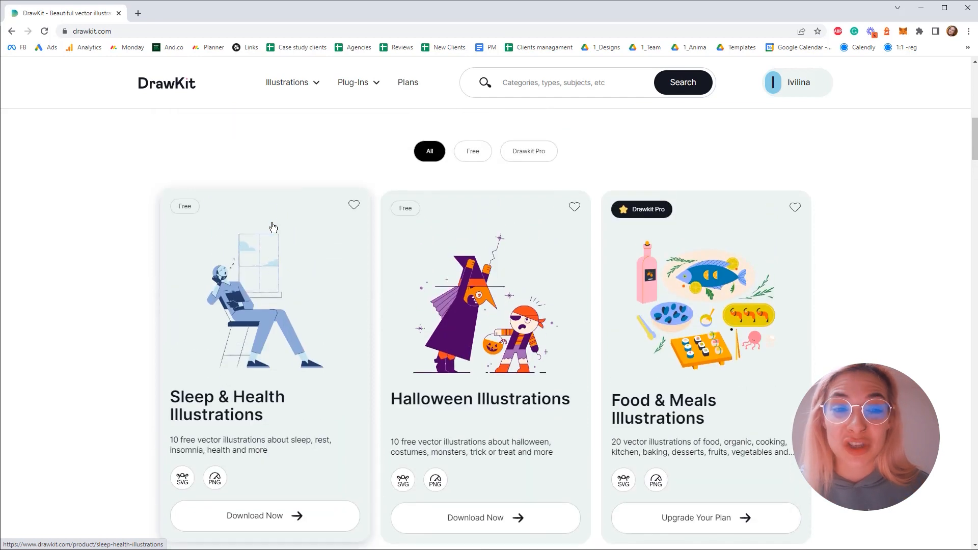
- Open the Sleep & Health Illustrations pack and examine the illustrations it contains
left_click(252, 310)
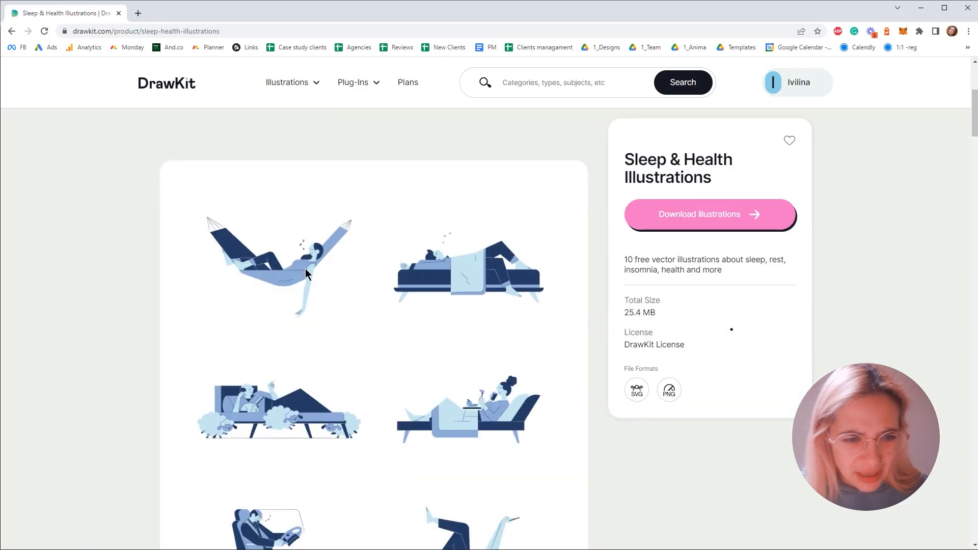
scroll(467, 263, "down", 7)
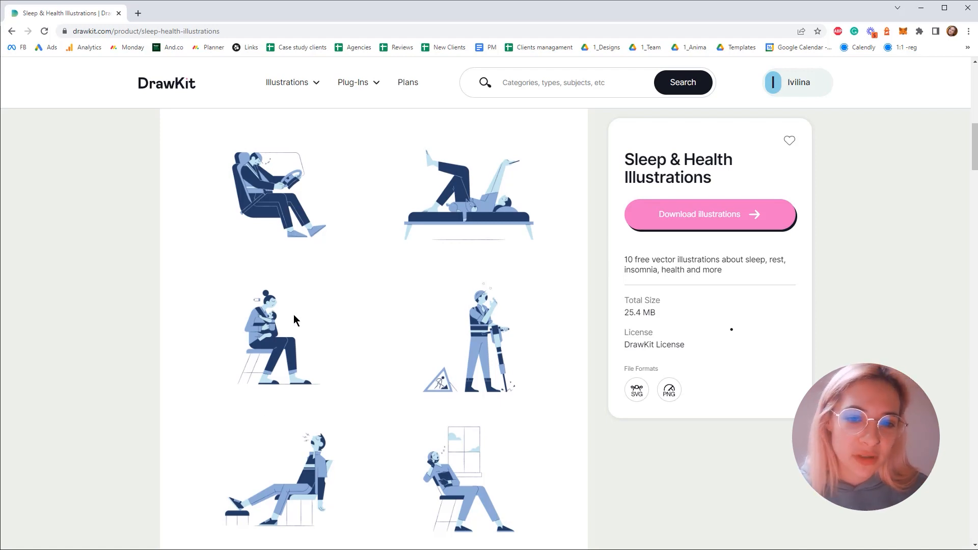
scroll(293, 313, "down", 8)
scroll(356, 223, "down", 7)
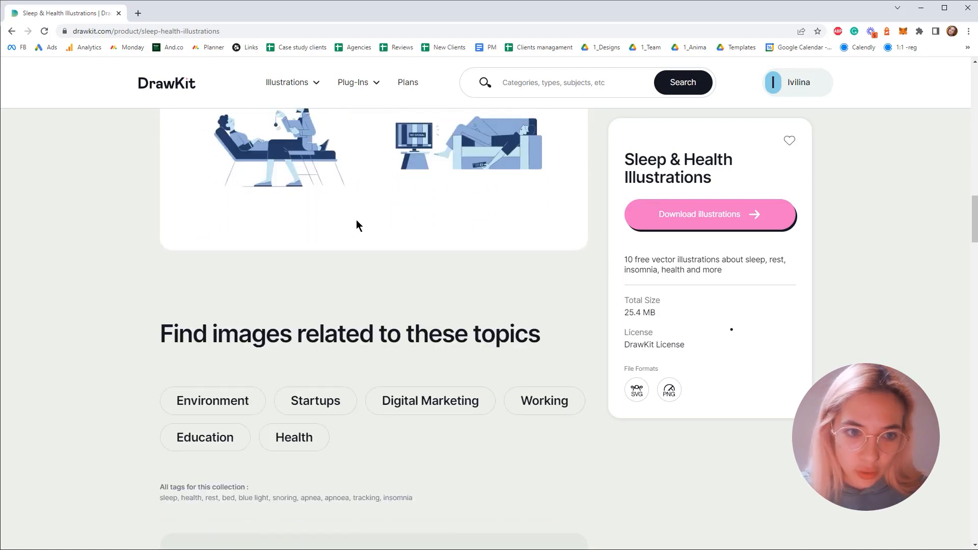
scroll(359, 235, "up", 7)
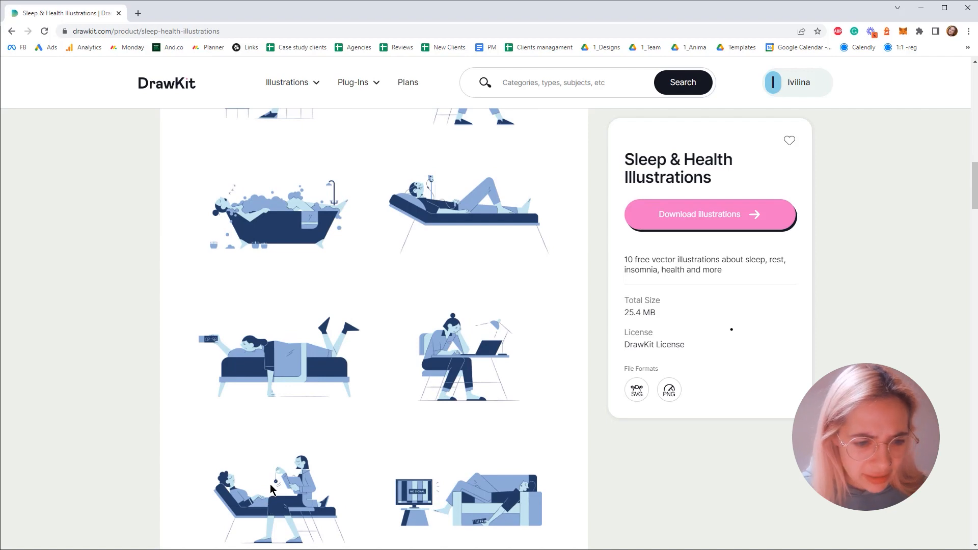
scroll(277, 460, "up", 5)
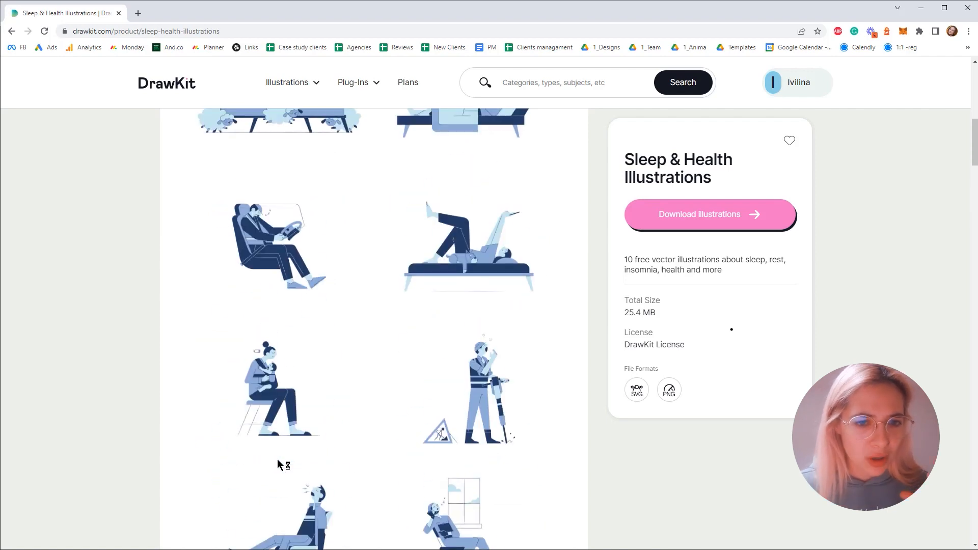
scroll(278, 458, "up", 3)
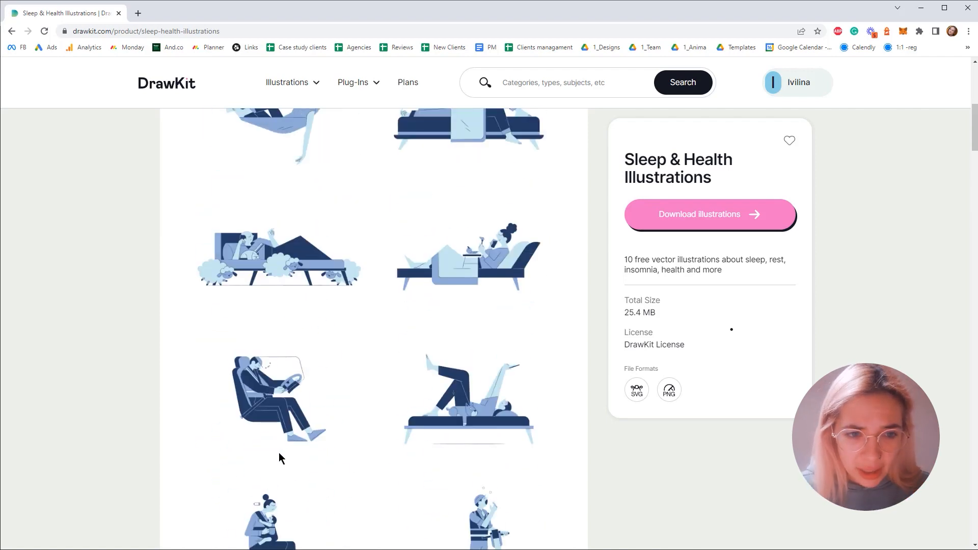
scroll(340, 398, "down", 2)
- Search the illustration library for "education" and look through the matching packs
left_click(540, 83)
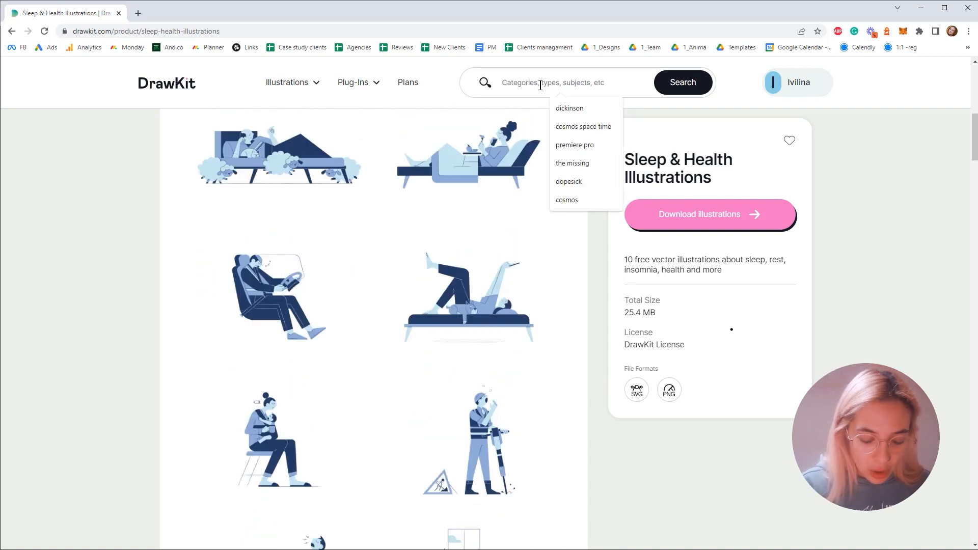
type("education")
key("Return")
scroll(272, 276, "down", 8)
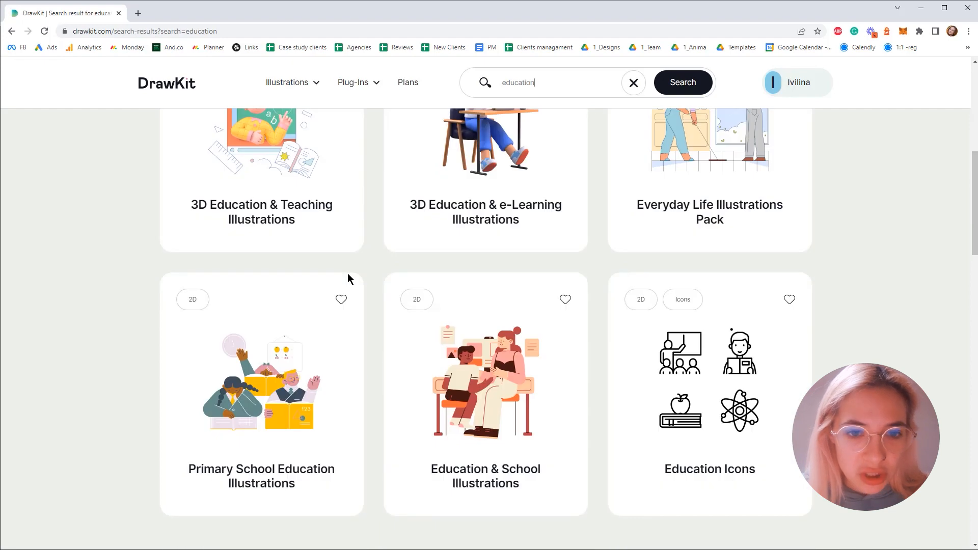
scroll(605, 236, "down", 4)
scroll(323, 284, "up", 3)
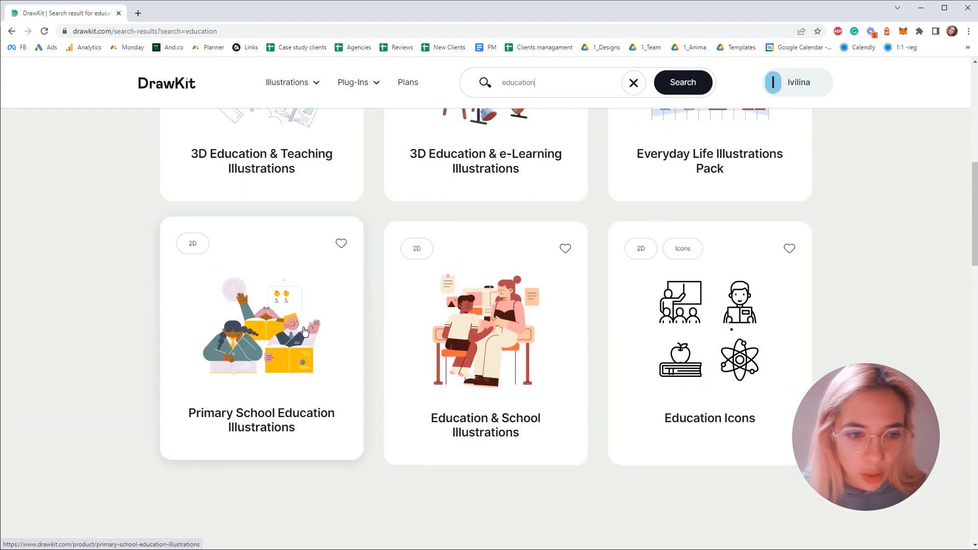
- Check the Primary School Education pack, return to the results, and open and review the Education & School Illustrations pack
left_click(304, 331)
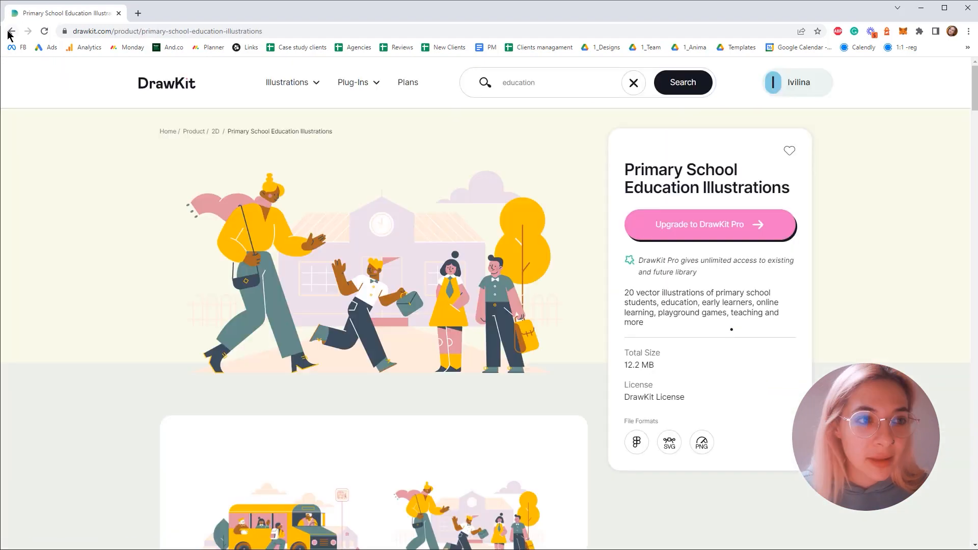
left_click(12, 31)
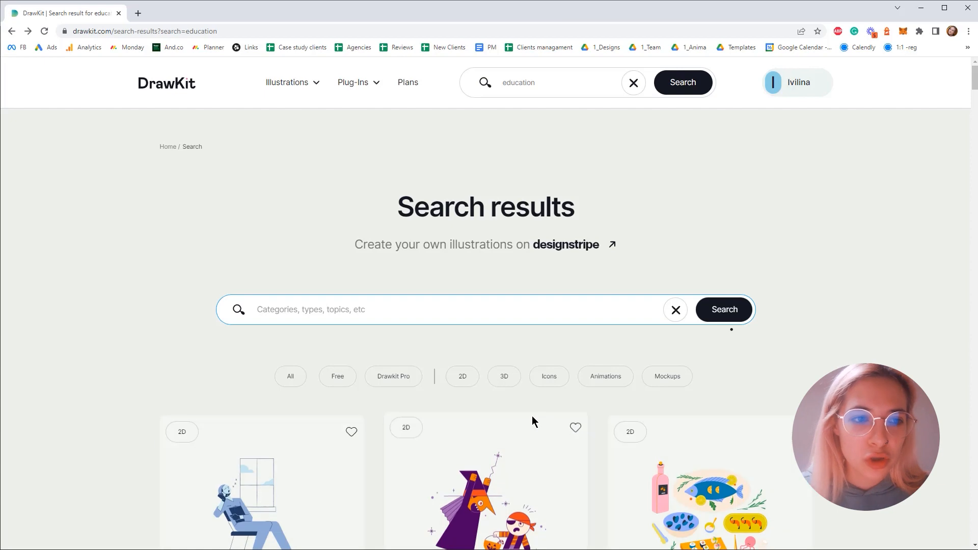
scroll(510, 402, "down", 7)
left_click(484, 401)
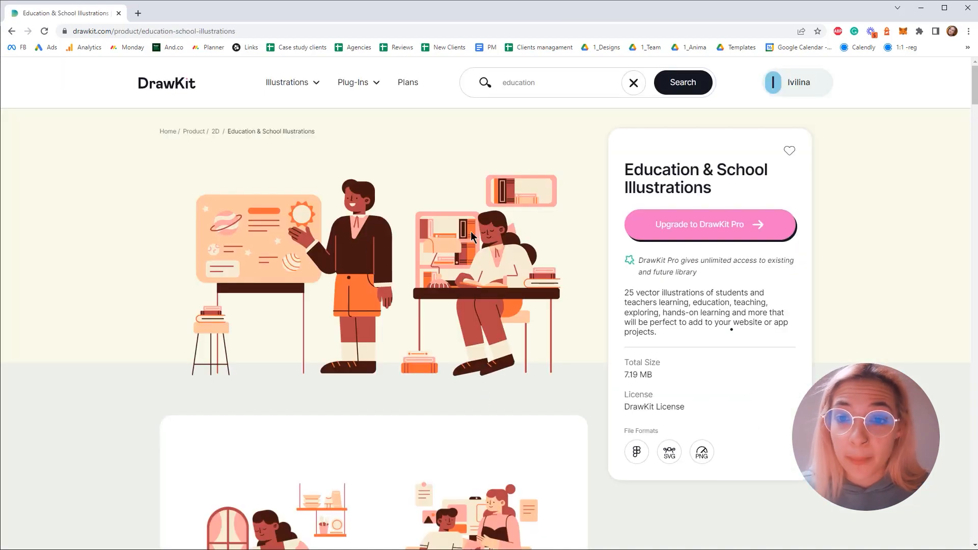
scroll(365, 233, "down", 7)
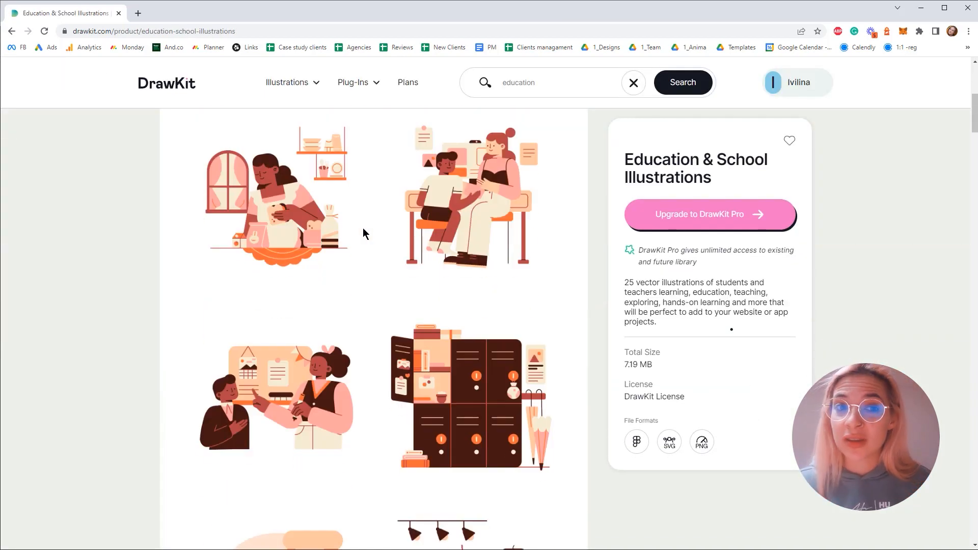
scroll(363, 232, "down", 10)
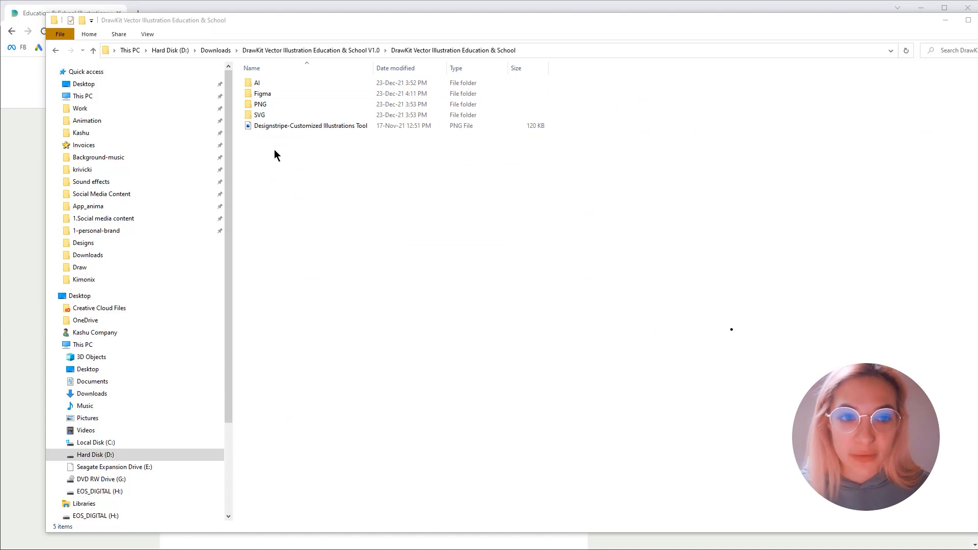
- Open the Illustrator file from the AI folder of the downloaded Education & School pack
double_click(274, 83)
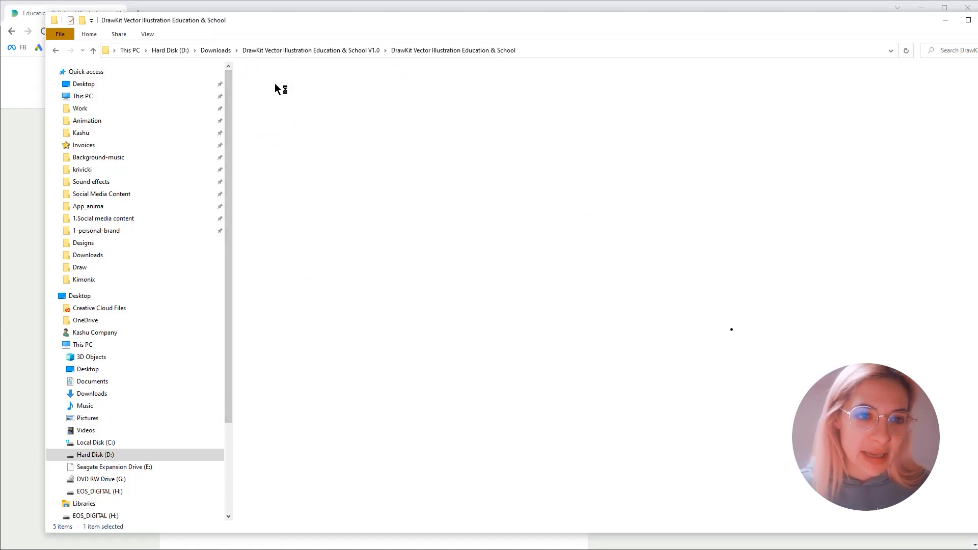
double_click(292, 86)
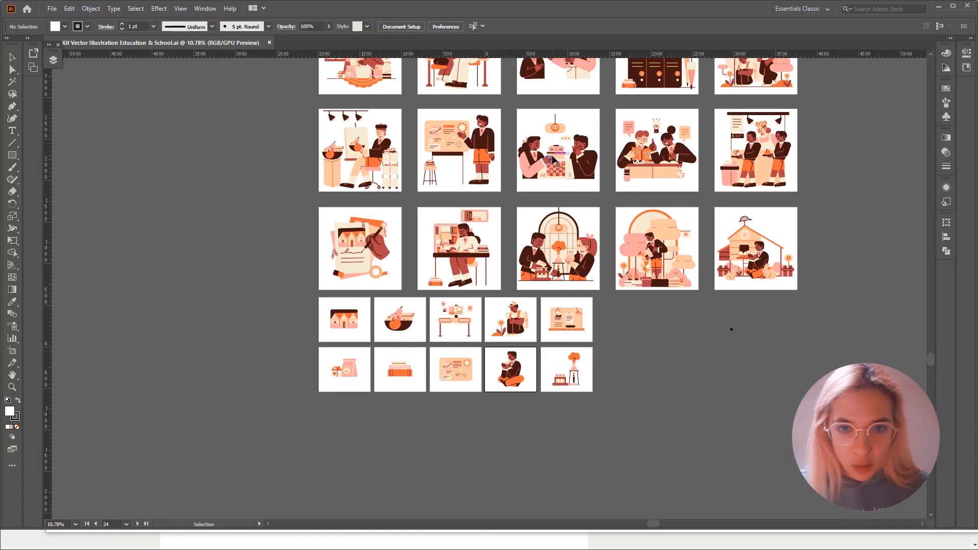
- Select and copy the outdoor illustration of two students among trees, at the end of the first row of artboards
left_click(553, 157)
left_click(676, 376)
key("space")
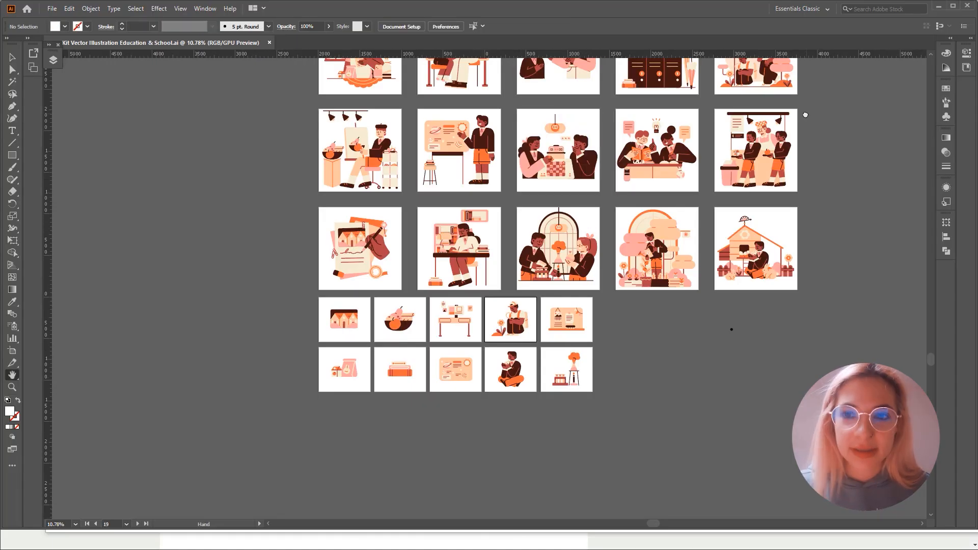
left_click_drag(805, 115, 748, 201)
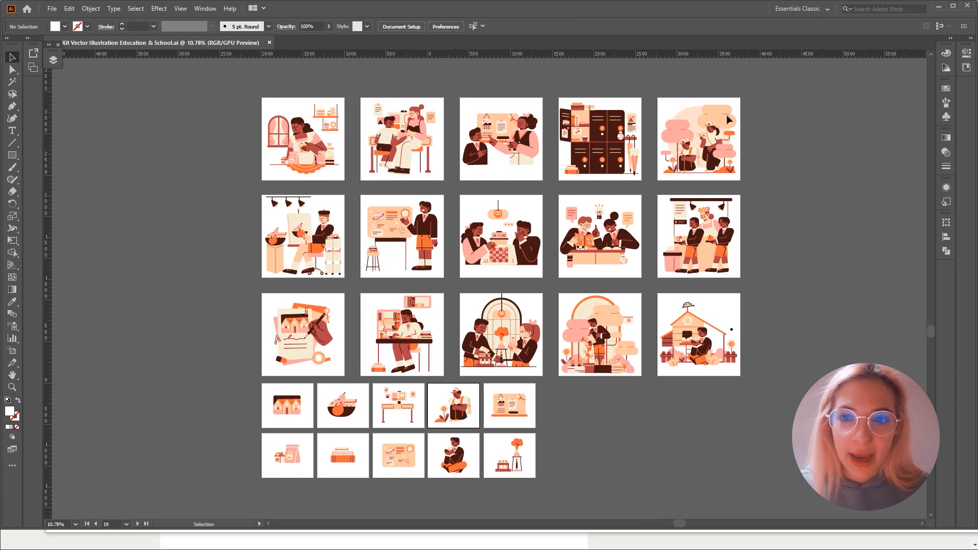
left_click_drag(747, 88, 656, 189)
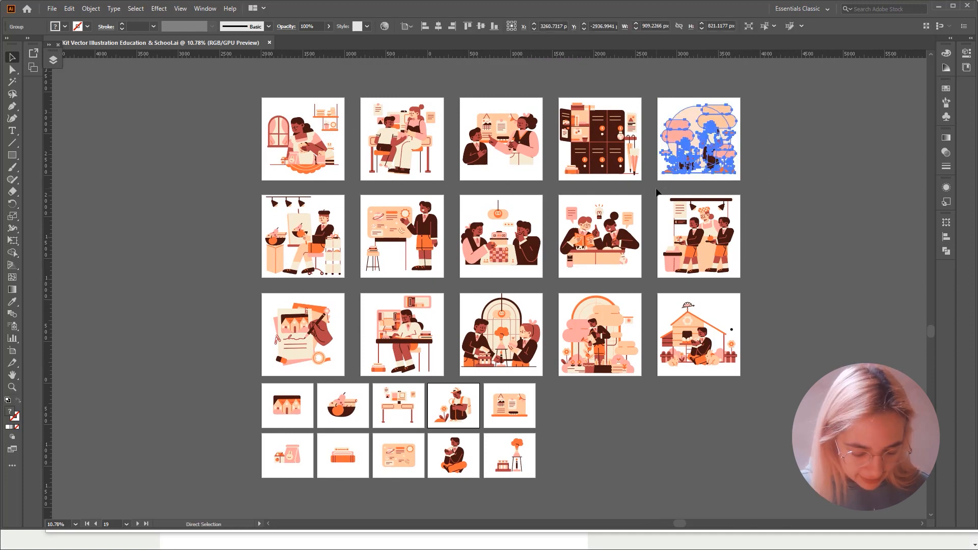
key("ctrl+c")
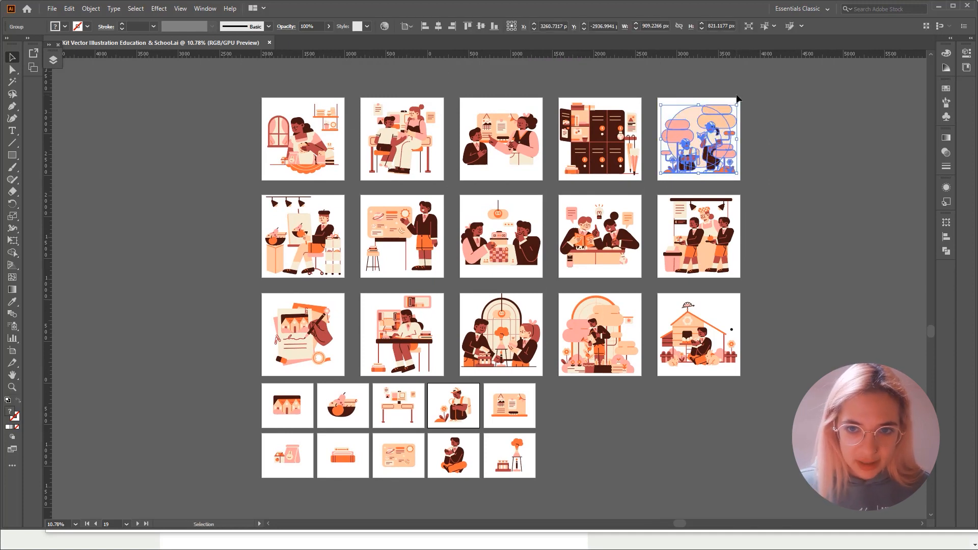
- Create a new 1000 x 1000 px document, paste the copied illustration into it and deselect it
key("ctrl+n")
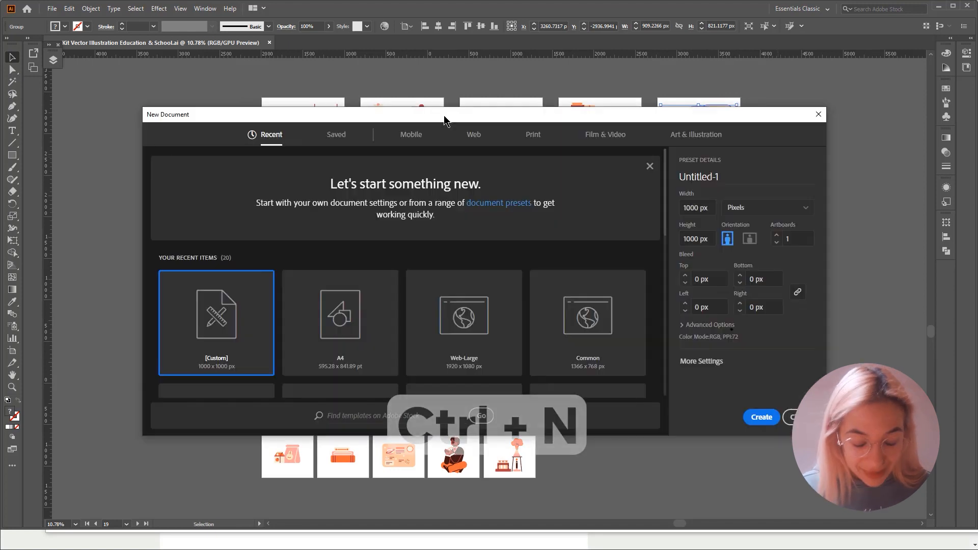
left_click(759, 416)
key("ctrl+v")
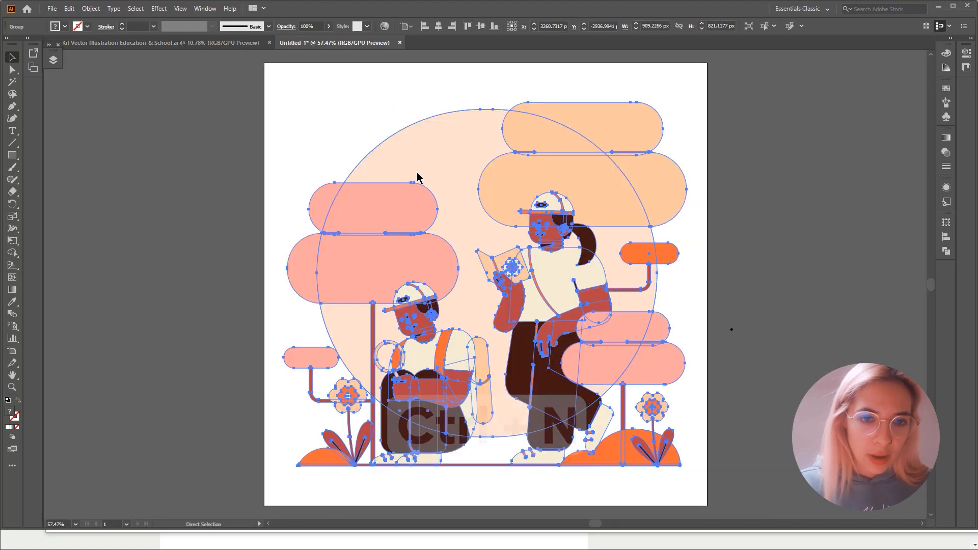
left_click(548, 82)
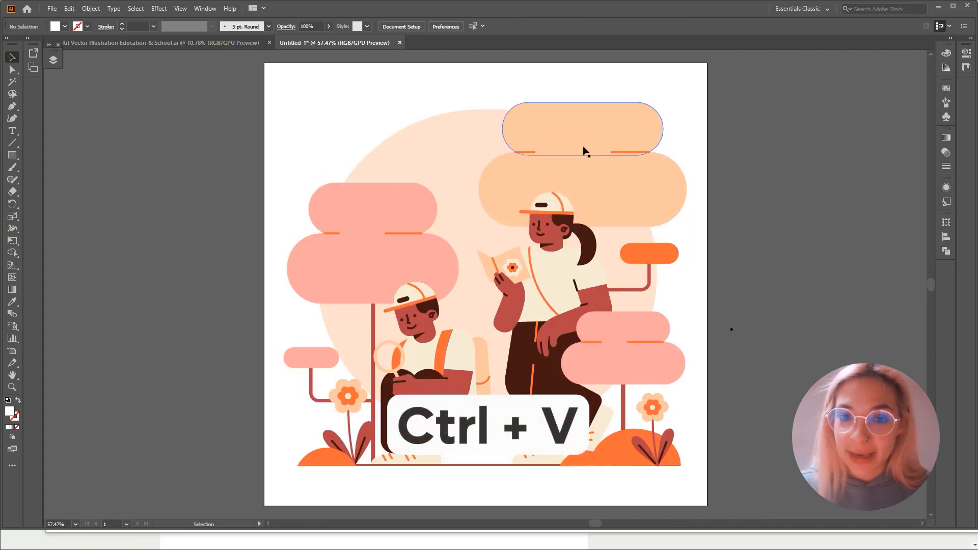
- Show the document's layers, select the whole illustration and expand Layer 1 to reveal its group
left_click(55, 66)
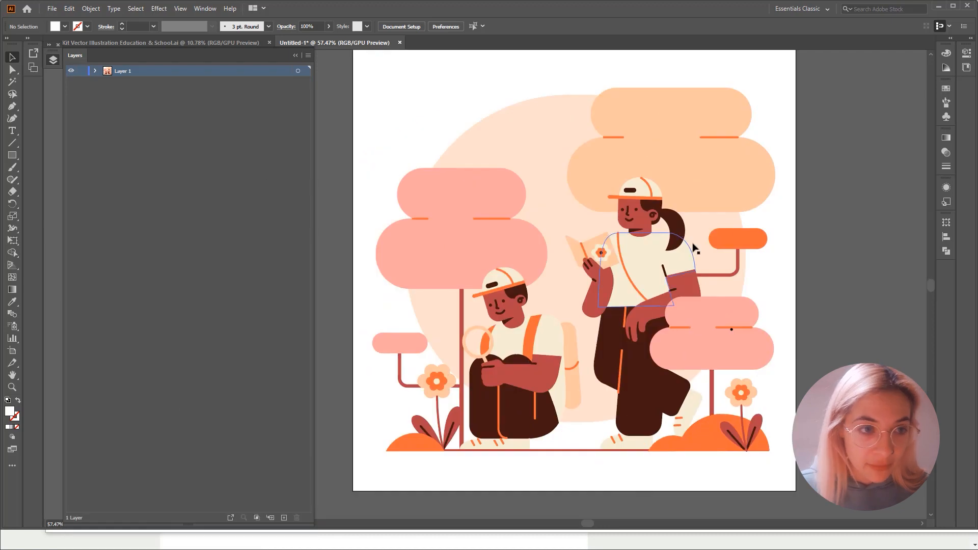
left_click(624, 109)
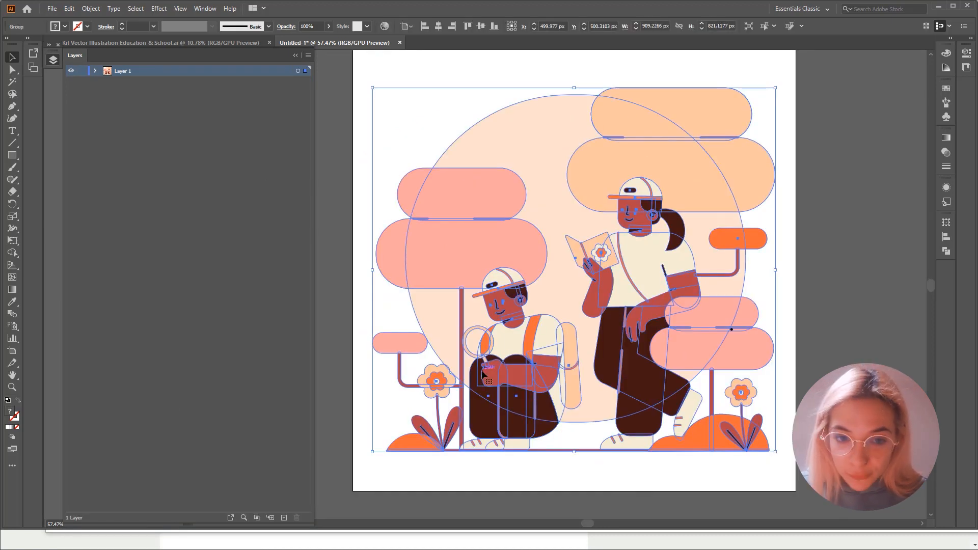
left_click(385, 70)
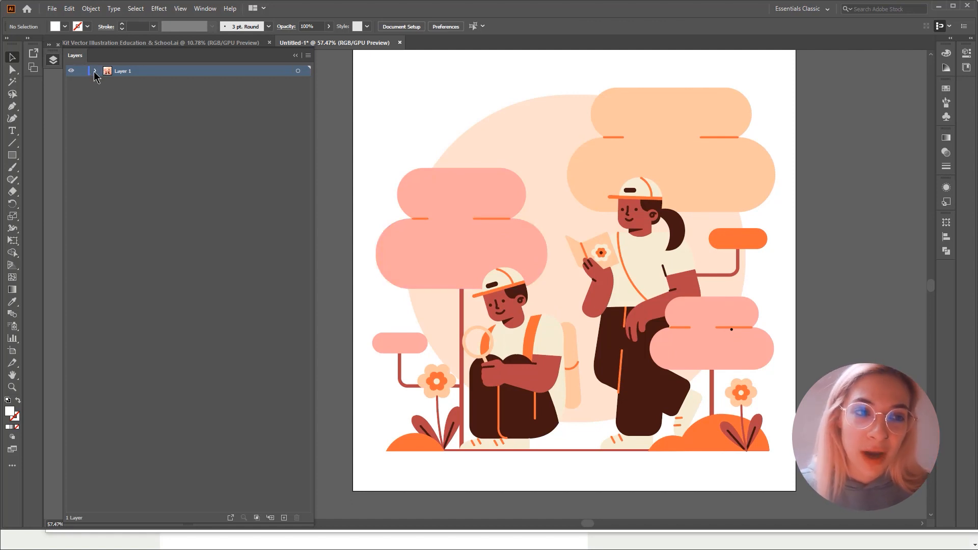
left_click(481, 186)
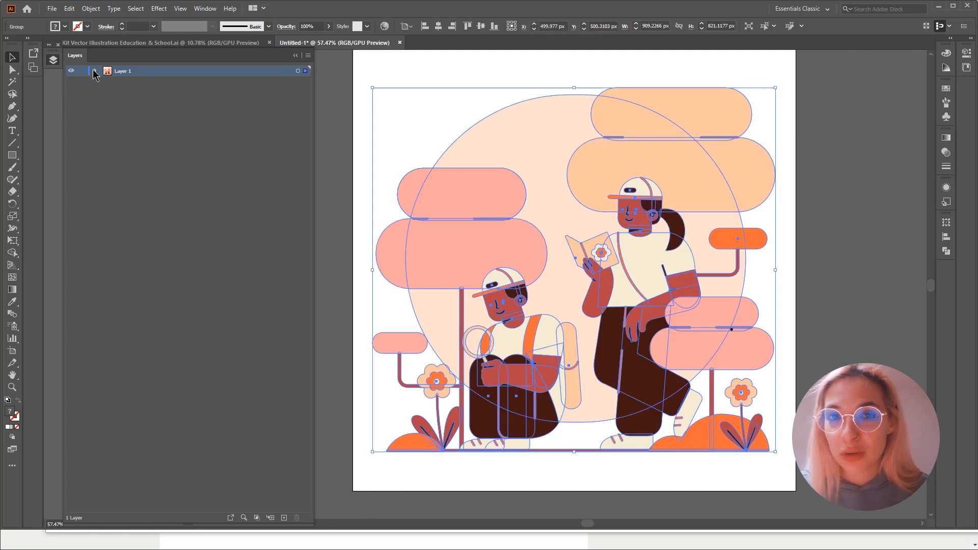
left_click(95, 71)
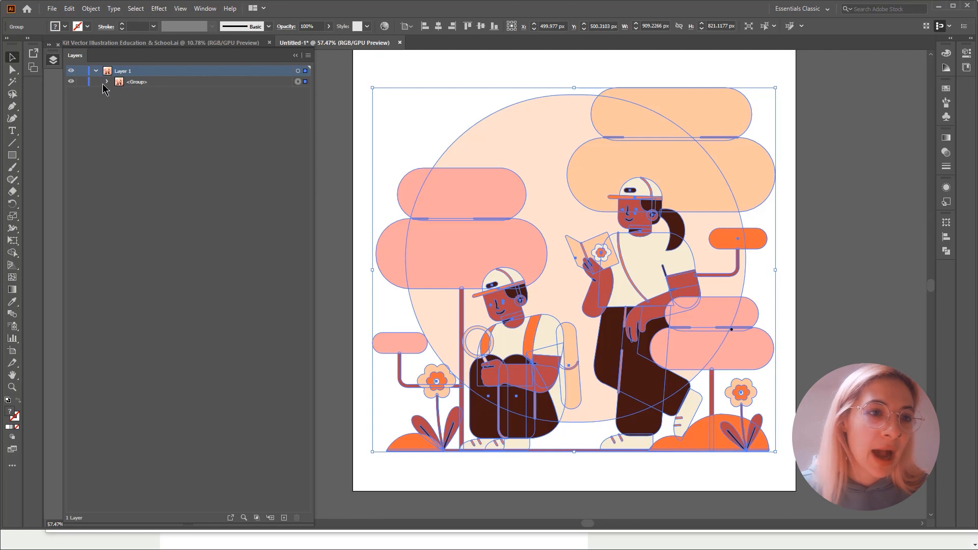
- Expand the illustration's group under Layer 1 and release it to layers using the Sequence option
left_click(107, 81)
left_click(307, 55)
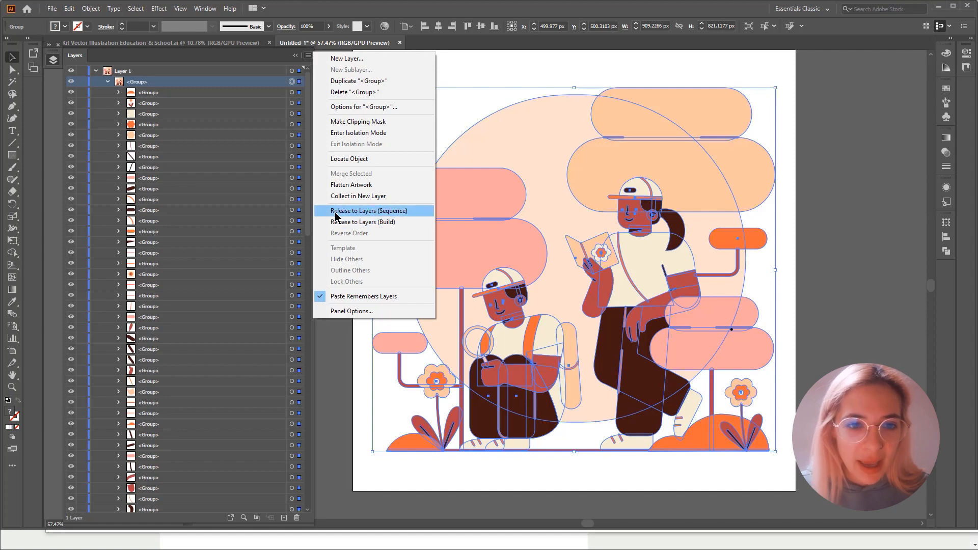
left_click(364, 214)
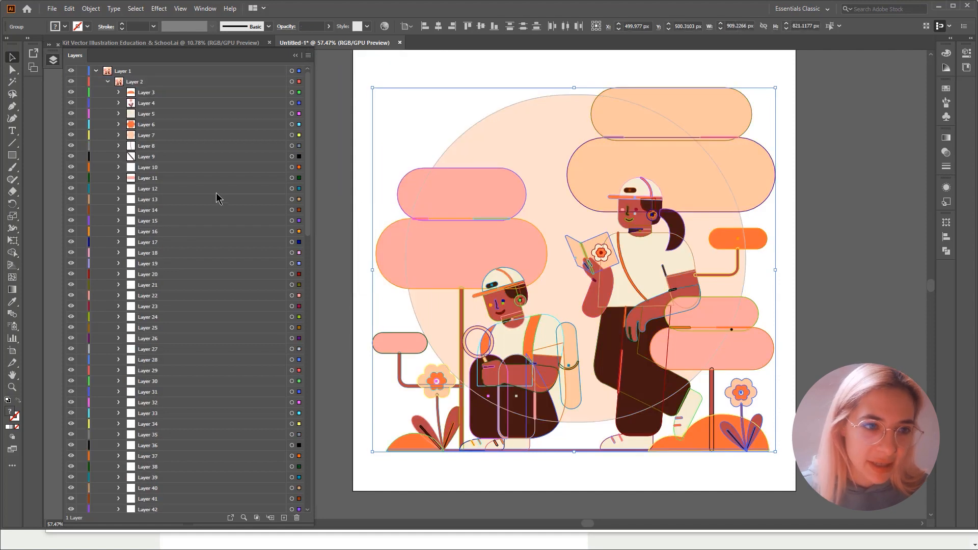
- Select the background circle and the large pink tree's two foliage shapes one by one to locate their layers
left_click(425, 111)
left_click(491, 146)
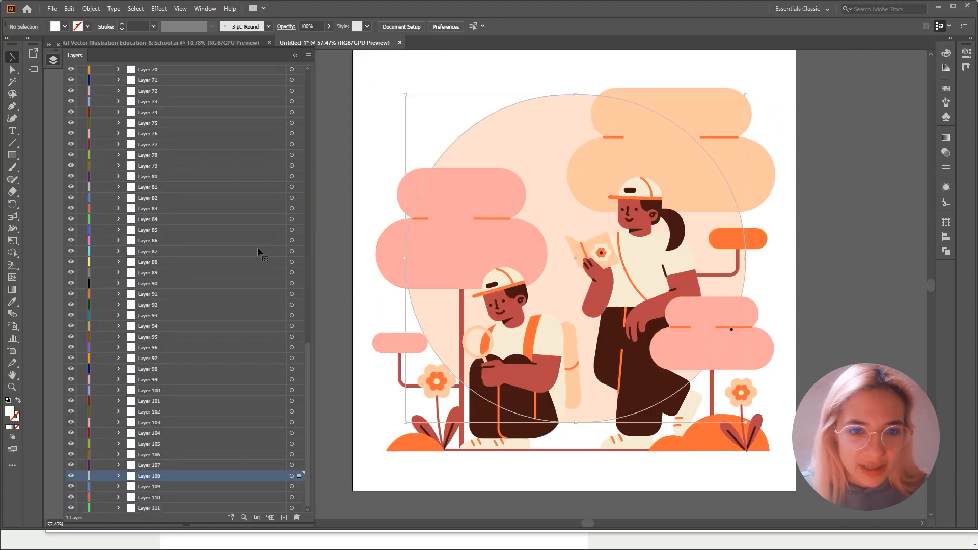
scroll(198, 186, "down", 5)
left_click(456, 196)
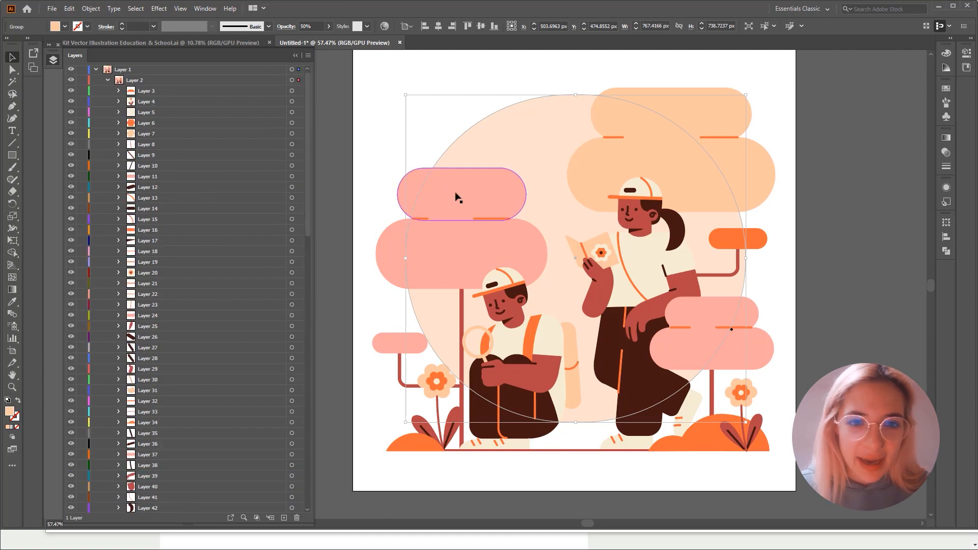
left_click(430, 233)
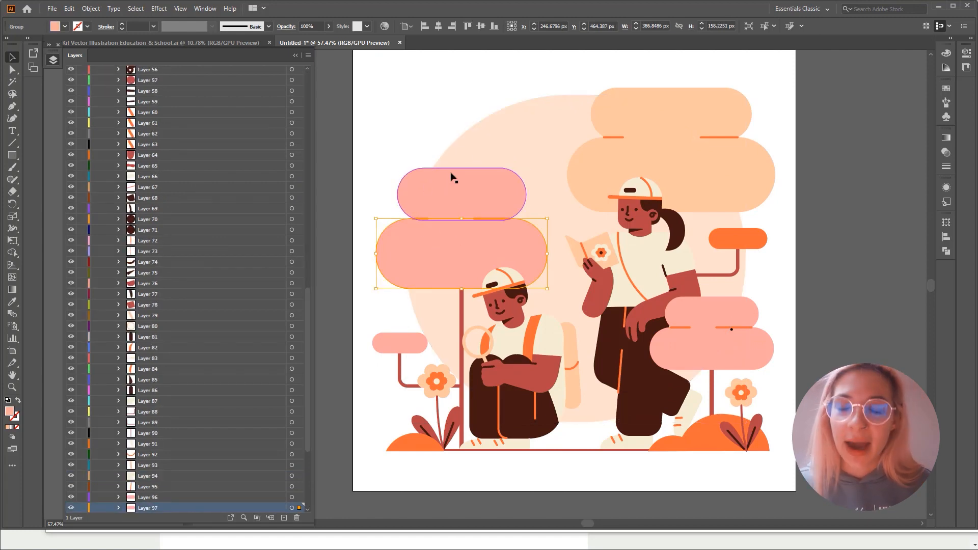
left_click(448, 100)
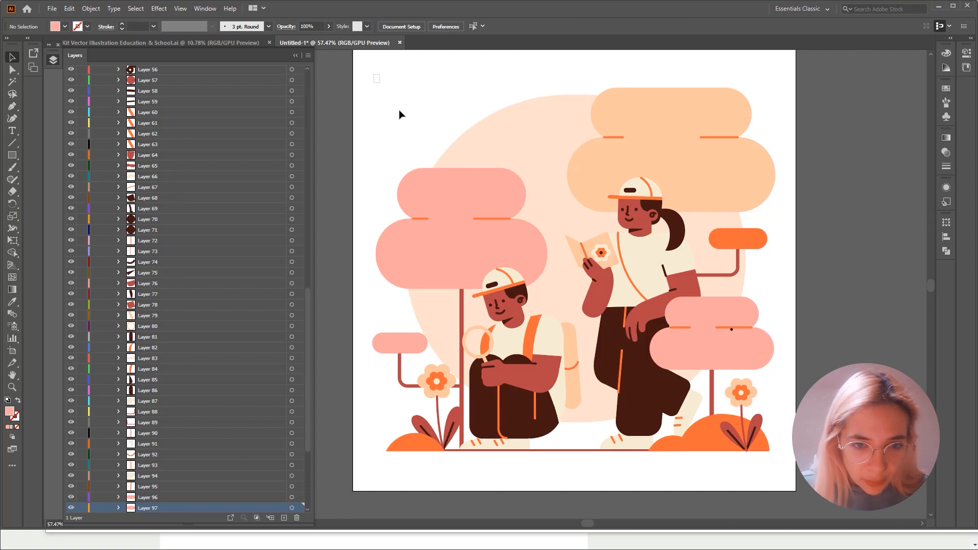
- Select the background circle with the large pink and peach trees, including their trunks, branches and accent lines, and group them
left_click_drag(400, 115, 563, 253)
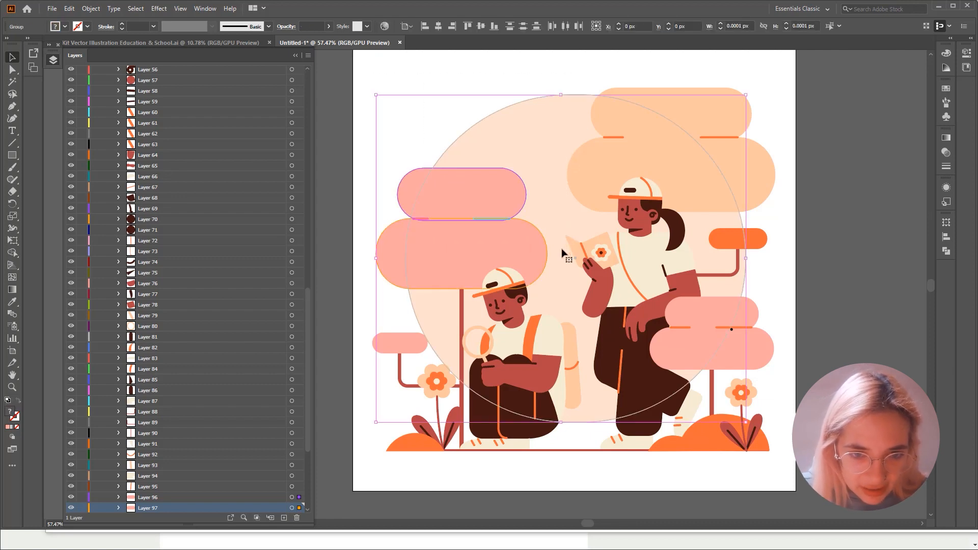
left_click(710, 123, "shift")
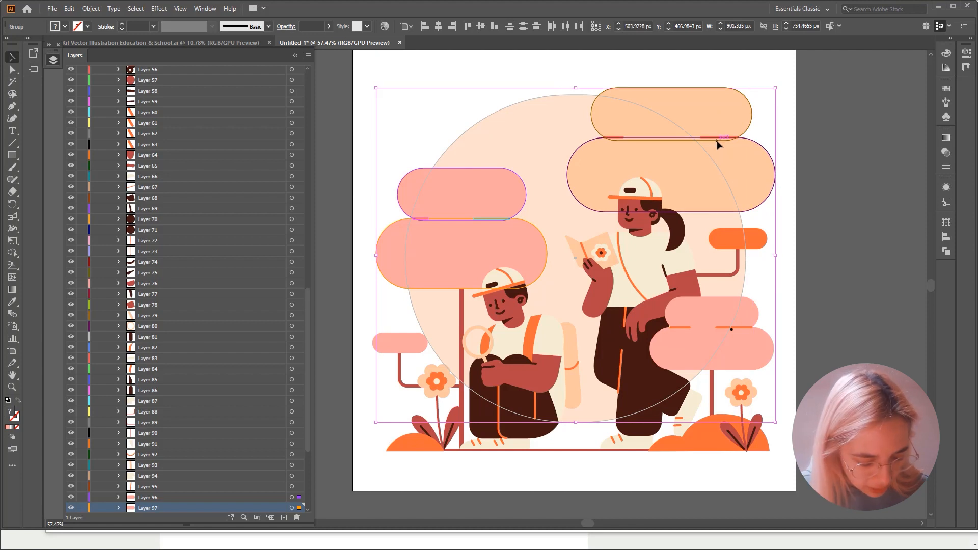
key("shift")
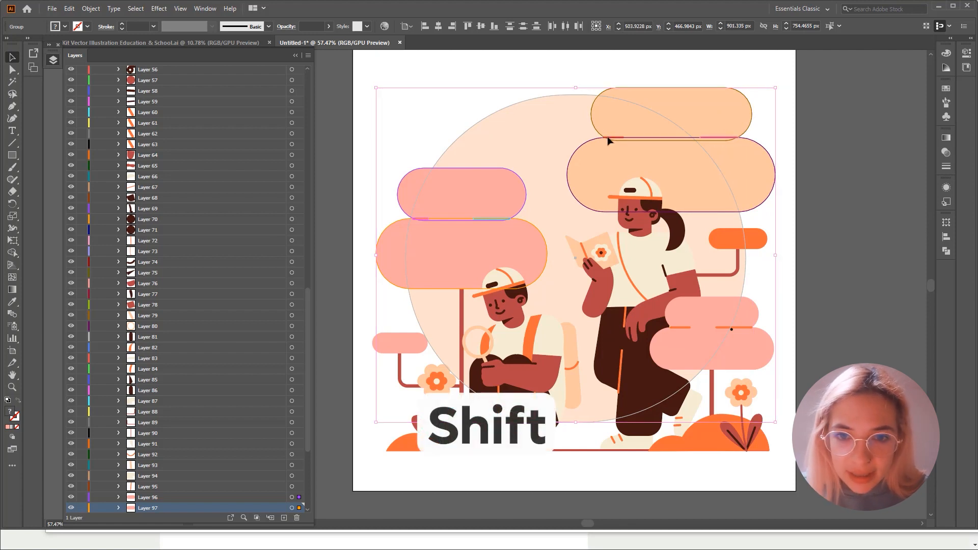
left_click(753, 245, "shift")
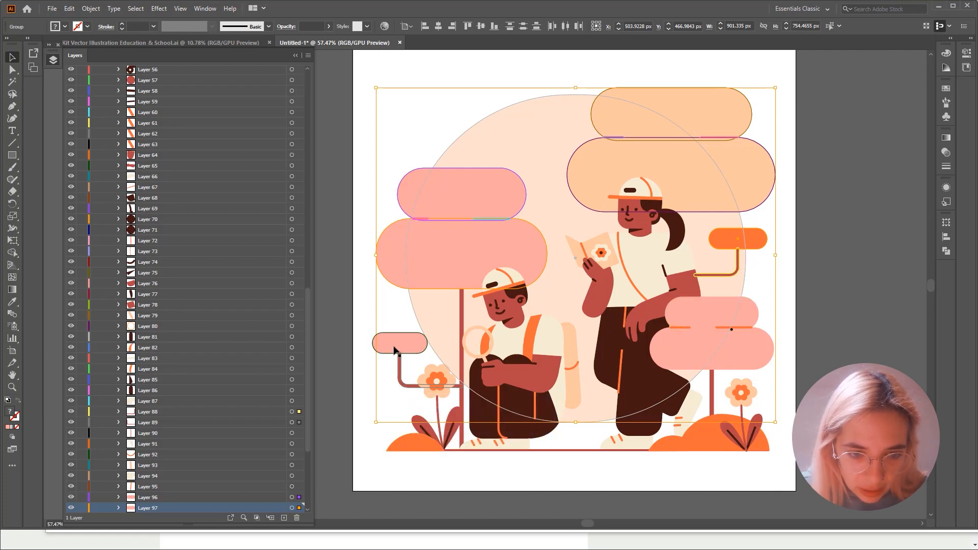
left_click(400, 377, "shift")
right_click(590, 164)
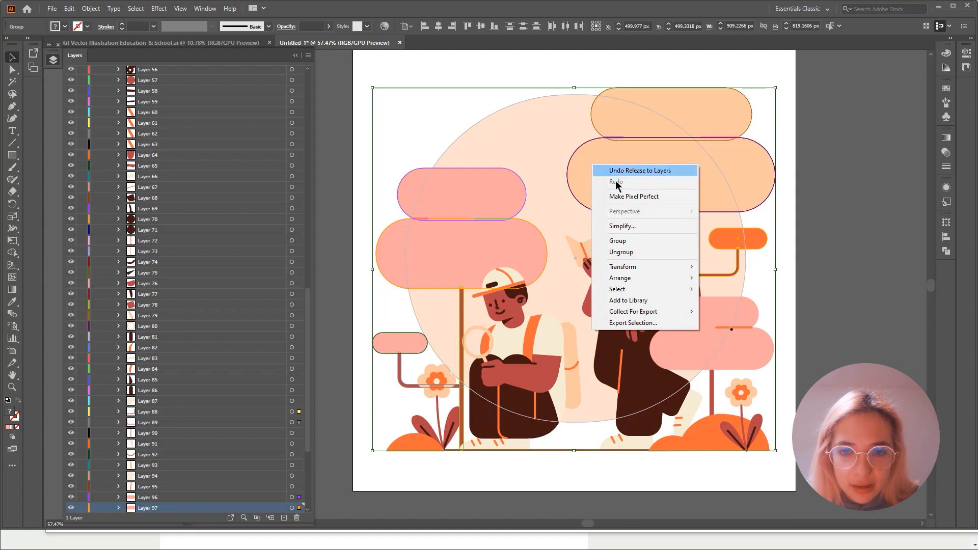
left_click(627, 247)
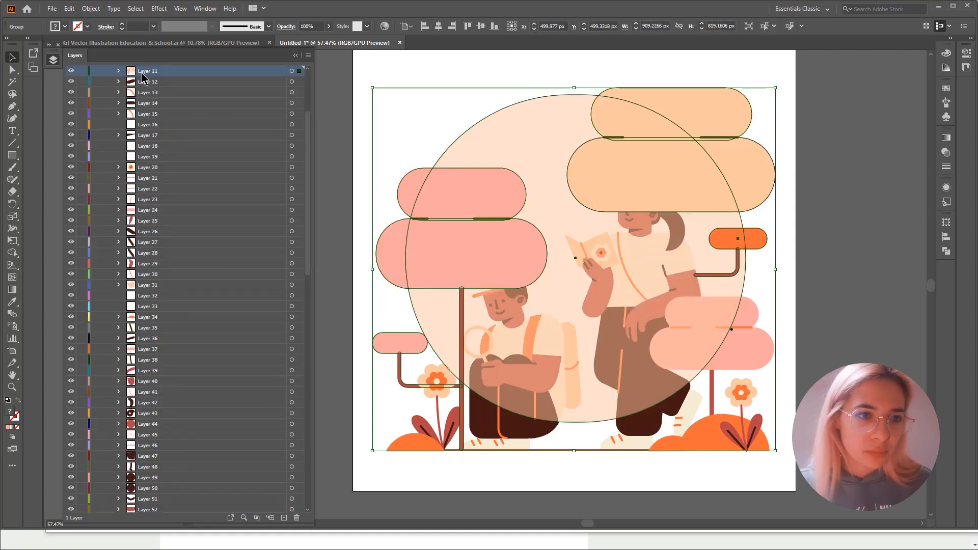
- Rename the grouped scenery's layer Background, move it out of Layer 1 to sit below it, and collapse Layer 1
double_click(141, 72)
type("Background")
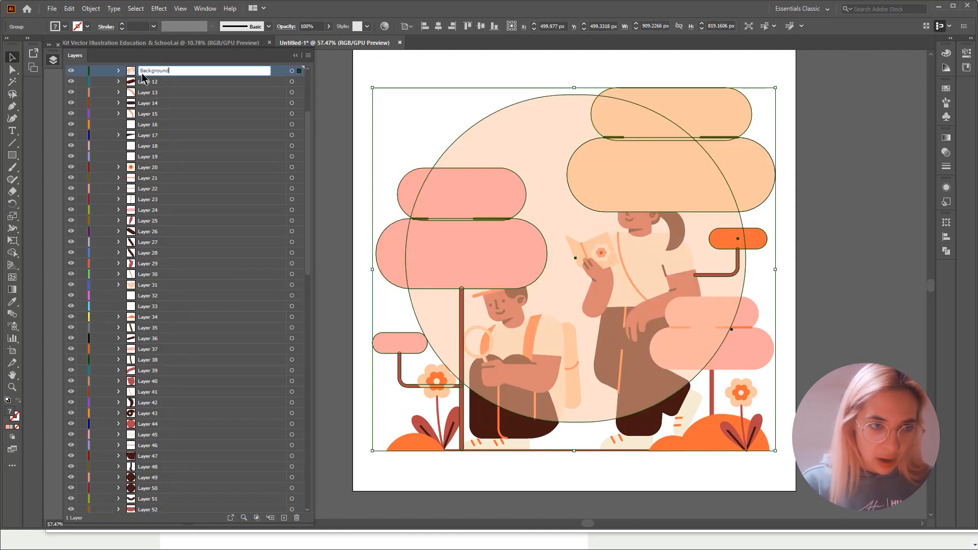
key("Return")
scroll(142, 72, "up", 3)
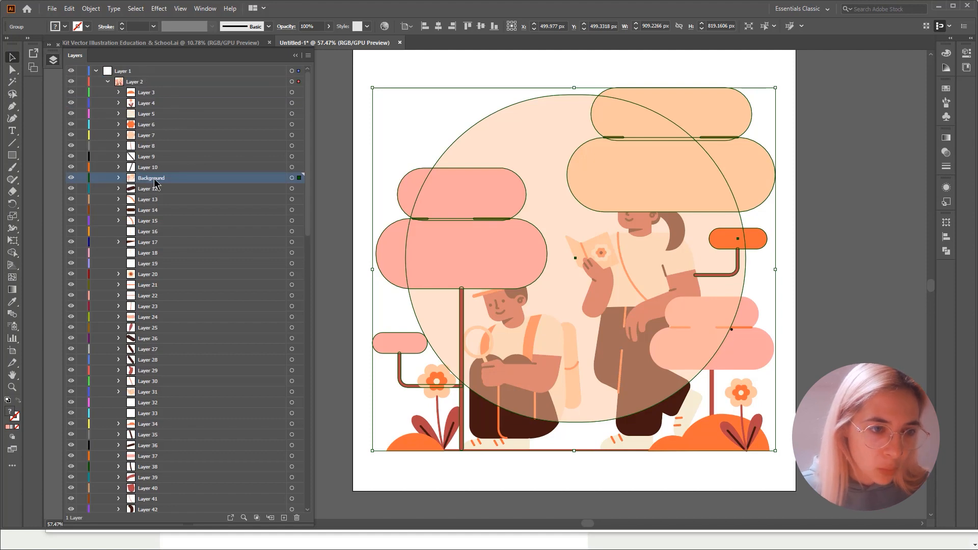
left_click_drag(155, 182, 122, 87)
left_click(96, 81)
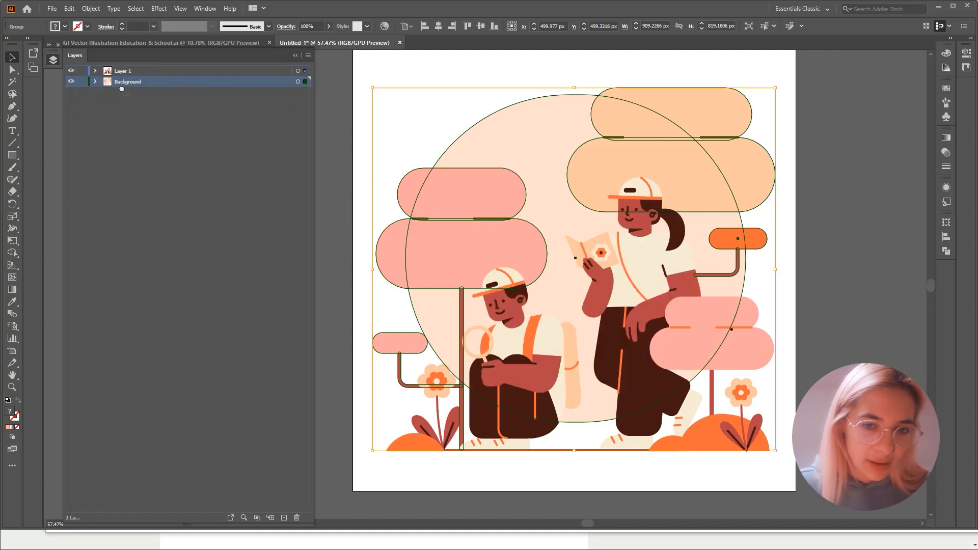
- Toggle the visibility of the separated layers to check which artwork each one contains
left_click(71, 71)
left_click(71, 71)
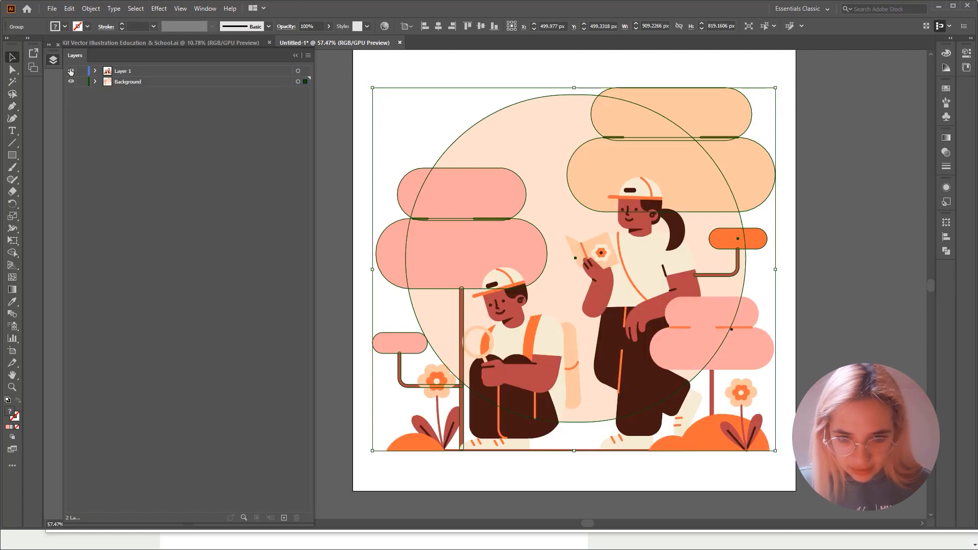
left_click(70, 72)
left_click(71, 72)
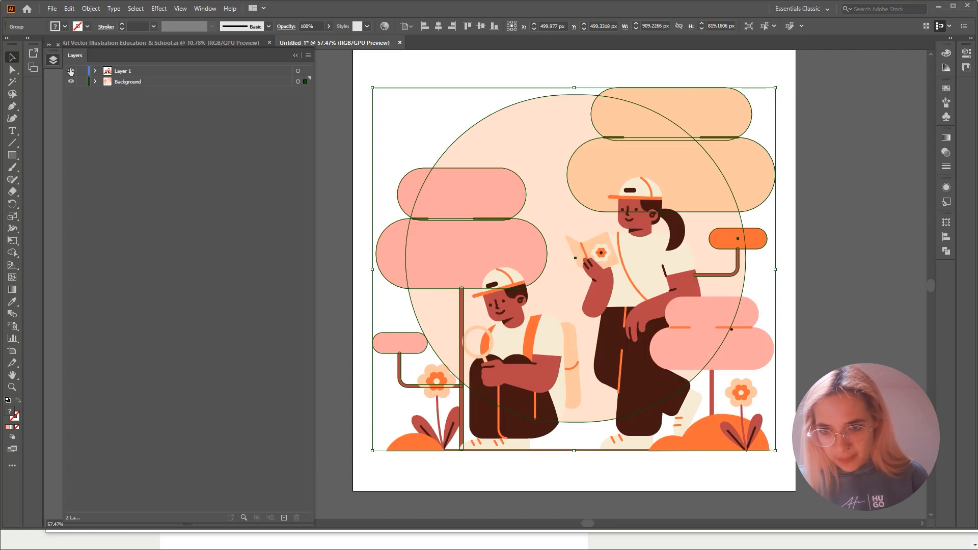
left_click(70, 71)
left_click(71, 71)
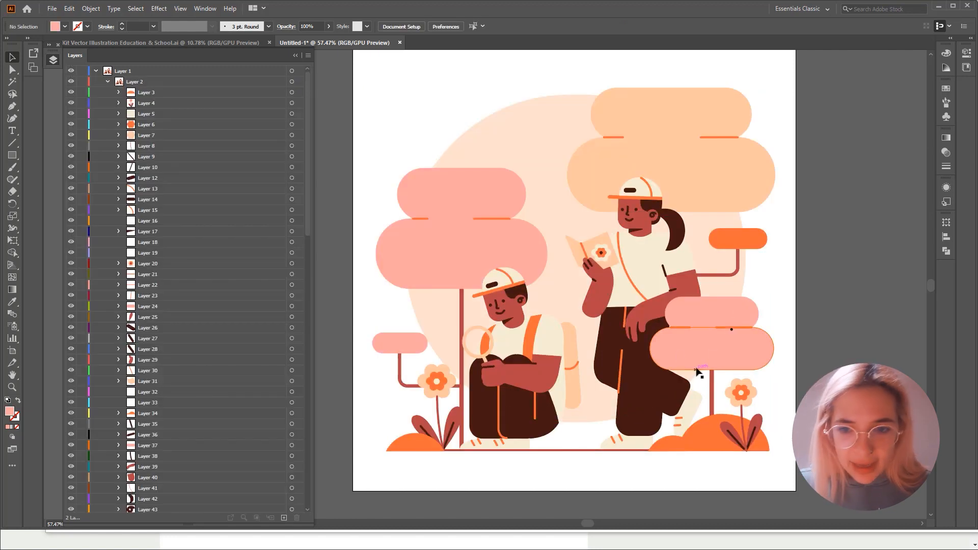
- Group the small pink tree's foliage, accent line and trunk with the orange hill and flower beside the standing student
left_click(710, 328)
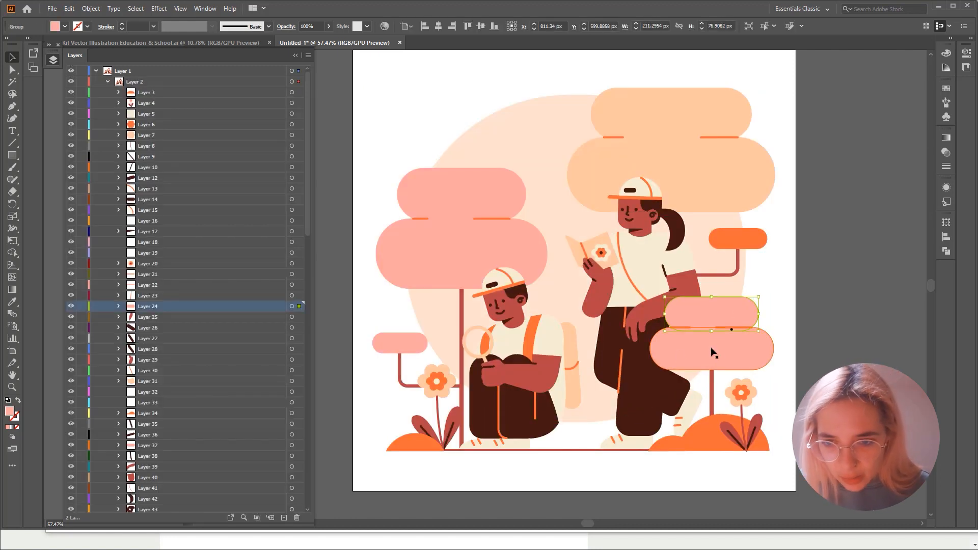
left_click(713, 351, "shift")
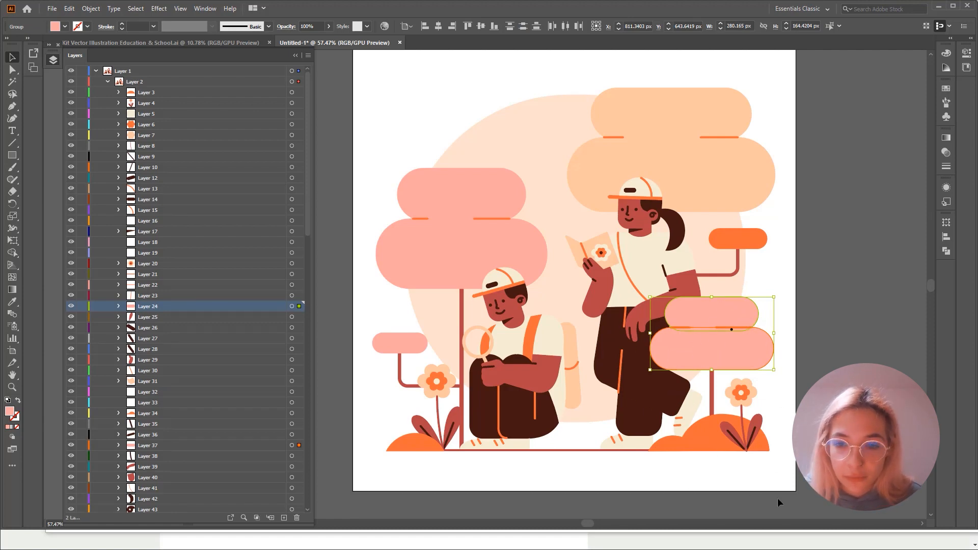
left_click(677, 328, "shift")
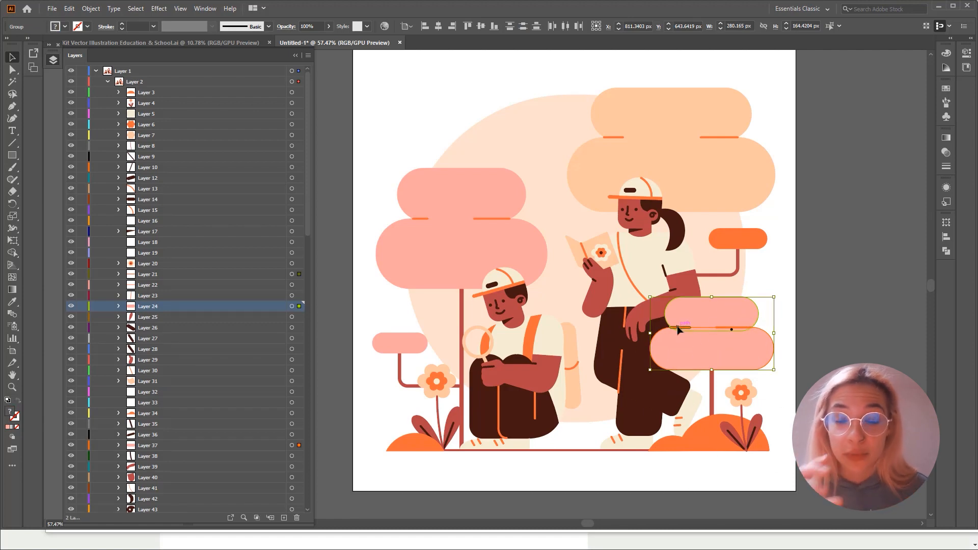
left_click(712, 397, "shift")
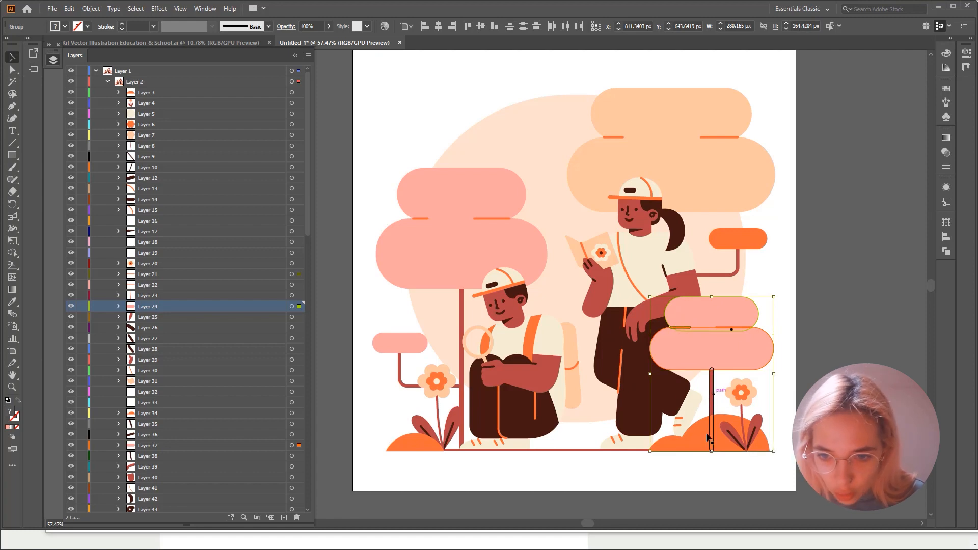
left_click(701, 447, "shift")
left_click(752, 439, "shift")
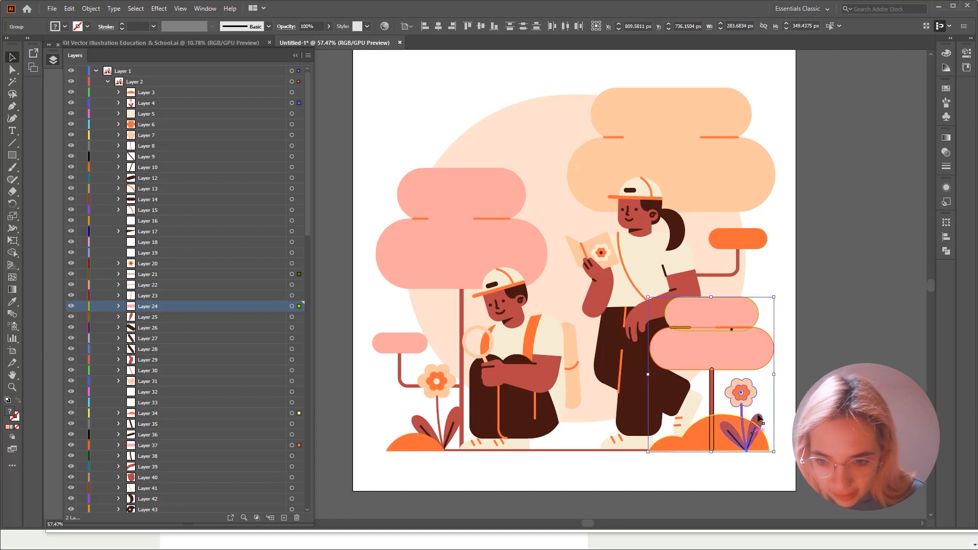
right_click(734, 332)
left_click(753, 405)
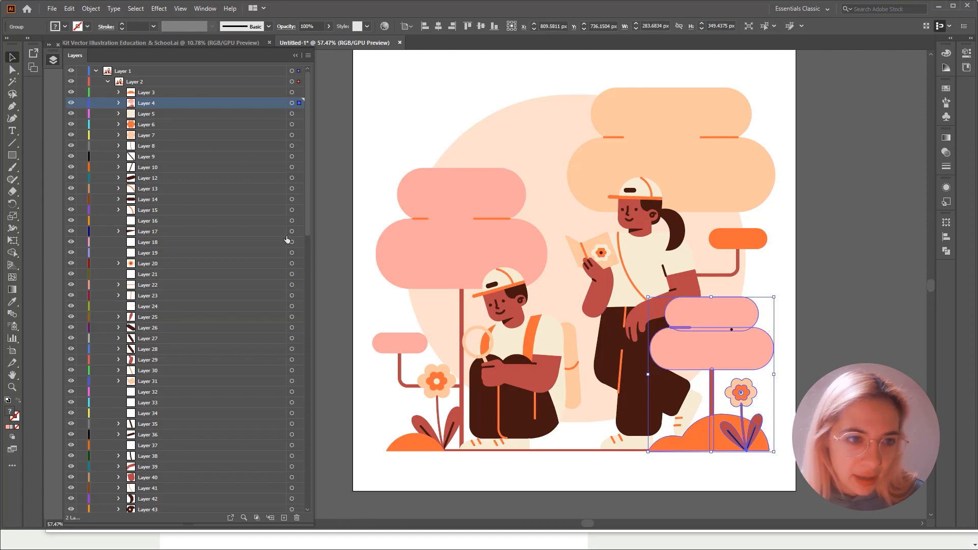
- Check the content of Layer 4 by toggling its visibility, move it above Layer 1 as a top-level layer and rename it Foreground
left_click(71, 102)
left_click(72, 103)
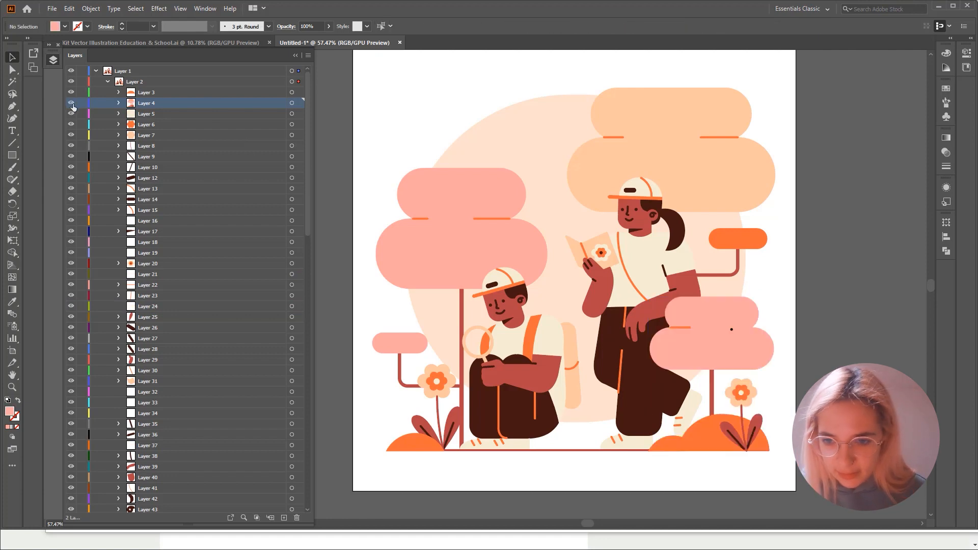
left_click_drag(120, 110, 127, 74)
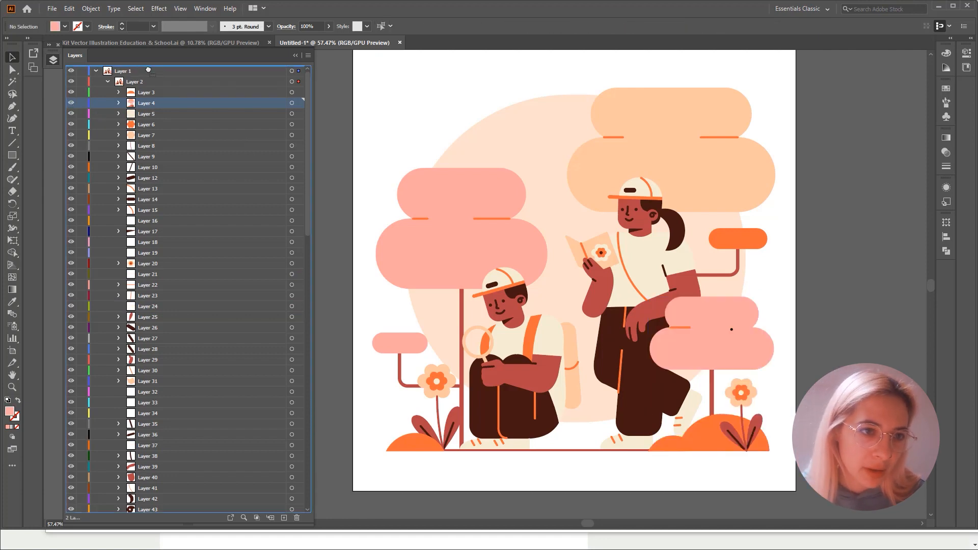
double_click(128, 75)
type("Foreground")
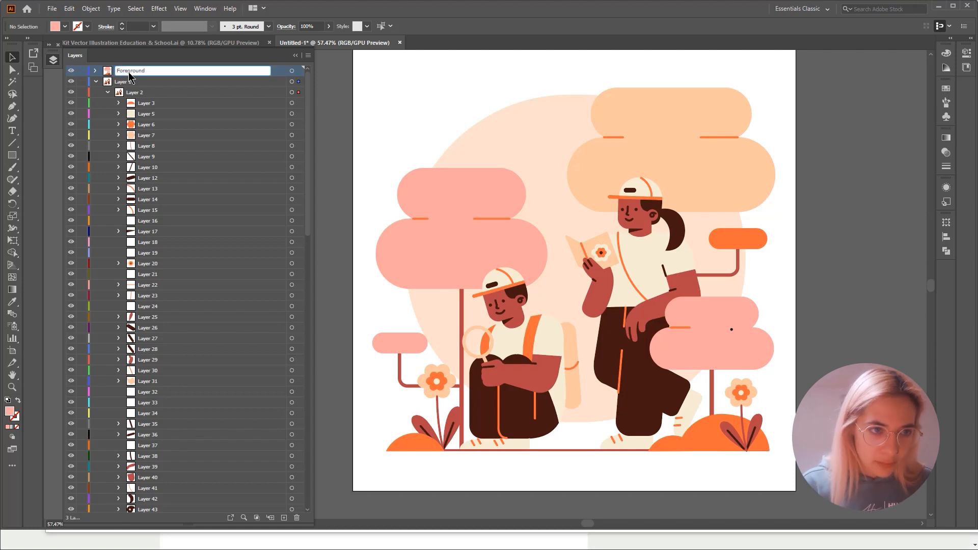
key("Return")
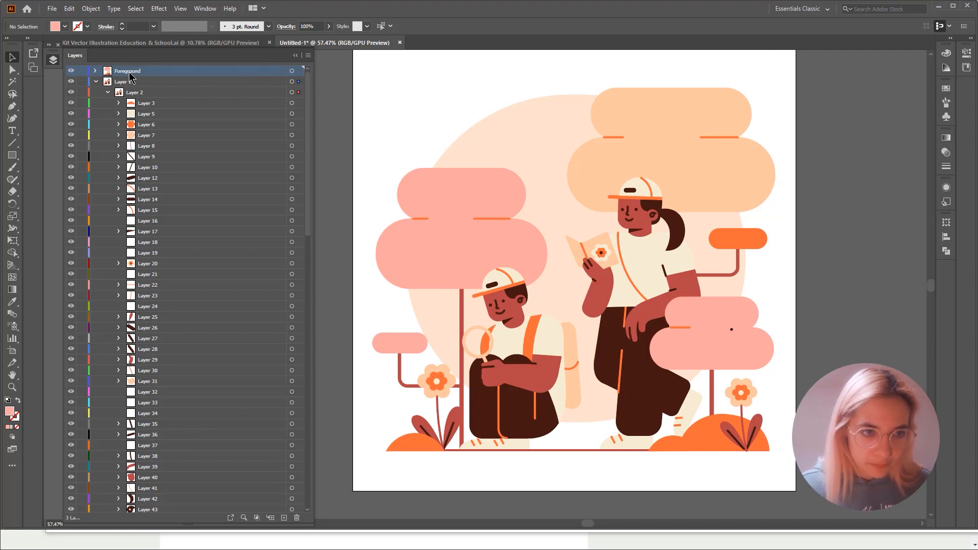
- Move the ground line's layer out of Layer 1 to just below Foreground and rename it Line
left_click(605, 450)
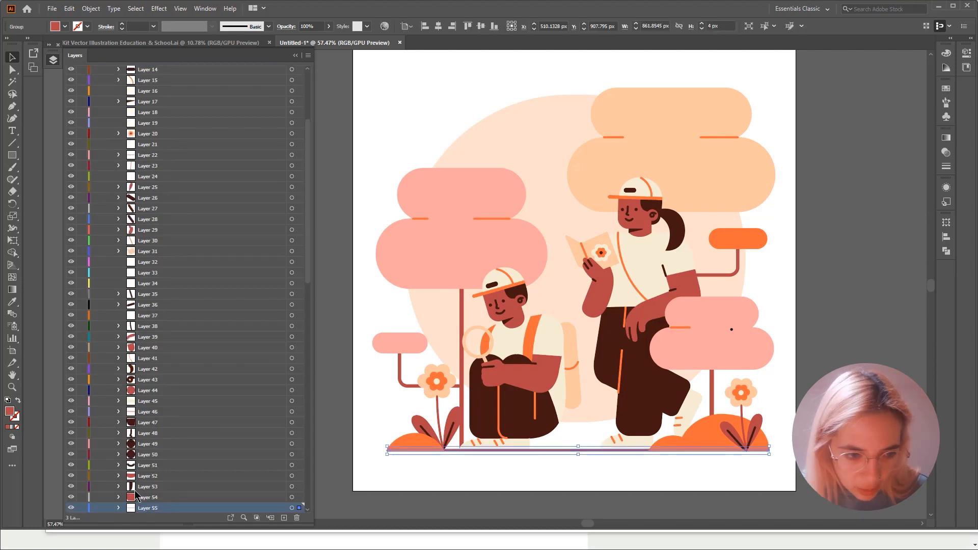
left_click_drag(143, 507, 158, 67)
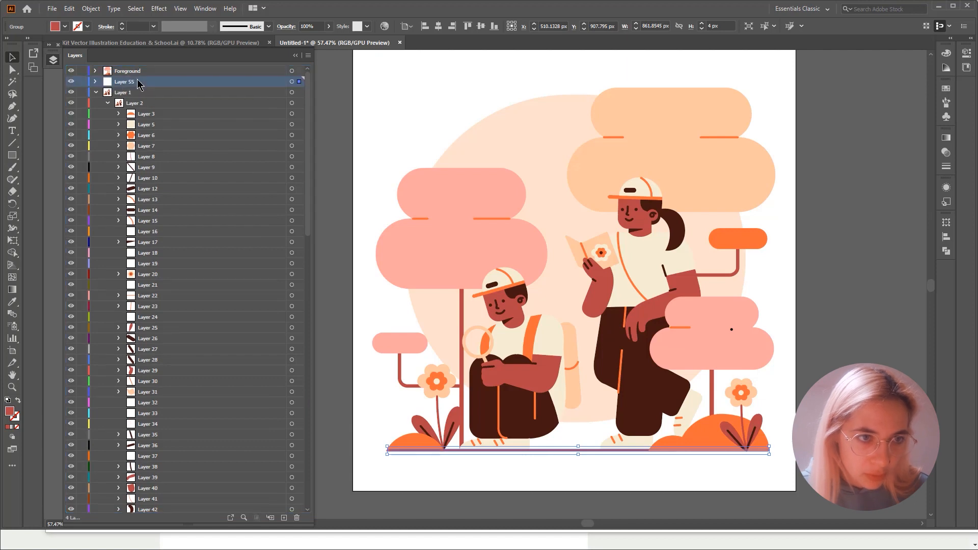
double_click(131, 83)
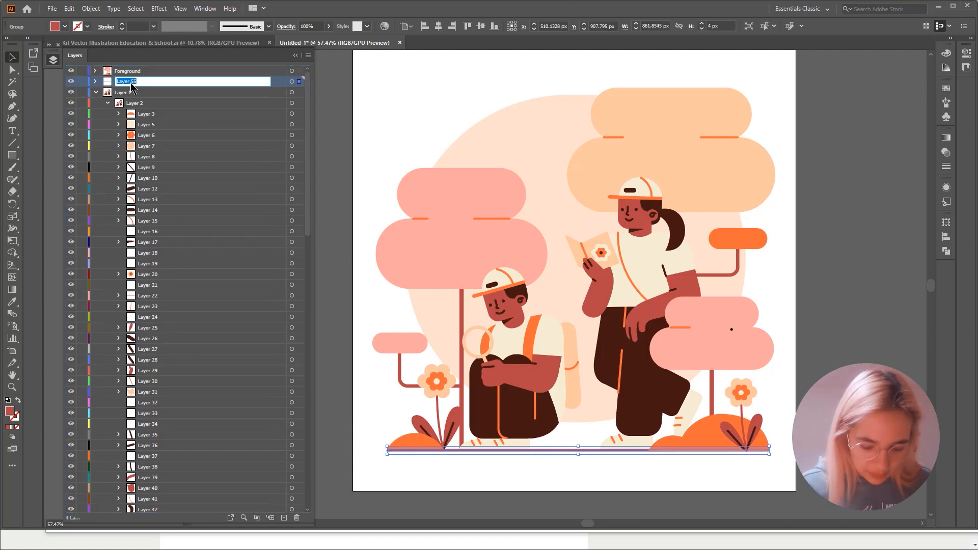
key("Return")
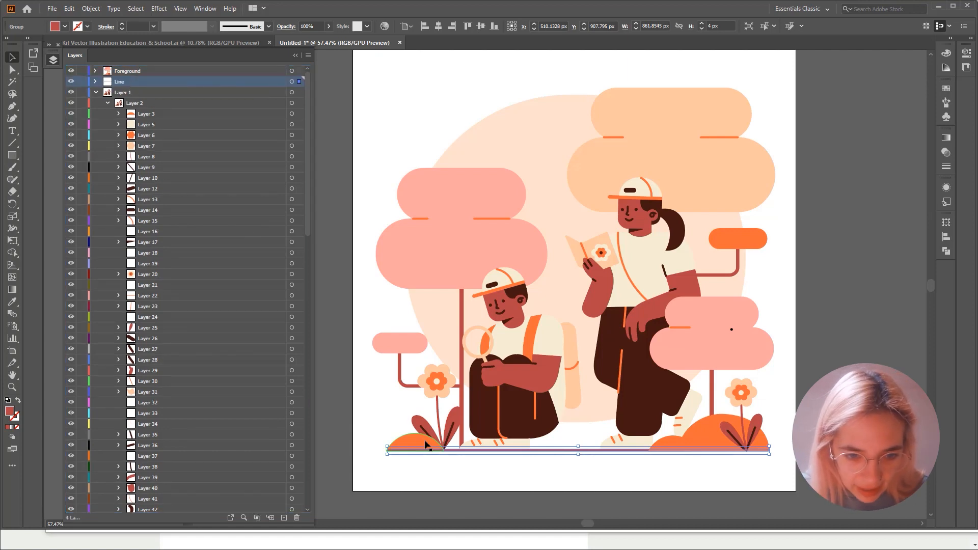
- Select the small orange hill, leaves, stem and flower beside the crouching student and group them
left_click(425, 442)
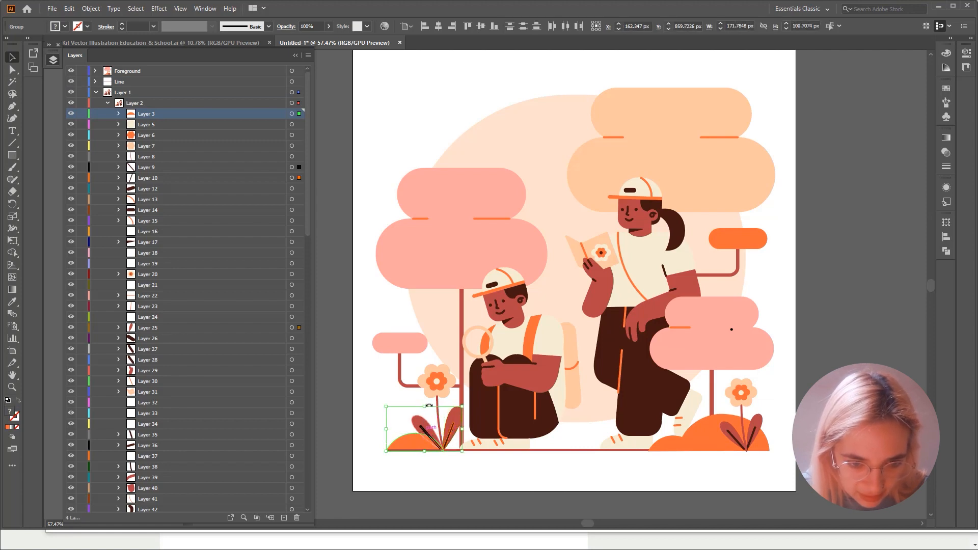
left_click(443, 379, "shift")
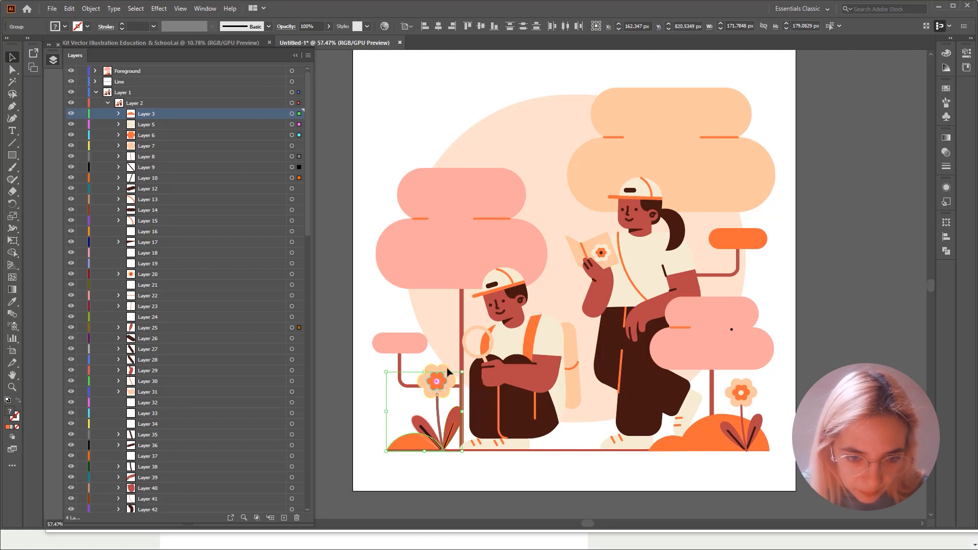
left_click(447, 368, "shift")
right_click(439, 383)
left_click(466, 460)
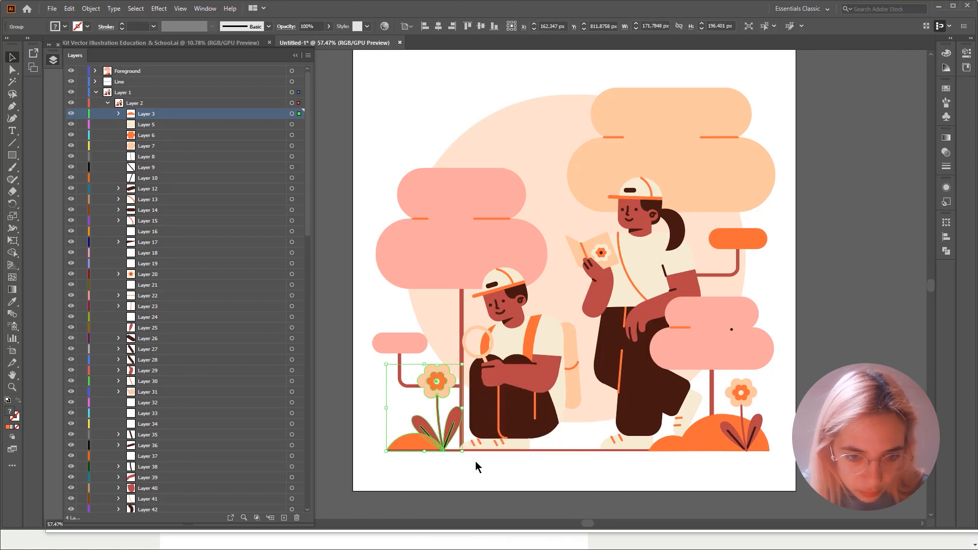
- Move the grouped hill and flower's Layer 3 above Layer 1 as a top-level layer and rename it Foreground and flower
left_click_drag(141, 117, 121, 97)
double_click(121, 93)
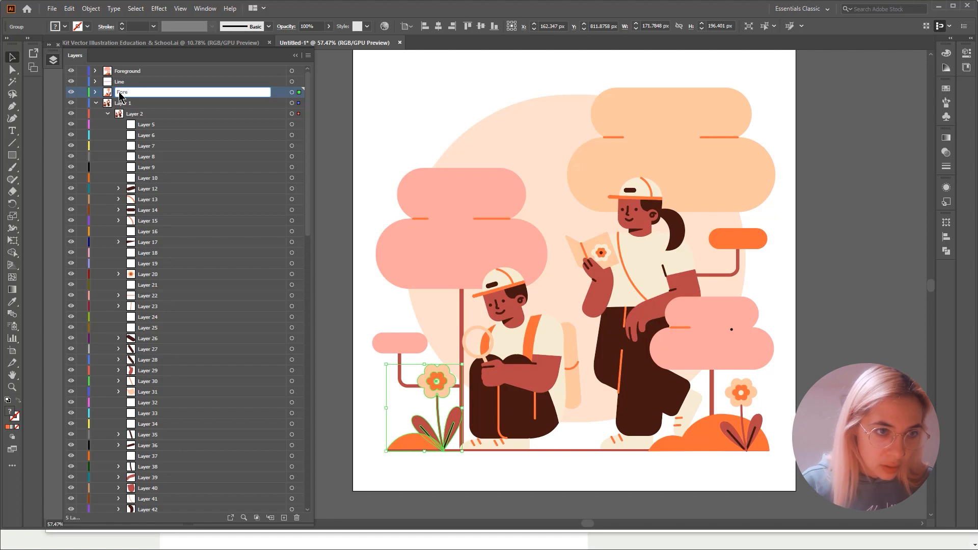
type("Foreground and flowe")
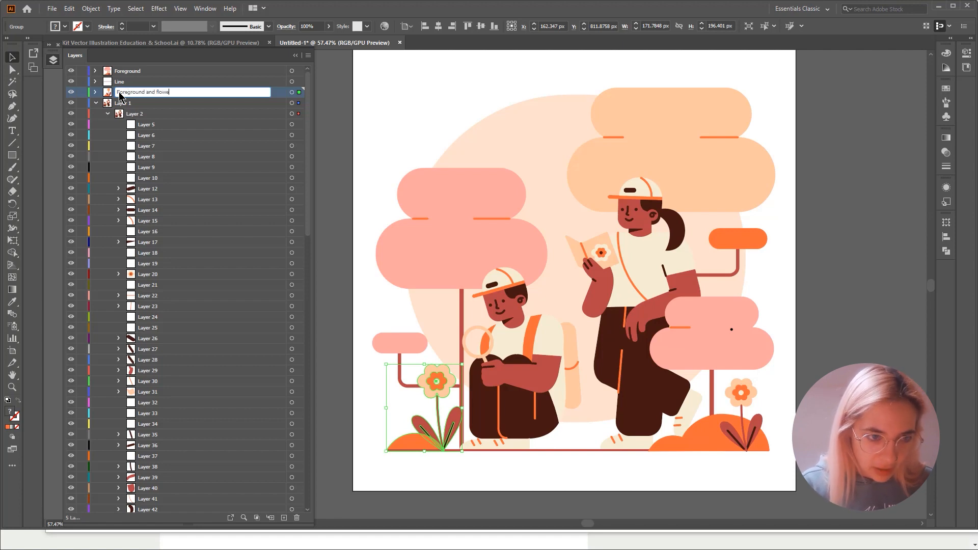
type("r")
key("Return")
- Toggle the visibility of the Foreground and flower layer and of Layer 1 to check which parts of the illustration each contains
left_click(72, 92)
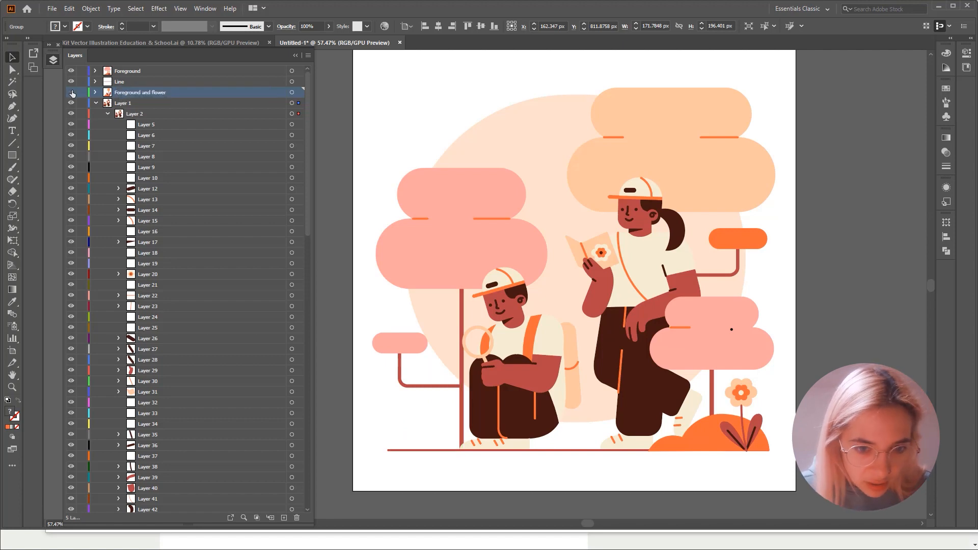
left_click(71, 92)
left_click(72, 93)
left_click(72, 92)
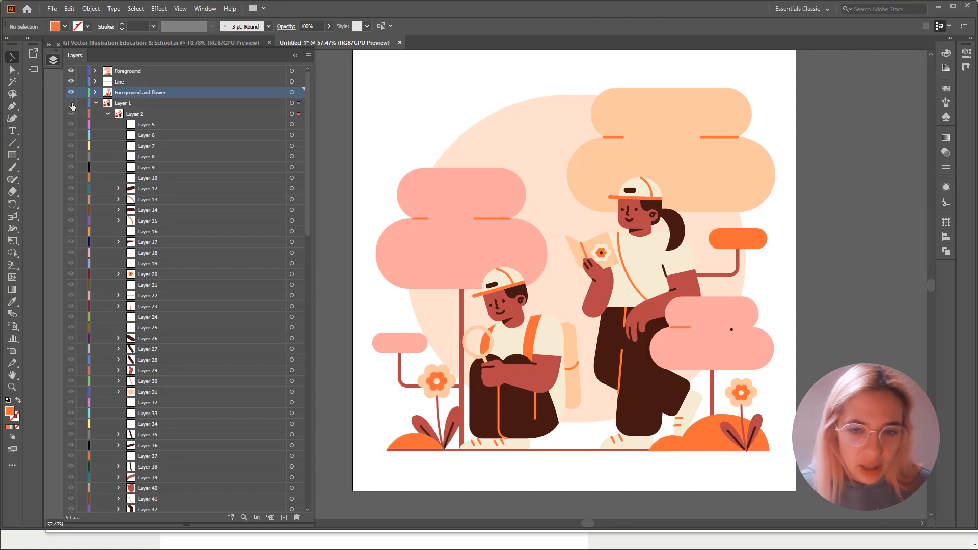
left_click(71, 103)
left_click(71, 102)
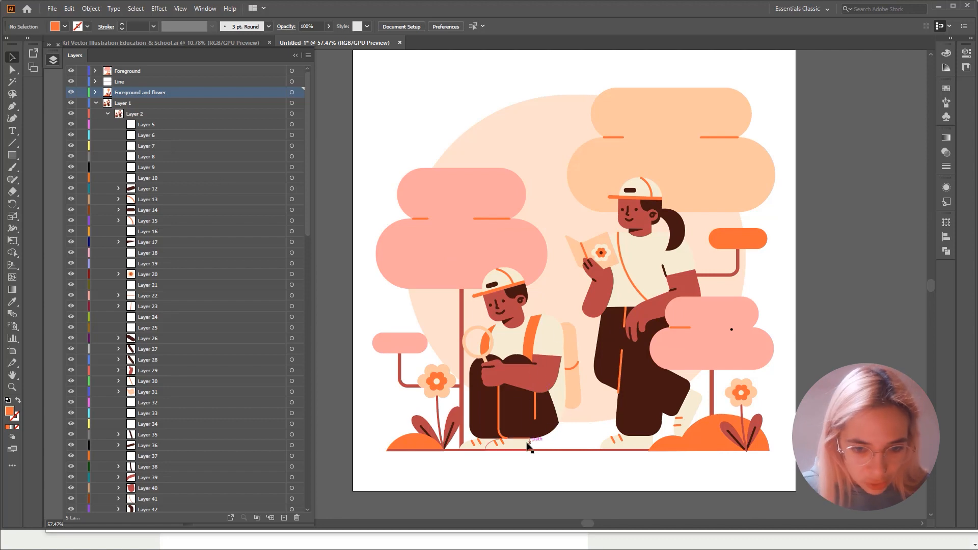
- Group the crouching student's rear shoe with its two orange stripes
left_click_drag(518, 447, 494, 296)
scroll(494, 296, "up", 3)
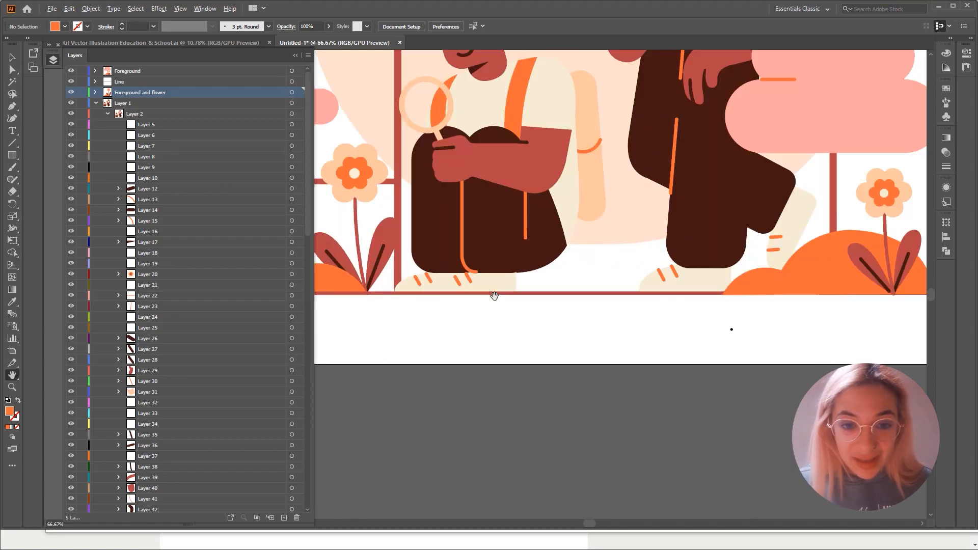
scroll(495, 295, "down", 4)
scroll(494, 296, "up", 2)
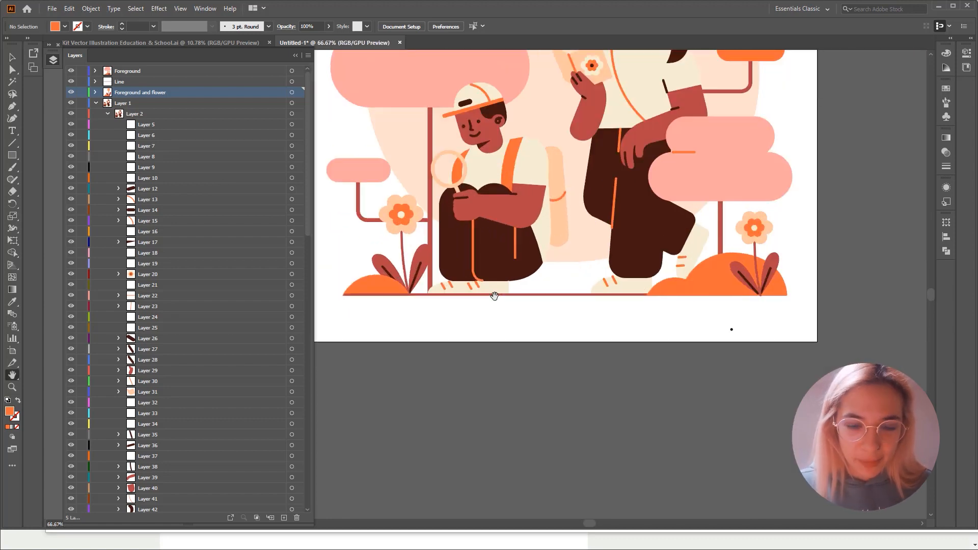
scroll(494, 296, "up", 1)
left_click_drag(494, 296, 583, 372)
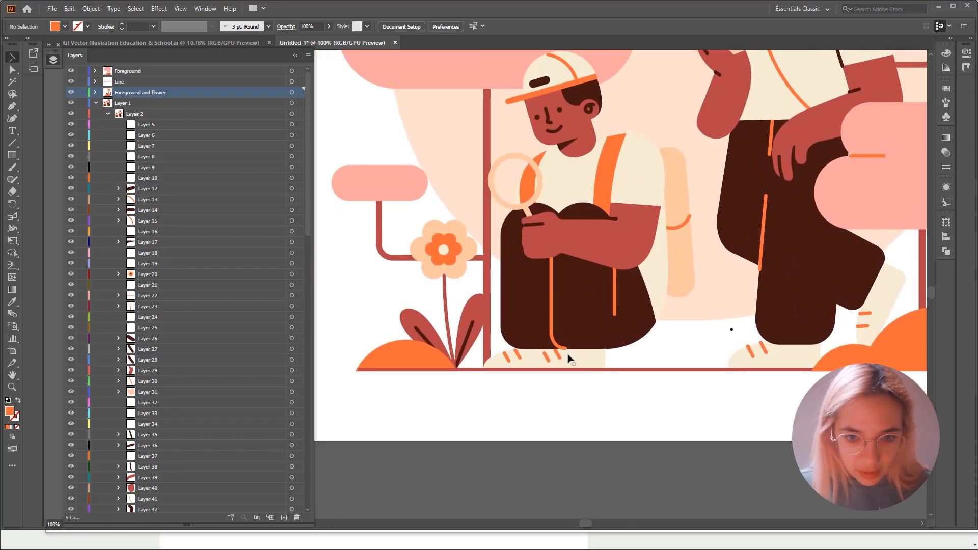
left_click(572, 360)
scroll(573, 360, "up", 2)
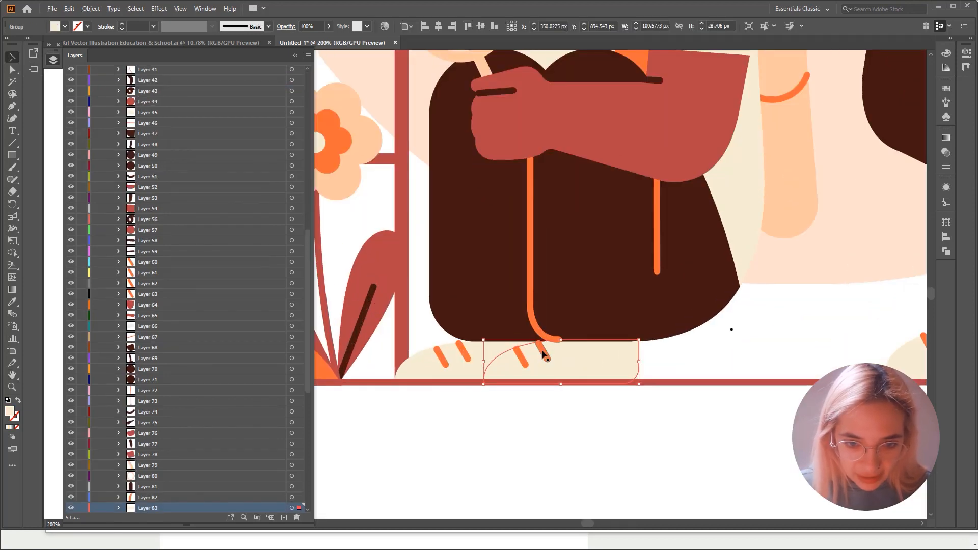
right_click(594, 354)
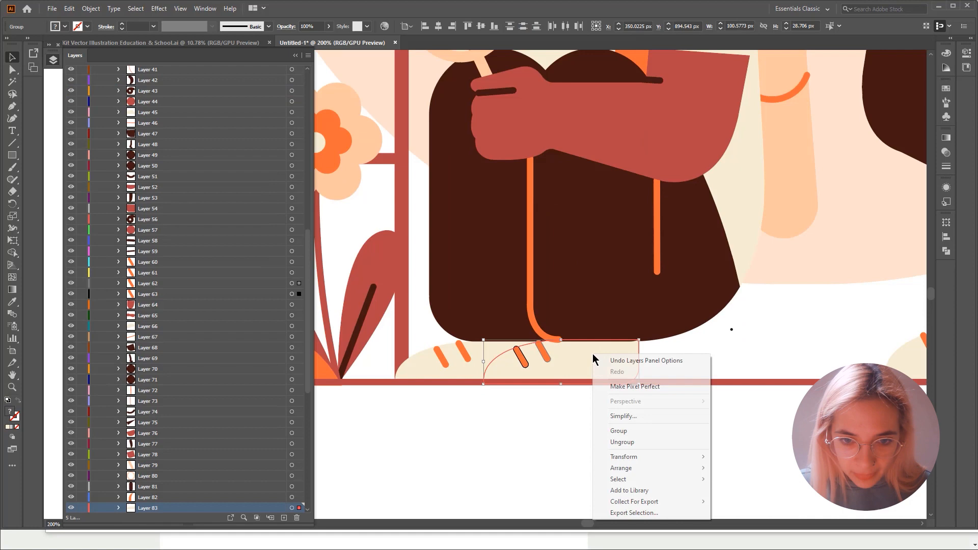
left_click(623, 430)
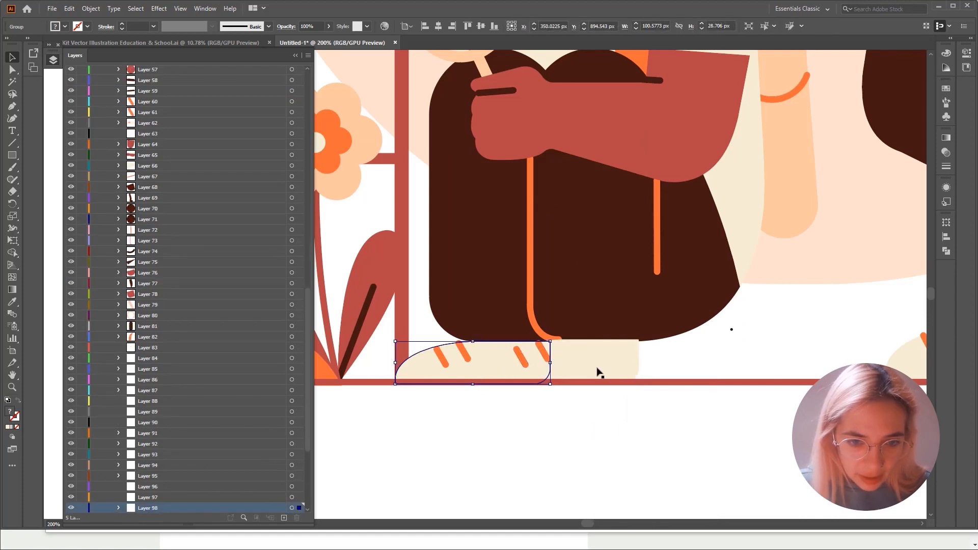
- Move Layer 61 above Layer 1 as a top-level layer, and group the crouching student's shoe nearest the flower with its orange stripes
scroll(158, 211, "up", 8)
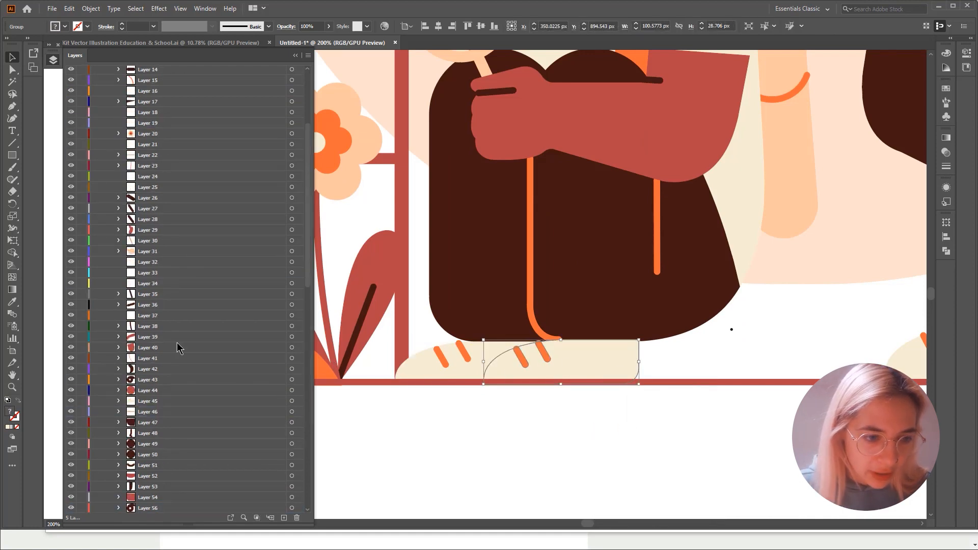
scroll(177, 348, "down", 4)
left_click_drag(149, 340, 154, 78)
left_click(464, 359)
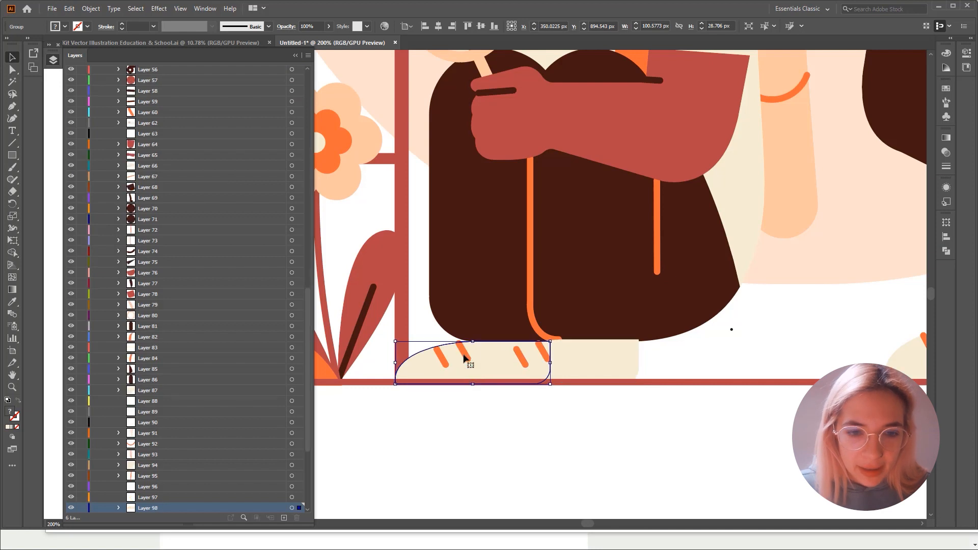
left_click(445, 359)
right_click(447, 360)
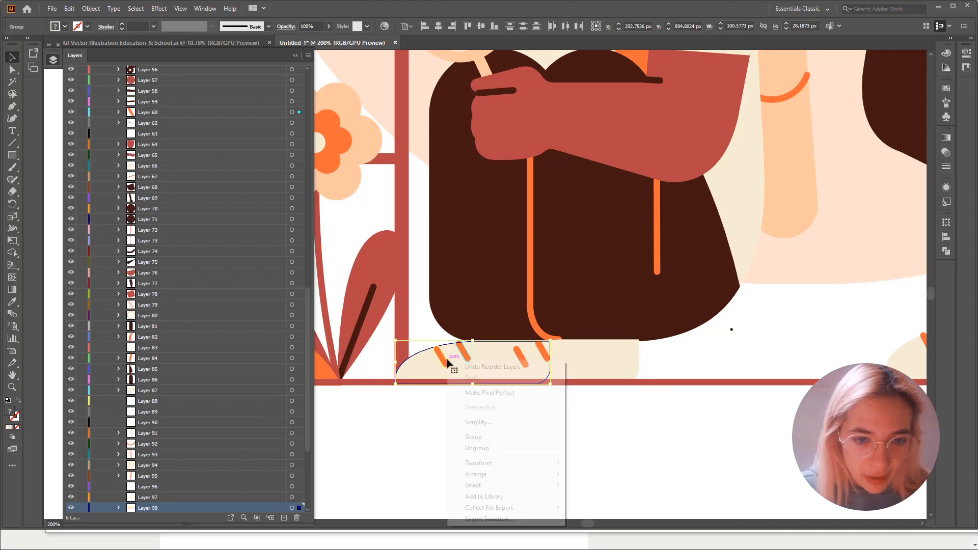
left_click(479, 438)
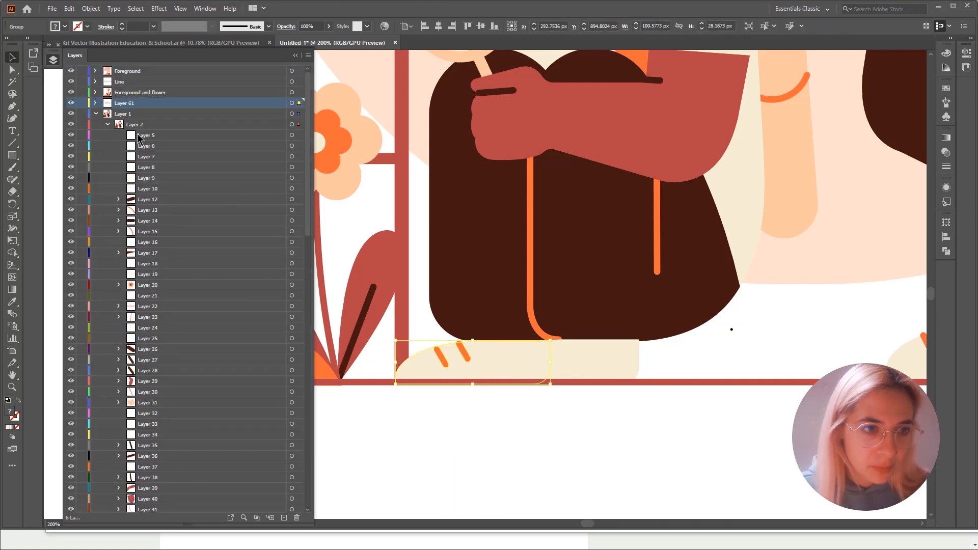
- Move the rear shoe's Layer 62 to the top level above Layer 61, and select the crouching student's leg with its orange stripes
left_click(594, 363)
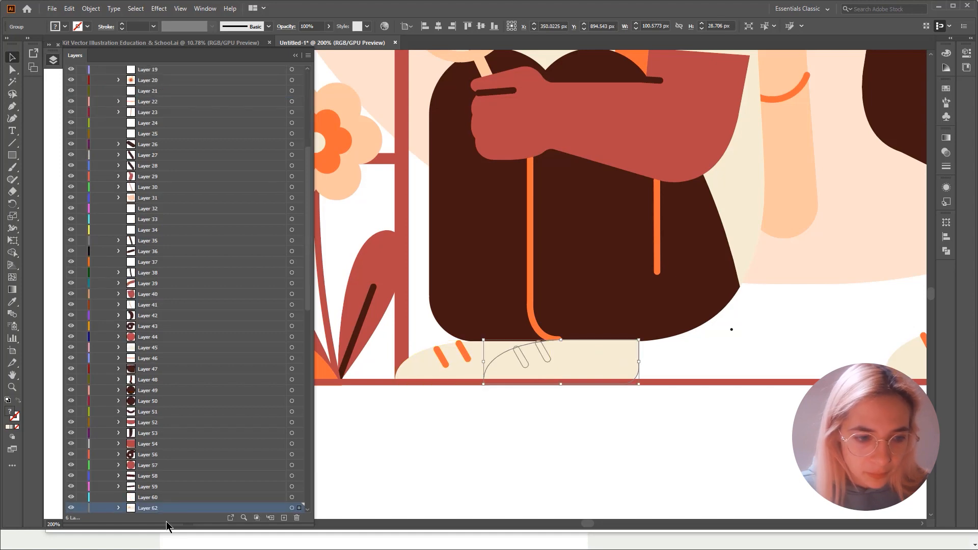
left_click_drag(158, 434, 188, 96)
left_click(713, 350)
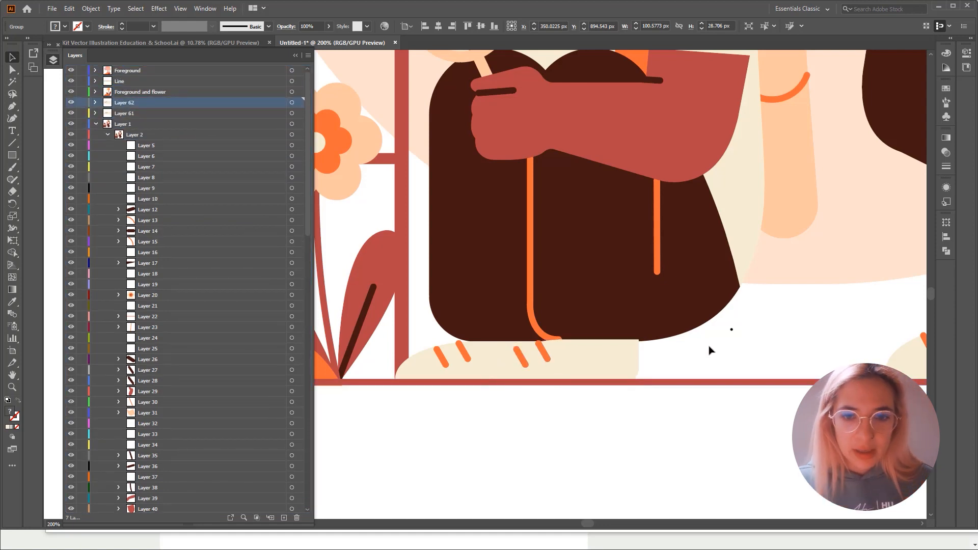
left_click(531, 219)
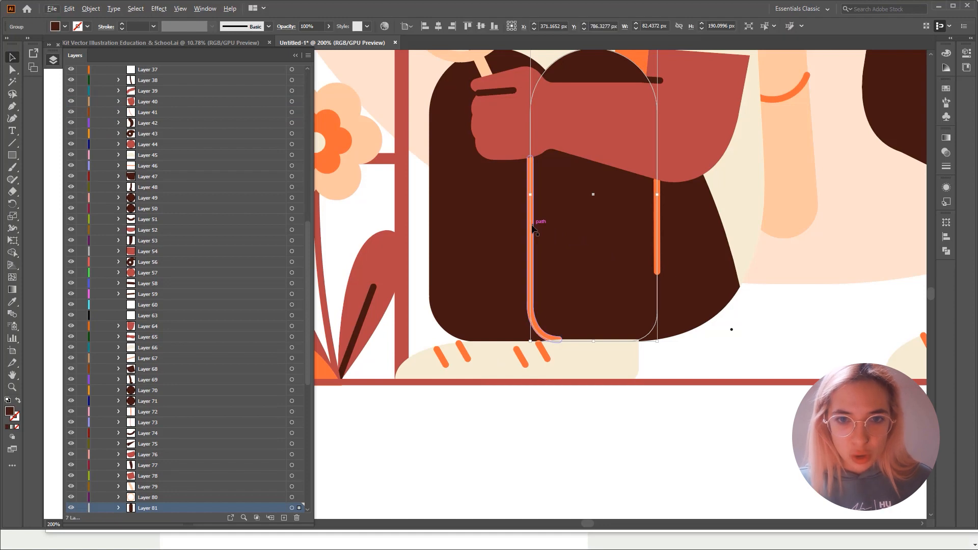
left_click(657, 232, "shift")
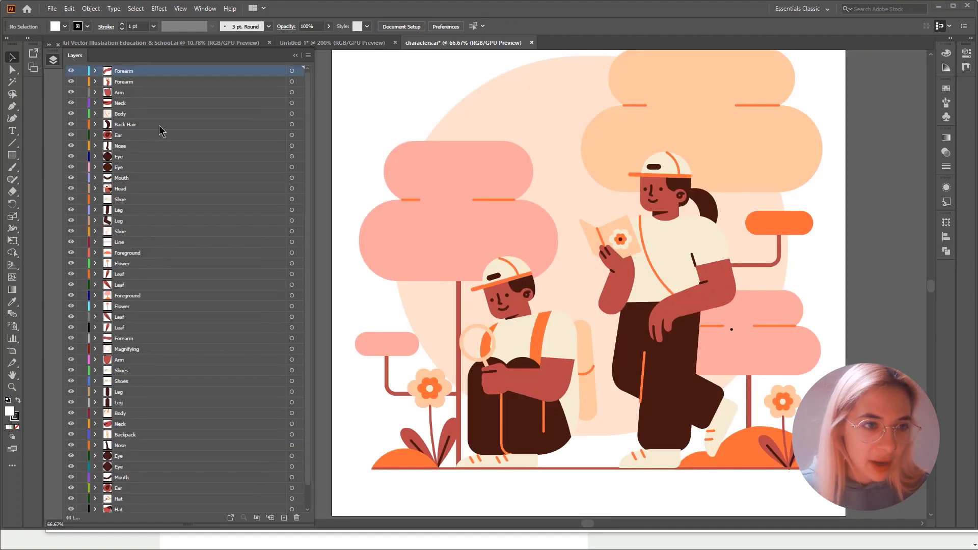
- In characters.ai, select the standing student's forearms, arm, body, legs and shoes one by one to examine how their layers are separated
left_click(131, 83)
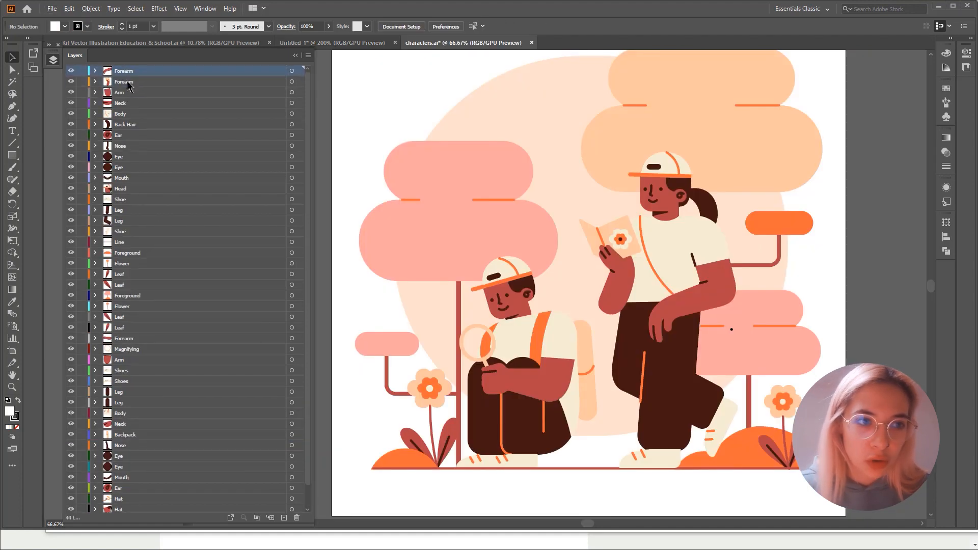
left_click(130, 75)
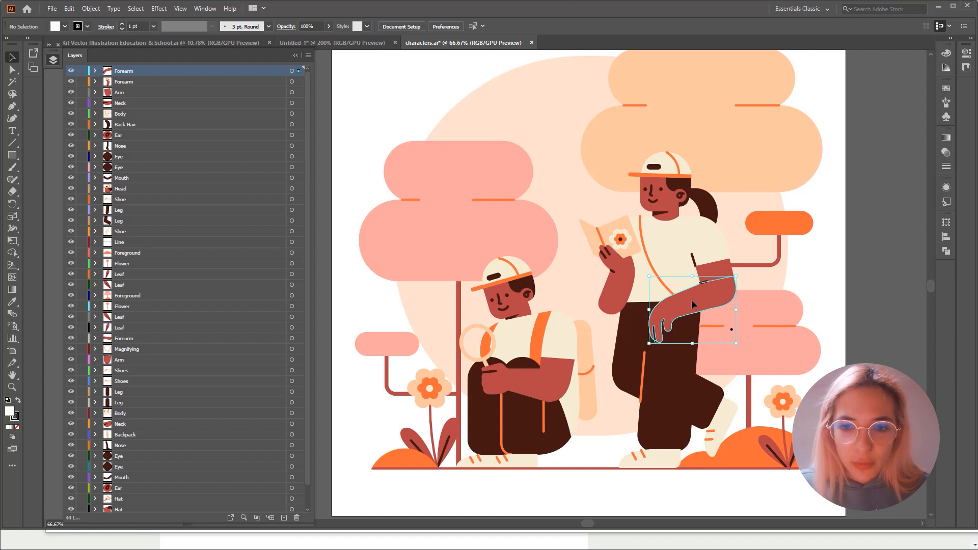
left_click(711, 267)
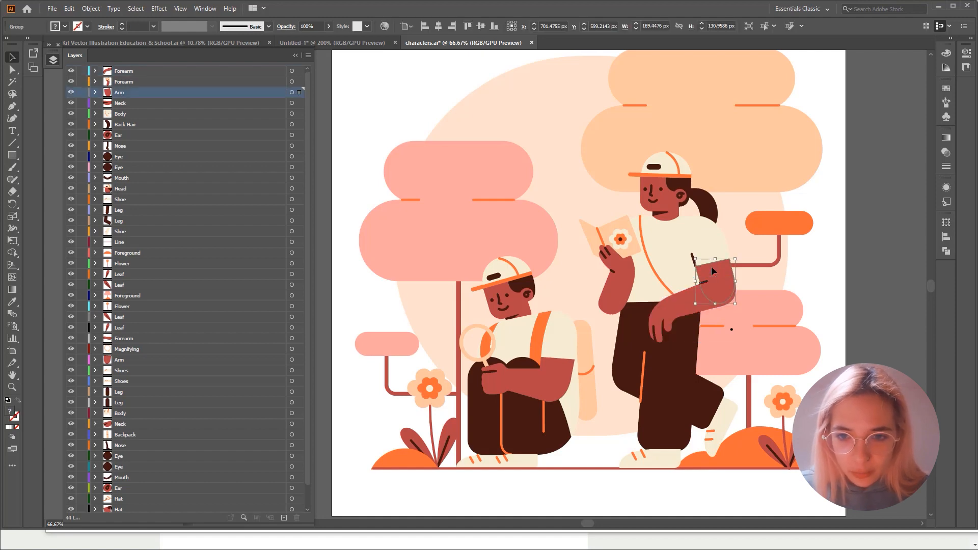
left_click(696, 237)
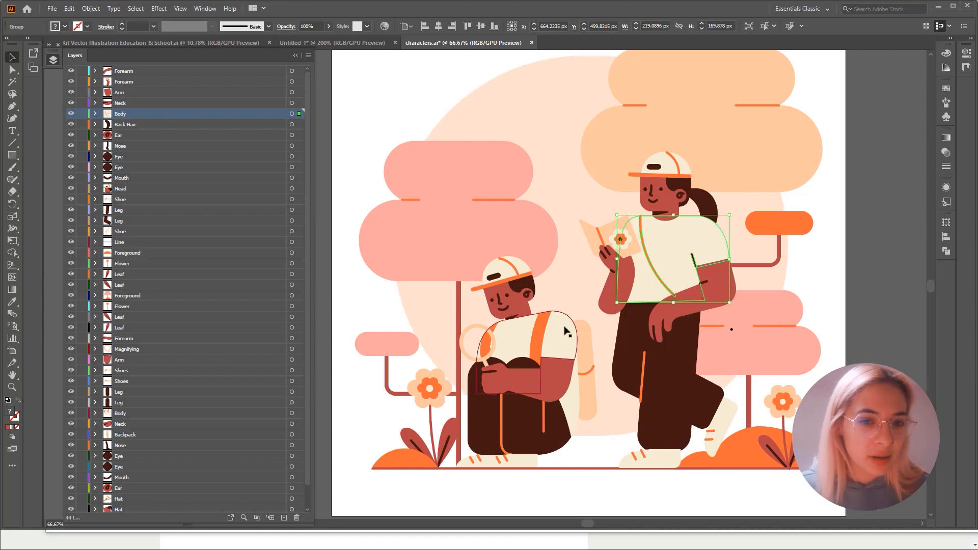
left_click(722, 281)
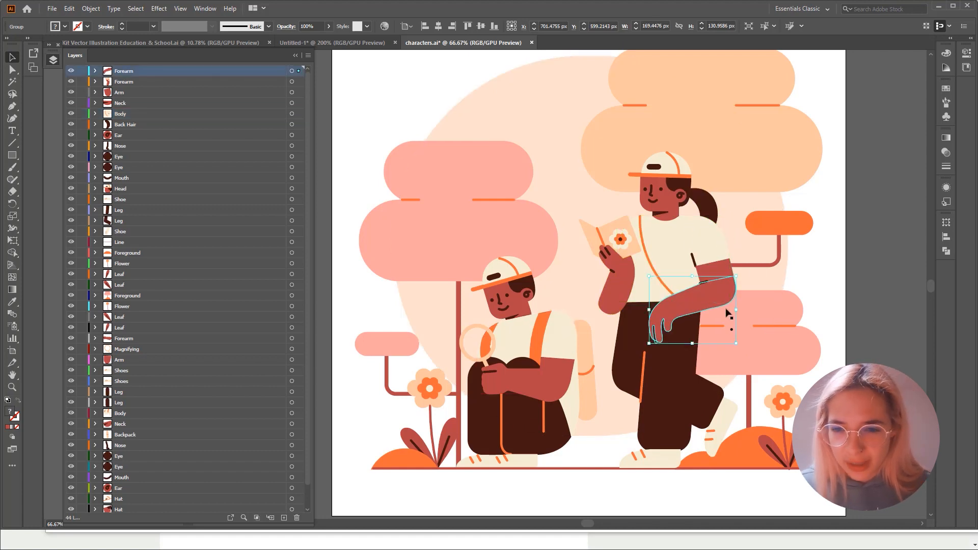
left_click(611, 229)
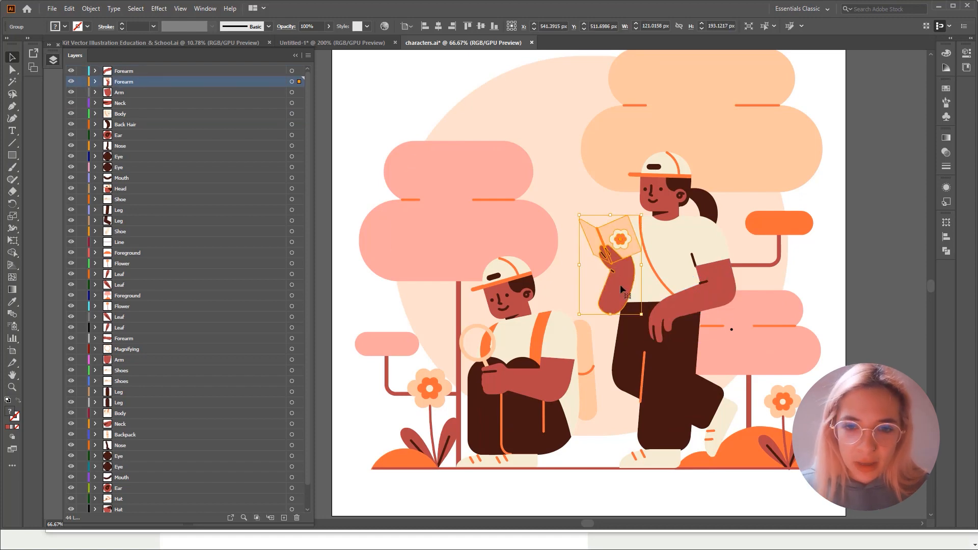
left_click(623, 338)
left_click(721, 423)
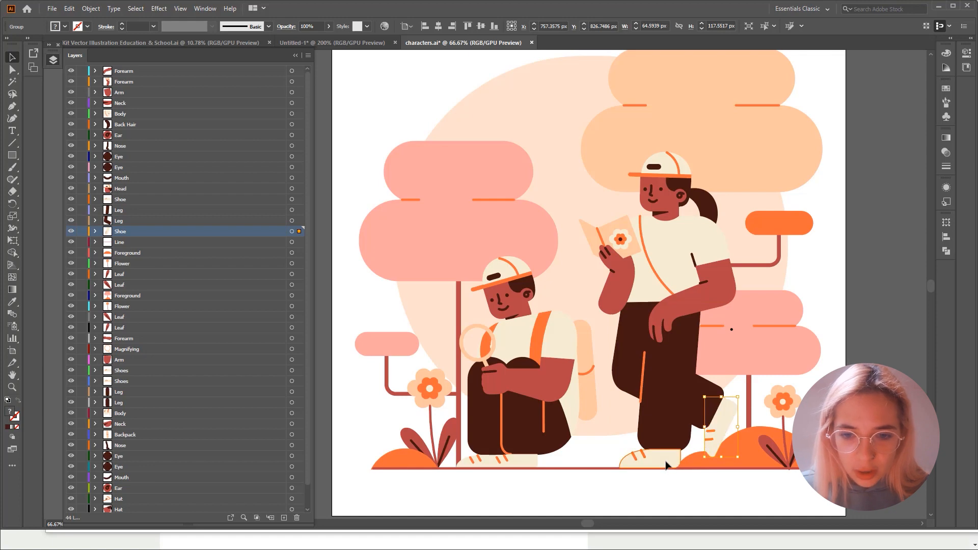
left_click(666, 465)
left_click(662, 392)
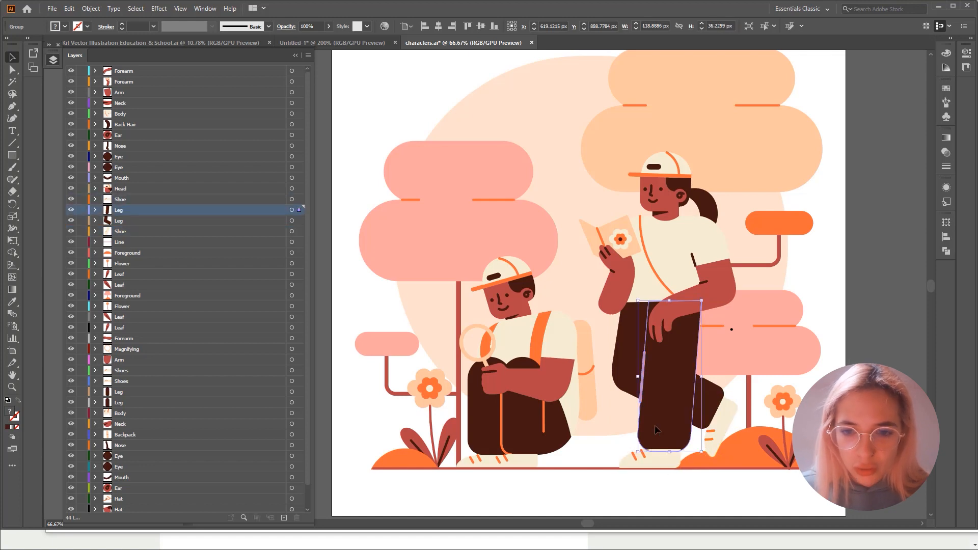
- Select the standing student's head, nose, ear and back hair in turn to examine their separate layers
left_click(671, 168)
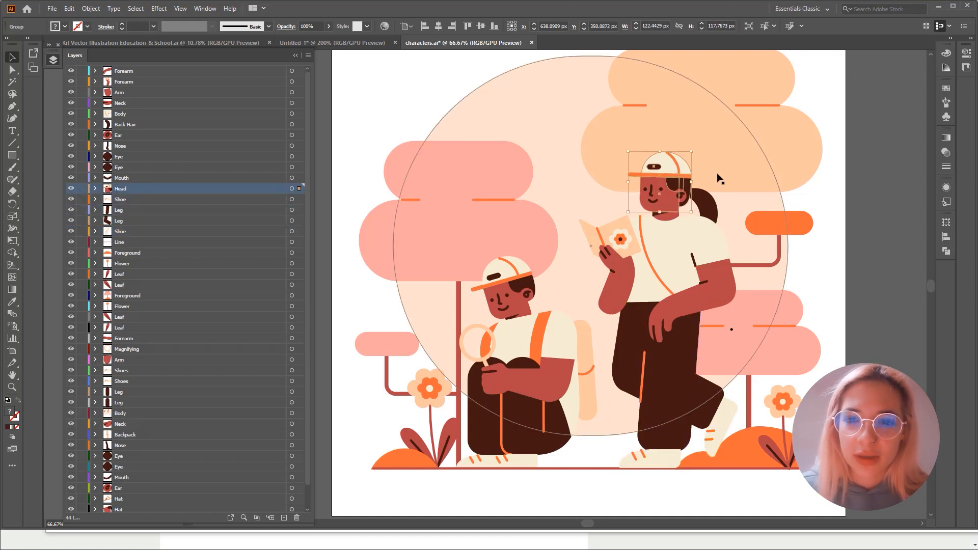
left_click(650, 192)
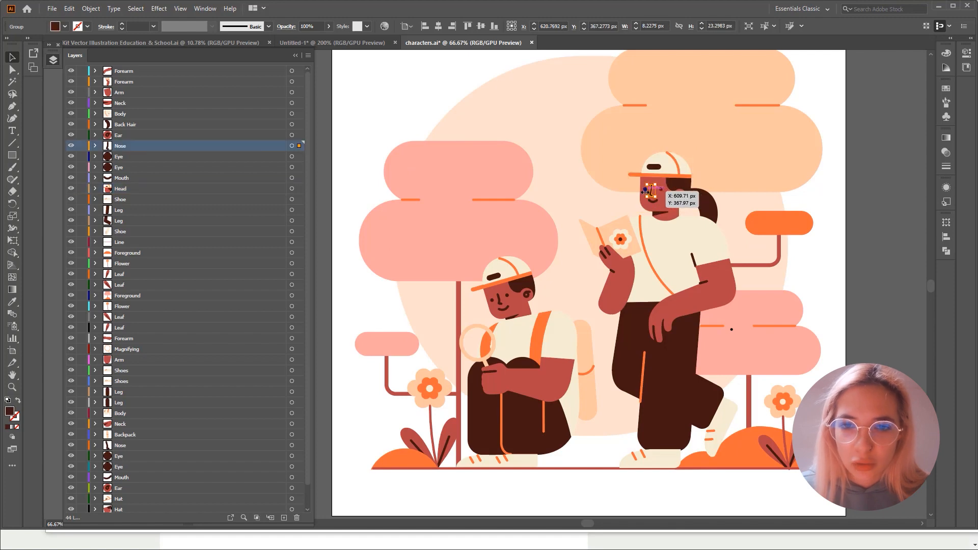
left_click(682, 196)
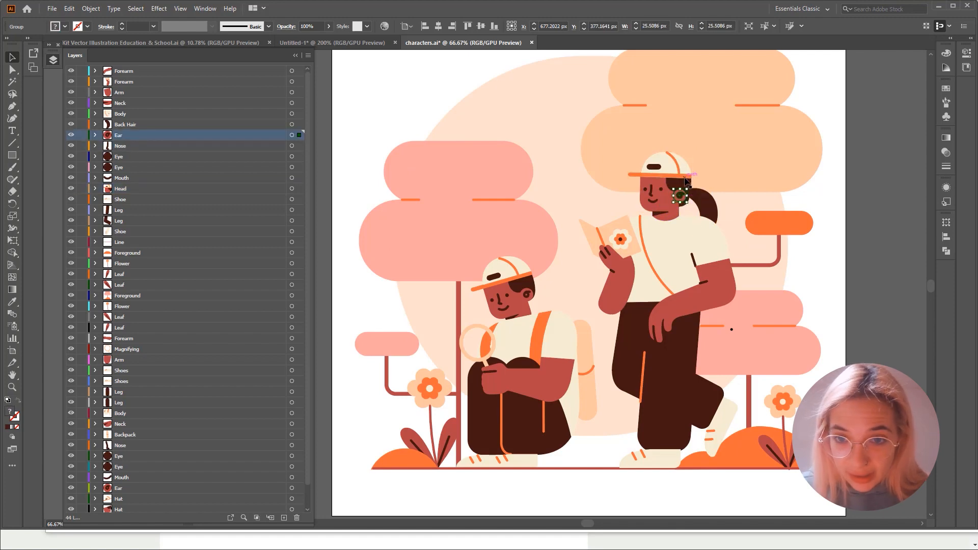
left_click(707, 208)
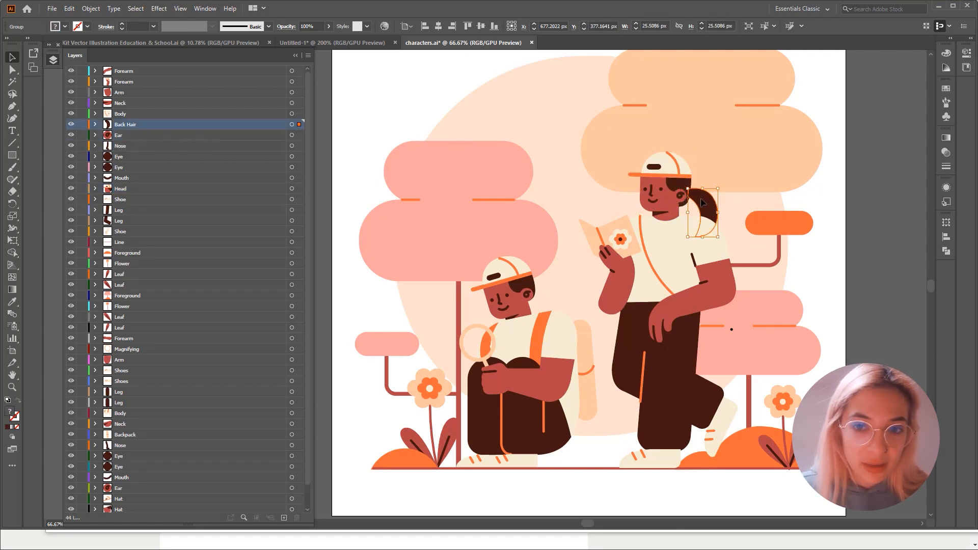
- Select the crouching student's hat, head, ear, neck and body one by one to examine how their layers are separated
left_click(511, 270)
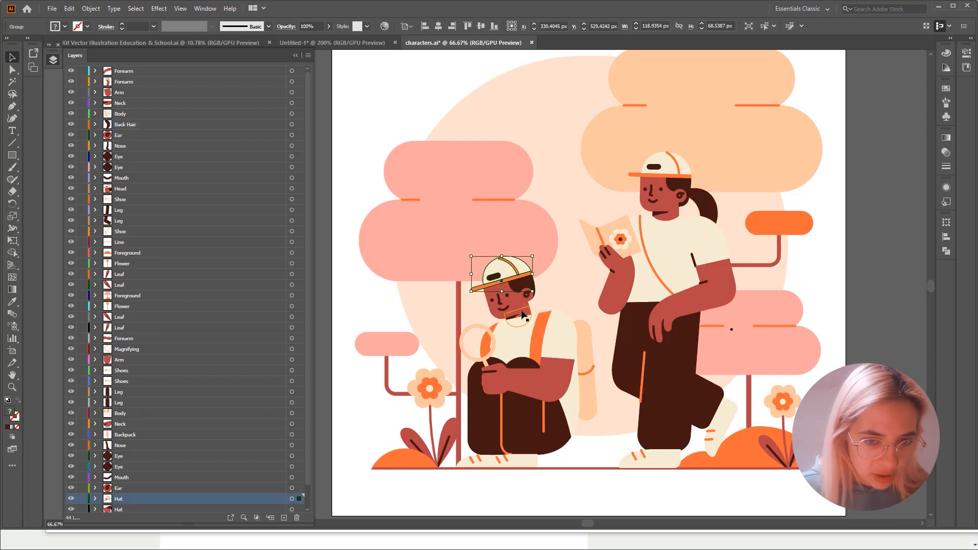
left_click(519, 304)
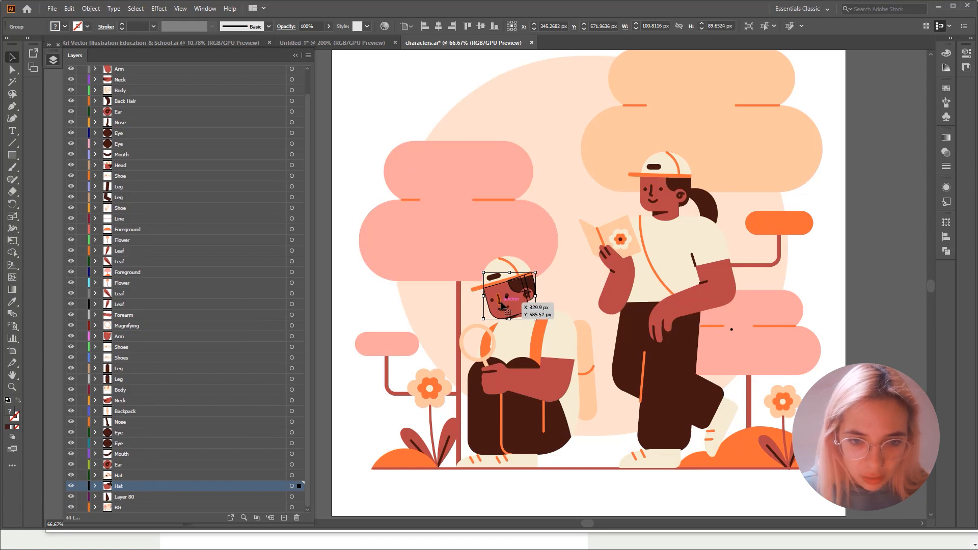
left_click(528, 296)
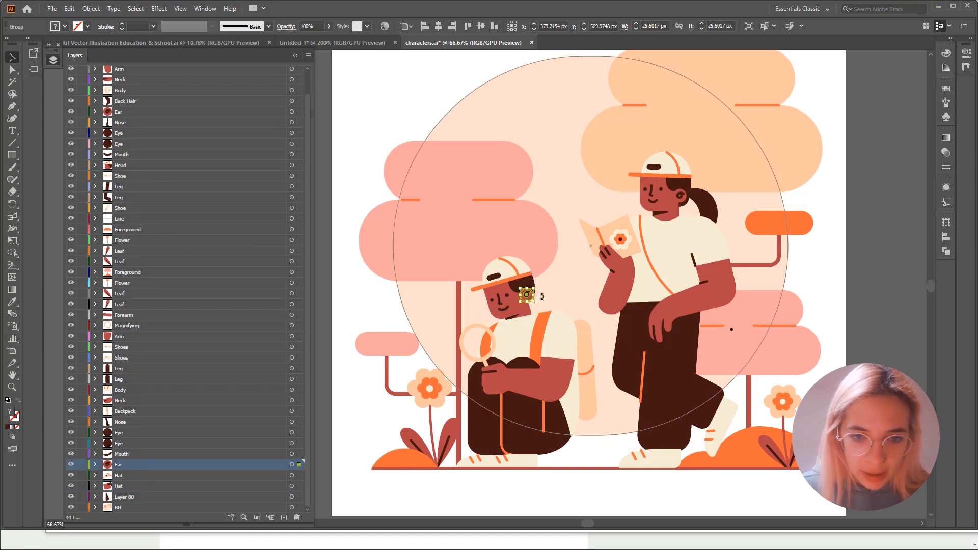
left_click(528, 314)
left_click(518, 345)
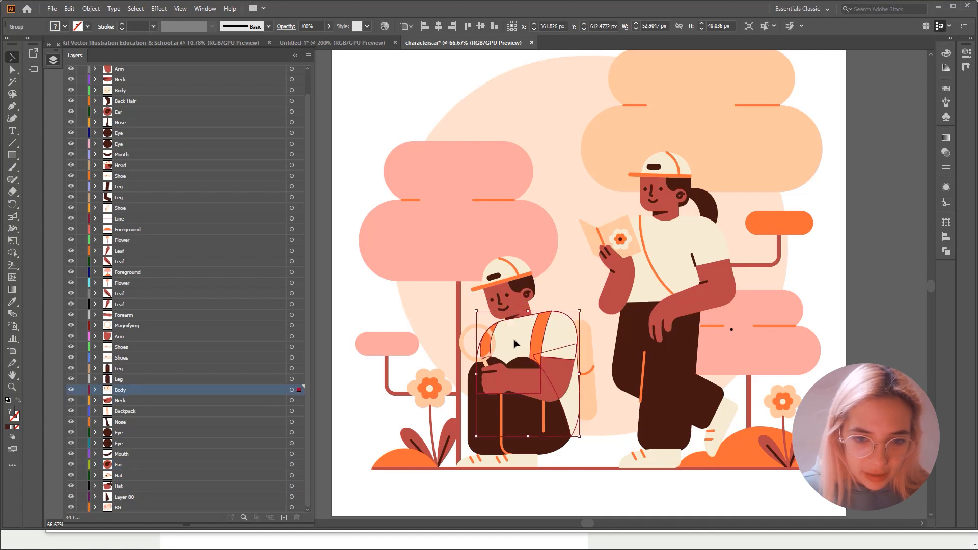
- Select the crouching student's forearm, magnifying glass, upper arm and legs in turn to examine their separate layers
left_click(567, 381)
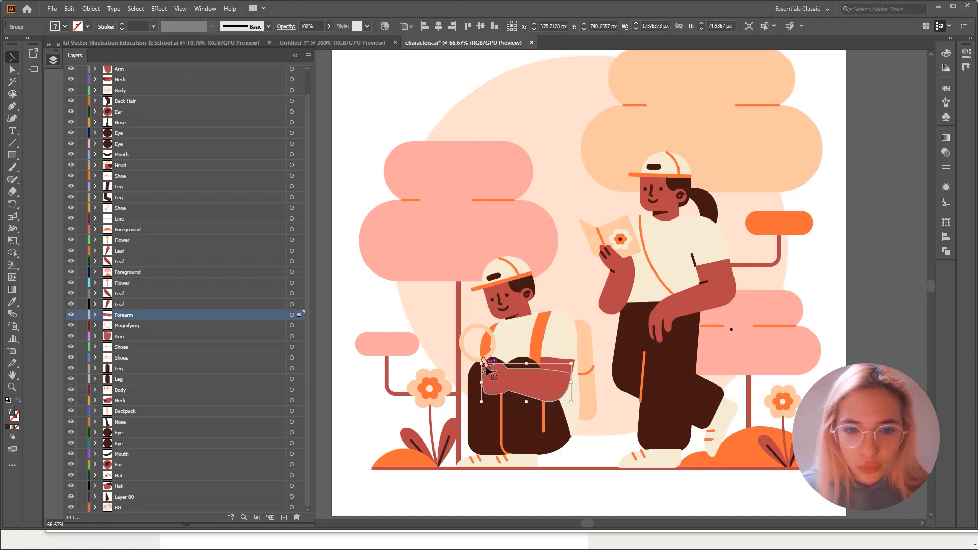
left_click(495, 350)
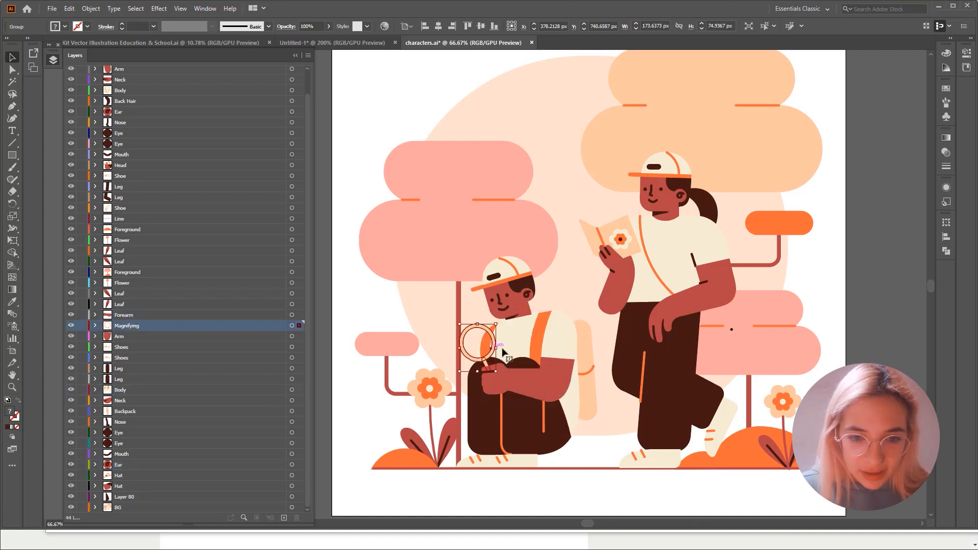
left_click(570, 346)
left_click(556, 364)
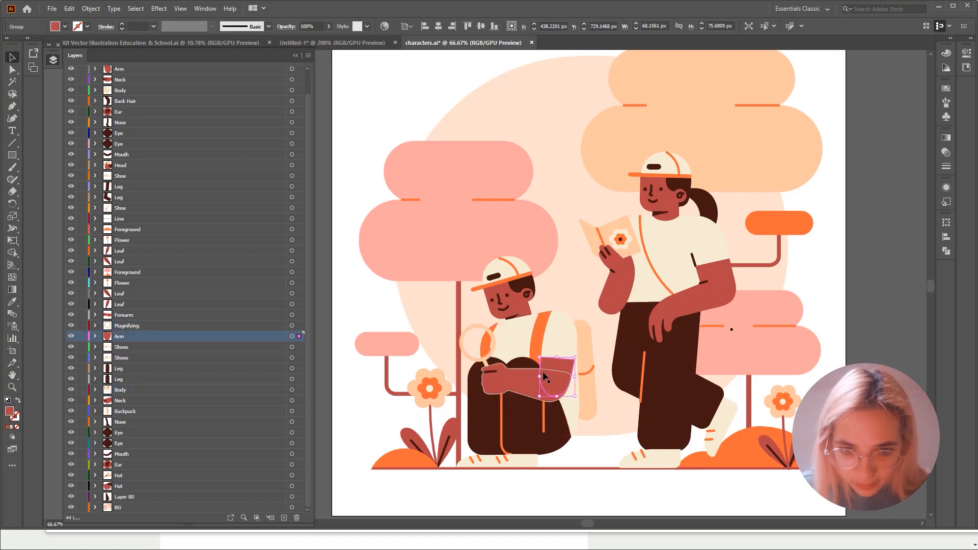
left_click(525, 407)
left_click(558, 438)
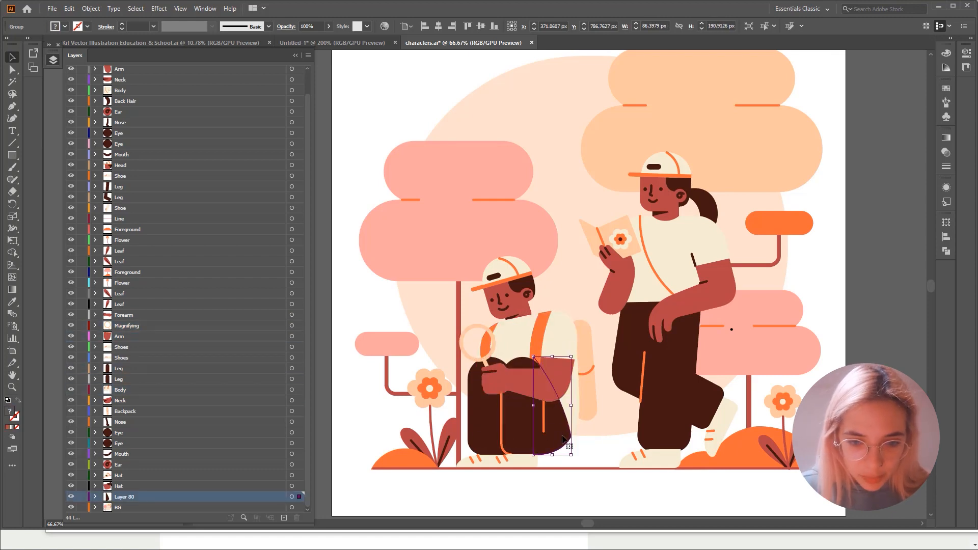
- Toggle the visibility of Layer 80 off and on to check which part of the crouching student it contains
left_click(71, 496)
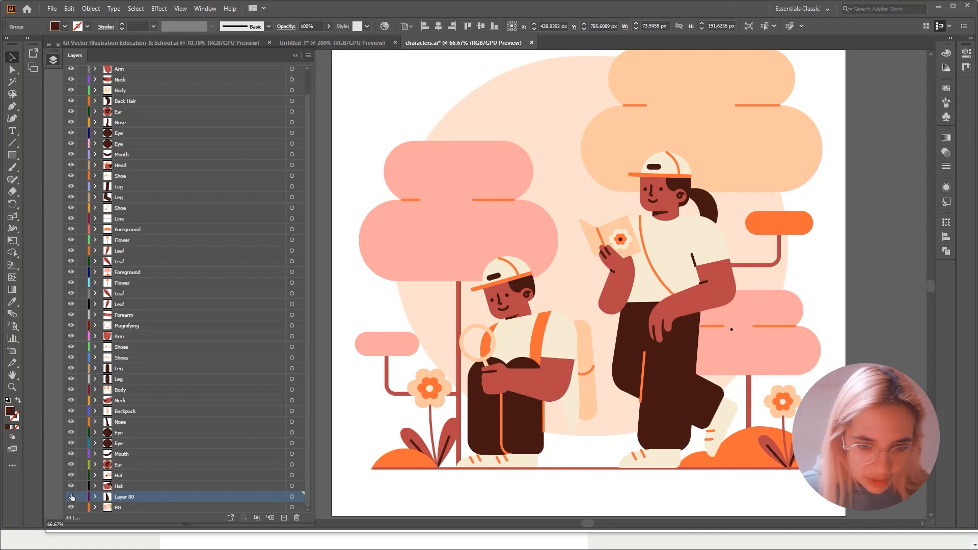
left_click(71, 497)
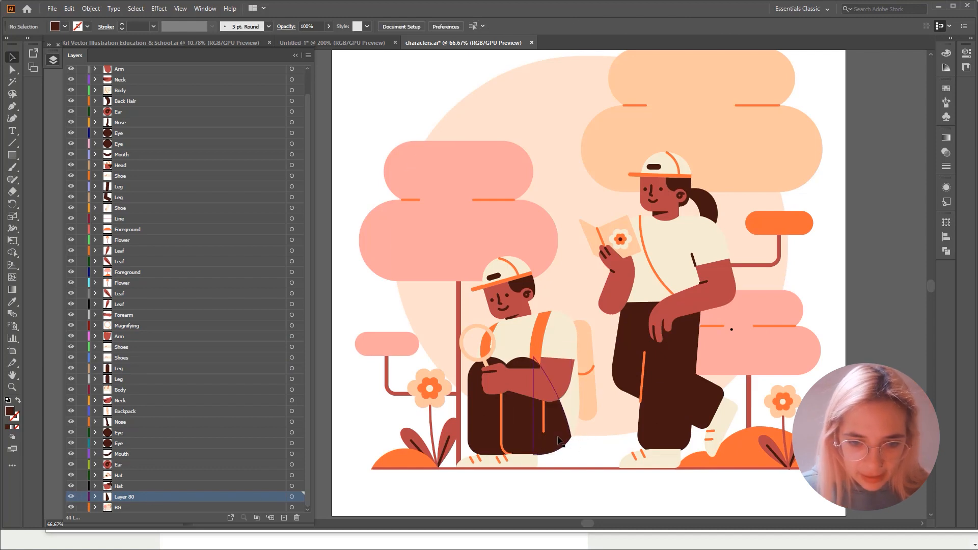
left_click(71, 498)
left_click(71, 498)
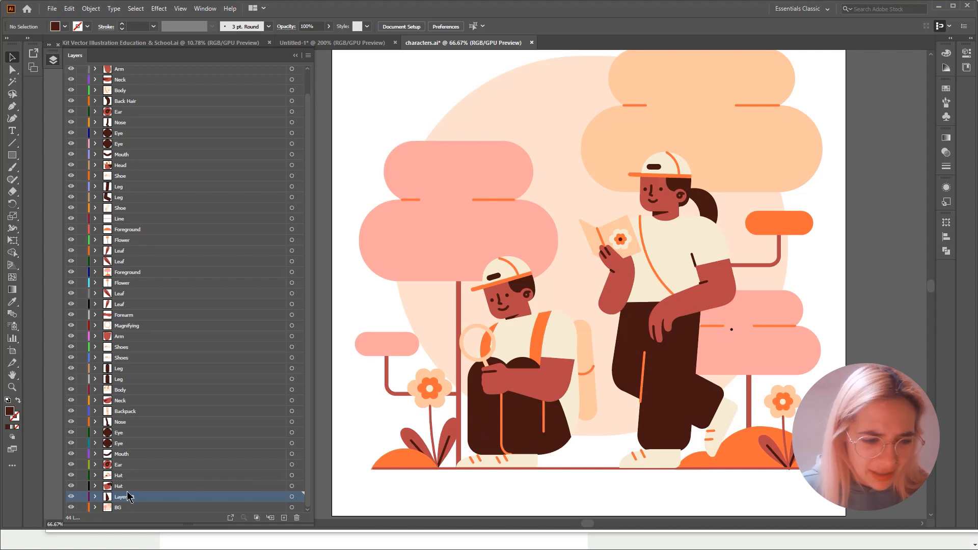
left_click(127, 490)
left_click(126, 499)
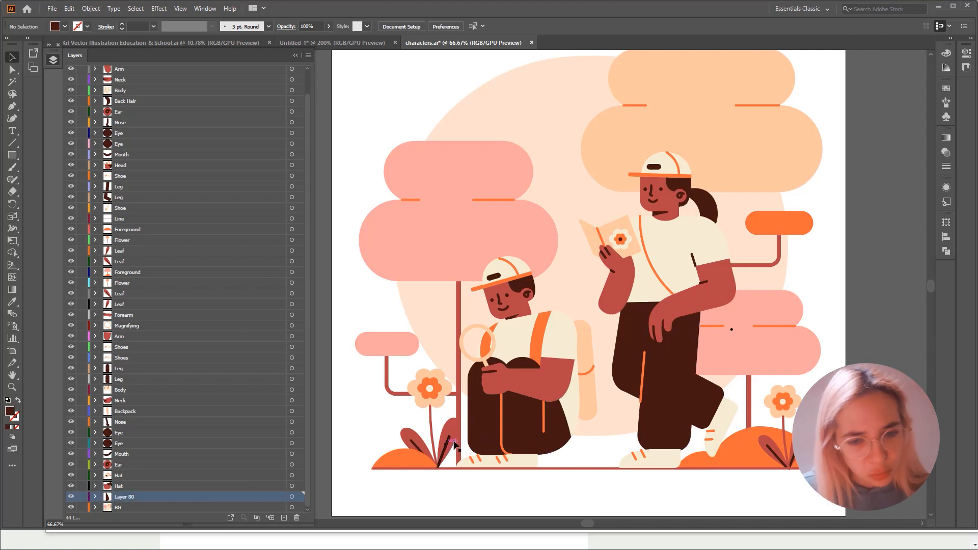
- Select the crouching student's front leg, both shoes and backpack, and the standing student's shoe, to examine their layers
left_click(481, 440)
left_click(480, 462)
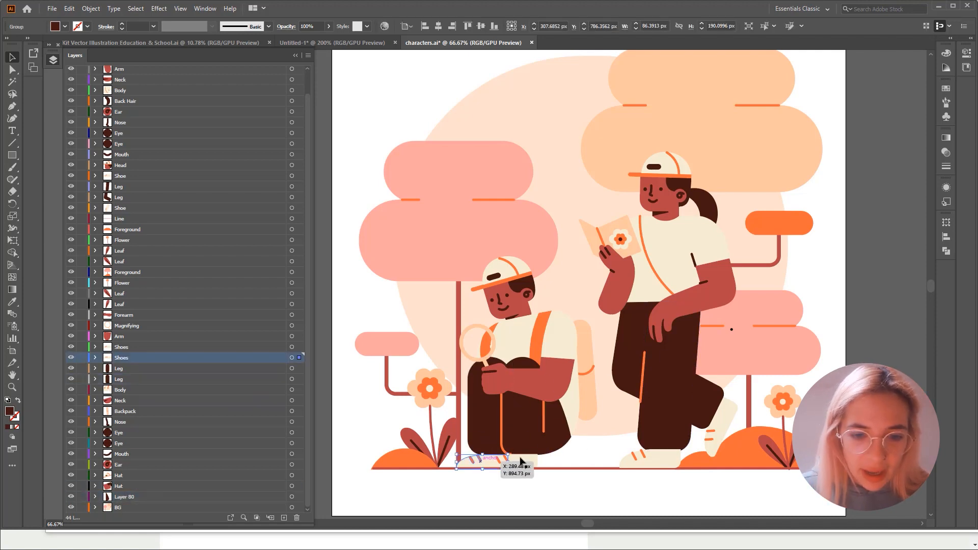
left_click(511, 462)
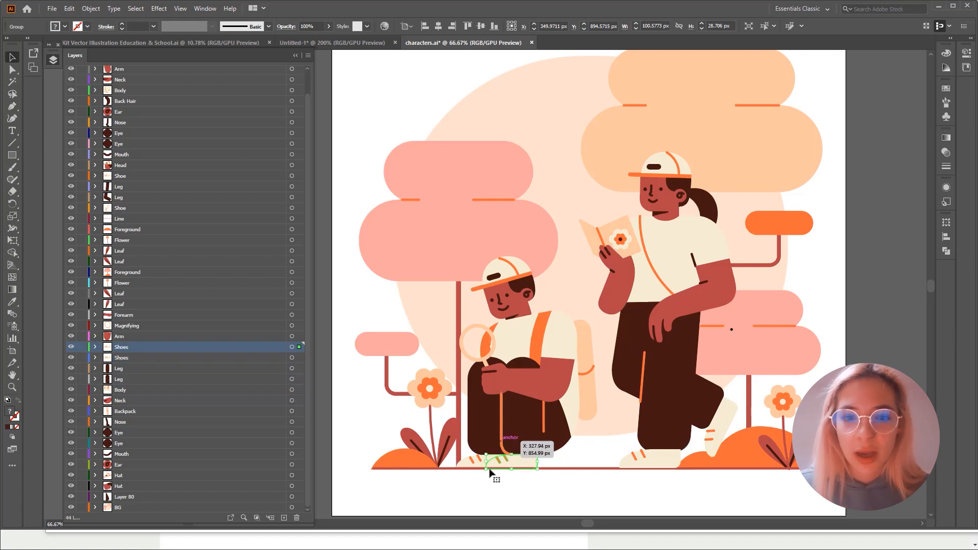
left_click(596, 380)
left_click(650, 458)
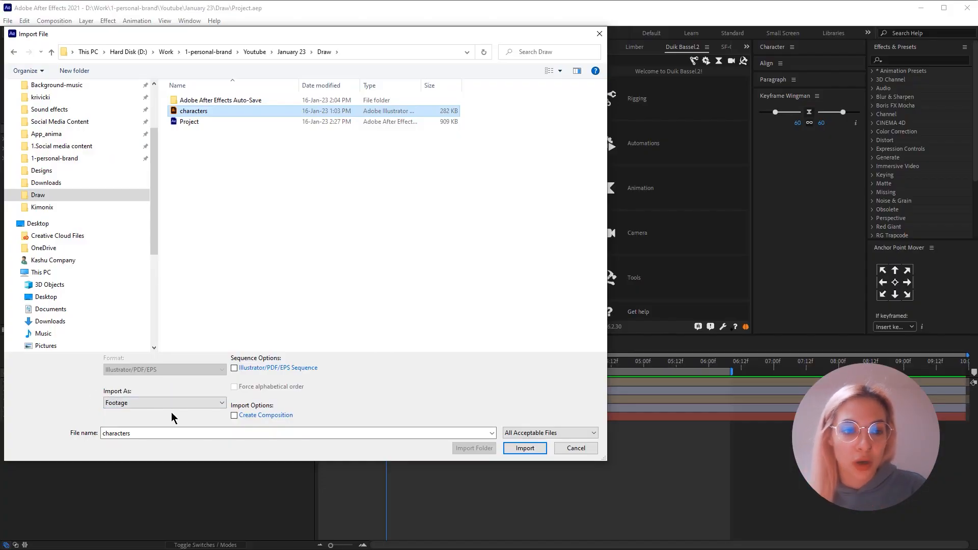
- Switch to After Effects and import the characters file as Composition - Retain Layer Sizes
left_click(158, 403)
left_click(145, 421)
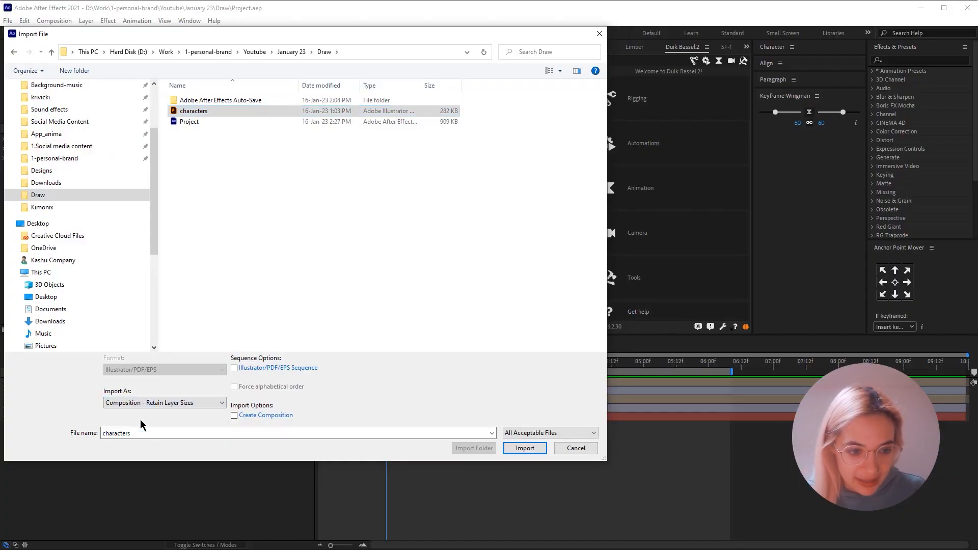
left_click(525, 448)
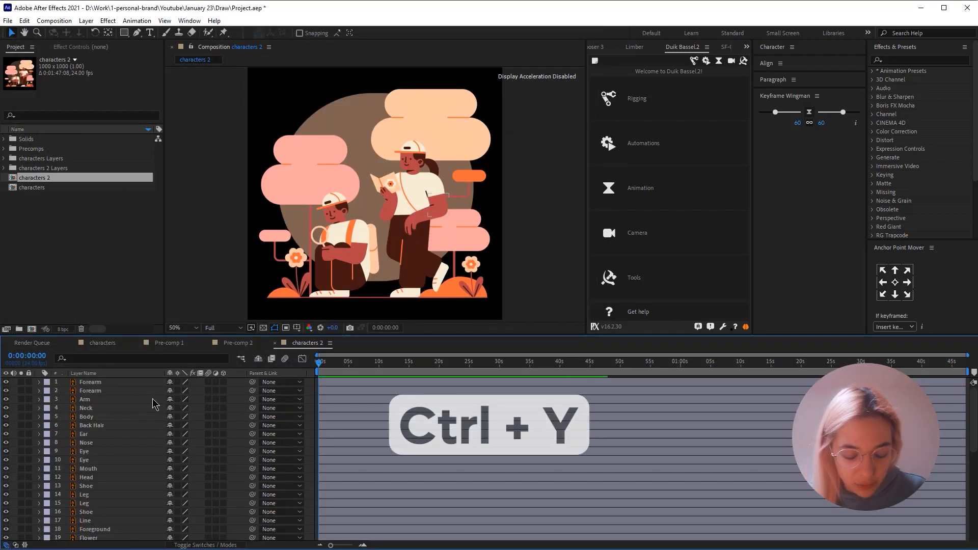
- Add a white solid to the characters 2 composition, place it below all other layers and lock it
key("ctrl+y")
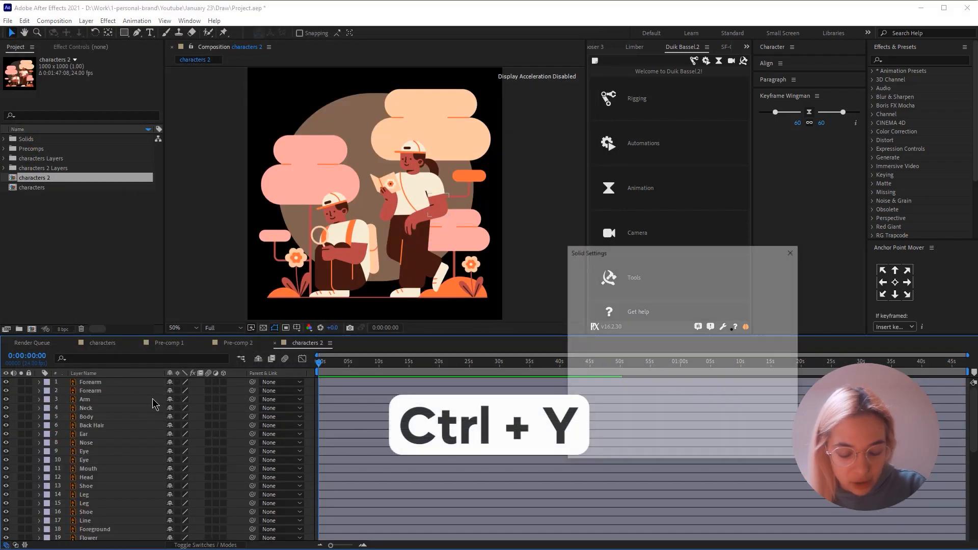
left_click(720, 448)
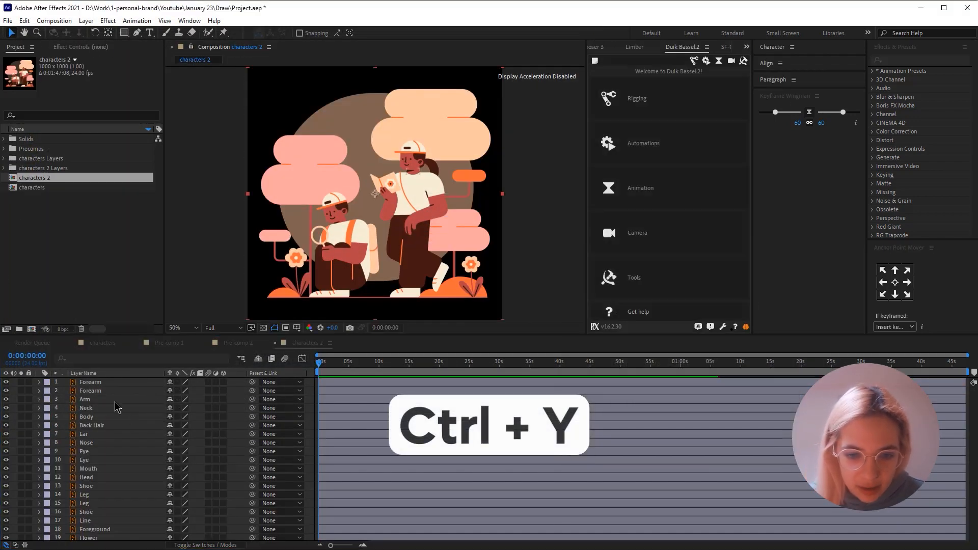
left_click_drag(77, 383, 88, 540)
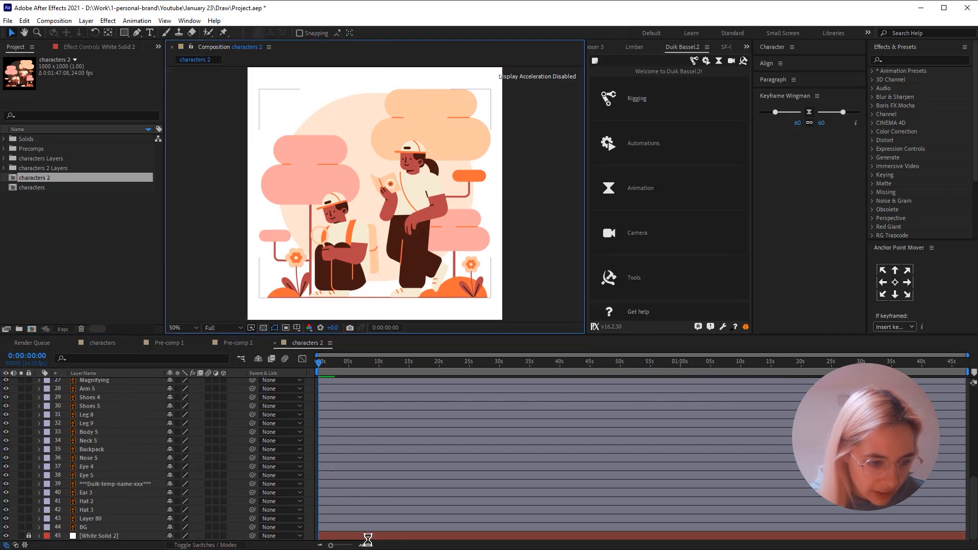
- Clear the selection of all layers, and lock the BG background layer and the ground Line layer
key("ctrl+a")
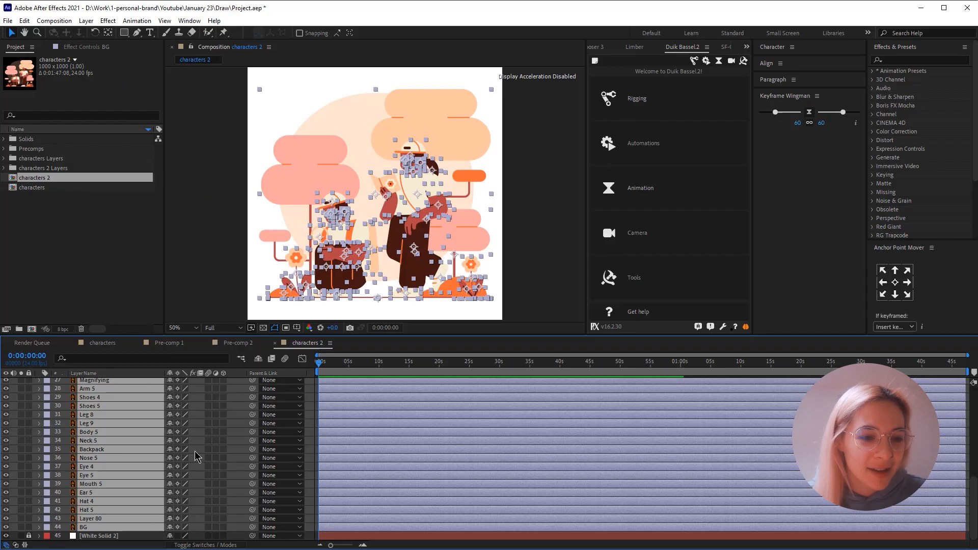
key("ctrl+shift+a")
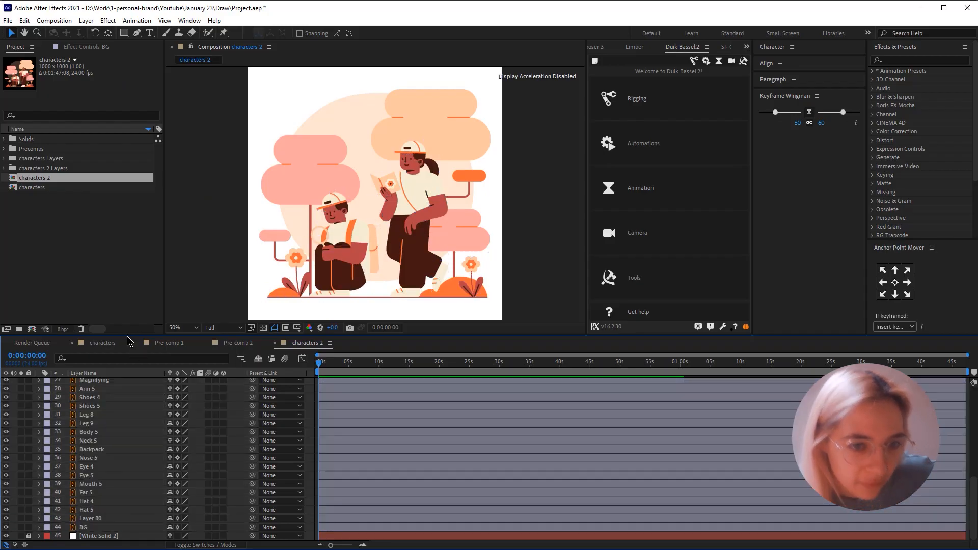
left_click(393, 144)
key("ctrl+l")
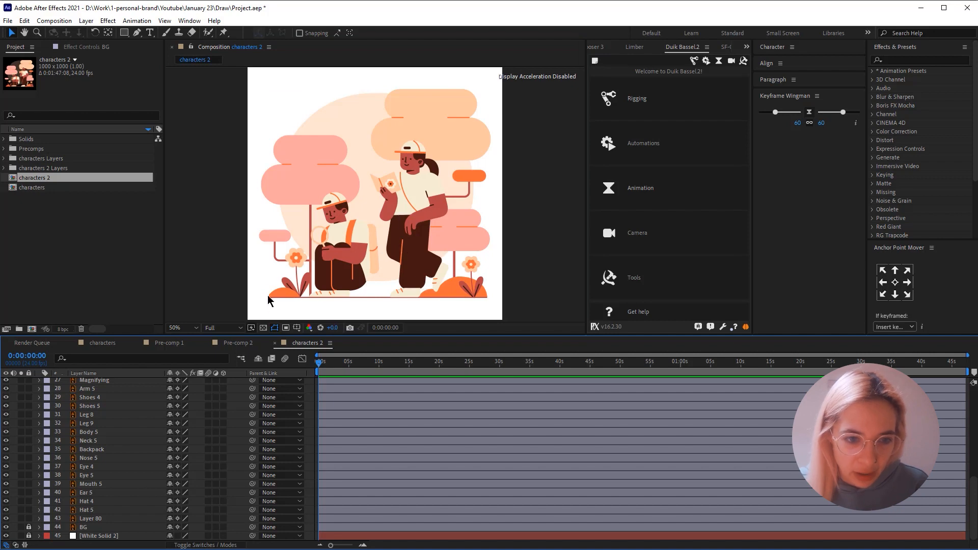
left_click(319, 150)
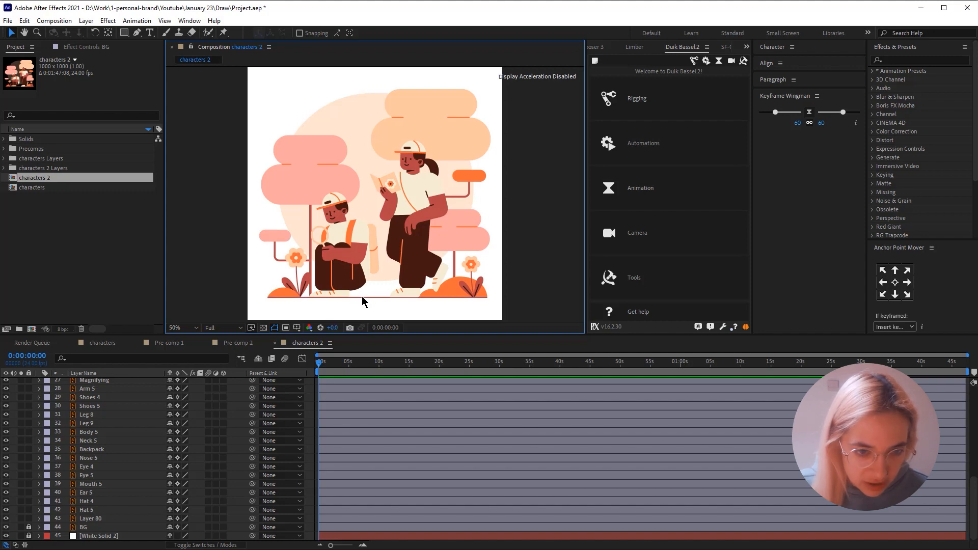
left_click(303, 305)
- Select the crouching student's layers with the adjacent flower, leaves and foreground, and pre-compose them as "Male Character"
left_click_drag(303, 300, 363, 322)
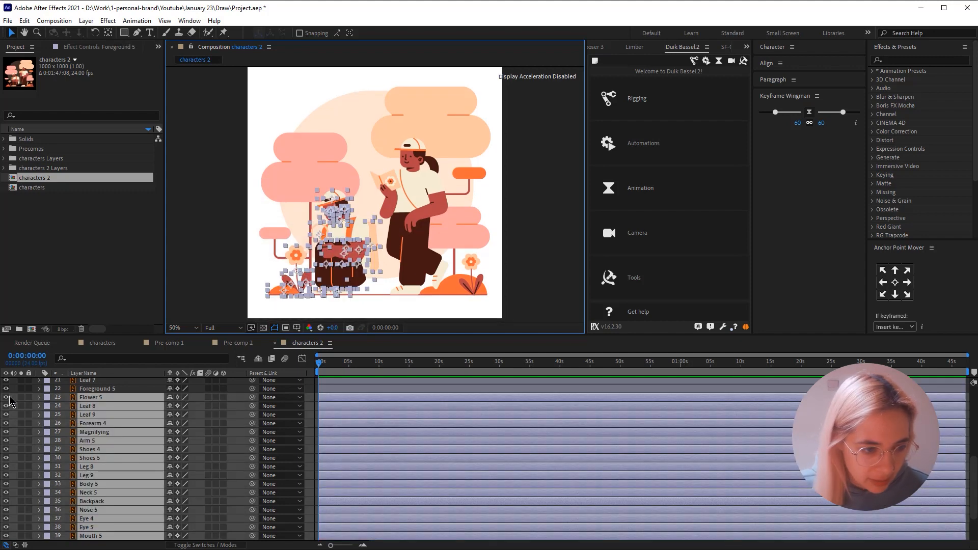
left_click(9, 397)
left_click(9, 397)
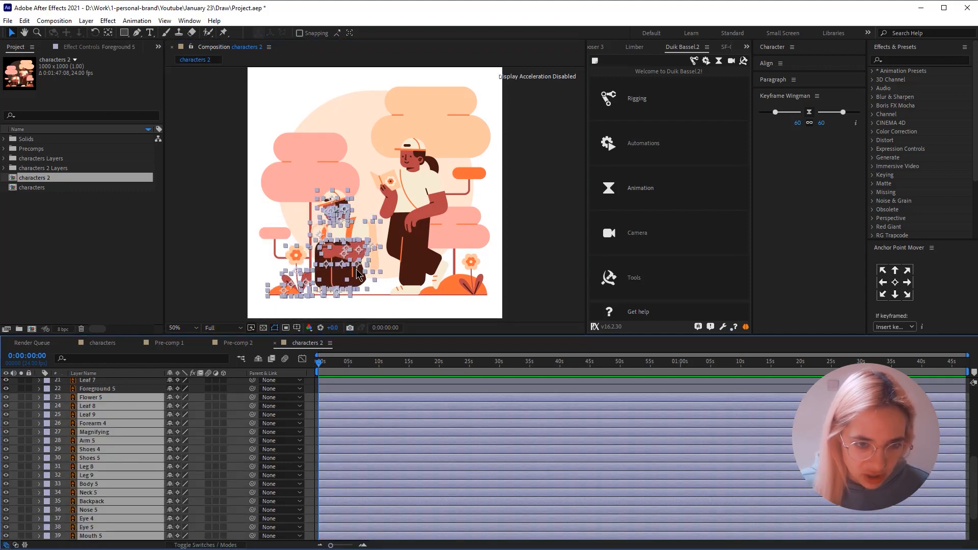
right_click(122, 468)
left_click(175, 408)
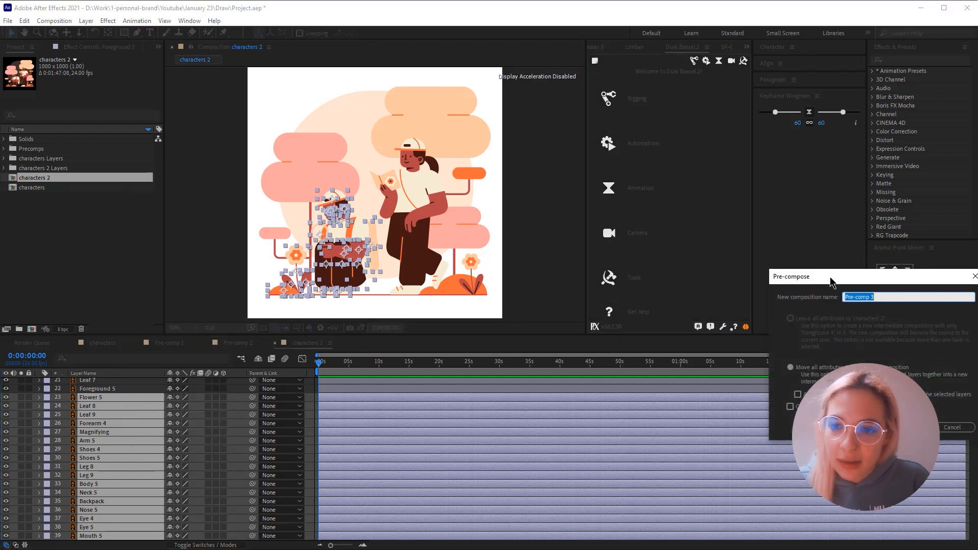
left_click_drag(831, 282, 408, 213)
type("Male")
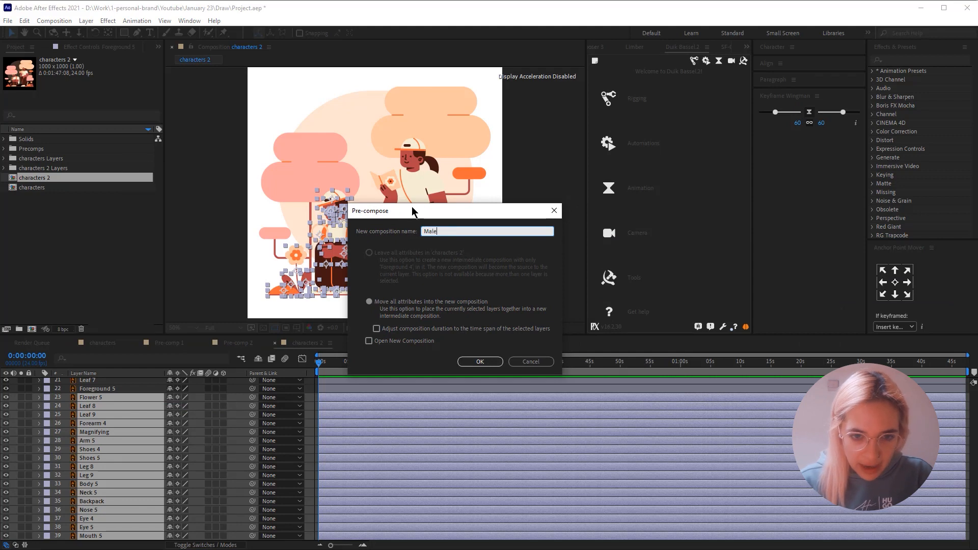
type(" Charac")
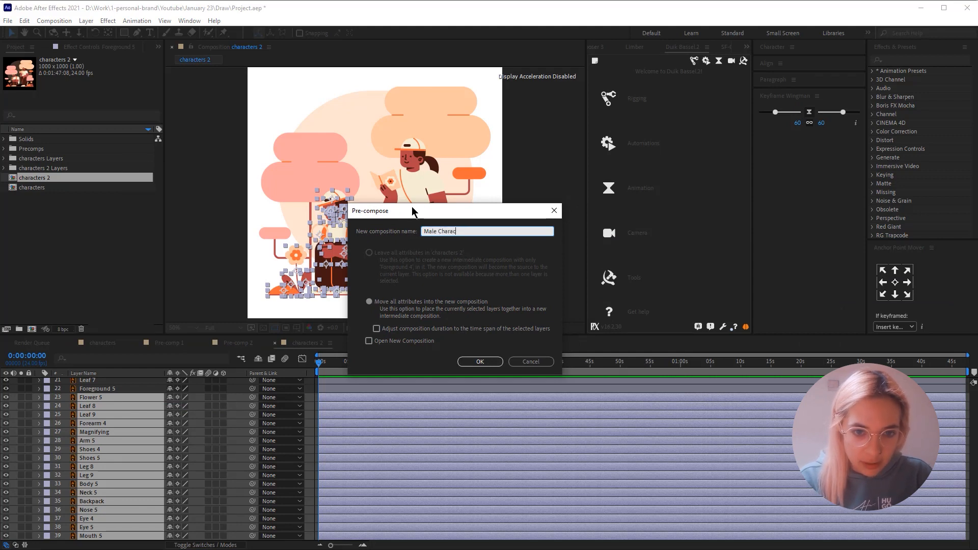
type("ter")
key("Return")
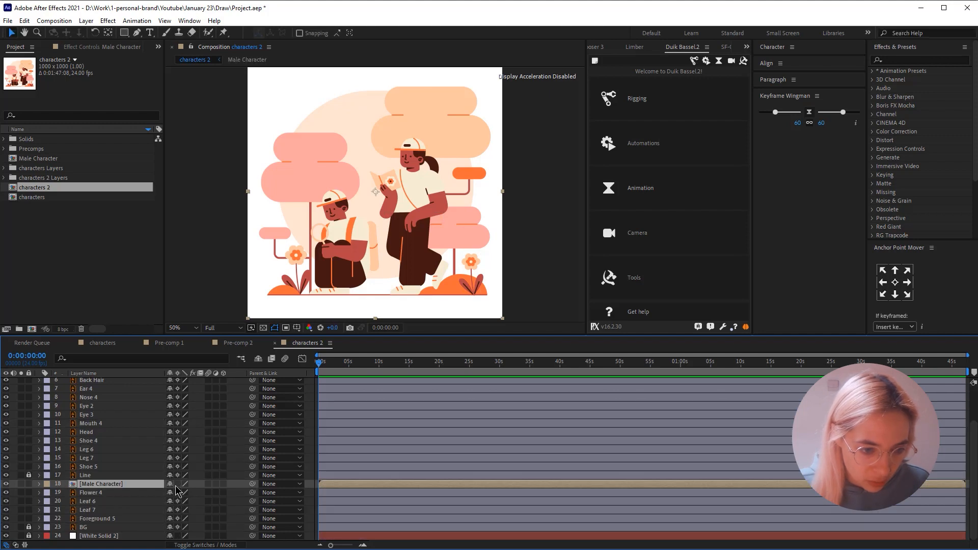
- Lock the Male Character layer, and pre-compose the standing student with the adjacent flower, leaves and foreground as "Famale Character"
left_click(28, 483)
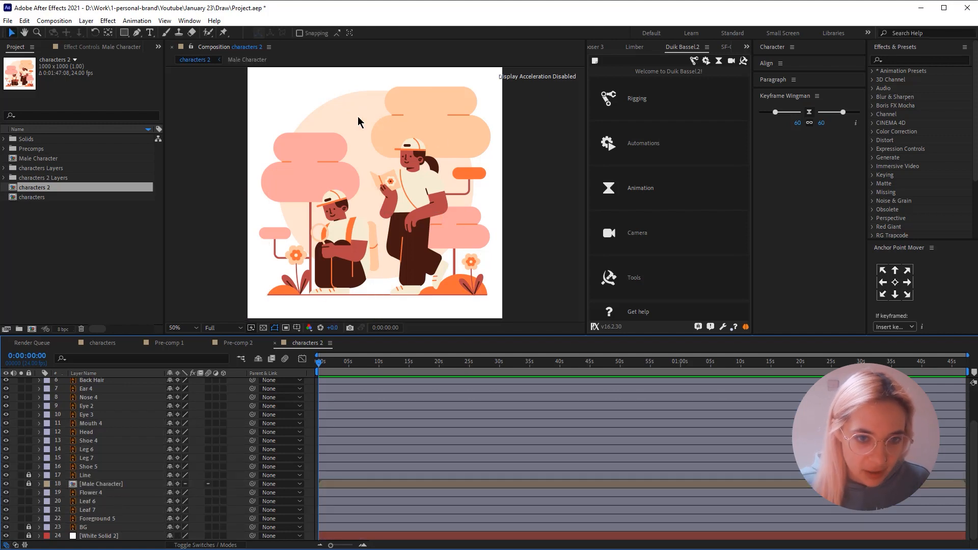
left_click_drag(358, 121, 498, 324)
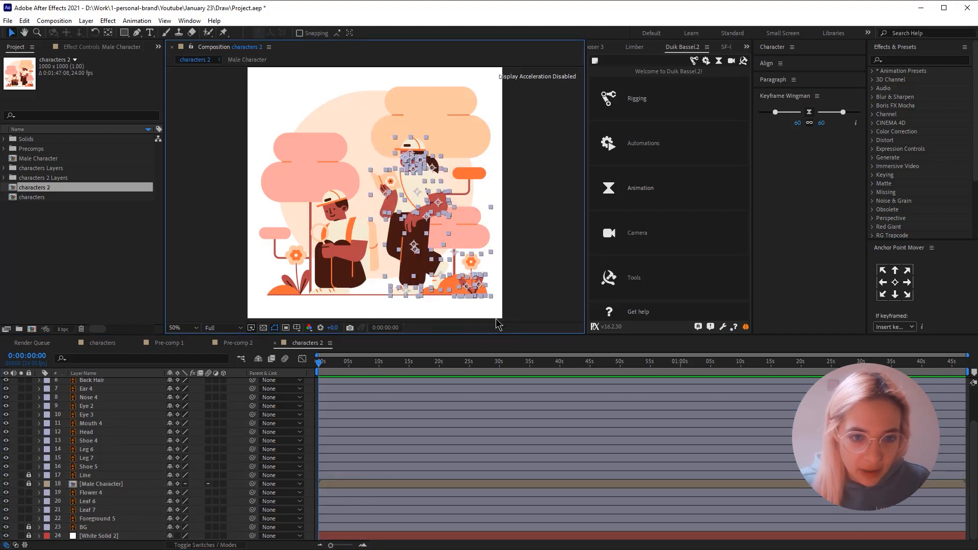
right_click(112, 432)
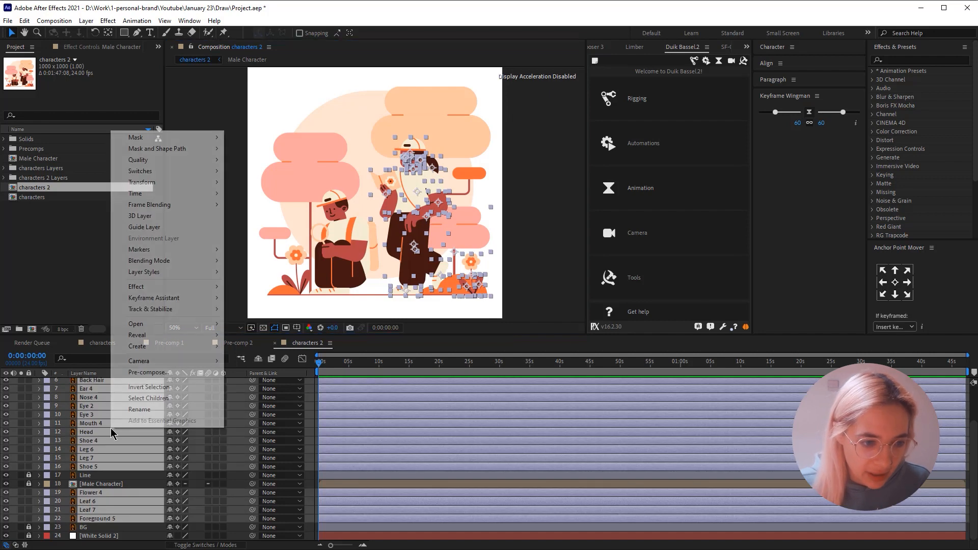
left_click(147, 373)
type("Famele")
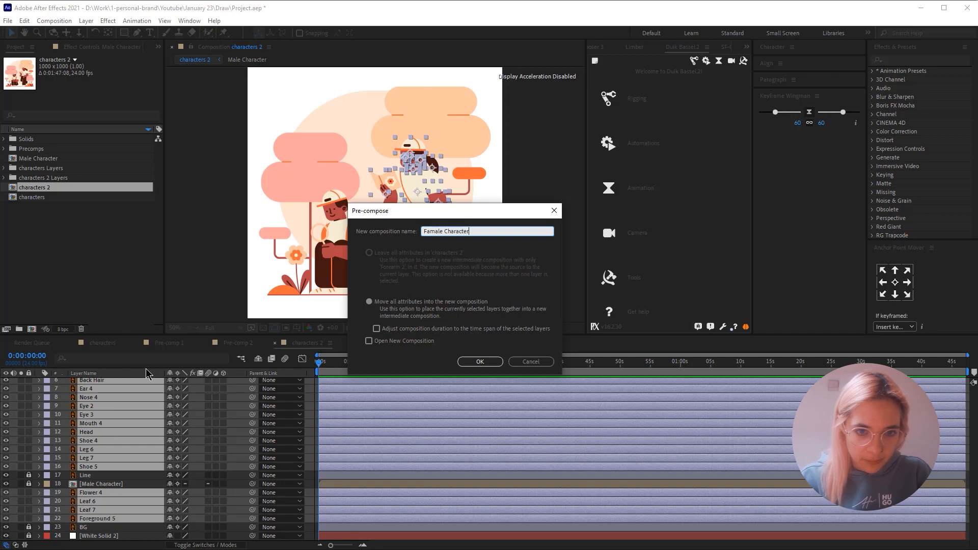
type(" Character")
key("Return")
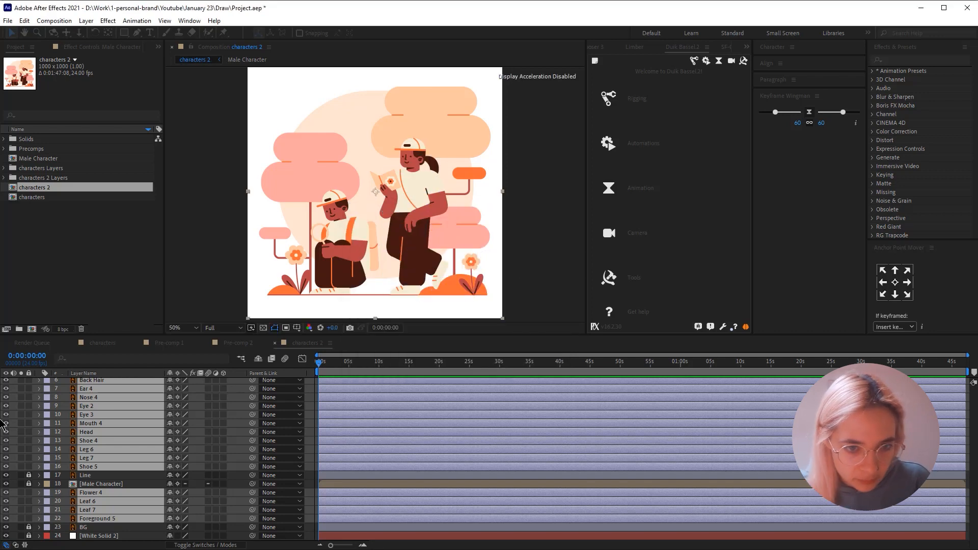
- Unlock the Male Character layer and open its composition
left_click(177, 382)
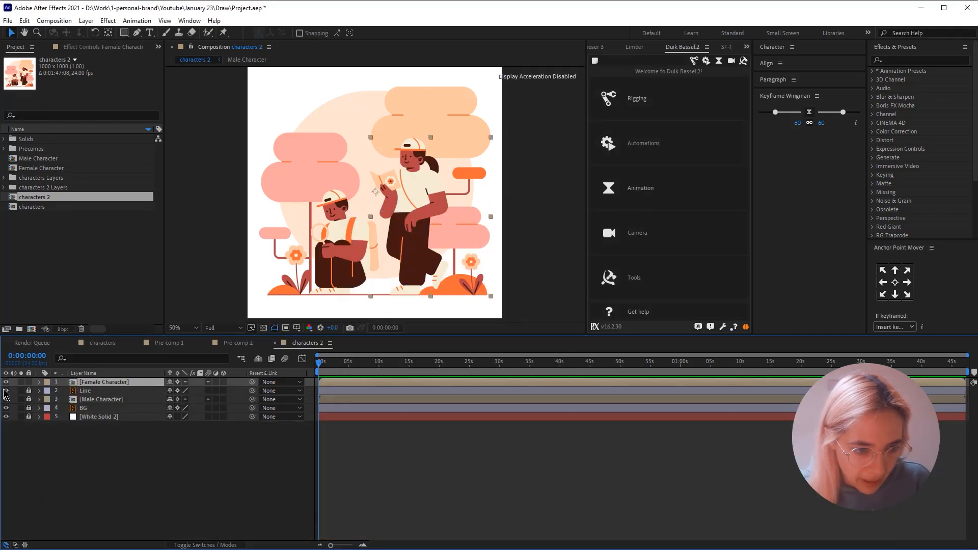
left_click(29, 399)
left_click(87, 452)
left_click(115, 401)
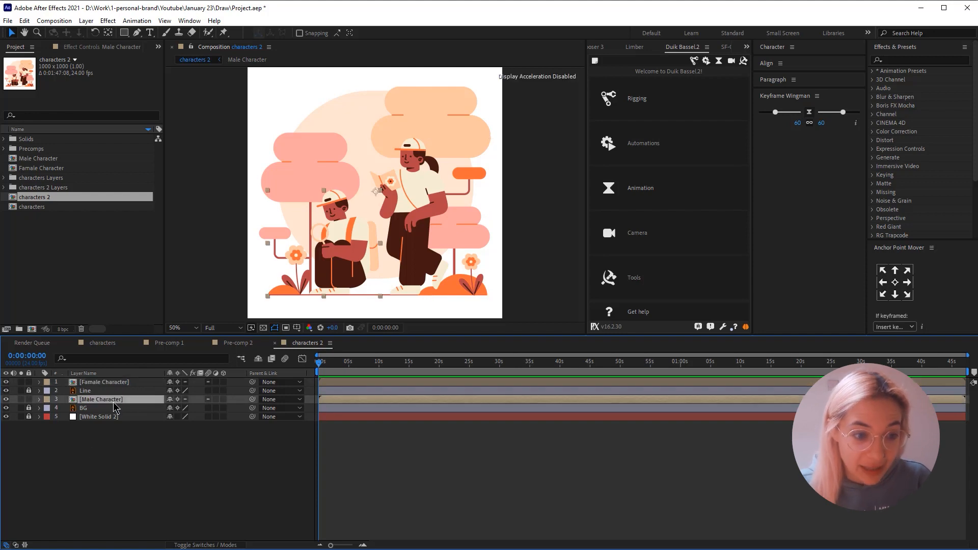
double_click(107, 401)
- Solo the crouching student's Body 5 layer to examine its shape, and show all layers again
left_click(455, 242)
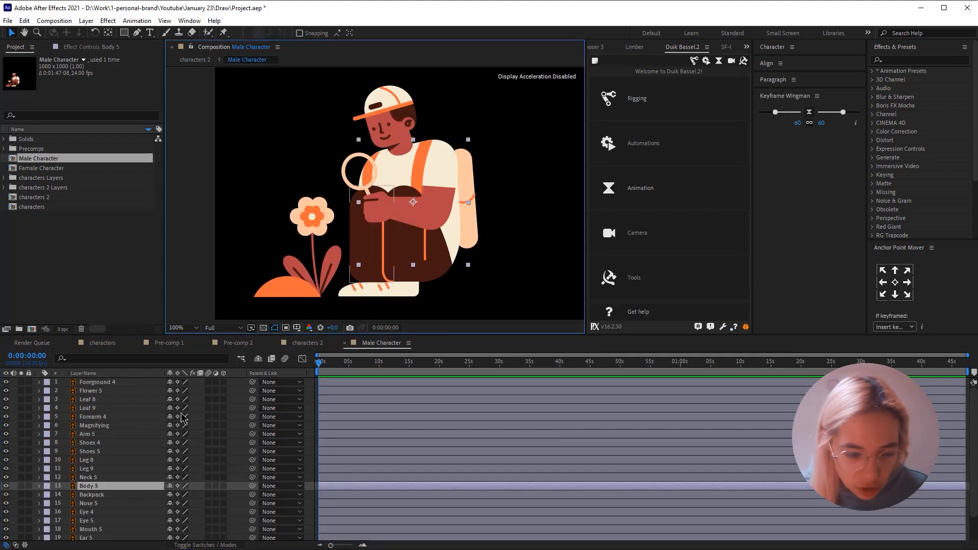
scroll(74, 474, "down", 2)
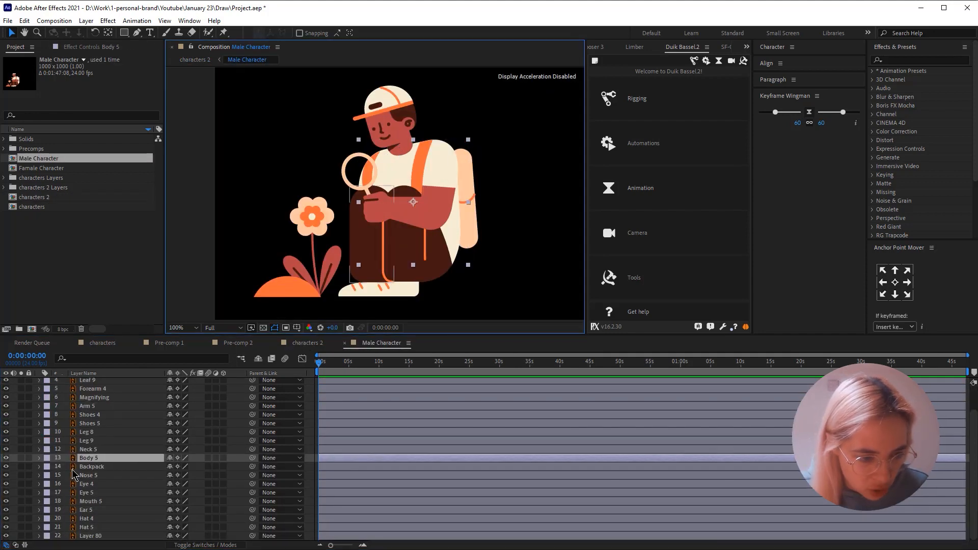
left_click(20, 457)
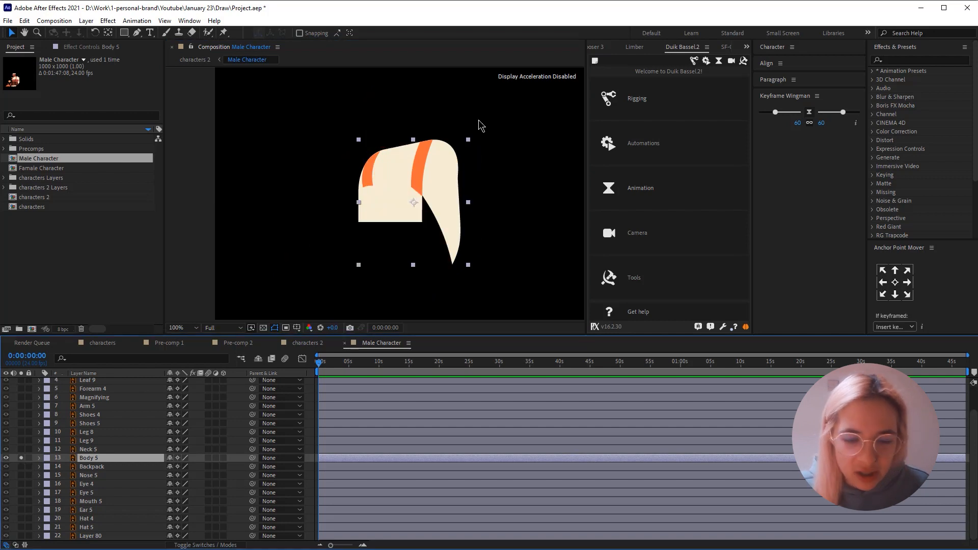
left_click(438, 206)
left_click(21, 458)
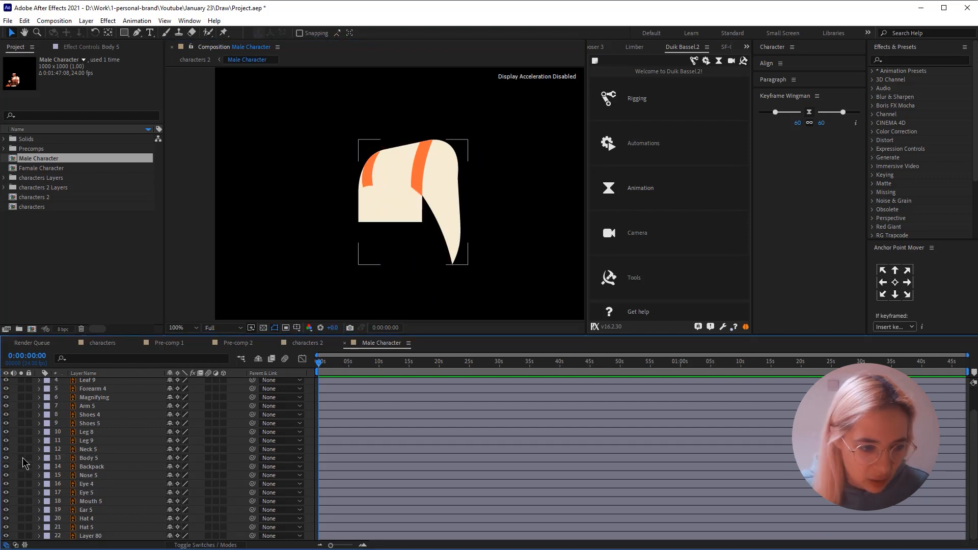
- Move the Body 5 layer's anchor point down to the character's hips
left_click(86, 458)
key("y")
left_click_drag(413, 202, 416, 261)
- Try rotating the Body 5 layer to -27° around its hip anchor point, and undo the rotation
key("r")
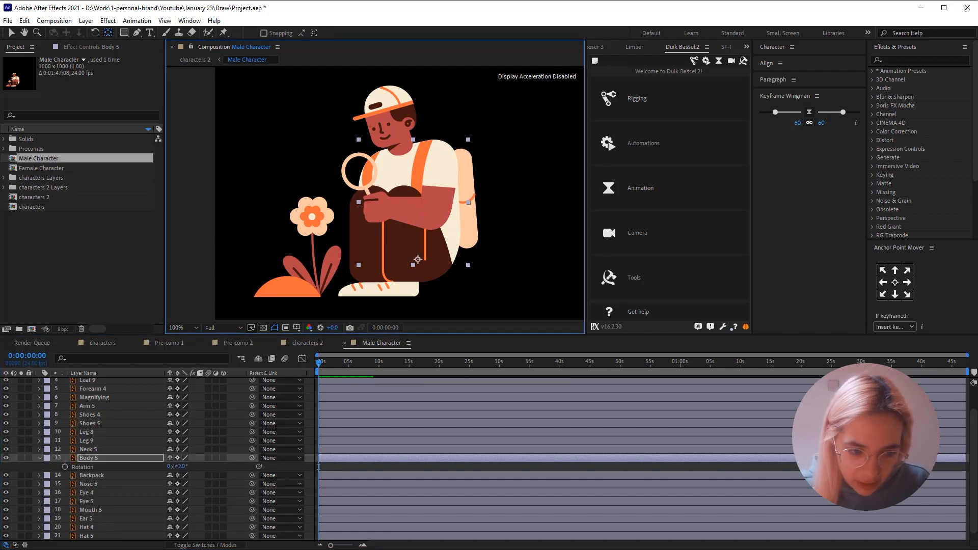
left_click_drag(183, 466, 221, 400)
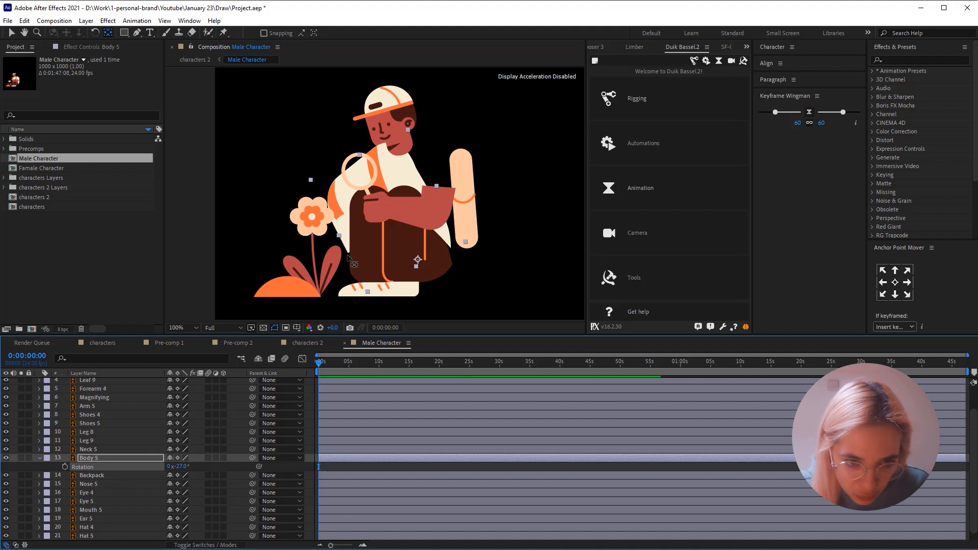
key("ctrl+z")
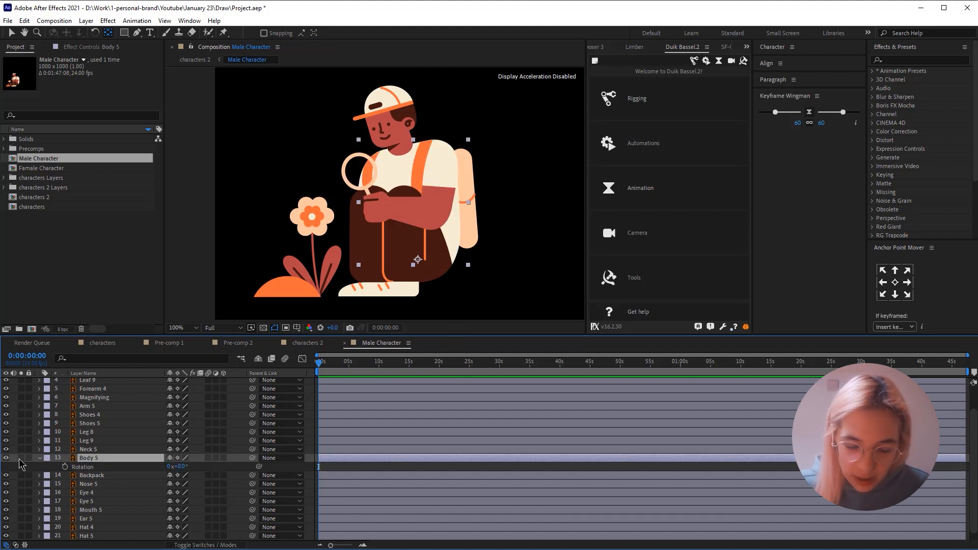
- Solo the Body 5 layer and start a new Pen shape at the shirt's lower front corner
left_click(21, 457)
left_click(415, 236)
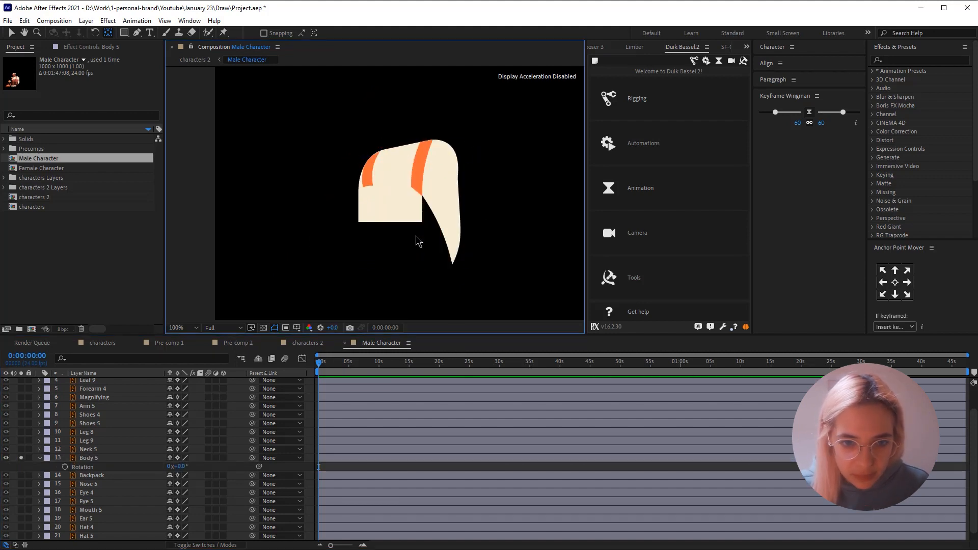
left_click(136, 32)
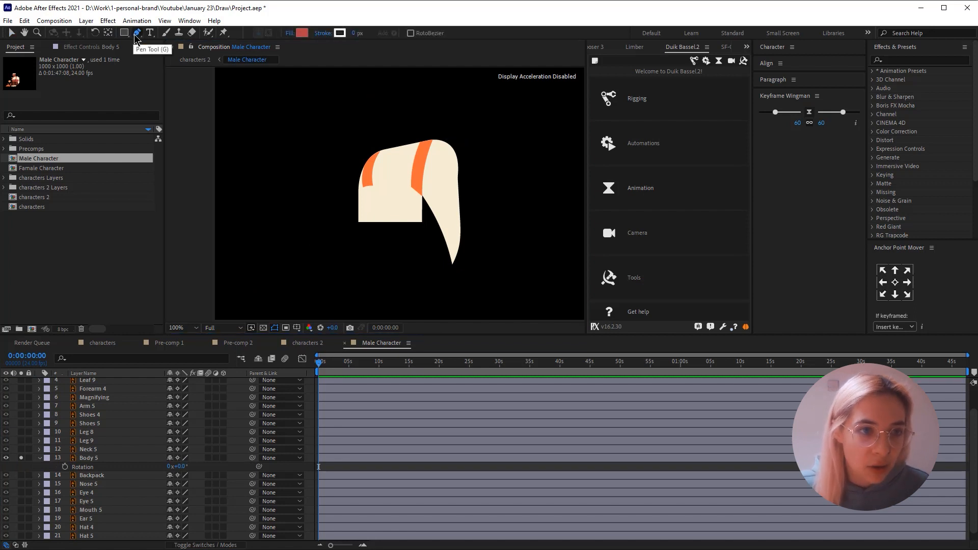
scroll(374, 221, "up", 1)
key("space")
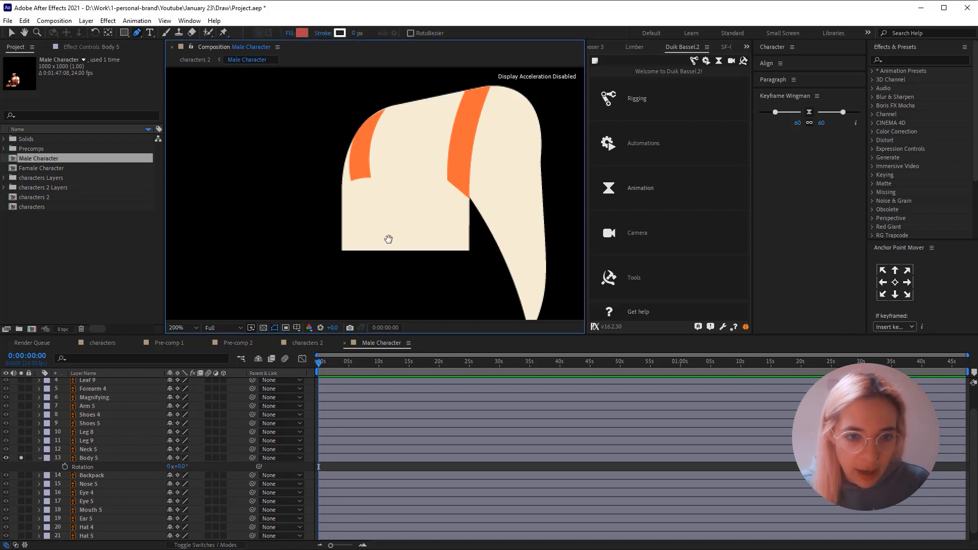
left_click_drag(389, 239, 330, 159)
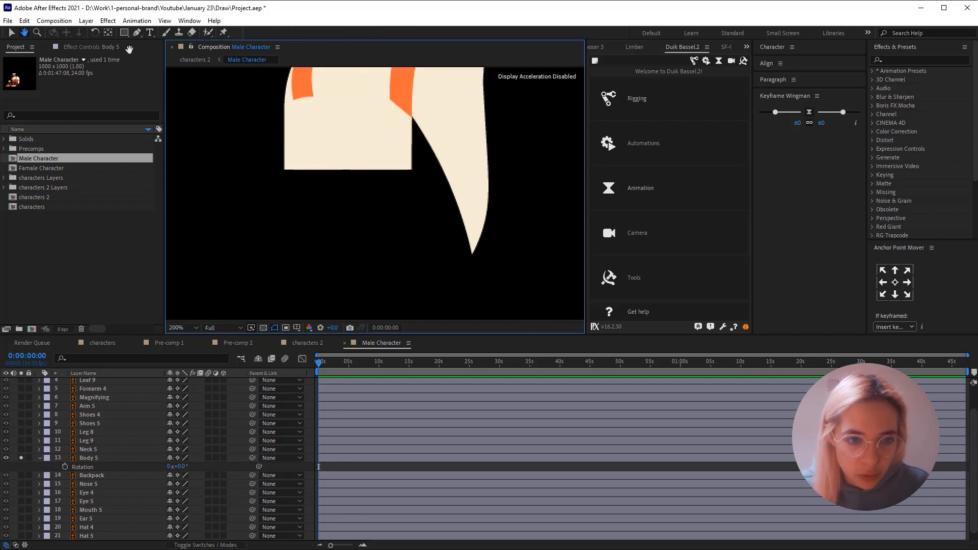
left_click(284, 169)
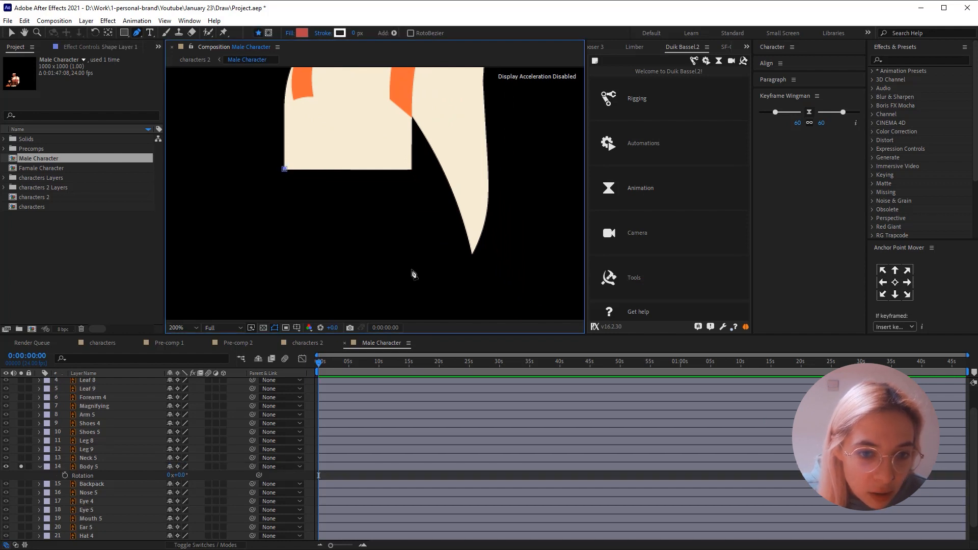
left_click_drag(398, 269, 507, 260)
key("ctrl+z")
- Complete a closed Pen shape with a curved lower front corner, filling the missing lower torso up to the back tip and overlapping the shirt
mouse_move(296, 277)
left_mouse_down()
mouse_move(319, 276)
mouse_move(311, 283)
left_mouse_up()
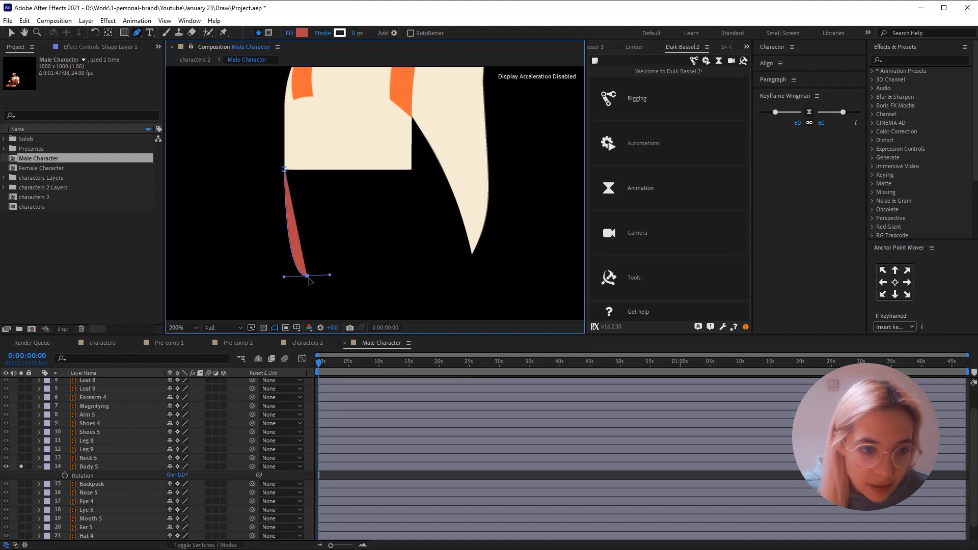
left_click(472, 252)
left_click(475, 174)
left_click(405, 101)
left_click(346, 121)
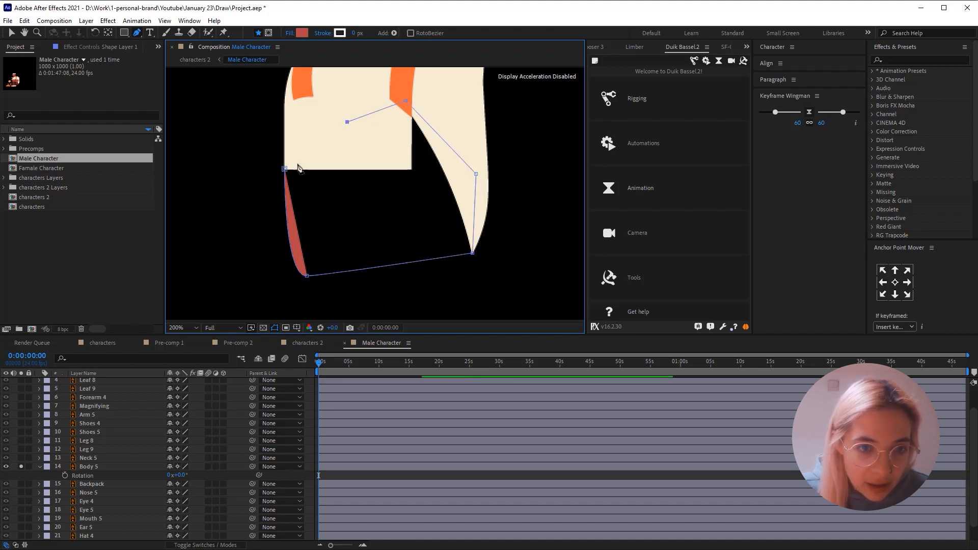
left_click(284, 169)
key("v")
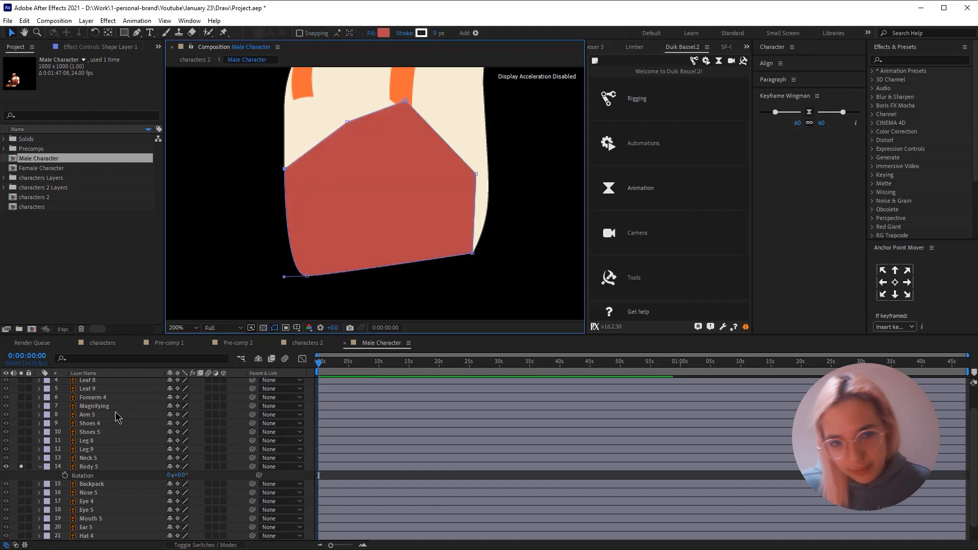
- Place the new shape layer directly below Body 5 and match its fill to the shirt's cream colour
scroll(117, 417, "up", 3)
left_click_drag(79, 383, 73, 501)
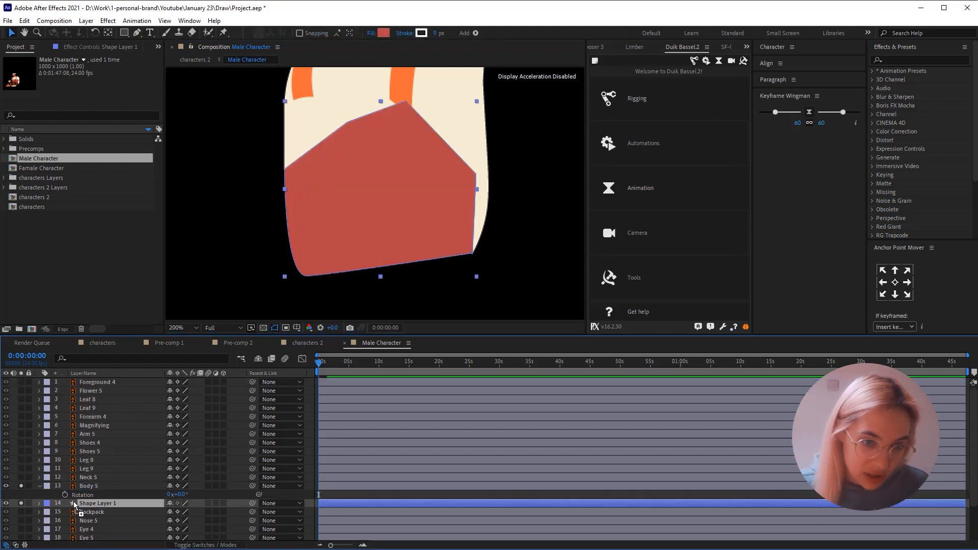
left_click(381, 34)
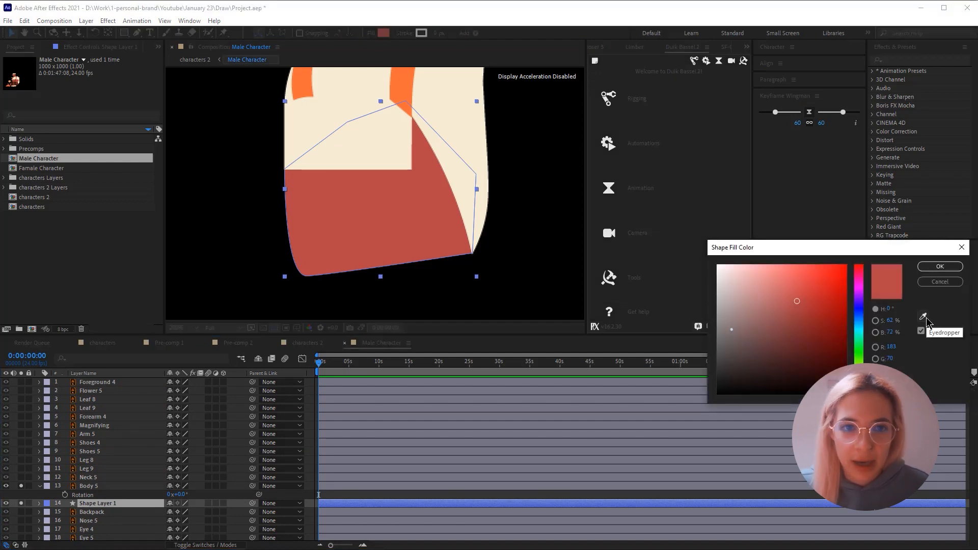
left_click(444, 110)
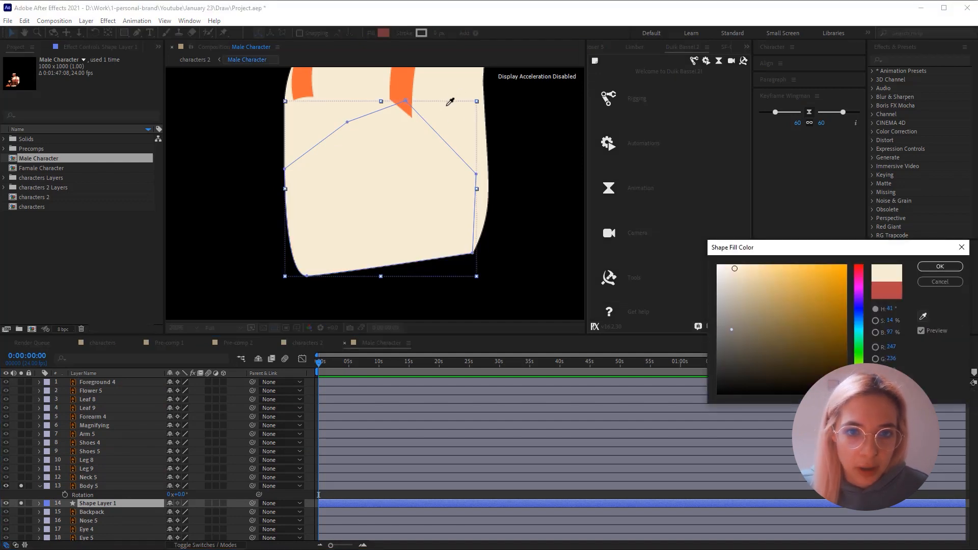
left_click(940, 266)
- Turn off solo for Body 5 and Shape Layer 1, and move Shape Layer 1 to the end of the layer stack
left_click(96, 503)
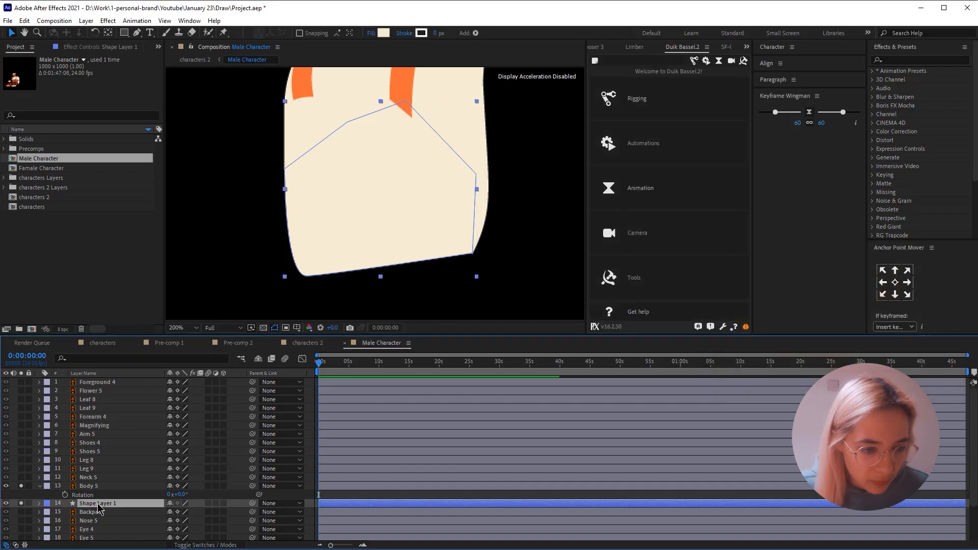
left_click_drag(22, 486, 22, 504)
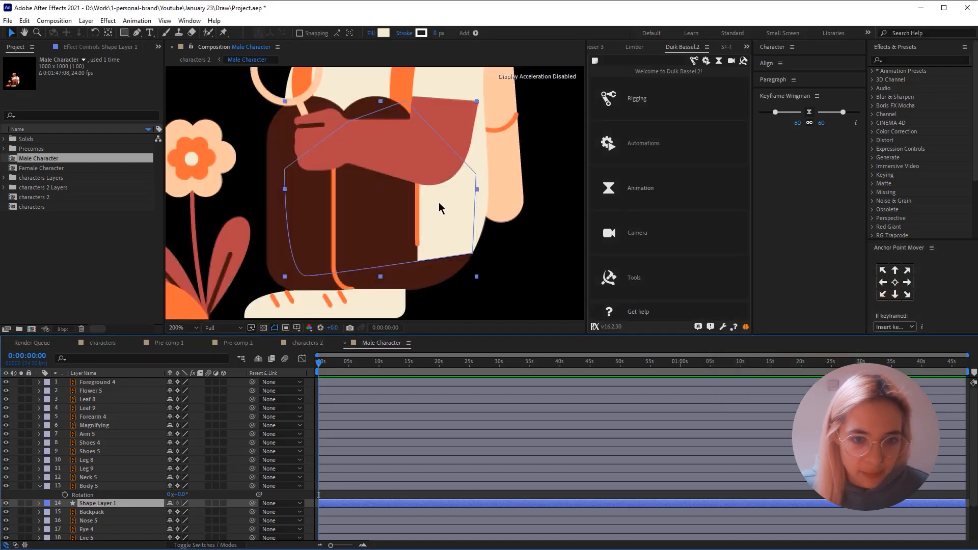
scroll(438, 203, "down", 1)
scroll(442, 214, "up", 1)
scroll(442, 219, "up", 1)
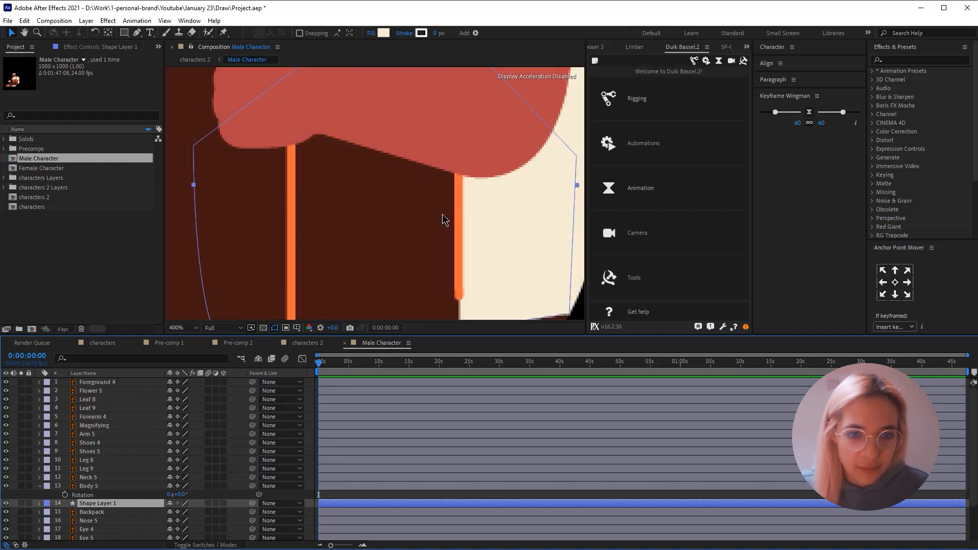
scroll(443, 218, "down", 2)
scroll(89, 496, "down", 1)
scroll(89, 497, "down", 1)
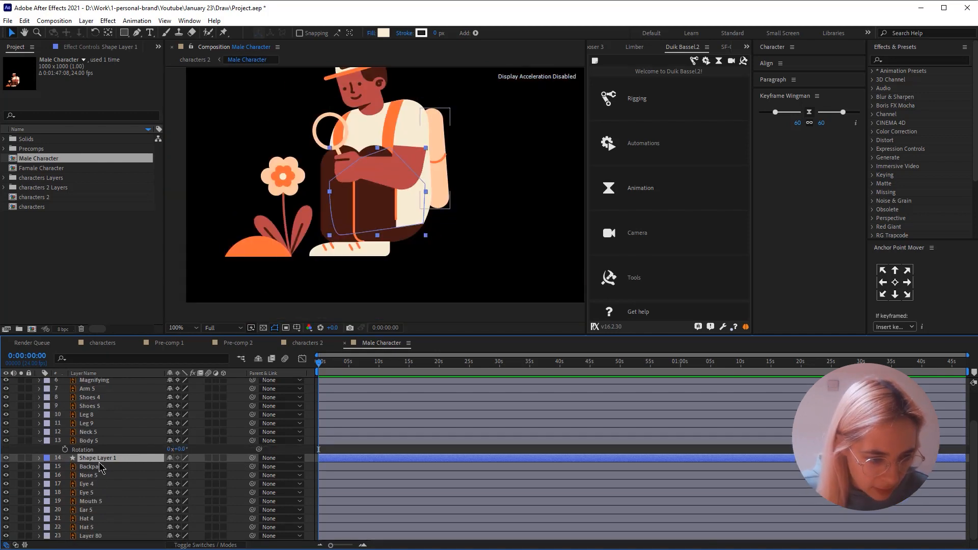
left_click_drag(95, 541, 96, 541)
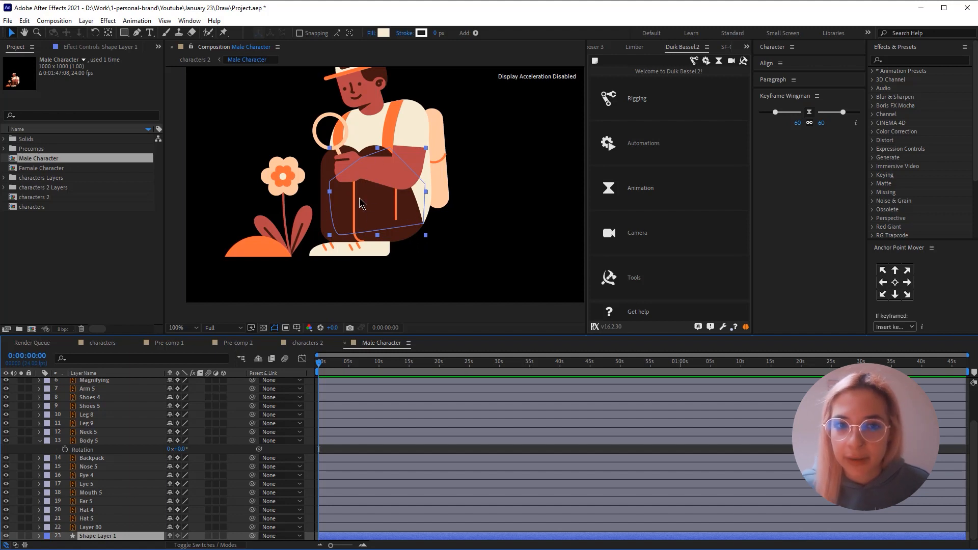
- Create shapes from the Body 5 vector layer, and delete the original Body 5 layer
right_click(108, 441)
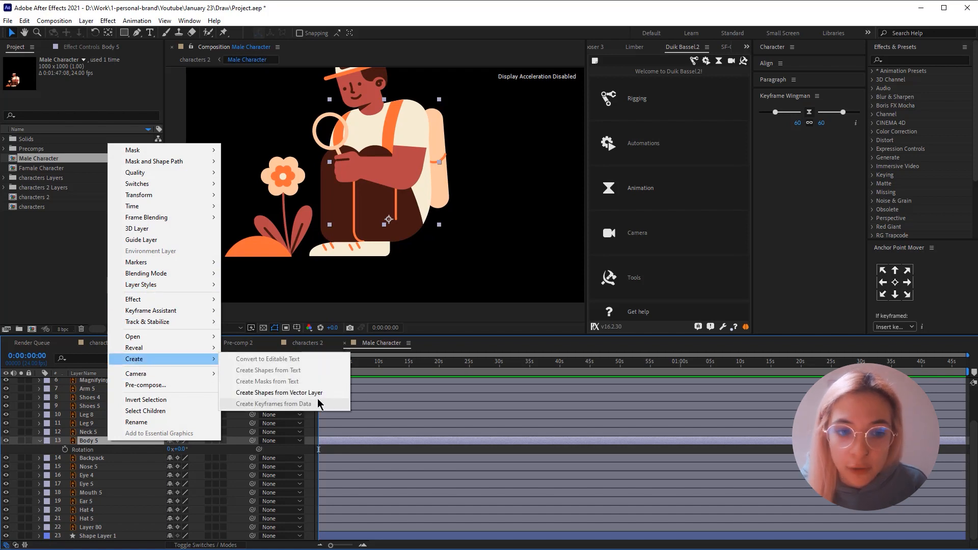
left_click(93, 444)
left_click(21, 440)
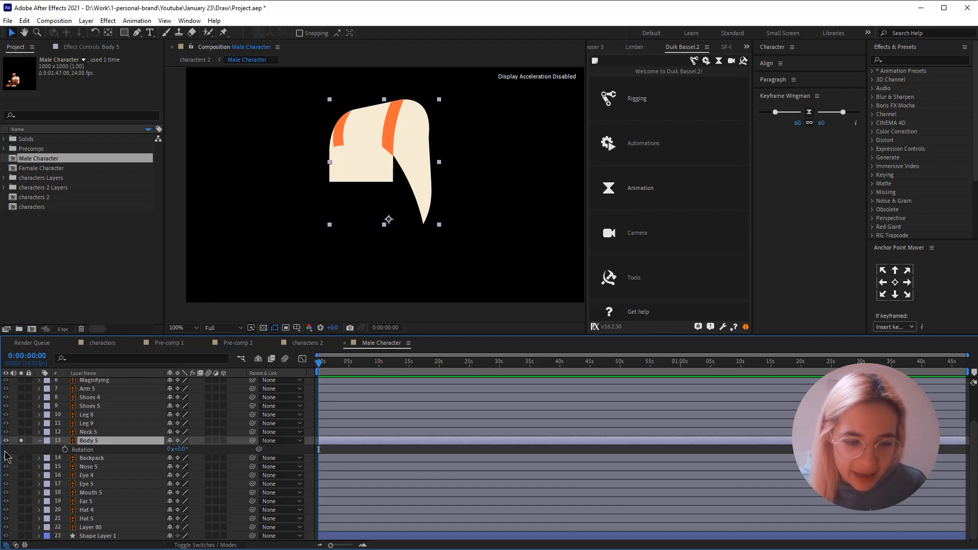
left_click(21, 440)
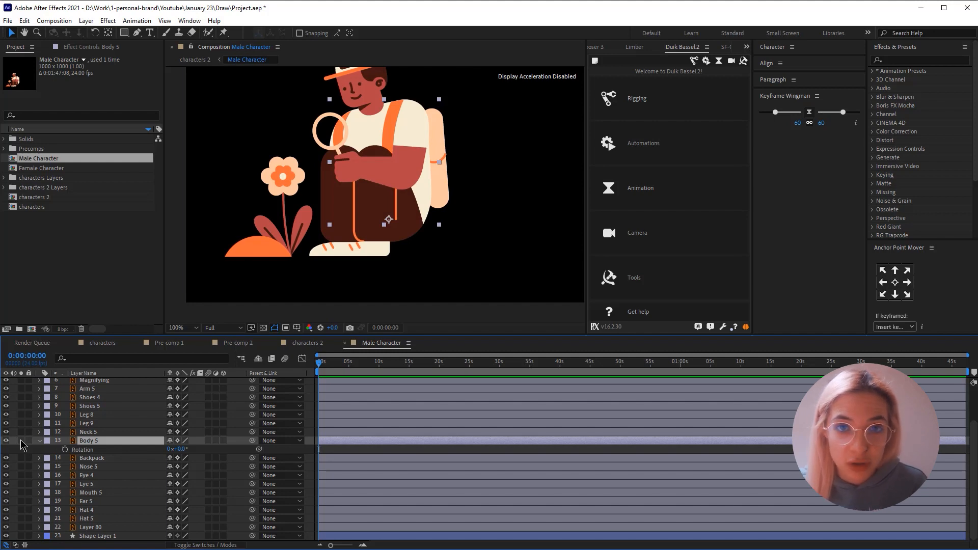
right_click(81, 442)
mouse_move(138, 361)
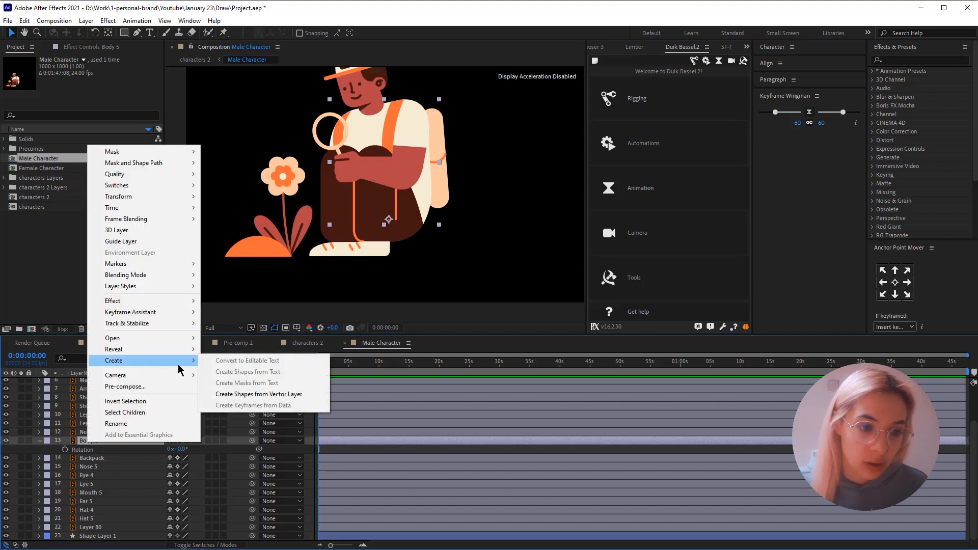
left_click(311, 394)
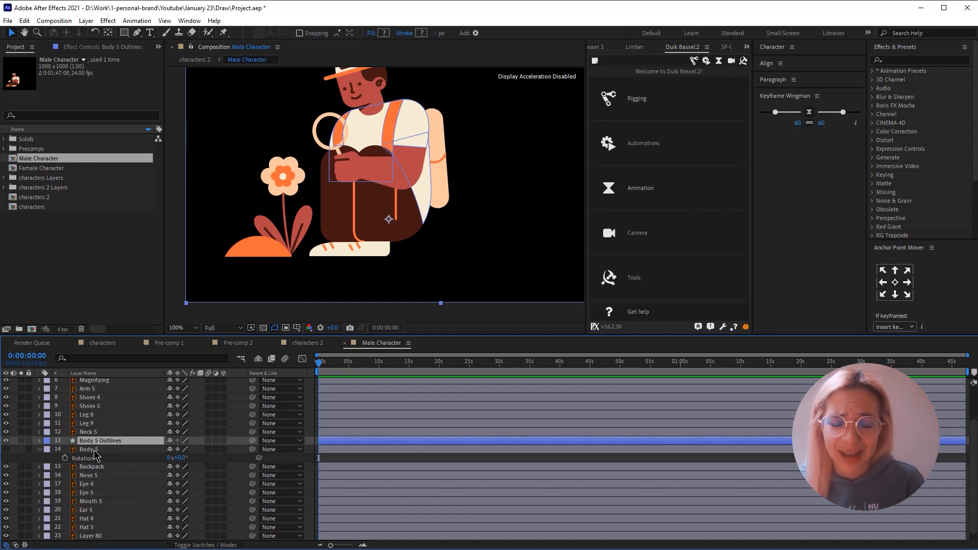
left_click(95, 450)
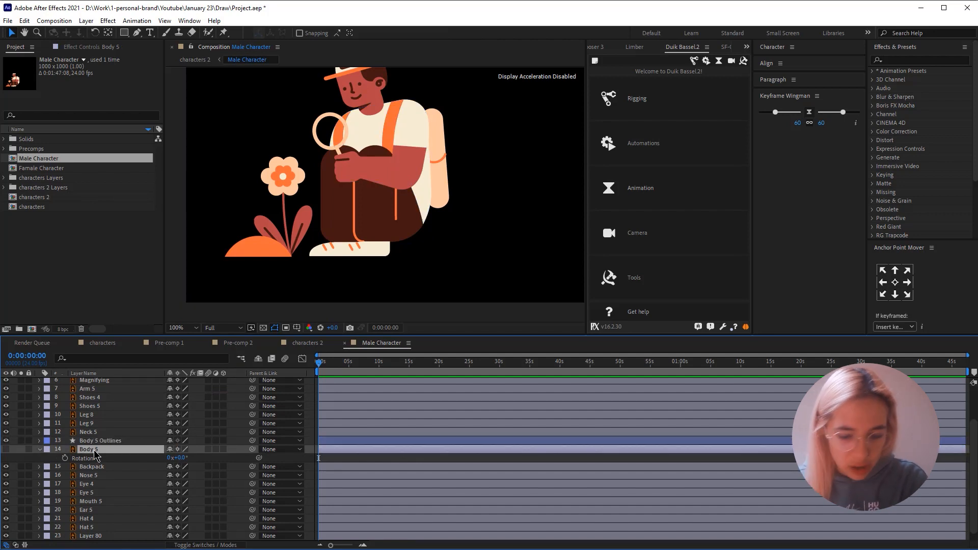
key("Delete")
- Expand the contents of Body 5 Outlines and solo the layer to isolate the shirt and its orange straps
left_click(90, 441)
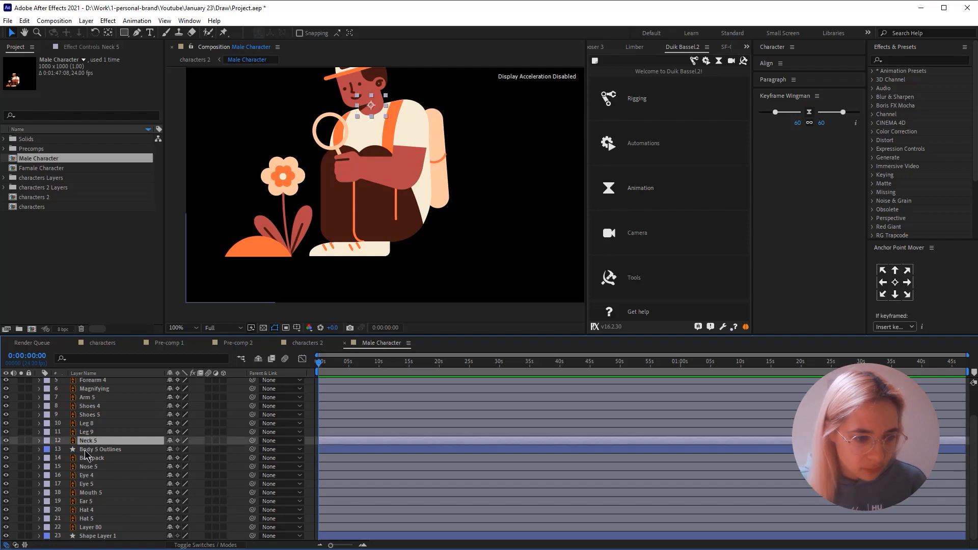
left_click(39, 449)
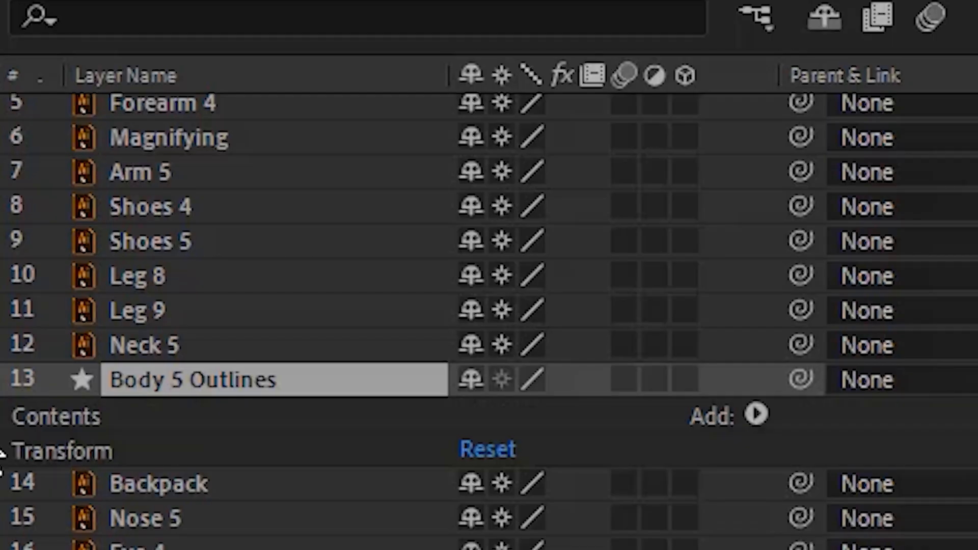
left_click(49, 458)
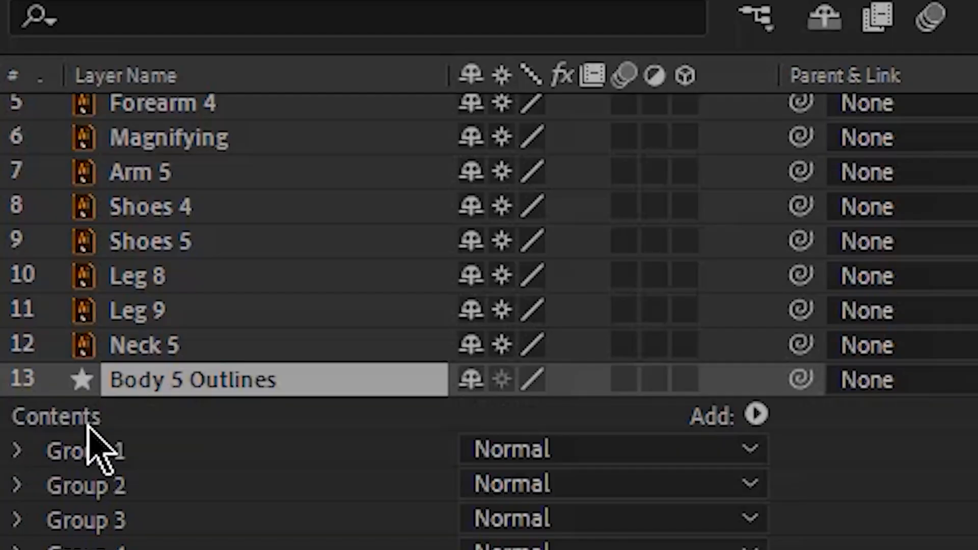
left_click(93, 480)
left_click(94, 452)
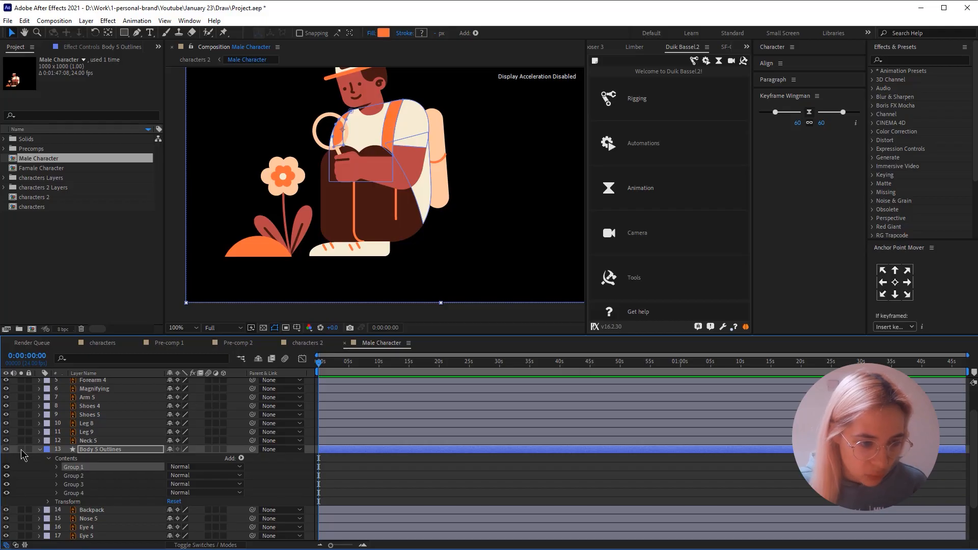
left_click(21, 449)
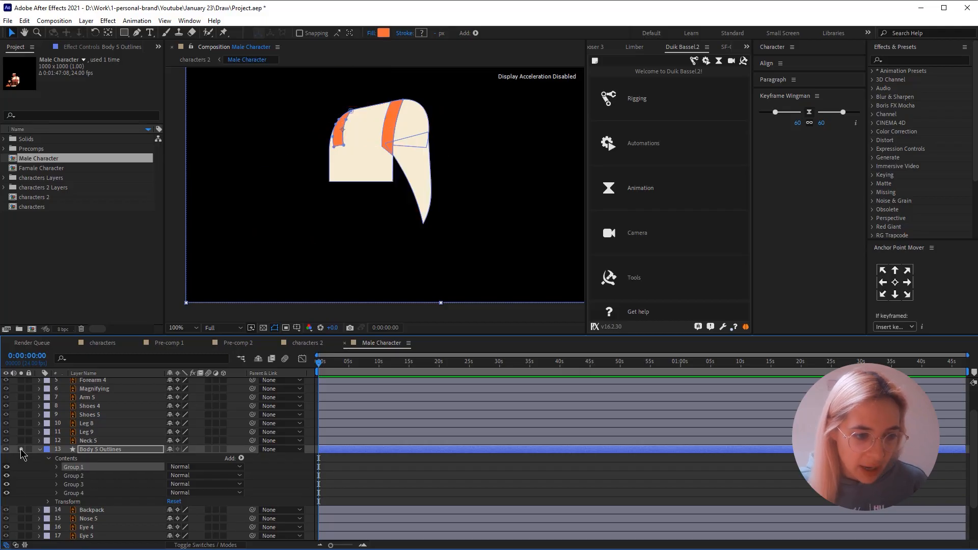
- Extend the lower ends of both orange straps to the shirt's bottom edge and smooth the curves along their sides
key("period")
left_click(314, 103)
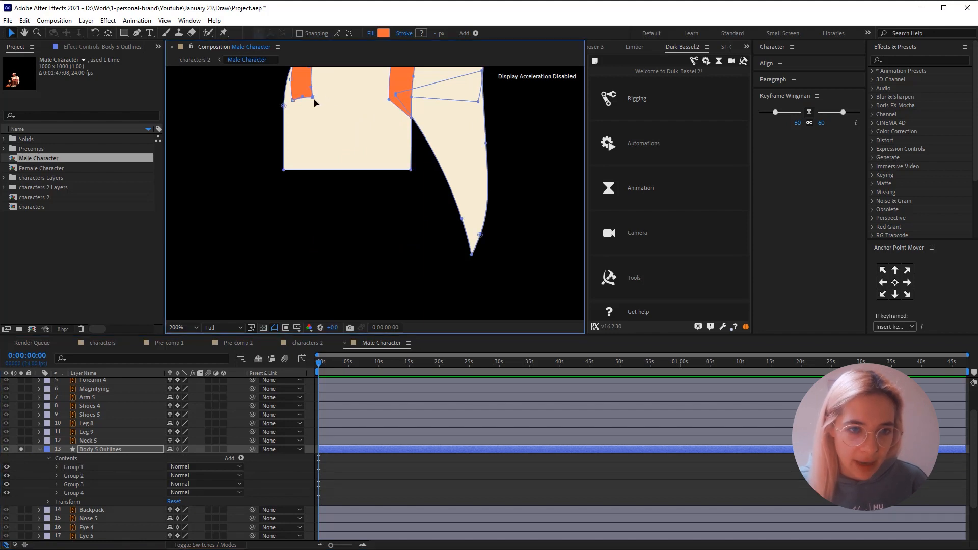
scroll(311, 143, "up", 4)
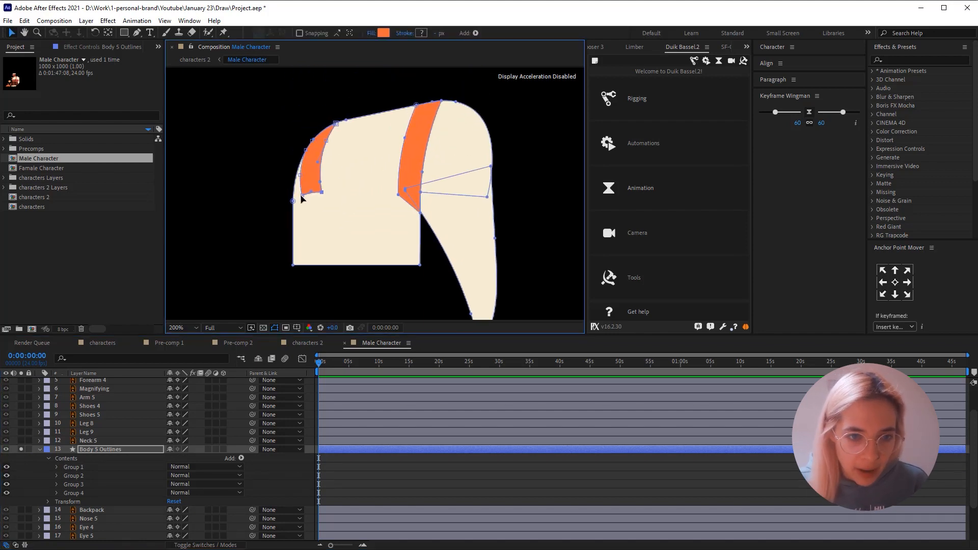
left_click_drag(298, 198, 308, 266)
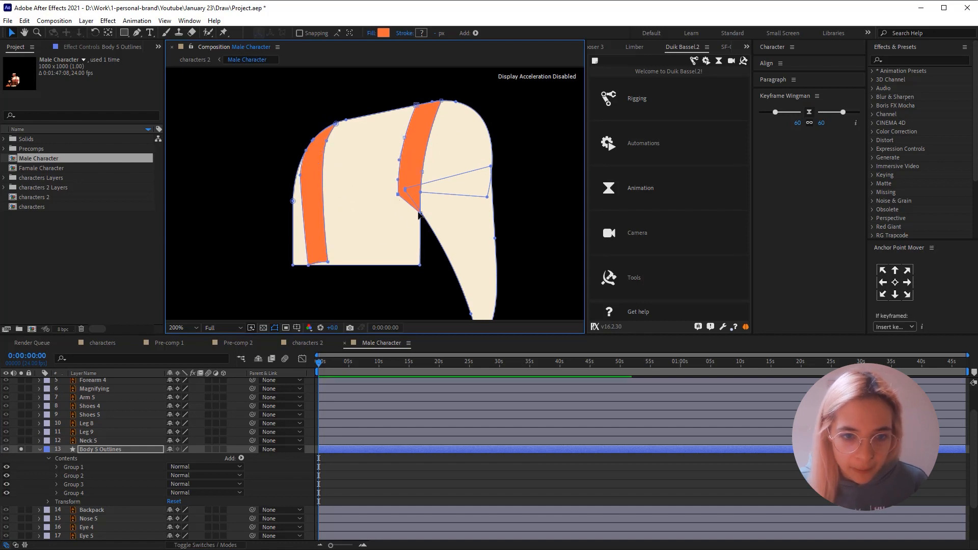
left_click_drag(419, 215, 420, 286)
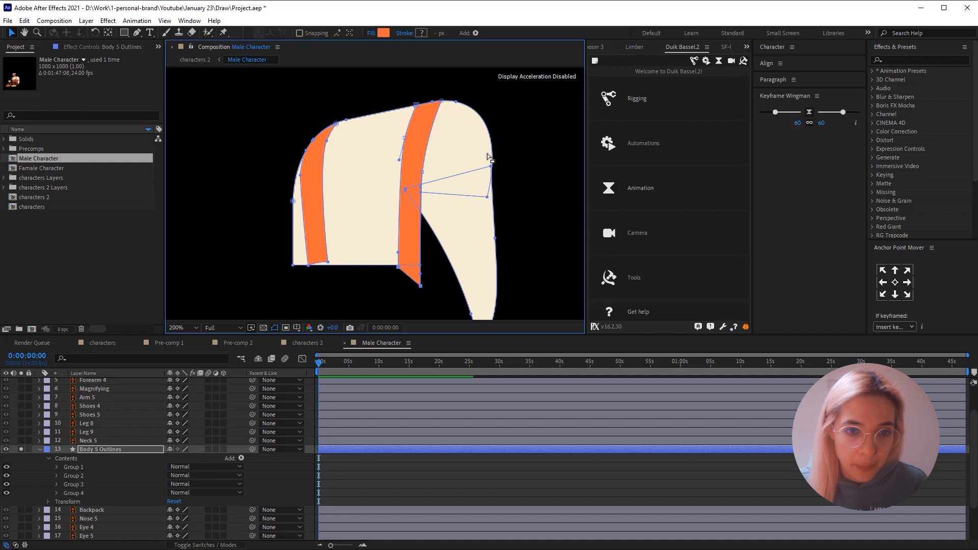
left_click_drag(398, 162, 396, 165)
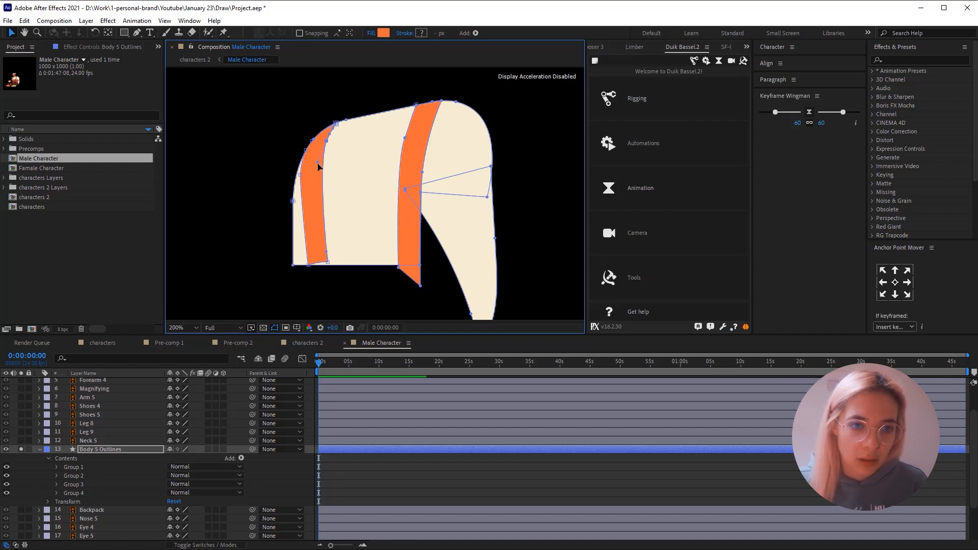
left_click(334, 91)
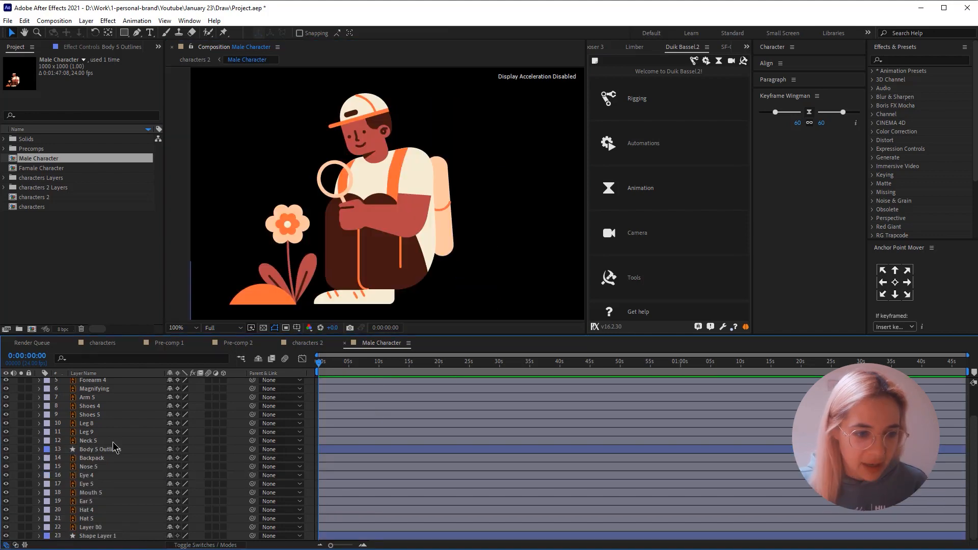
scroll(113, 441, "up", 2)
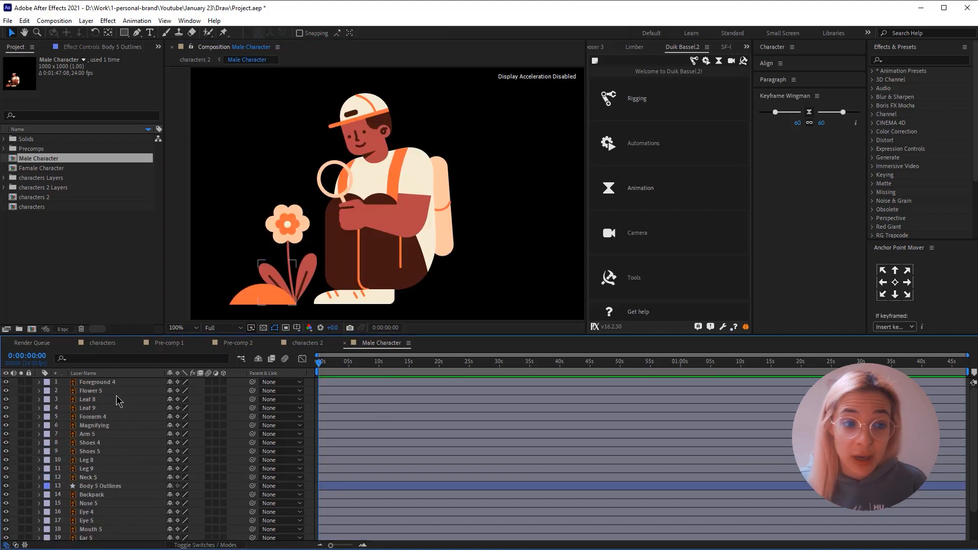
- Mark Foreground 4, Flower 5, Leaf 8 and Leaf 9 as shy, lock them, and hide shy layers in the timeline
left_click_drag(283, 243, 279, 283)
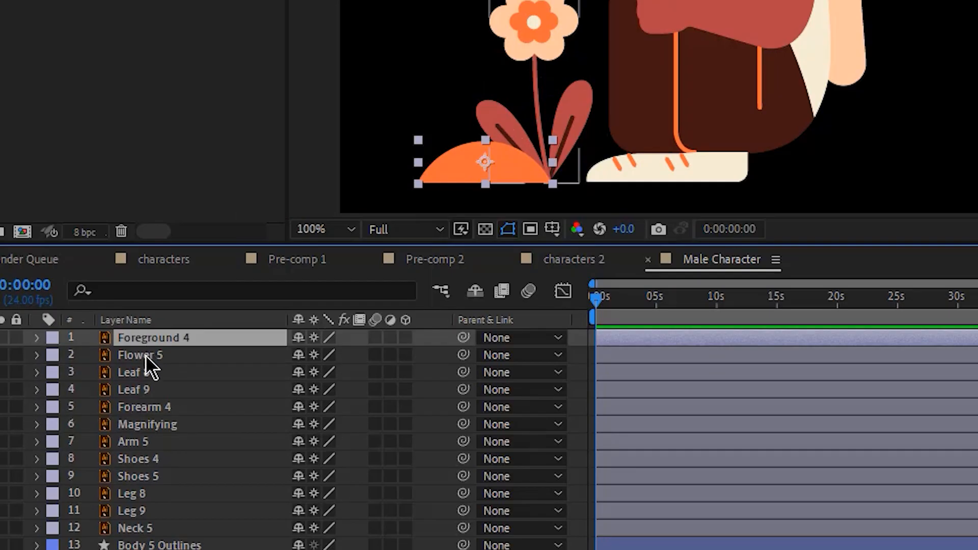
left_click(93, 391)
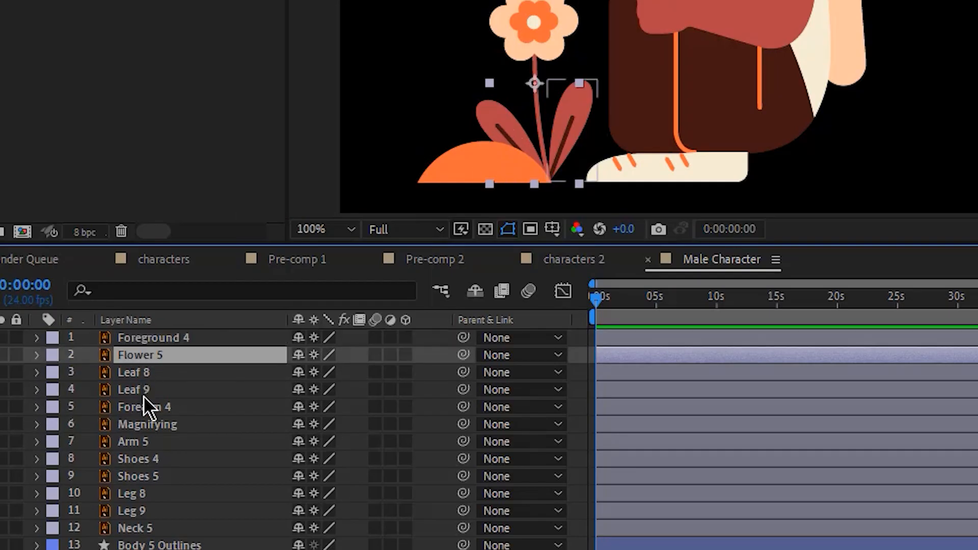
left_click(143, 396)
left_click(150, 337, "shift")
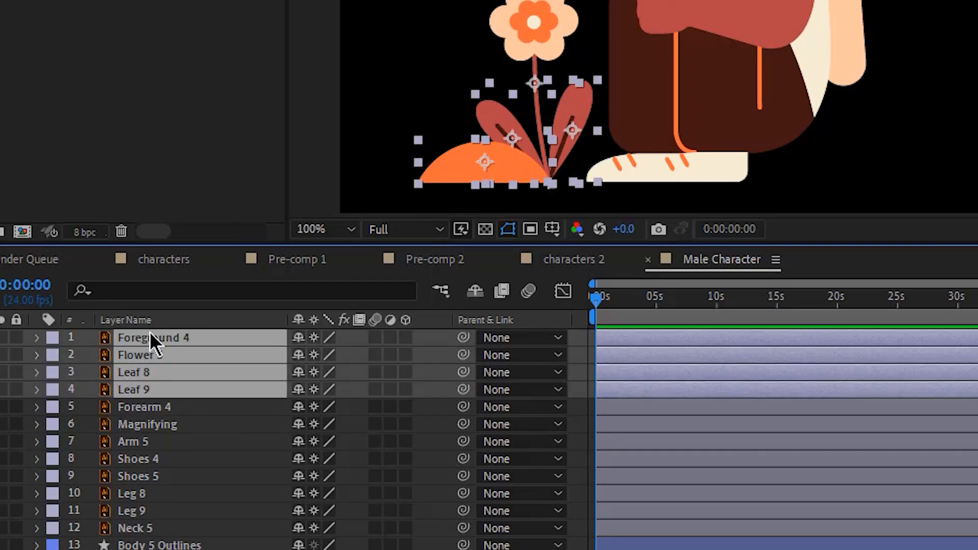
left_click(301, 337)
left_click(17, 338)
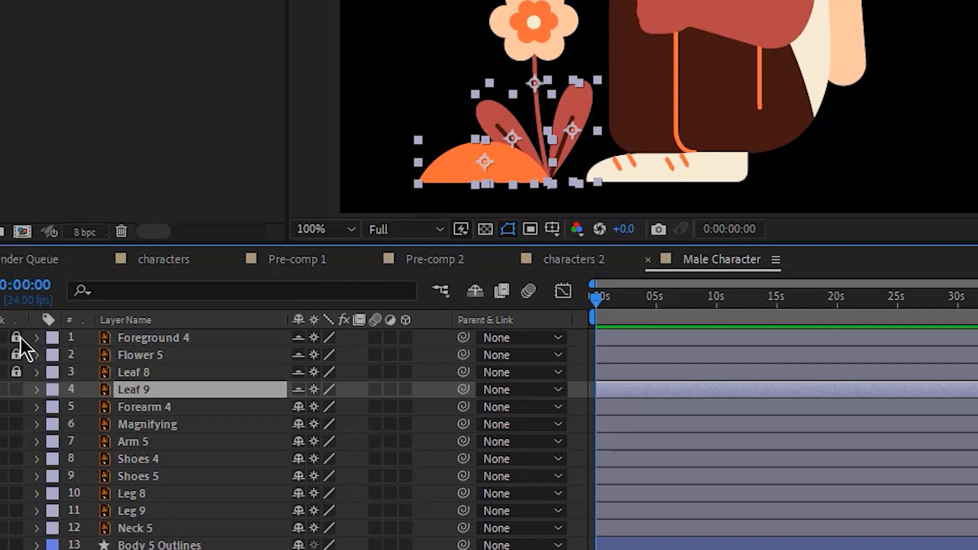
left_click(472, 291)
- Parent Forearm 4 to Arm 5, Arm 5 to Body 5 Outlines, and Magnifying to Forearm 4
left_click(193, 339)
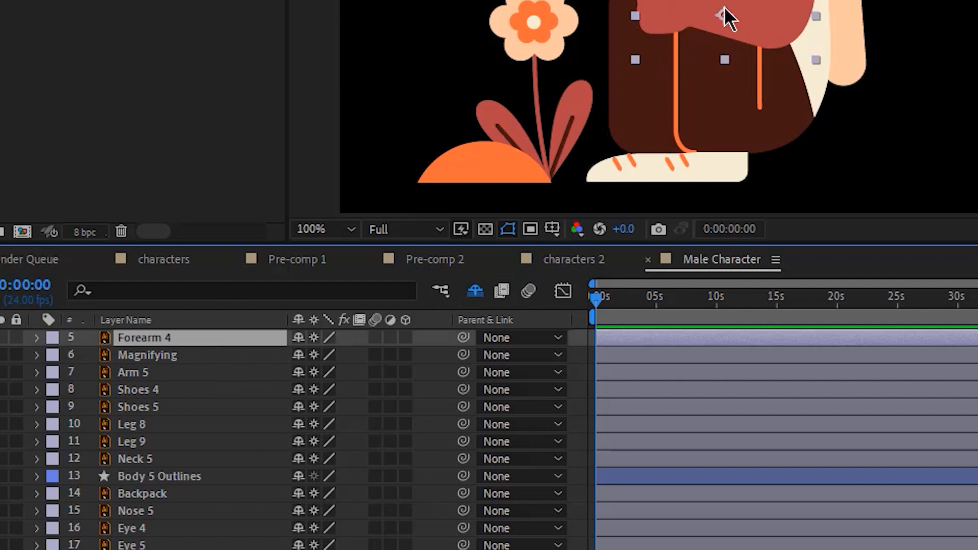
scroll(724, 15, "up", 1)
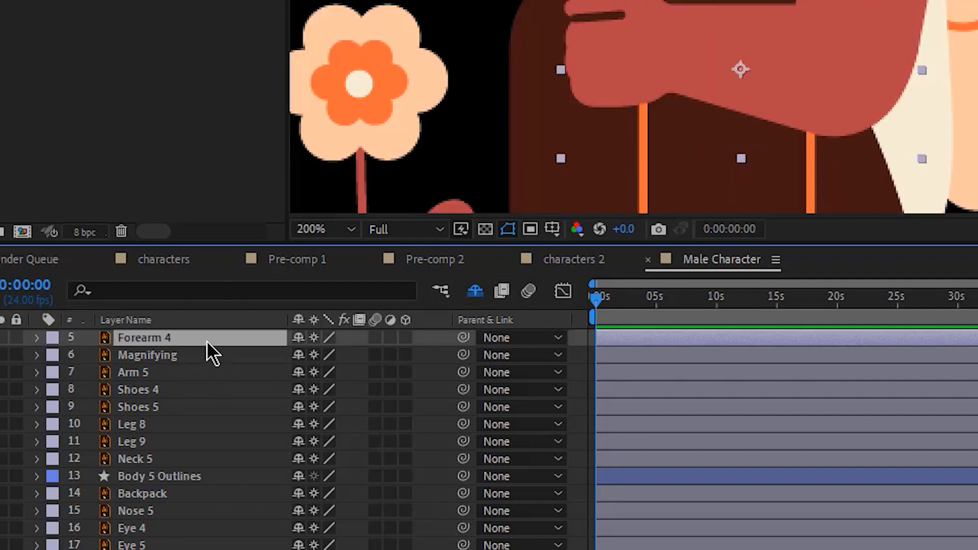
left_click_drag(463, 337, 113, 378)
left_click(190, 372)
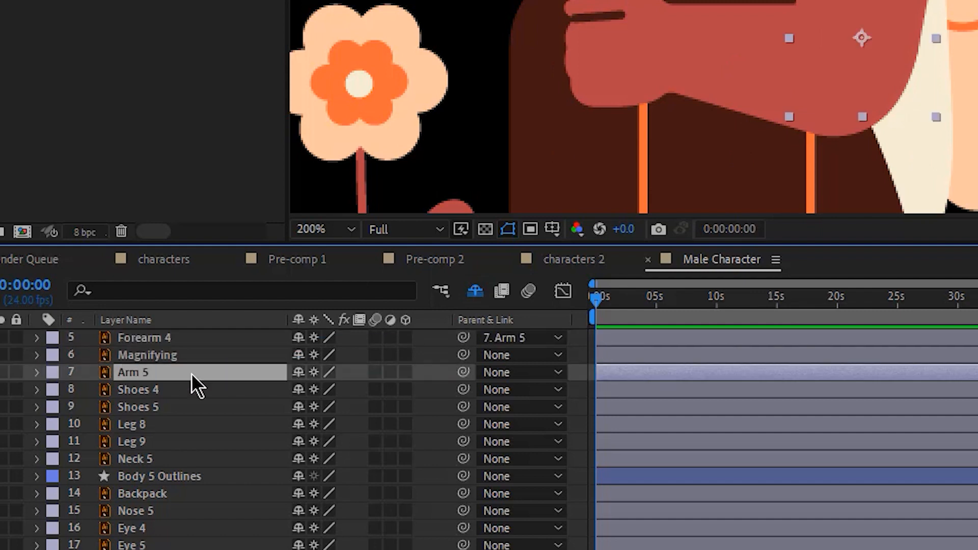
left_click_drag(463, 372, 209, 481)
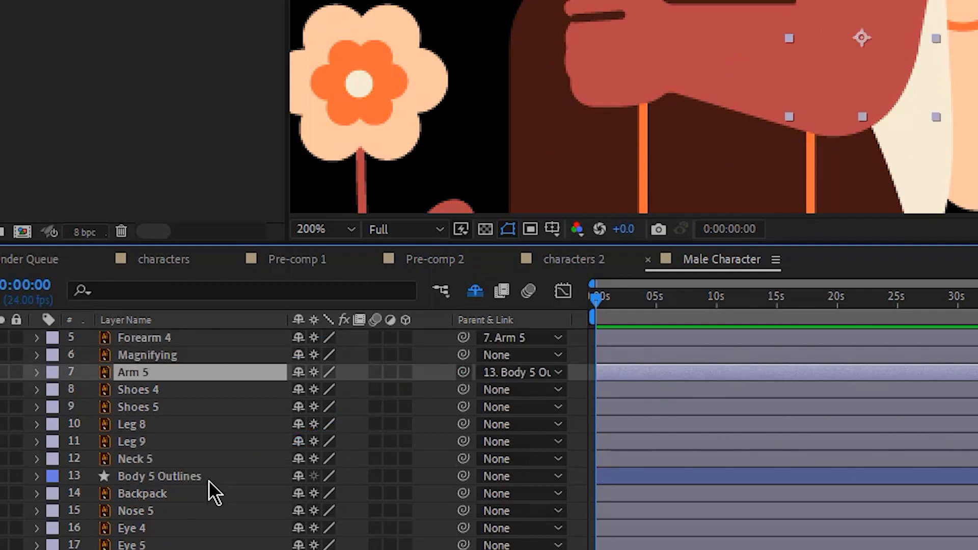
left_click(269, 355)
left_click_drag(461, 353, 151, 343)
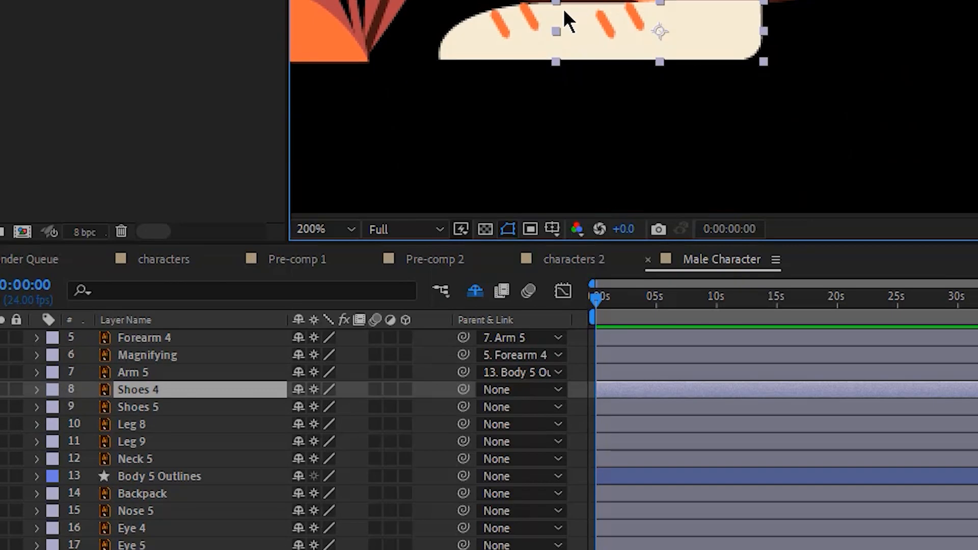
- Lock Shoes 4, Shoes 5, Leg 8 and Leg 9 and hide them from the timeline as shy layers
left_click(461, 54, "shift")
left_click(573, 2, "shift")
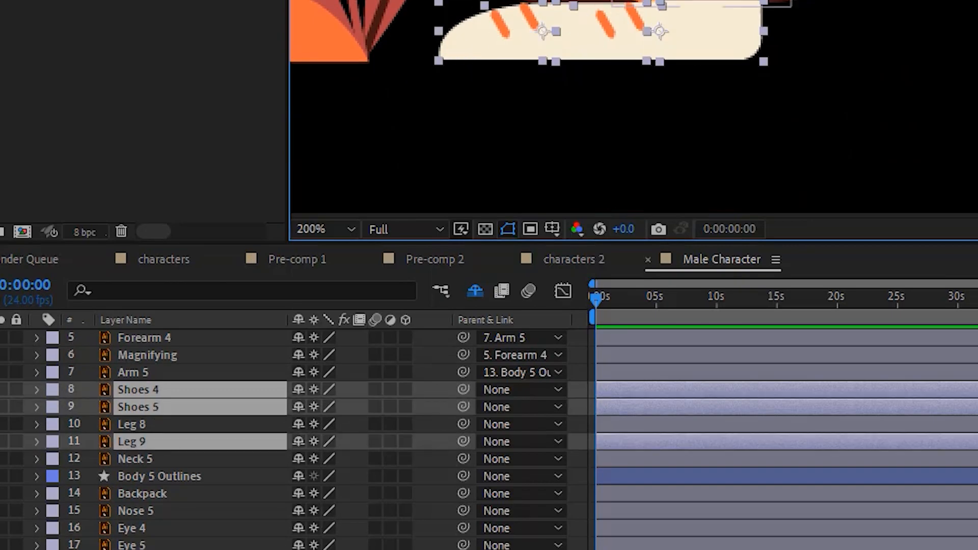
left_click(702, 2, "shift")
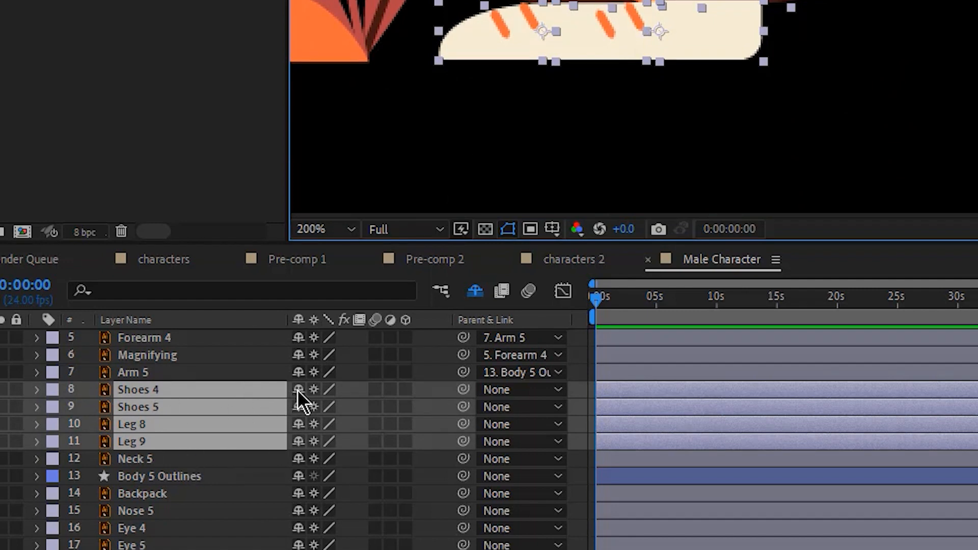
left_click(475, 290)
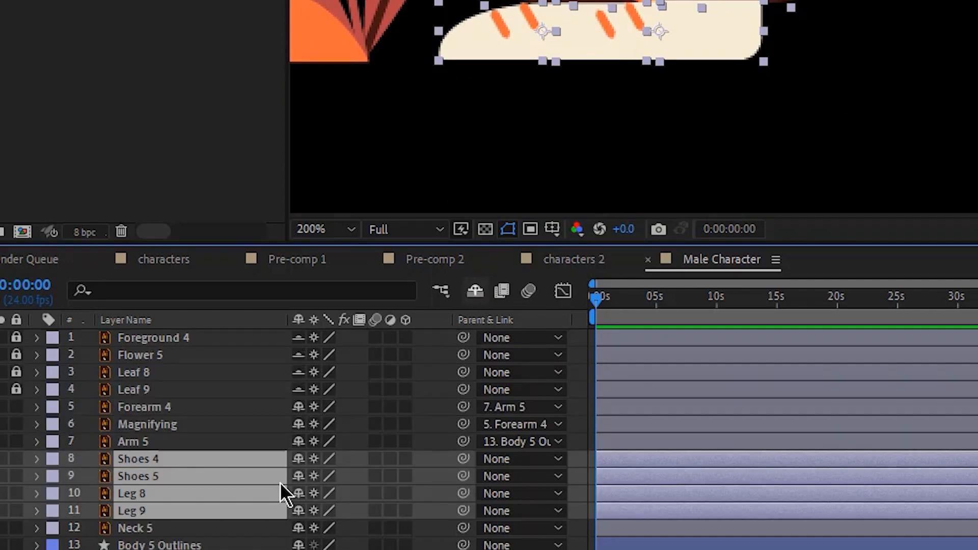
left_click(298, 457)
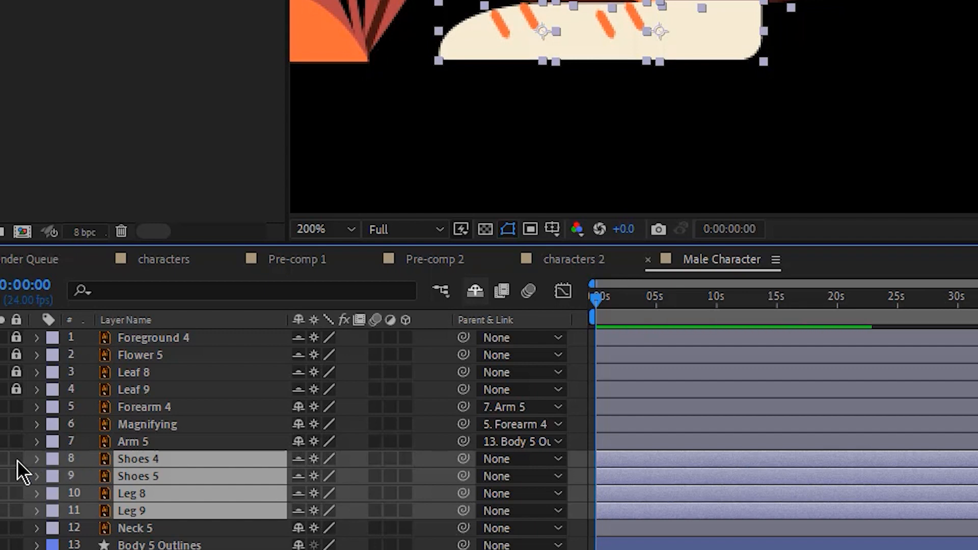
left_click(16, 458)
left_click(475, 291)
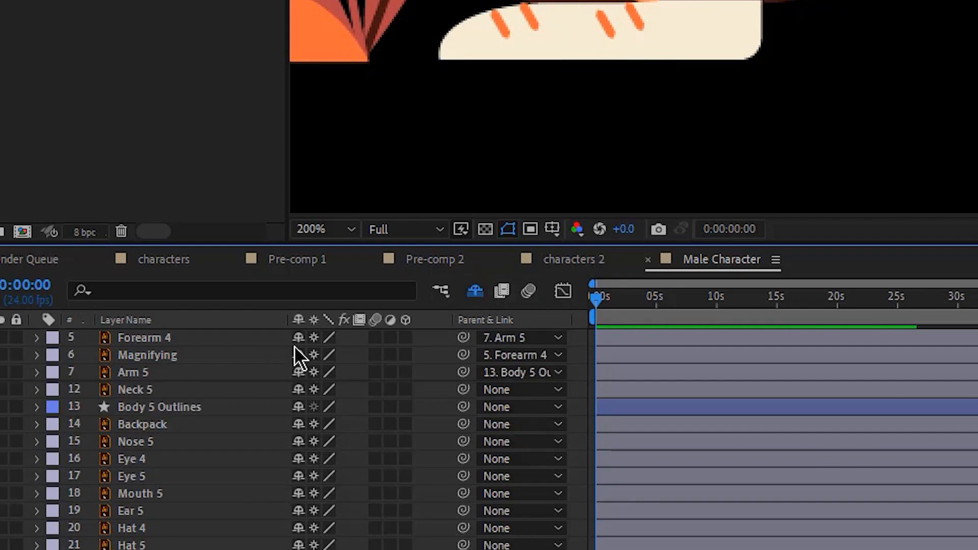
- Parent Neck 5 and Backpack to Body 5 Outlines
left_click(146, 374)
left_click(147, 391)
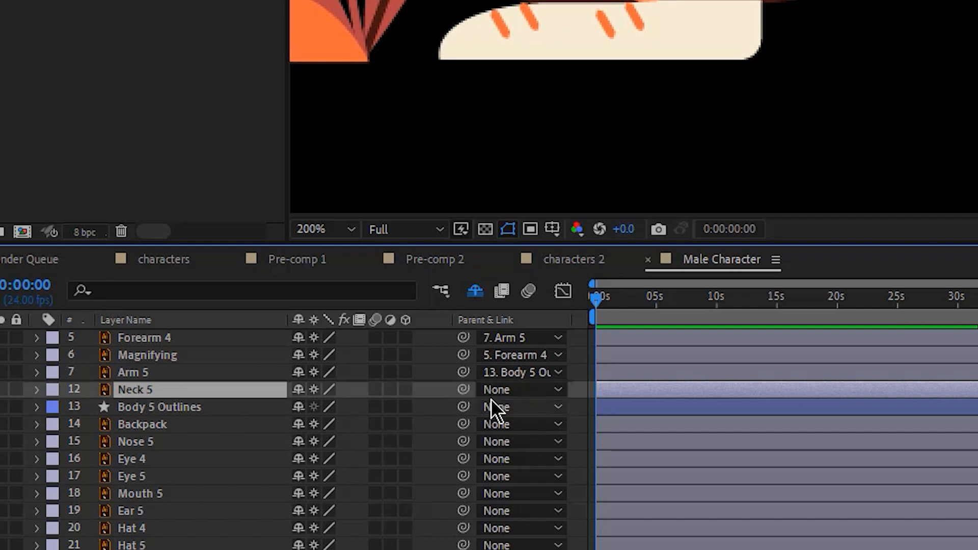
left_click_drag(462, 390, 240, 409)
left_click(184, 422)
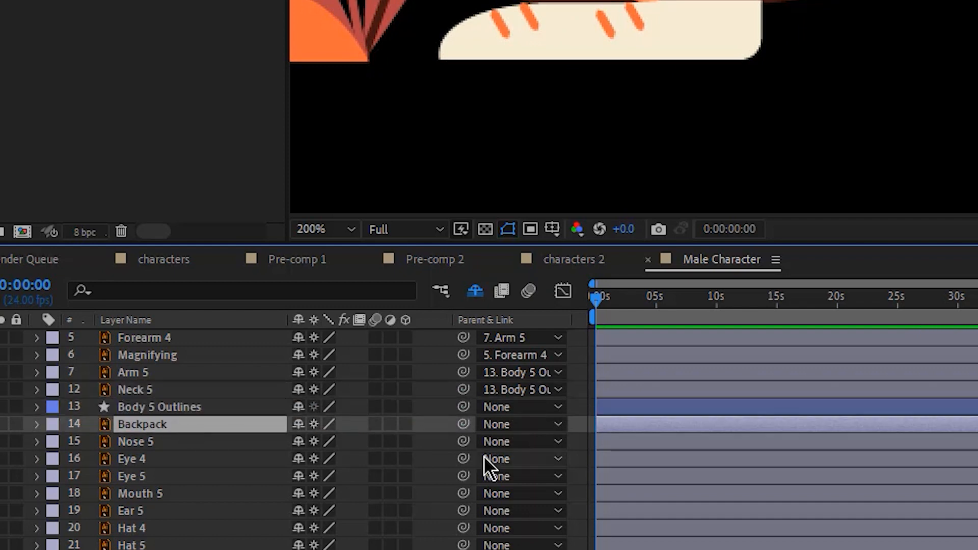
left_click_drag(439, 427, 228, 402)
- Hide Neck 5 and Backpack from the timeline as shy layers
left_click(142, 391, "ctrl")
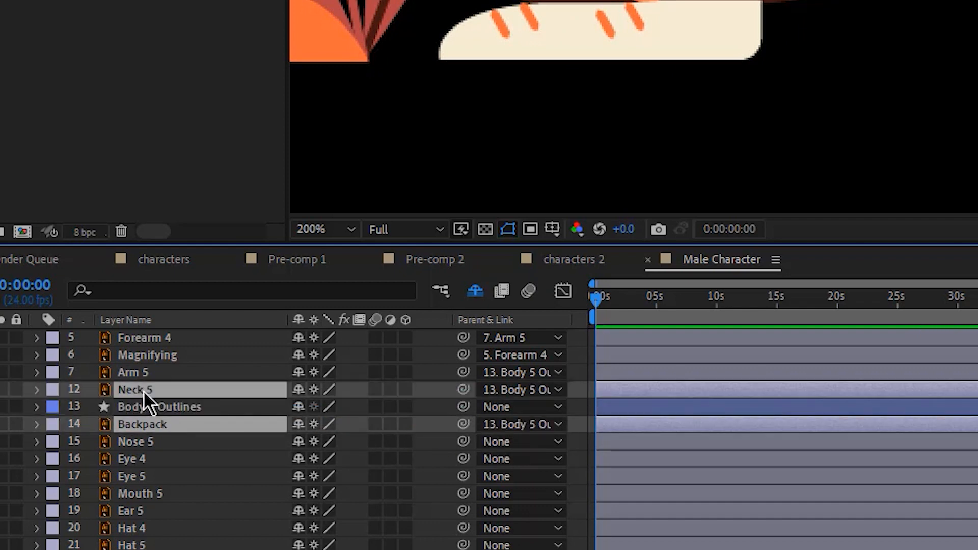
scroll(707, 68, "down", 1)
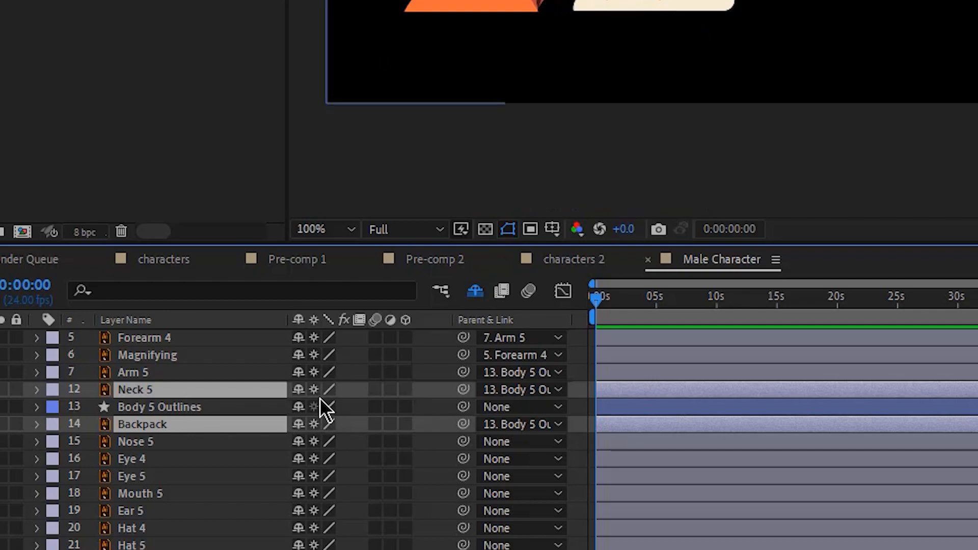
left_click(299, 390)
- Parent Nose 5, Eye 4, Eye 5, Mouth 5, Ear 5 and Hat 4 to Hat 5
left_click(175, 408)
scroll(709, 22, "up", 1)
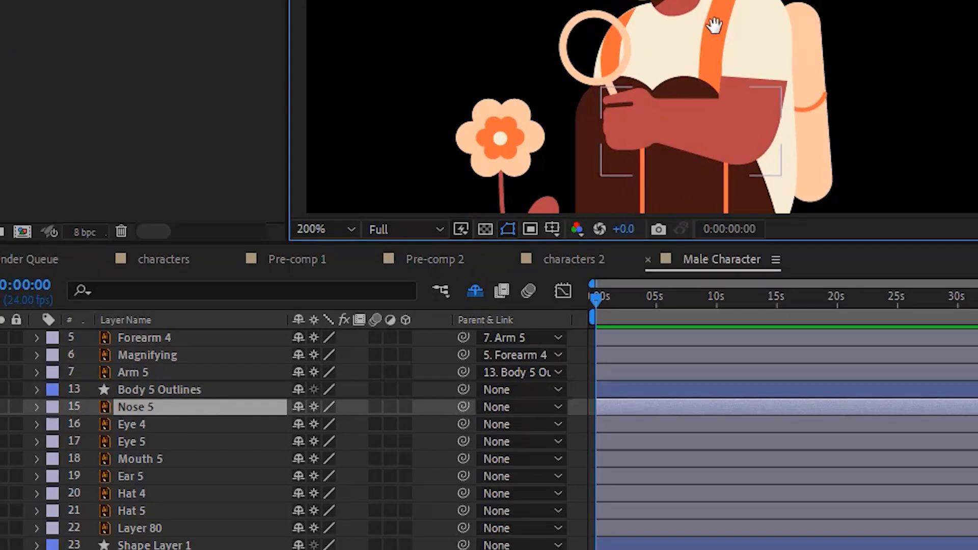
left_click_drag(710, 22, 629, 24)
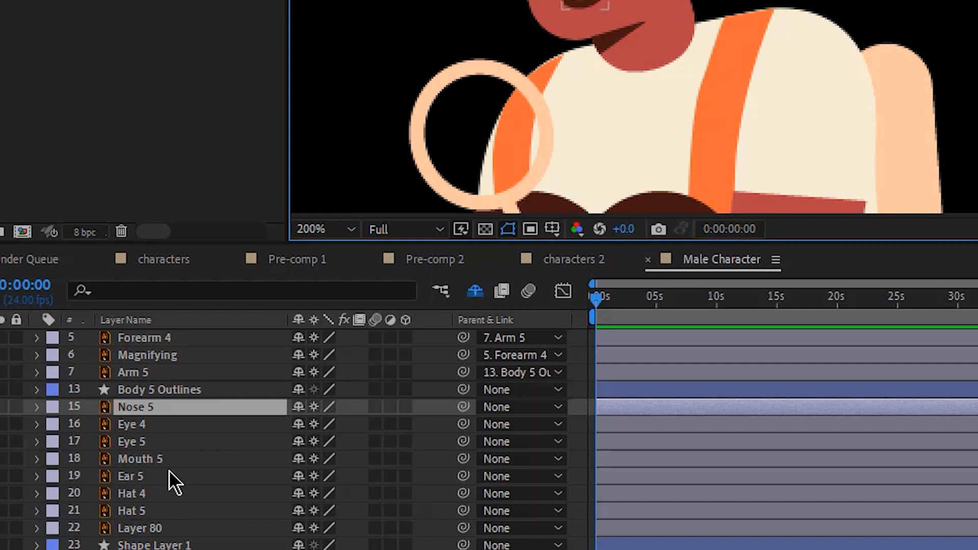
left_click(143, 484, "shift")
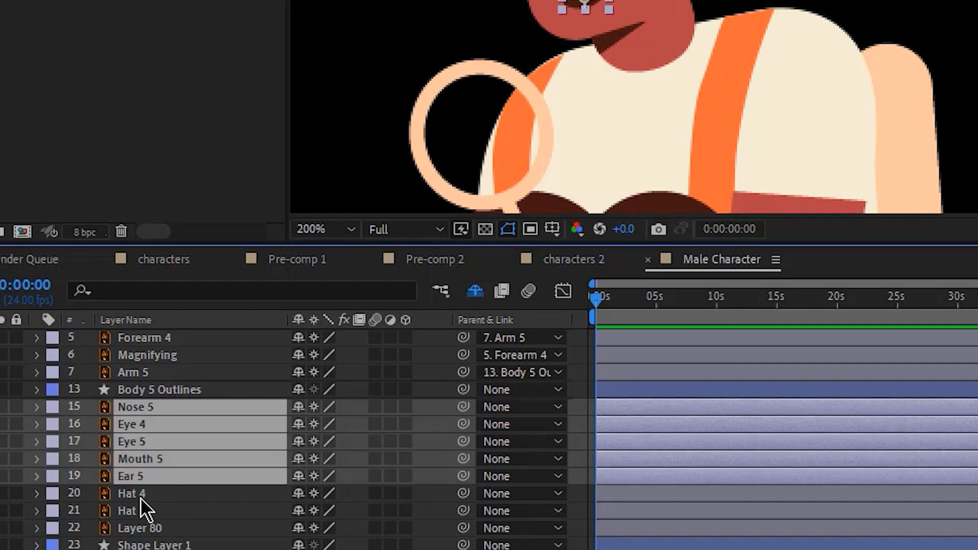
left_click(141, 495, "shift")
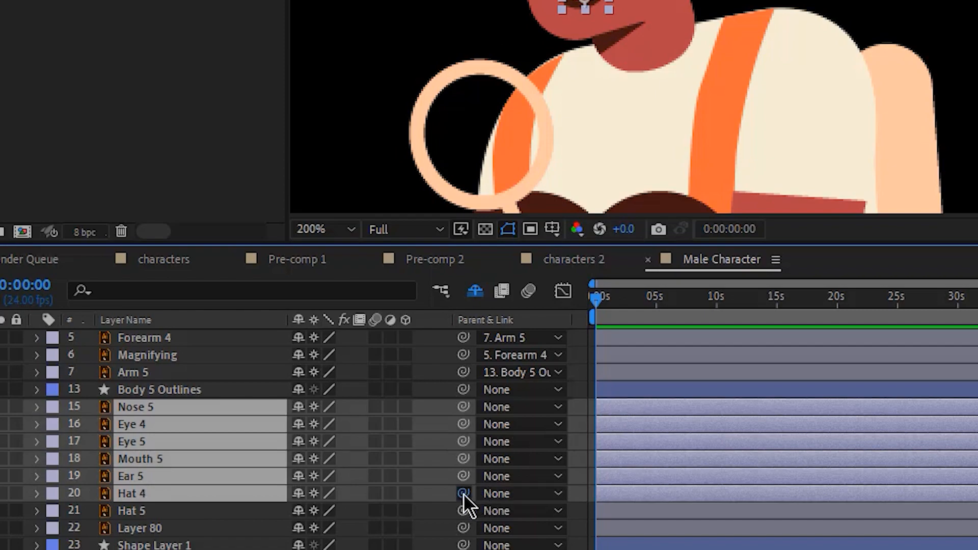
left_click_drag(463, 493, 137, 512)
- Rename the Hat 5 layer to Head and parent it to Body 5 Outlines
left_click(137, 511)
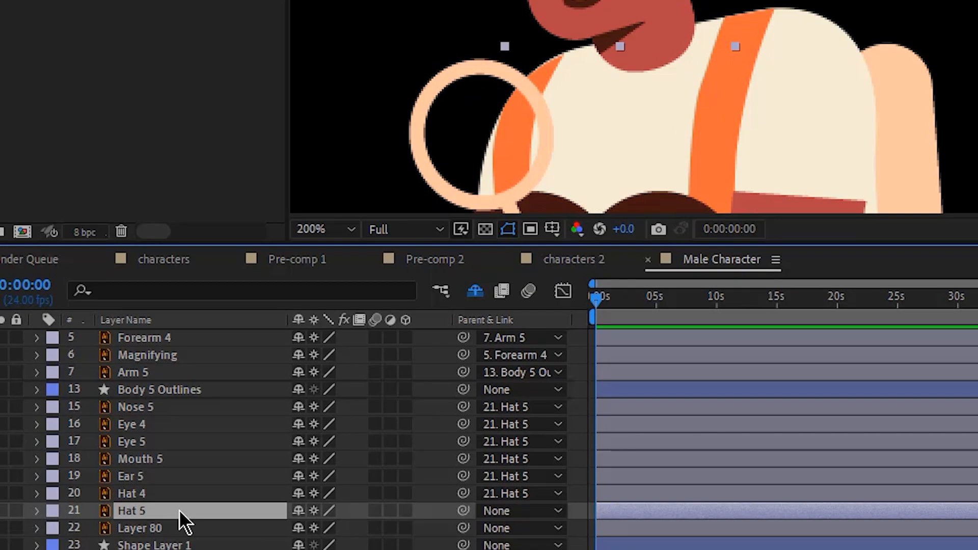
key("Return")
type("Head")
key("Return")
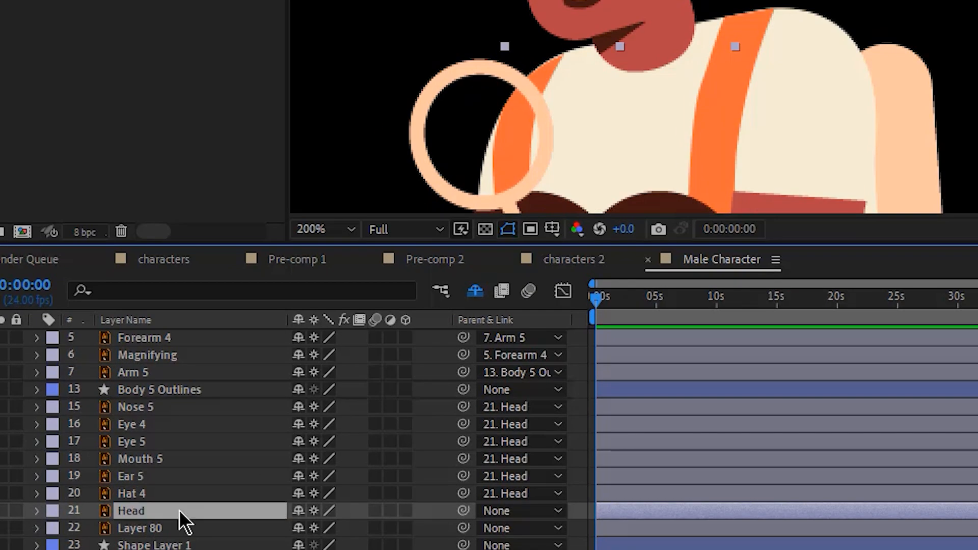
left_click_drag(463, 510, 123, 392)
- Isolate Layer 80 briefly to identify its artwork, restore the full view, and rename the layer Pelvis
left_click(173, 544)
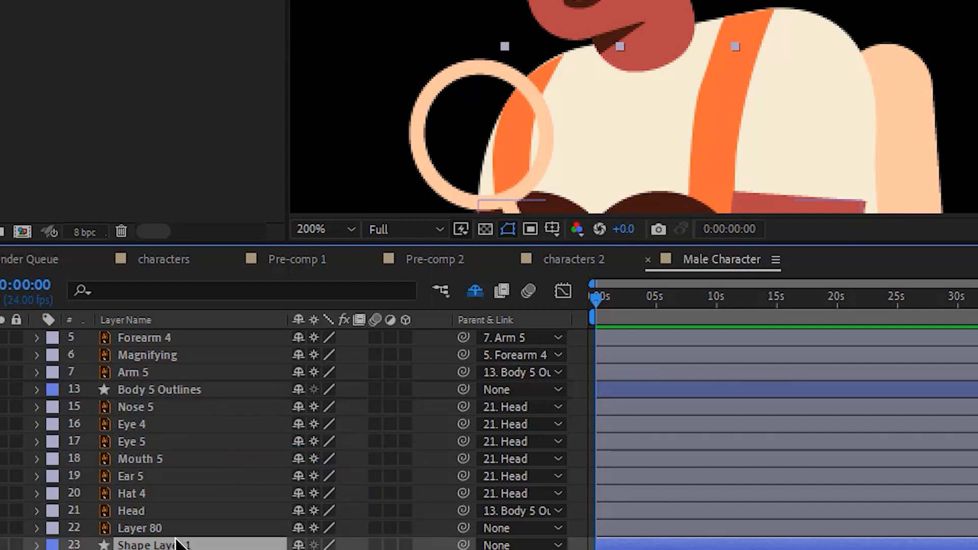
scroll(632, 107, "down", 5)
scroll(631, 106, "down", 1)
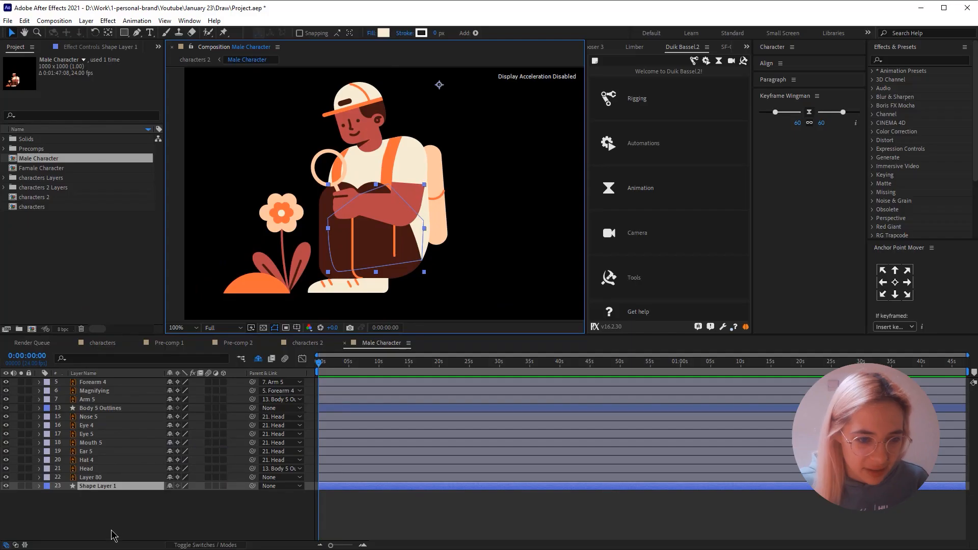
left_click(111, 531)
left_click(152, 529)
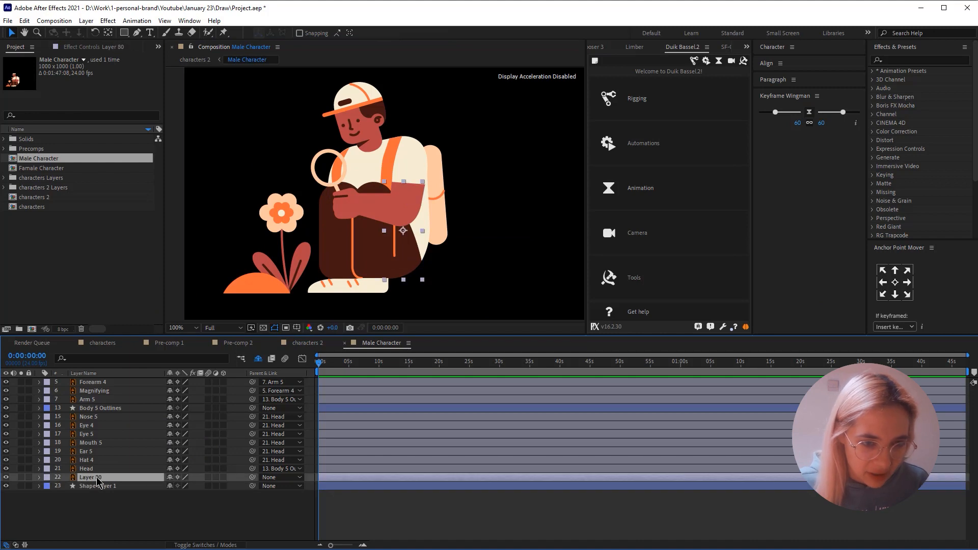
left_click(20, 477)
left_click(21, 477)
key("Return")
type("Pelvis")
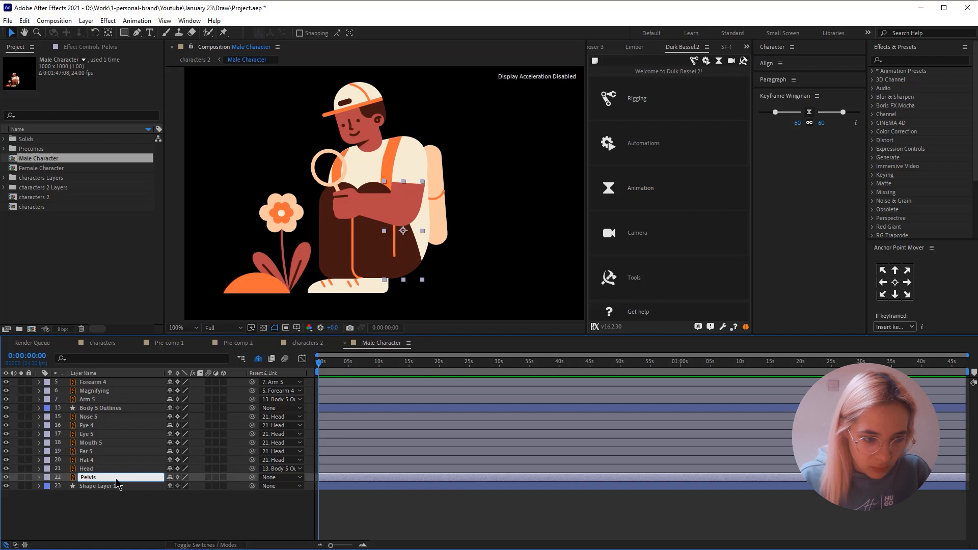
key("Return")
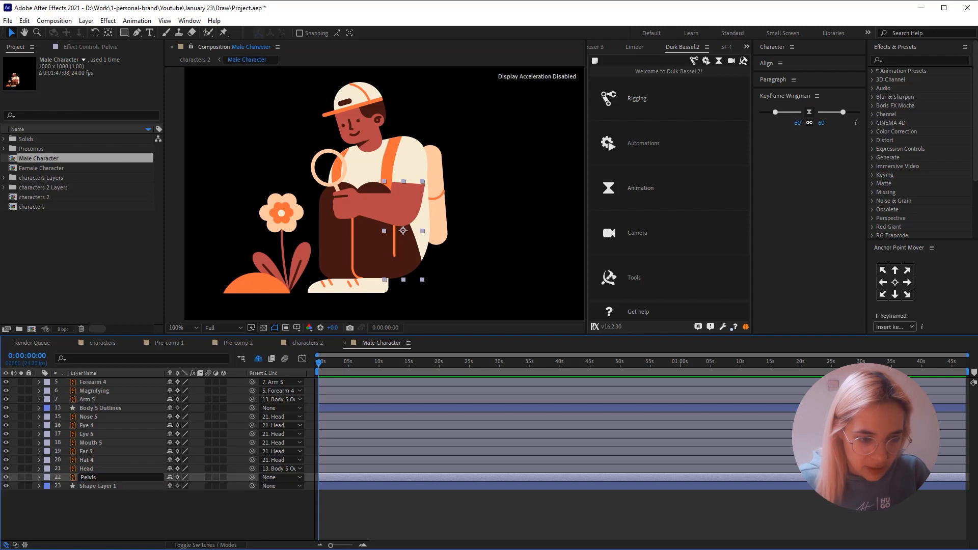
- Parent Pelvis and Shape Layer 1 to Body 5 Outlines and hide both from the timeline as shy layers
left_click_drag(252, 478, 92, 408)
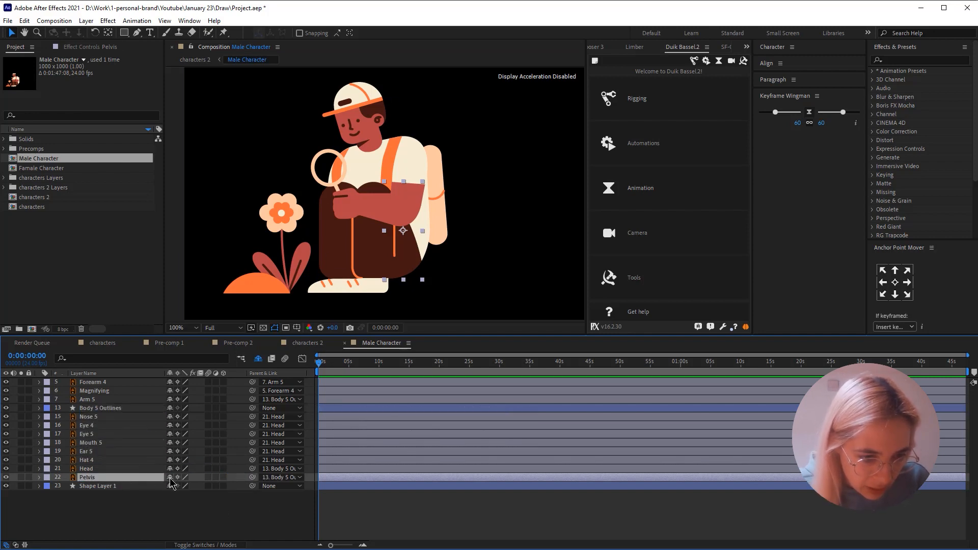
left_click(170, 477)
left_click(105, 477)
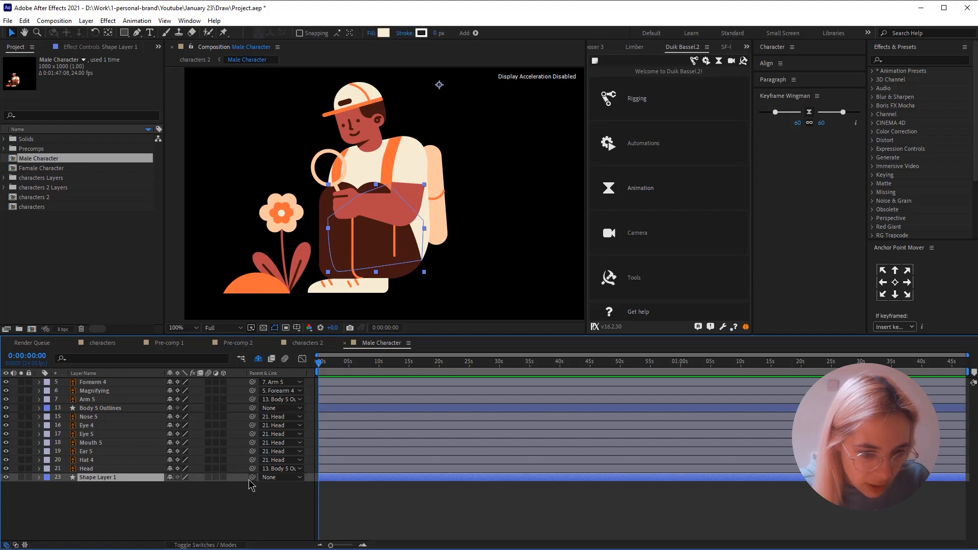
left_click_drag(252, 478, 92, 408)
left_click(170, 477)
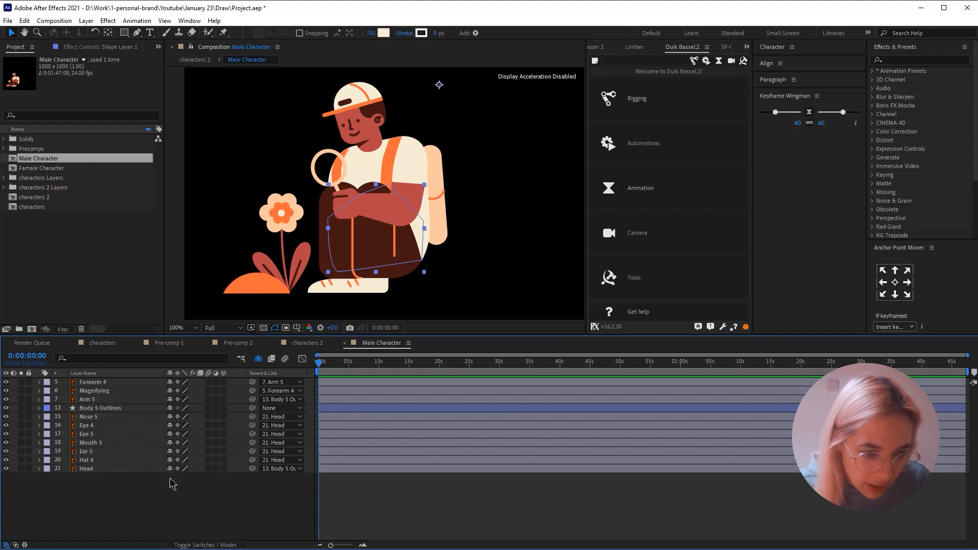
left_click(116, 461)
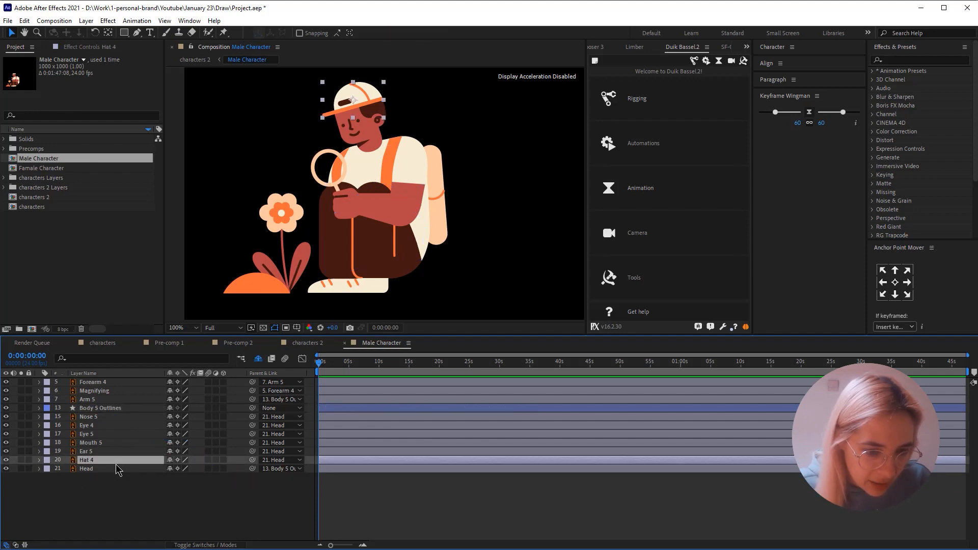
left_click(108, 408)
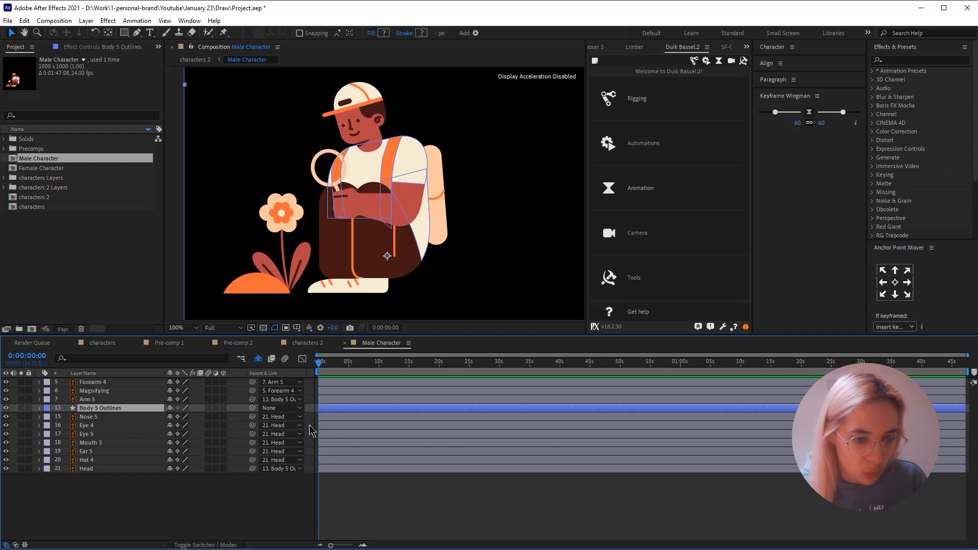
left_click(346, 515)
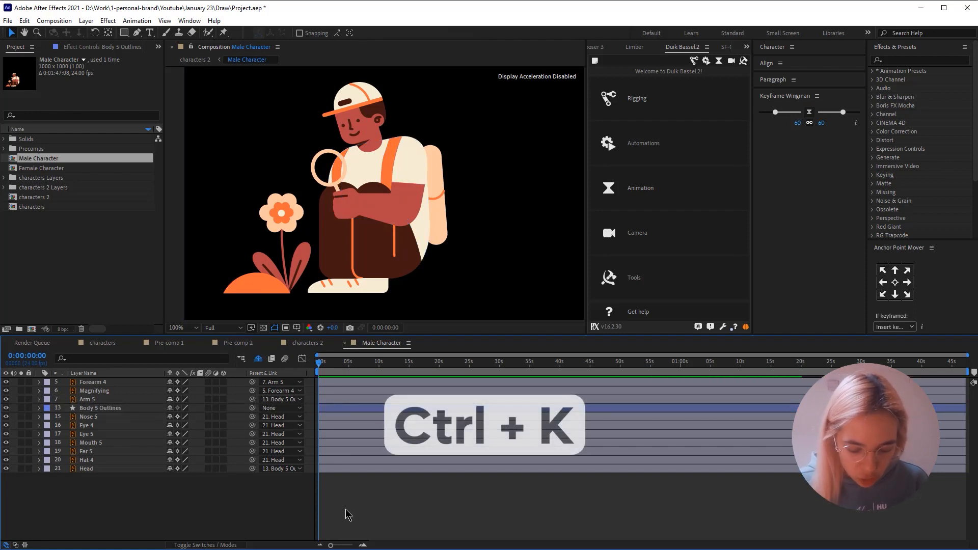
- Set the Male Character composition's duration to 0:00:10:00
key("ctrl+k")
left_click(773, 261)
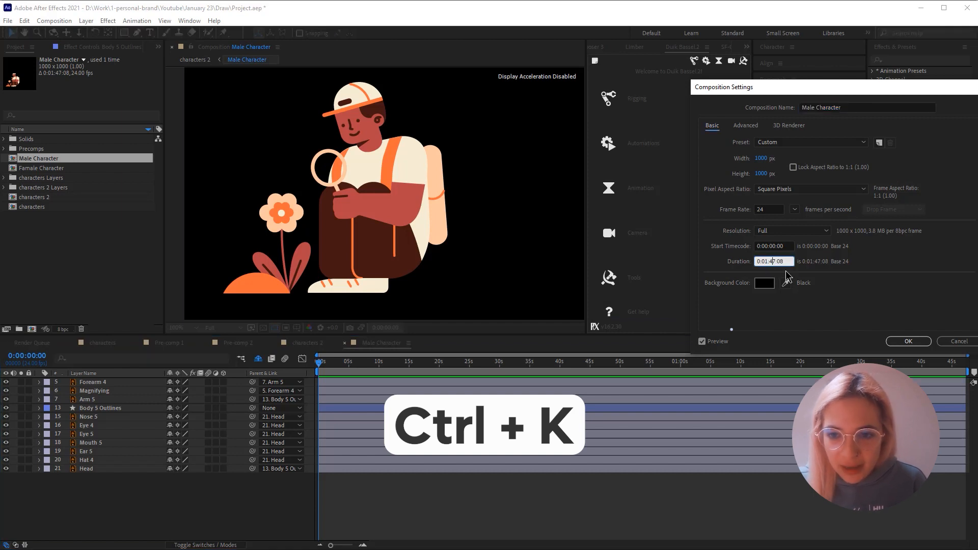
key("BackSpace")
key("BackSpace")
key("BackSpace")
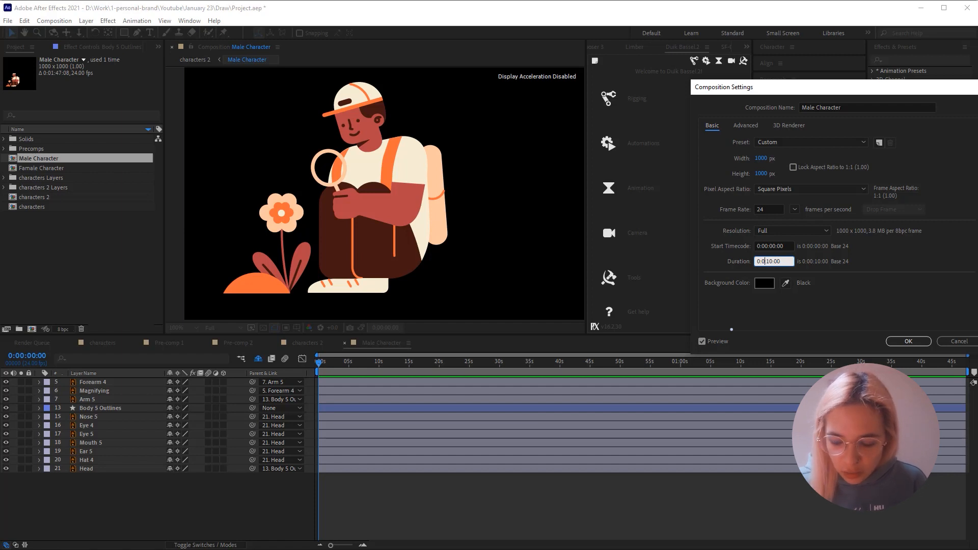
key("Return")
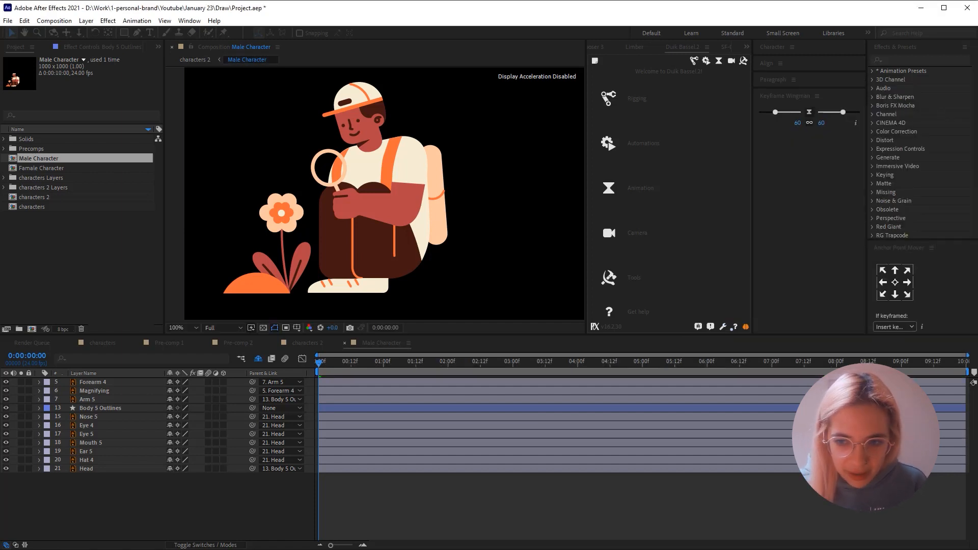
left_click_drag(331, 545, 345, 545)
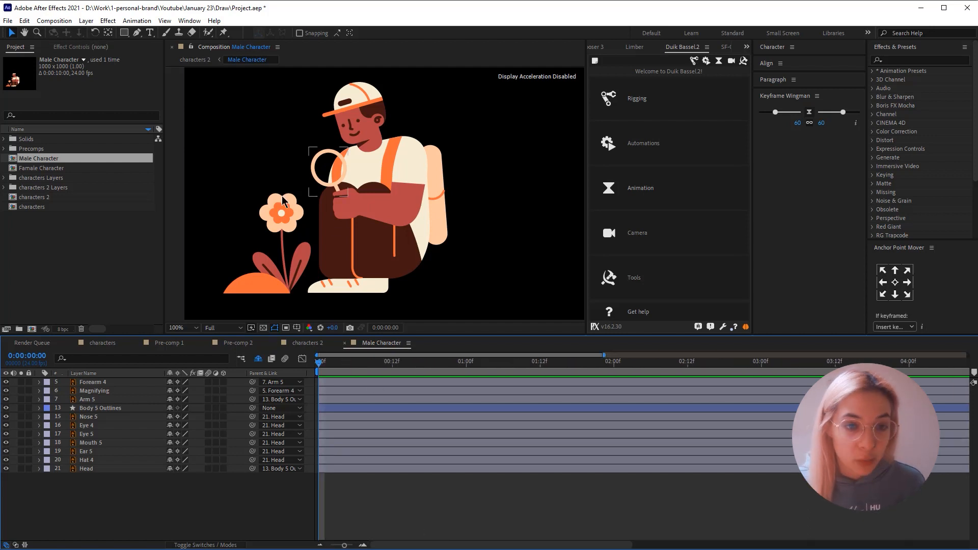
- Solo Forearm 4 and draw a closed Pen mask around the forearm, cutting the hand off at the wrist
key("period")
left_click(331, 210)
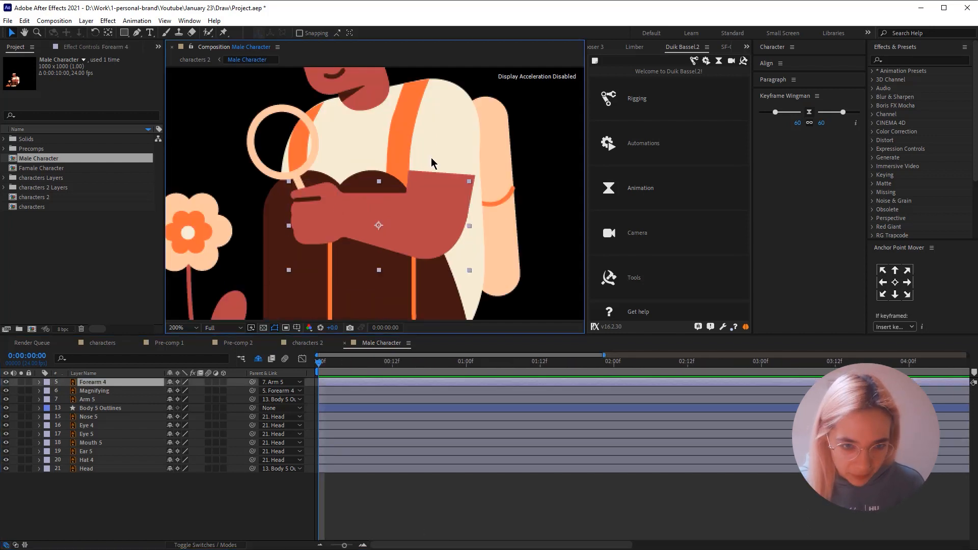
left_click(23, 381)
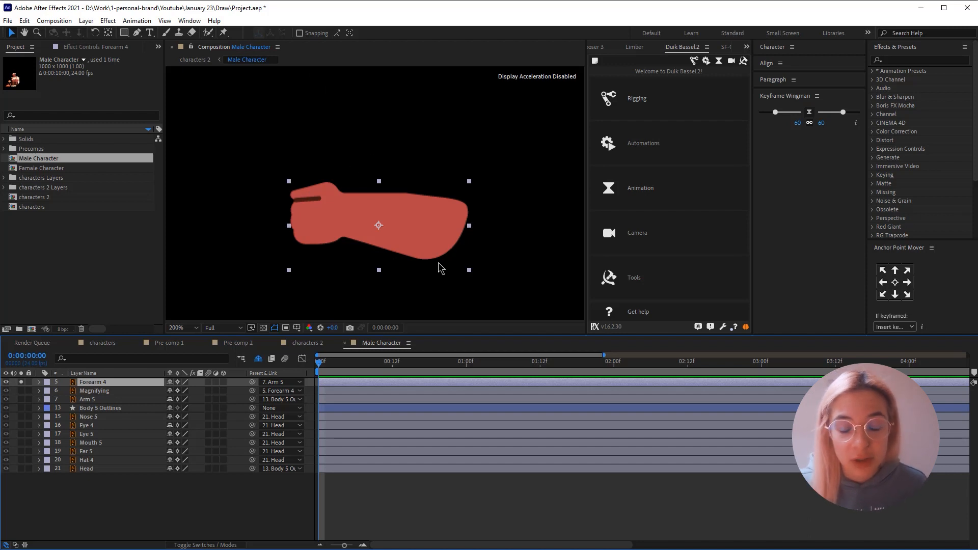
left_click(137, 33)
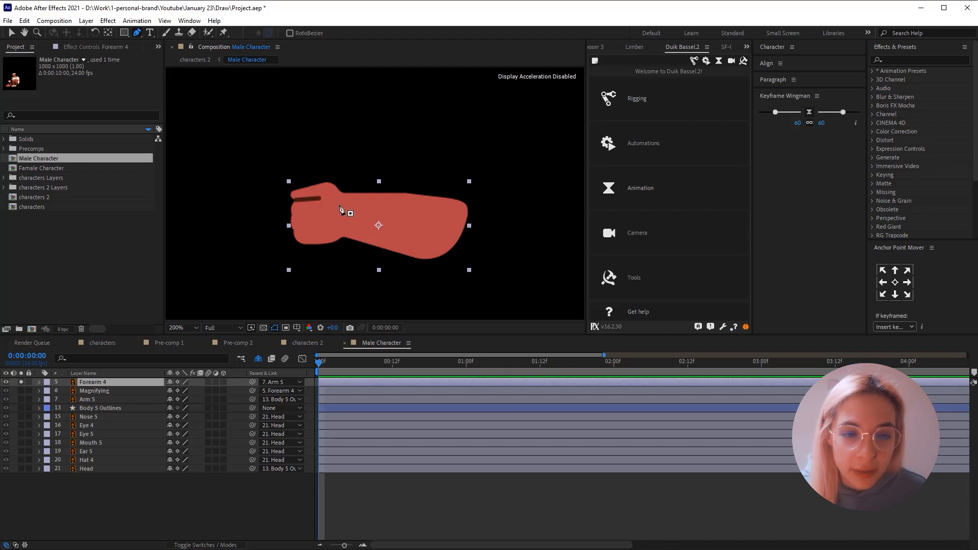
left_click(339, 186)
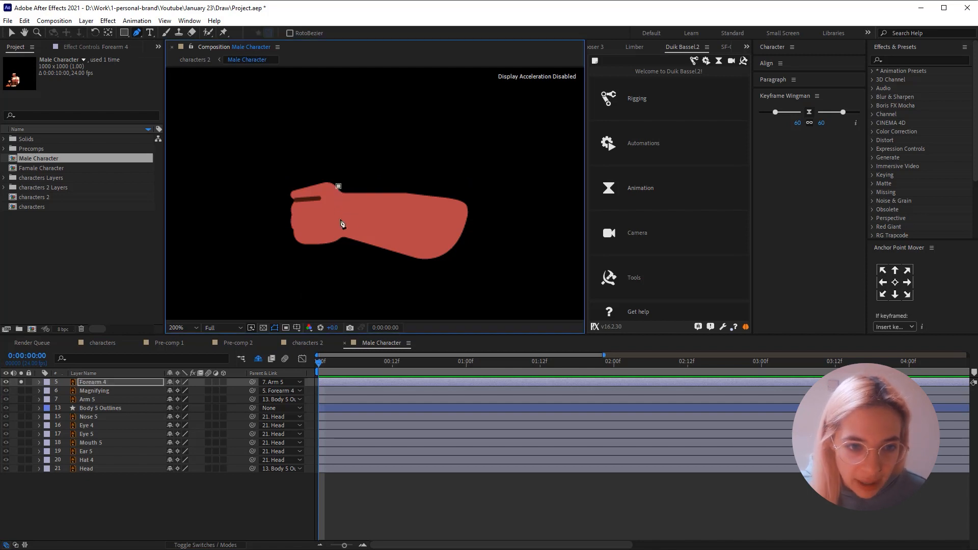
left_click(412, 275)
left_click(457, 275)
left_click(479, 223)
left_click(478, 191)
left_click(390, 186)
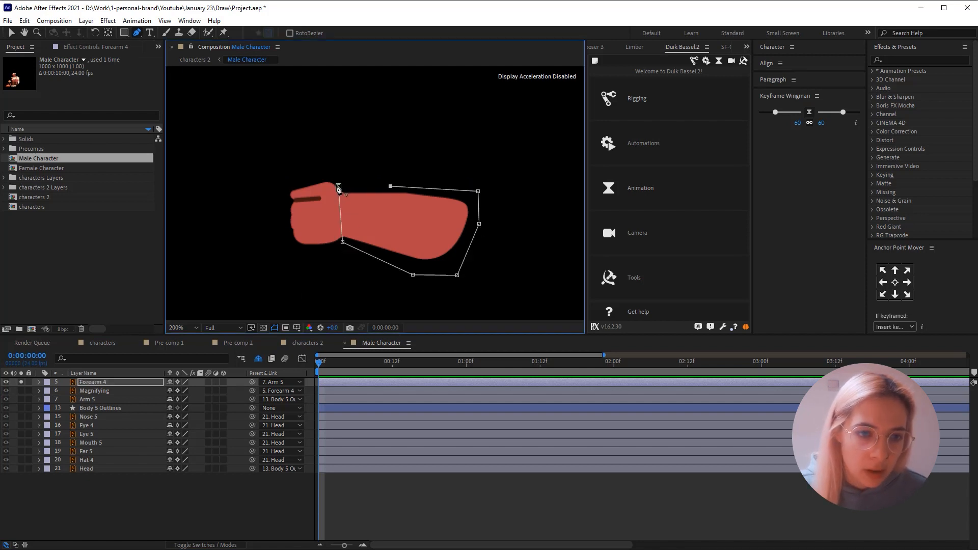
left_click(338, 187)
- Adjust the two wrist points of the Forearm 4 mask so the cut edge runs cleanly along the wrist
key("v")
key("period")
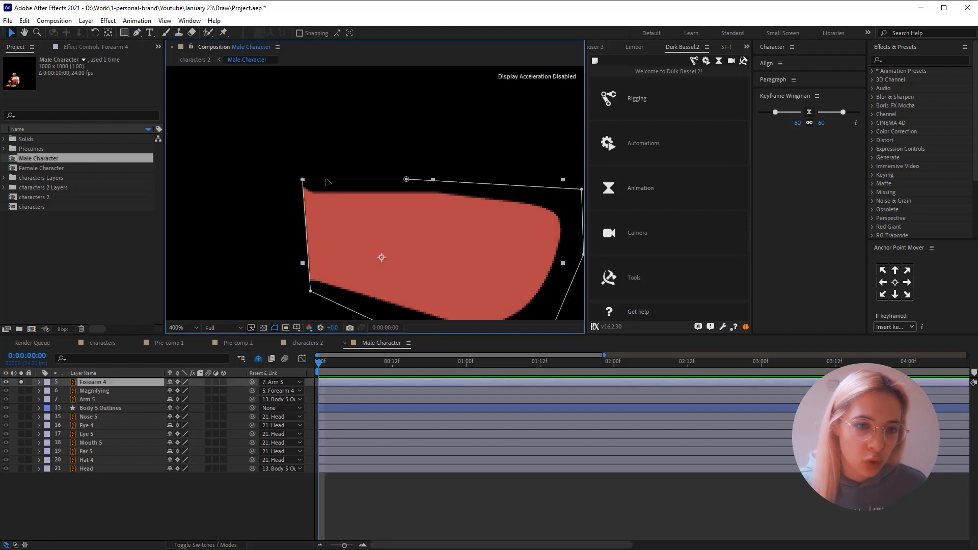
left_click_drag(303, 180, 308, 180)
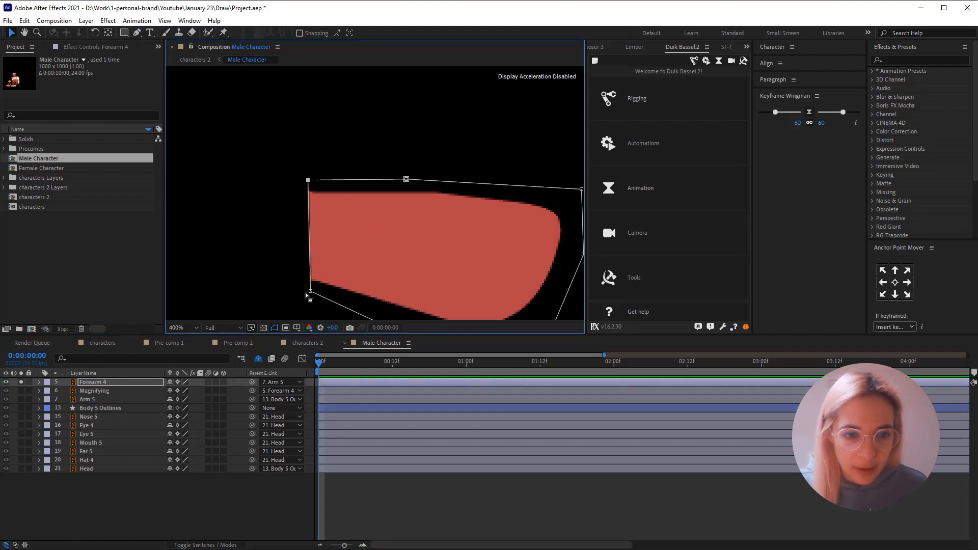
mouse_move(309, 291)
left_mouse_down()
mouse_move(299, 284)
mouse_move(310, 286)
left_mouse_up()
- Duplicate the masked Forearm 4 layer and rename the copy Hand
key("ctrl+d")
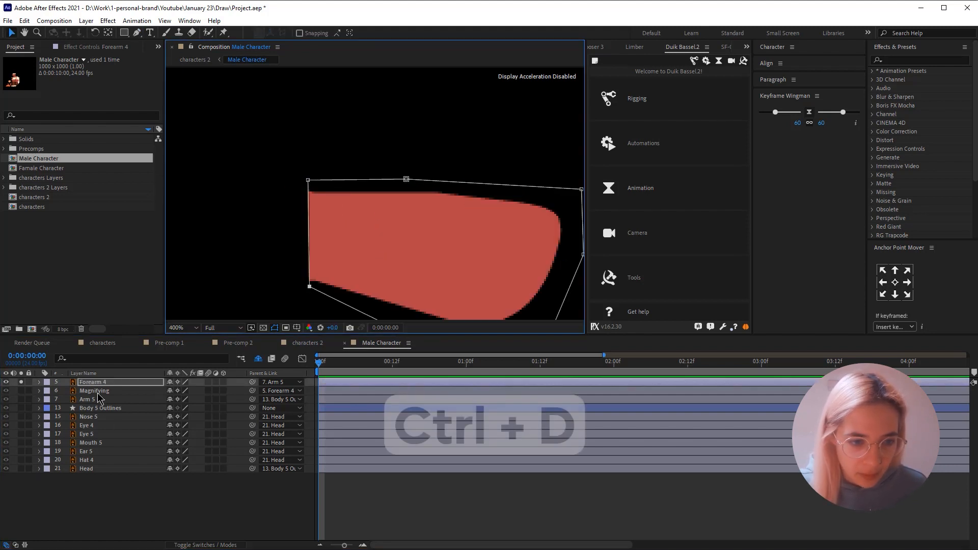
key("ctrl+d")
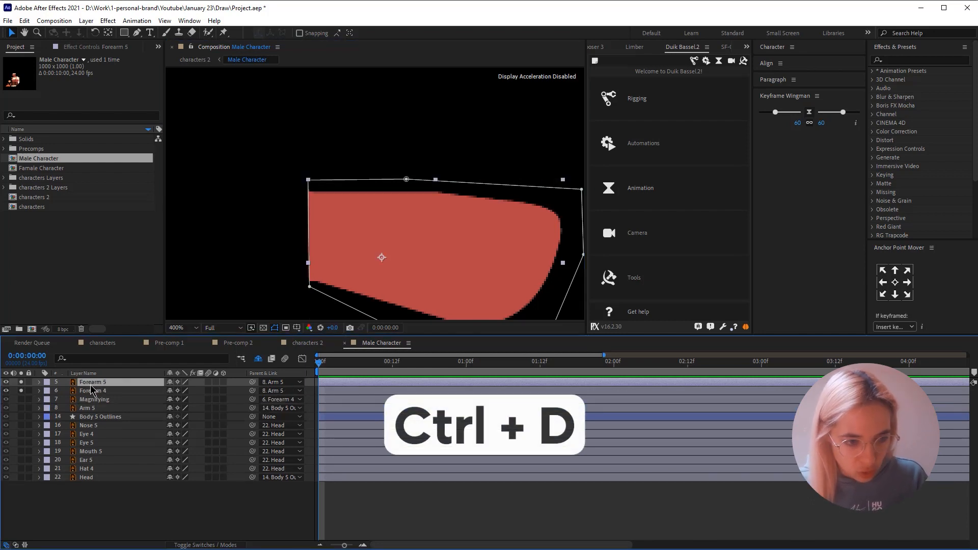
key("Return")
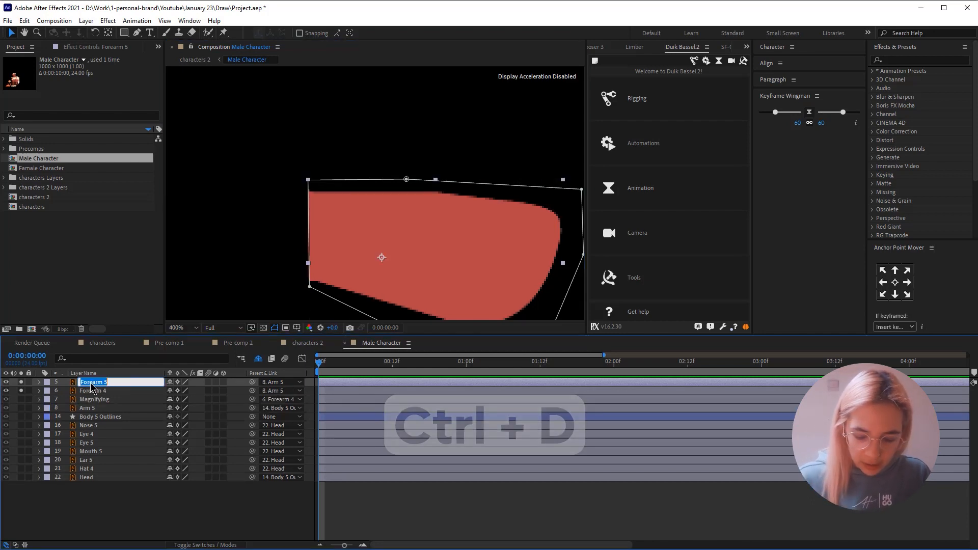
type("Hand")
key("Return")
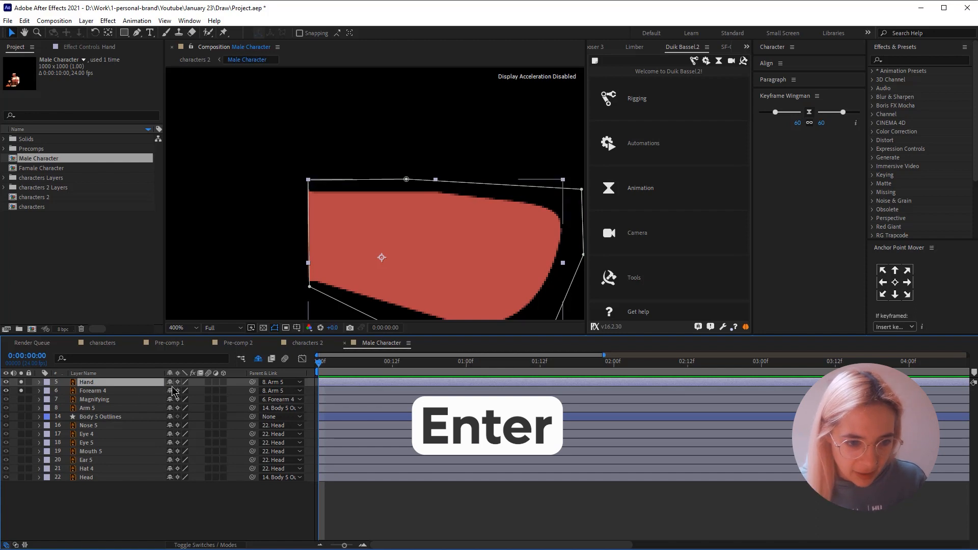
- Delete Mask 1 from the Hand layer and unsolo Forearm 4 so only Hand is isolated
key("m")
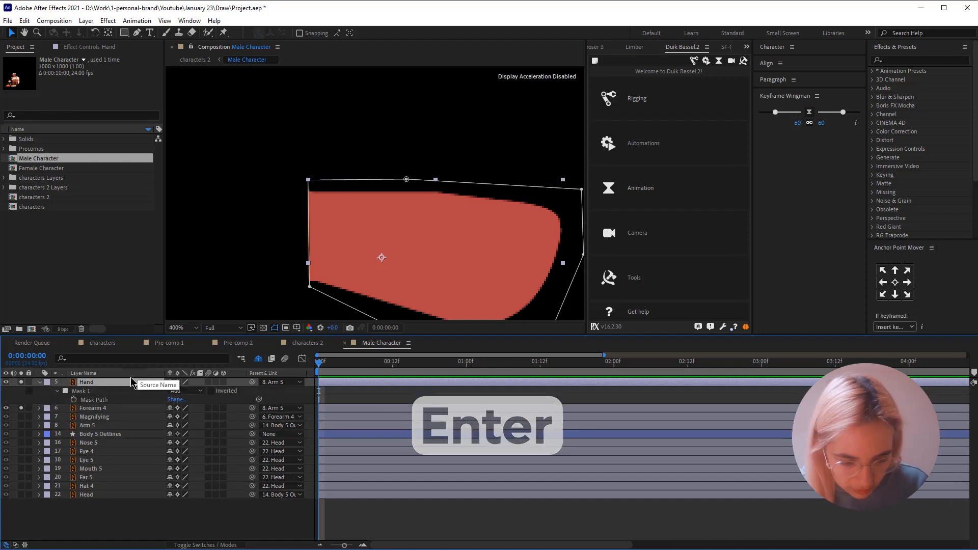
left_click(109, 390)
key("Delete")
left_click(20, 391)
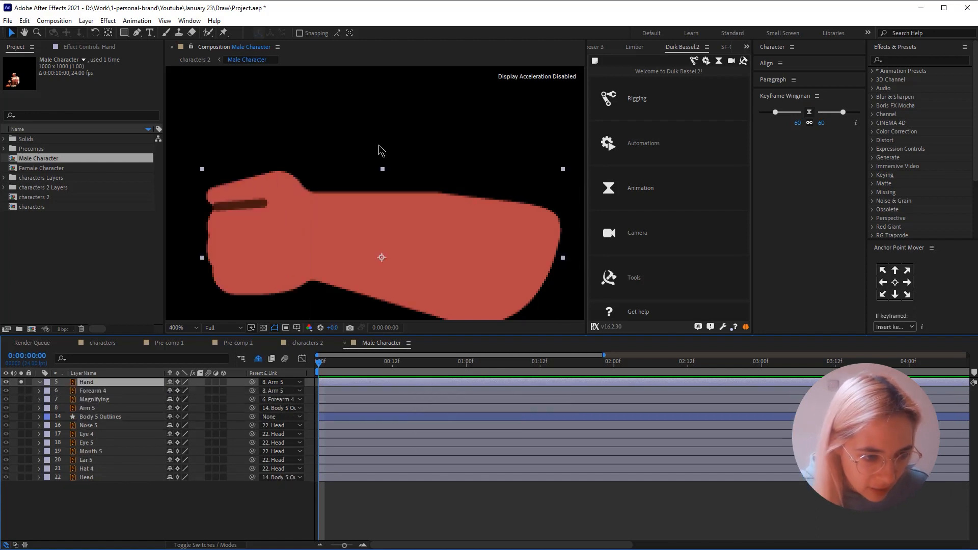
- Draw a closed Pen mask around the fist on the Hand layer, cutting off the forearm at the wrist
left_click(137, 32)
left_click(311, 186)
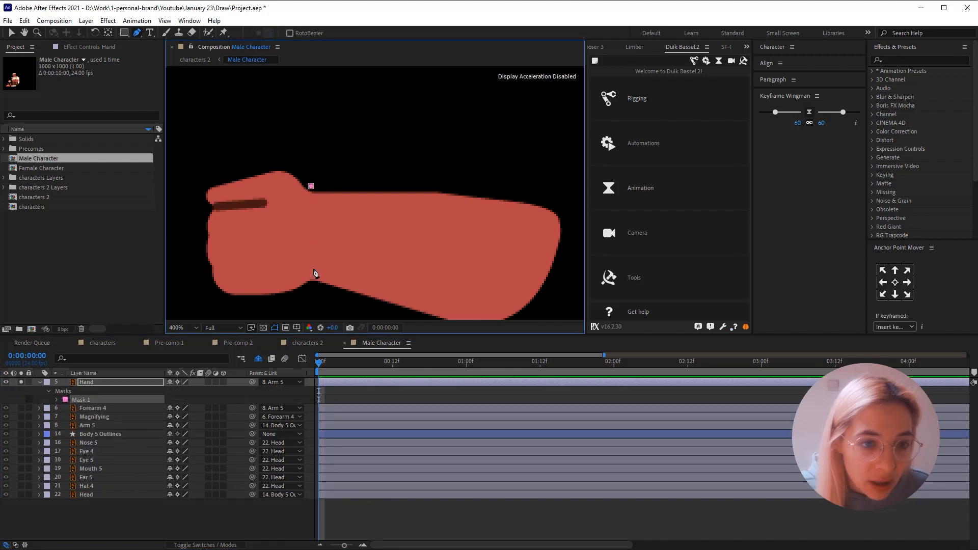
left_click(232, 306)
left_click(179, 260)
left_click(200, 155)
left_click(275, 157)
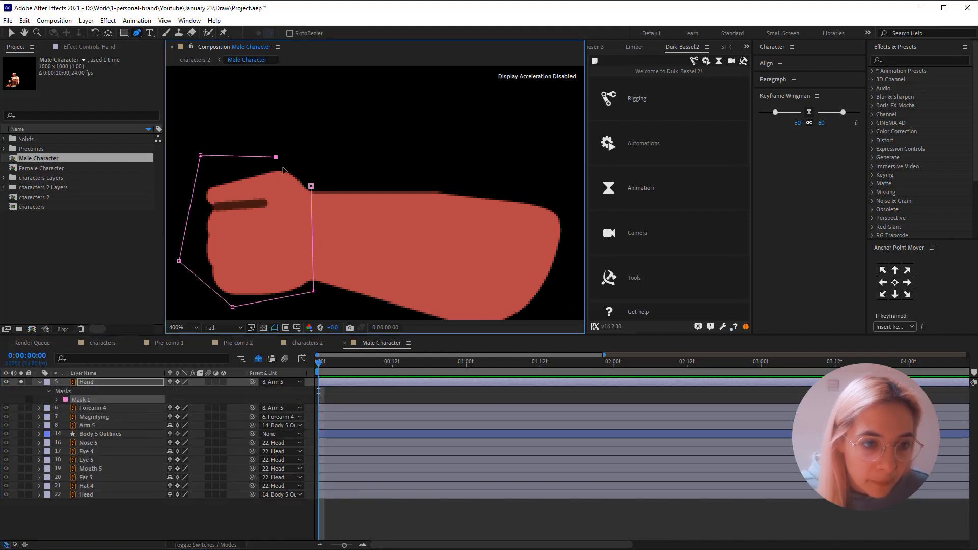
left_click(311, 187)
key("v")
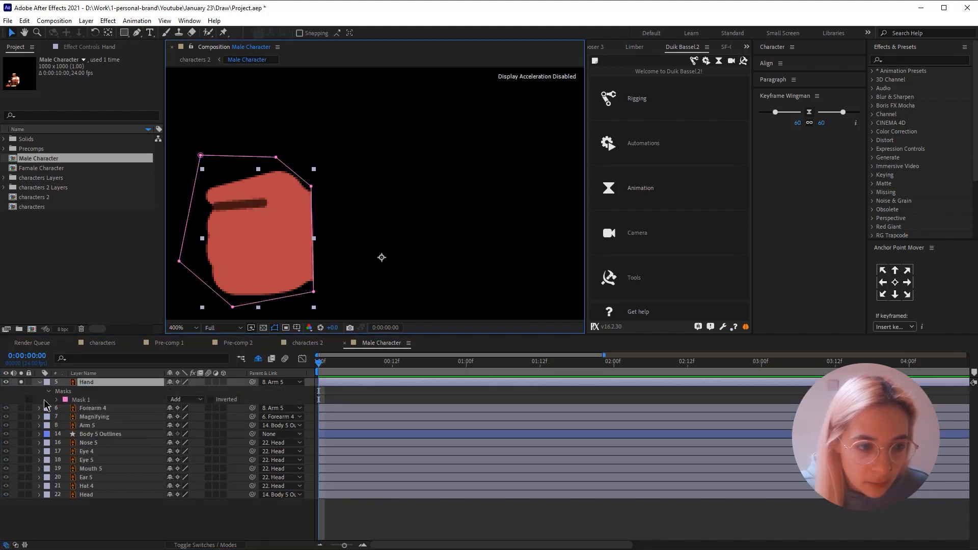
- Solo Forearm 4 alongside Hand and move the Hand layer's anchor point to the wrist
left_click(21, 408)
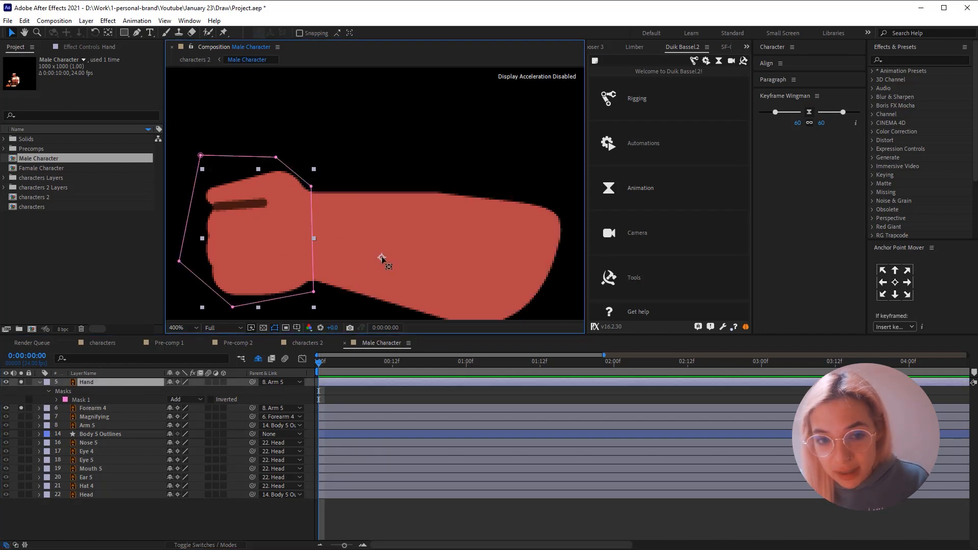
key("y")
left_click_drag(380, 256, 310, 245)
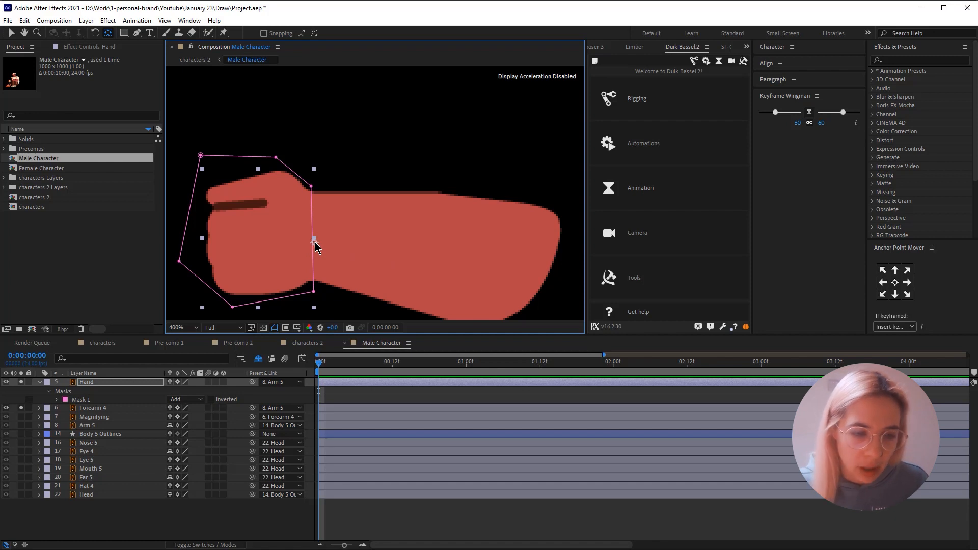
- Try rotating the Hand layer about the wrist to 55° and undo the rotation
key("r")
left_click_drag(179, 390, 202, 392)
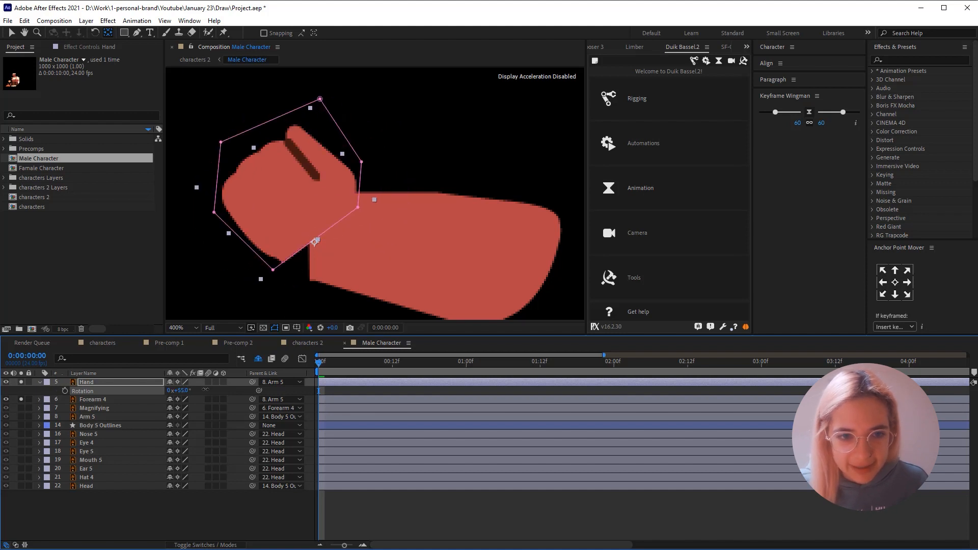
key("ctrl+z")
- Unsolo Forearm 4 and, with no layer selected, draw a circle over the hand's wrist edge as a new shape layer
left_click(21, 400)
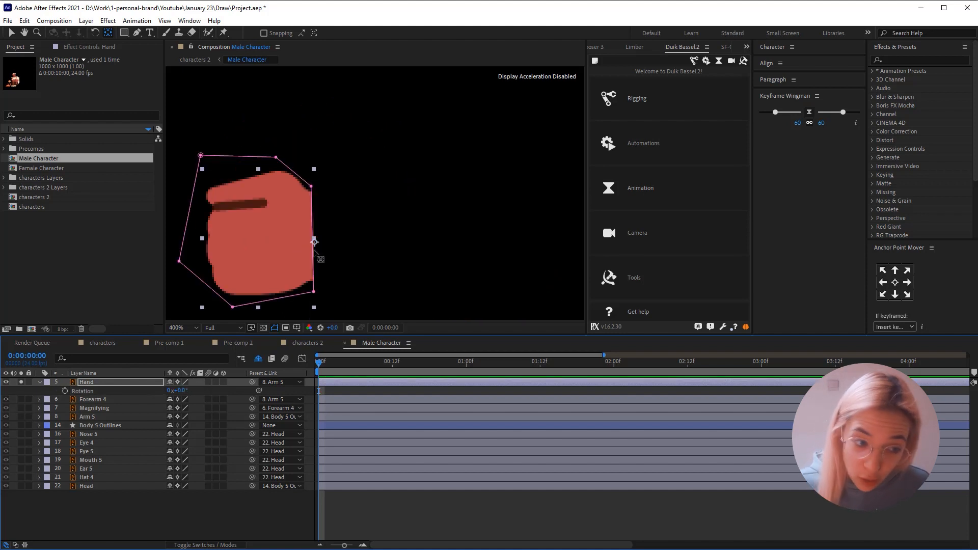
left_click(265, 122)
left_click_drag(124, 33, 164, 56)
left_click_drag(285, 186, 358, 282)
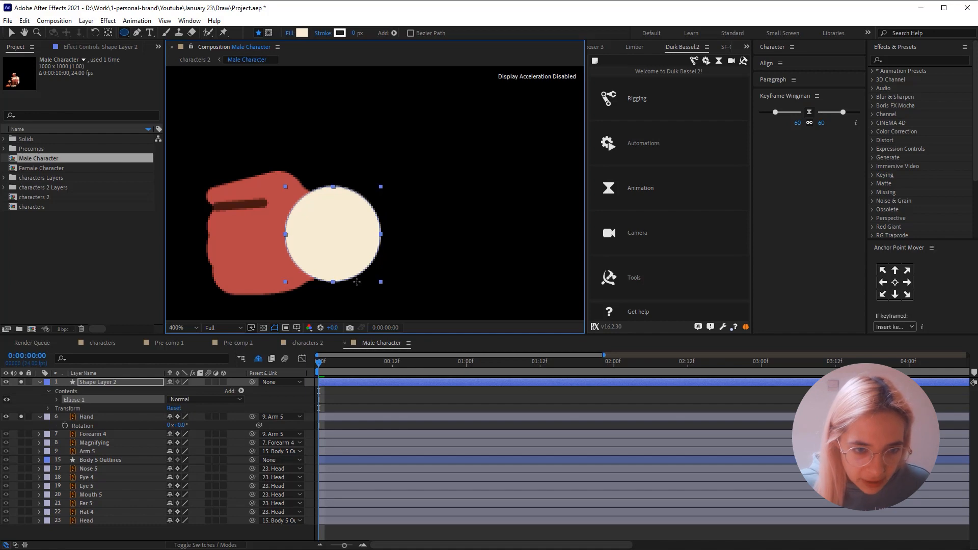
key("v")
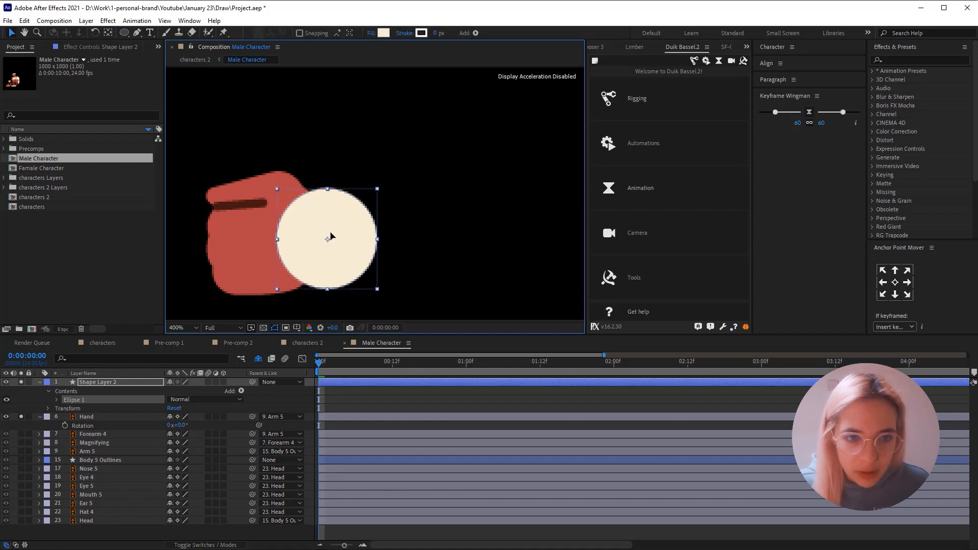
left_click_drag(331, 235, 335, 235)
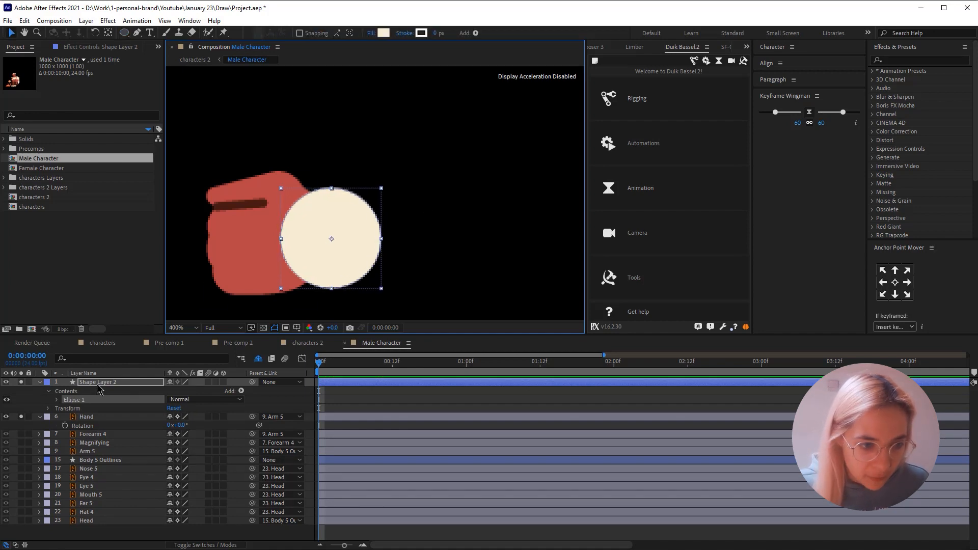
- Center Shape Layer 2's anchor point on the circle, shrink the circle to the wrist's width and move it onto the wrist edge
left_click(97, 385)
left_click(892, 284)
left_click(352, 237)
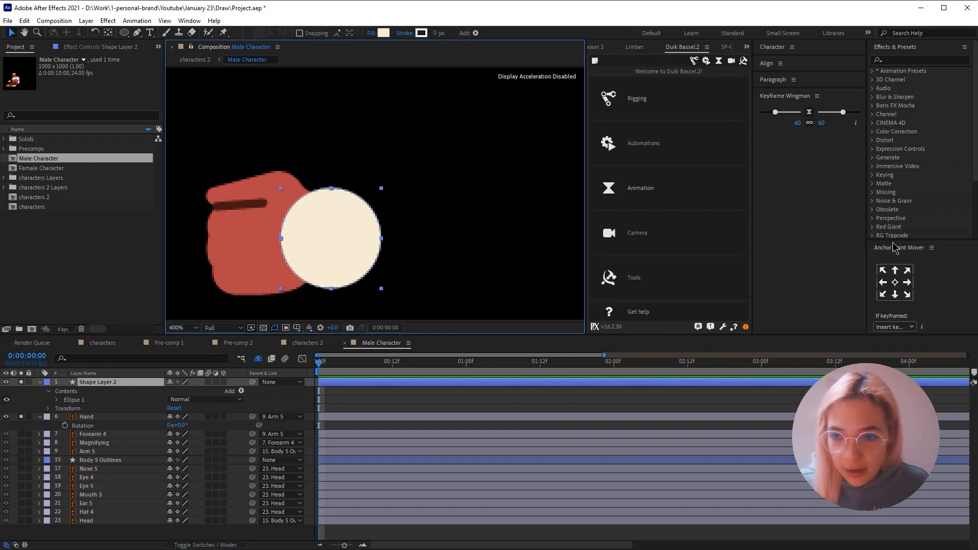
left_click(897, 287)
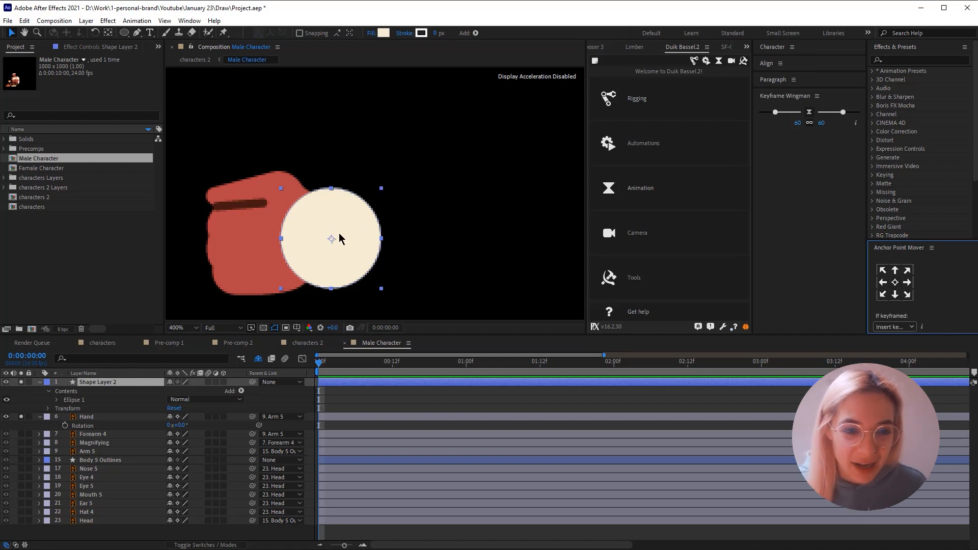
key("y")
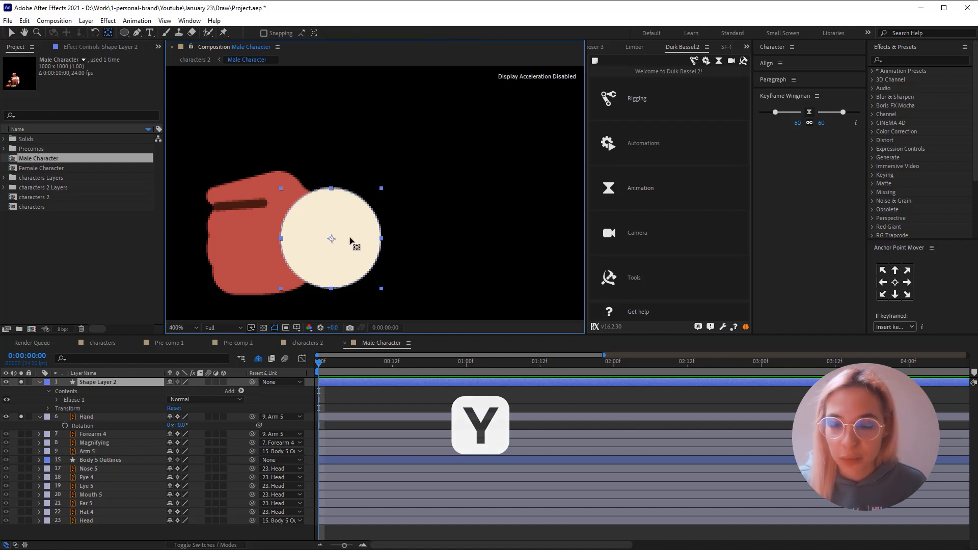
key("v")
left_click_drag(383, 194, 378, 194)
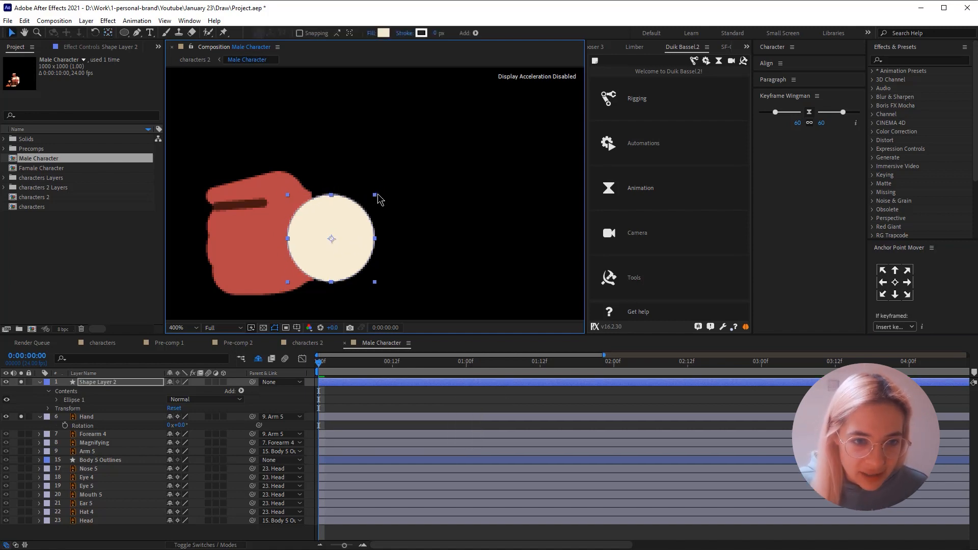
left_click_drag(353, 252, 336, 253)
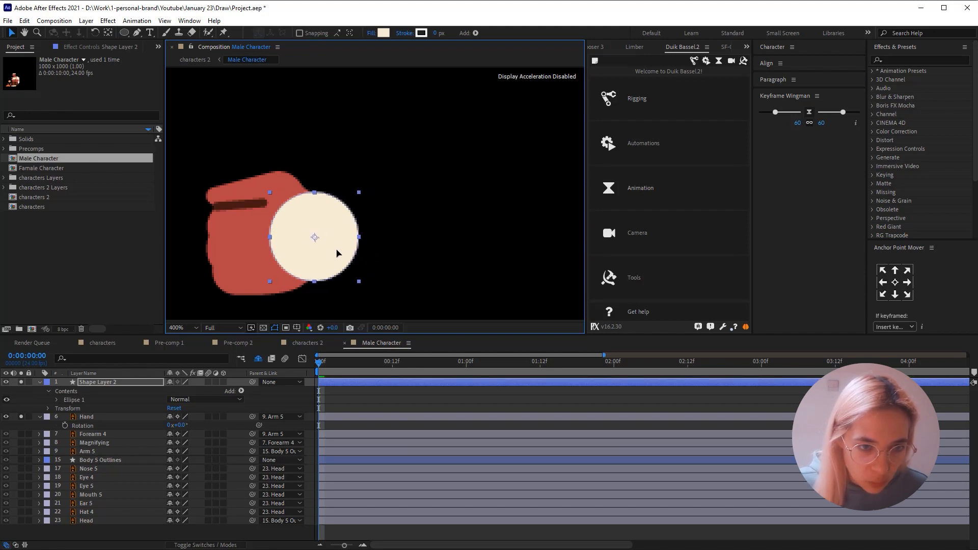
- Place Shape Layer 2 directly below Hand and match its fill to the red sampled from the hand
left_click_drag(88, 382, 87, 430)
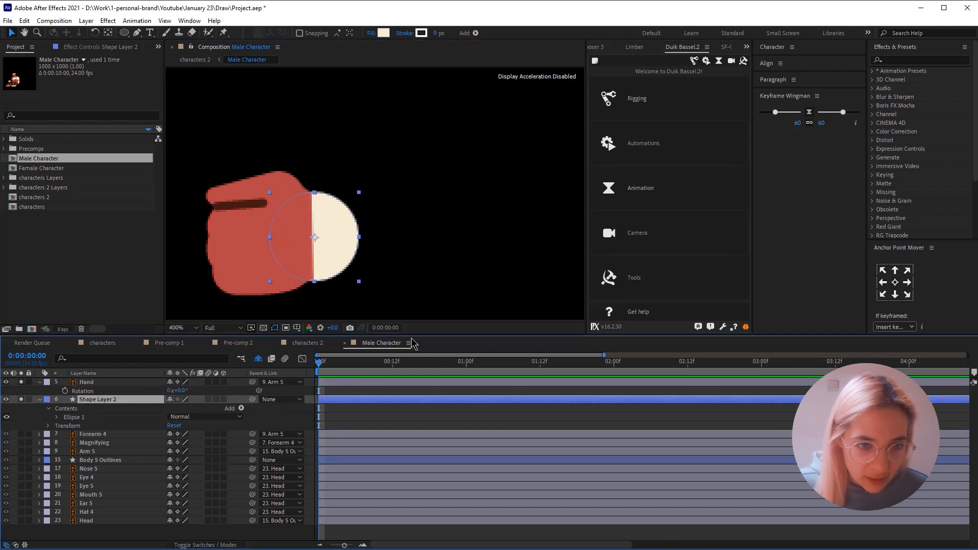
left_click(402, 411)
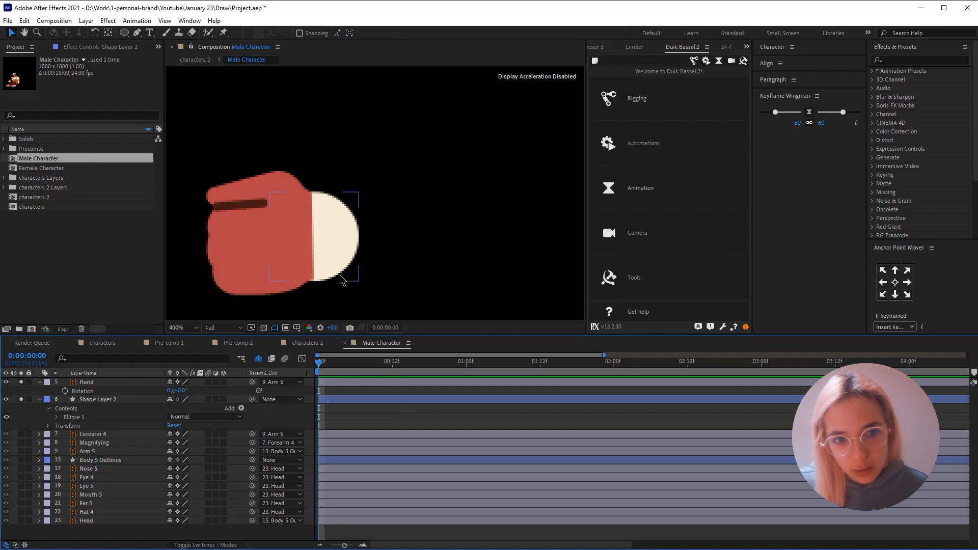
left_click(102, 400)
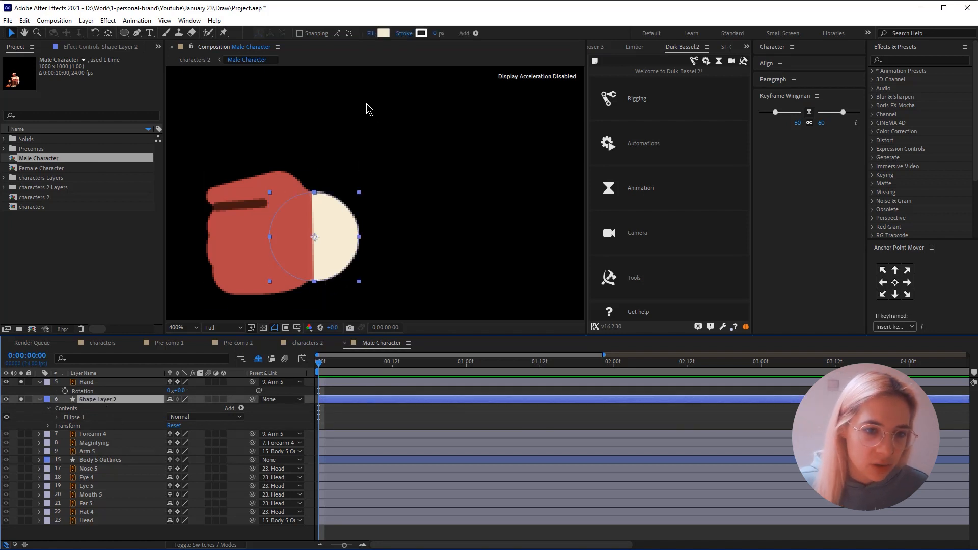
left_click(382, 33)
left_click(922, 316)
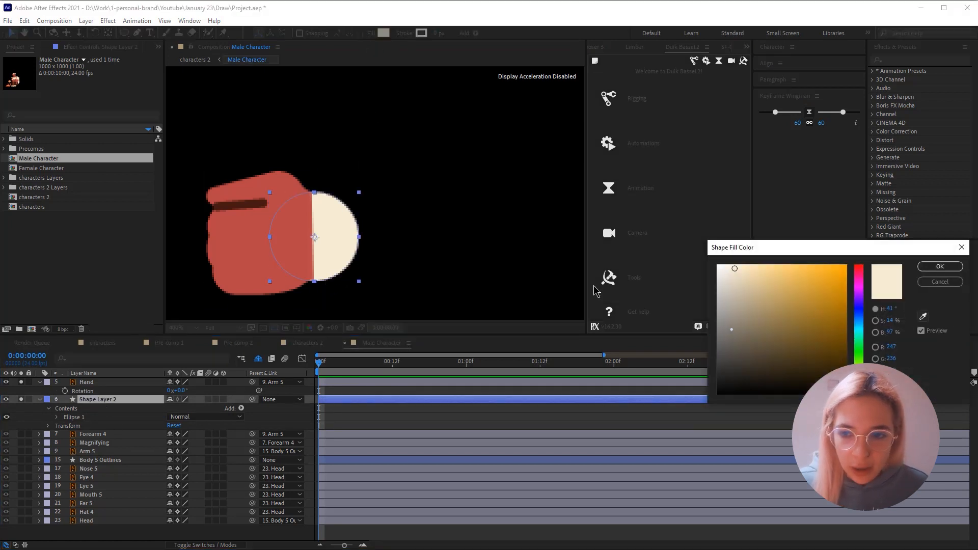
left_click(250, 253)
left_click(940, 267)
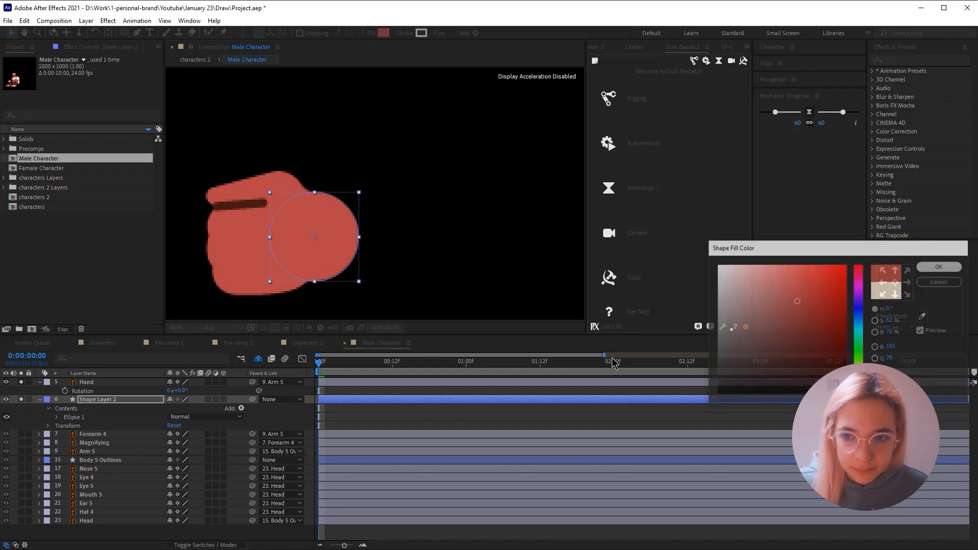
left_click(508, 411)
- Parent Hand to Shape Layer 2 and unsolo both layers to show the full character
left_click(96, 383)
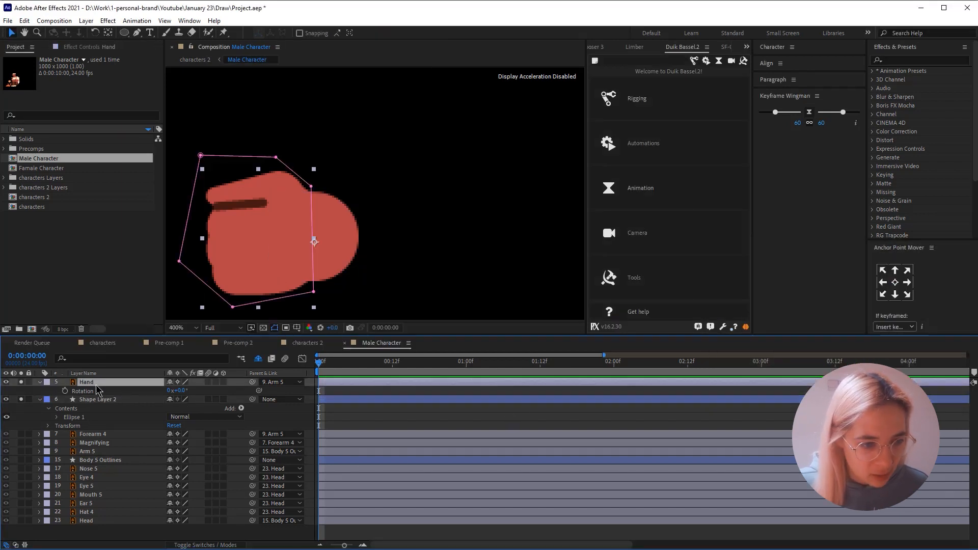
left_click_drag(253, 383, 117, 405)
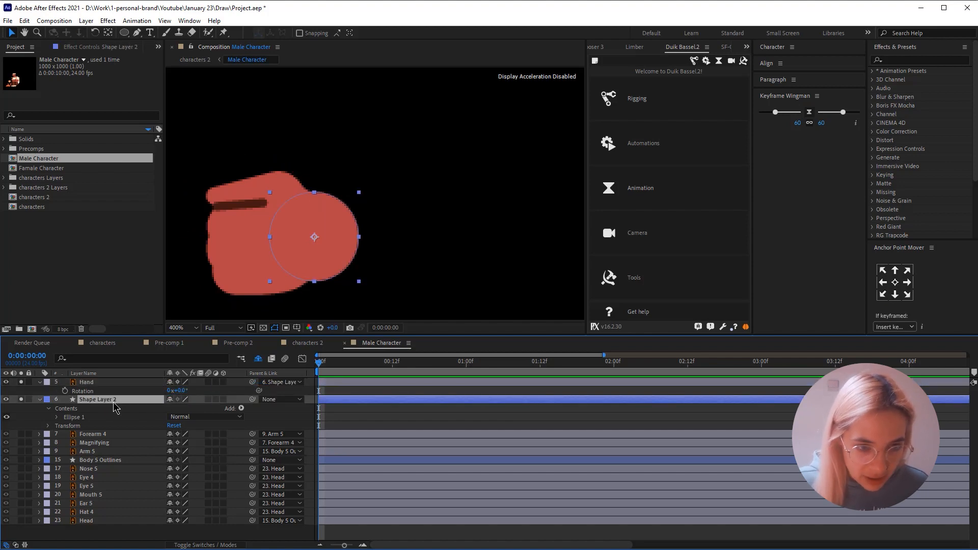
left_click(21, 382)
left_click(21, 399)
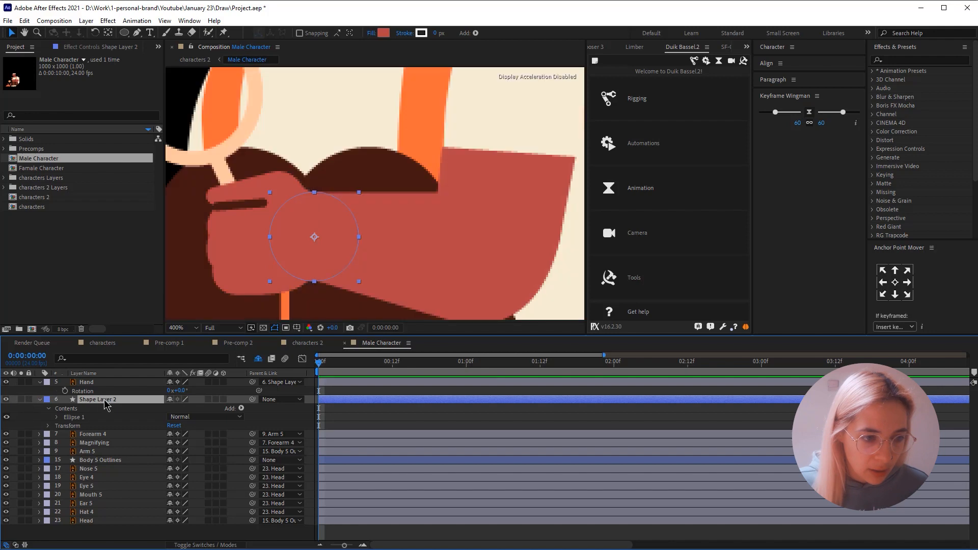
- Try rotating Shape Layer 2 to 64° with the whole character visible, and undo the rotation
key("r")
left_click_drag(179, 407, 204, 405)
left_click(450, 520)
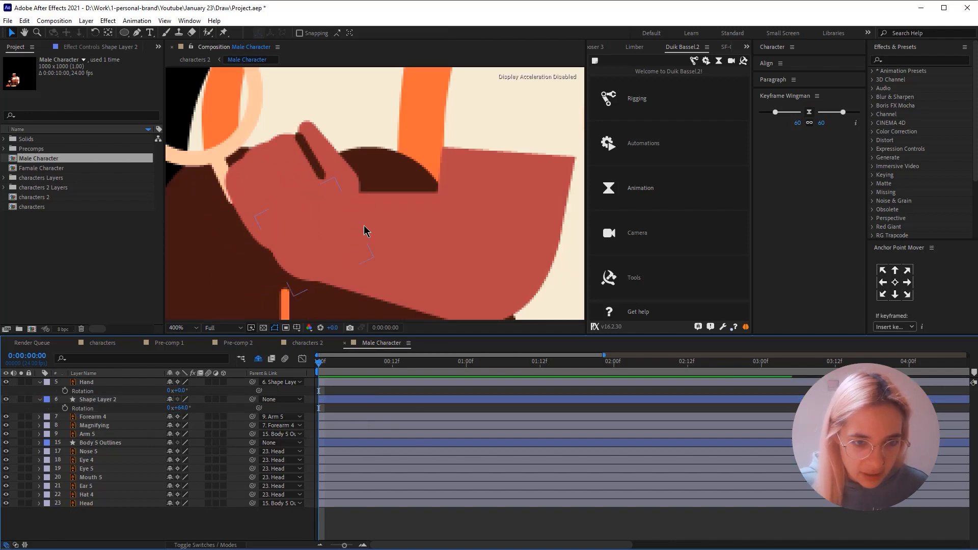
scroll(364, 226, "down", 2)
key("ctrl+z")
key("ctrl+z")
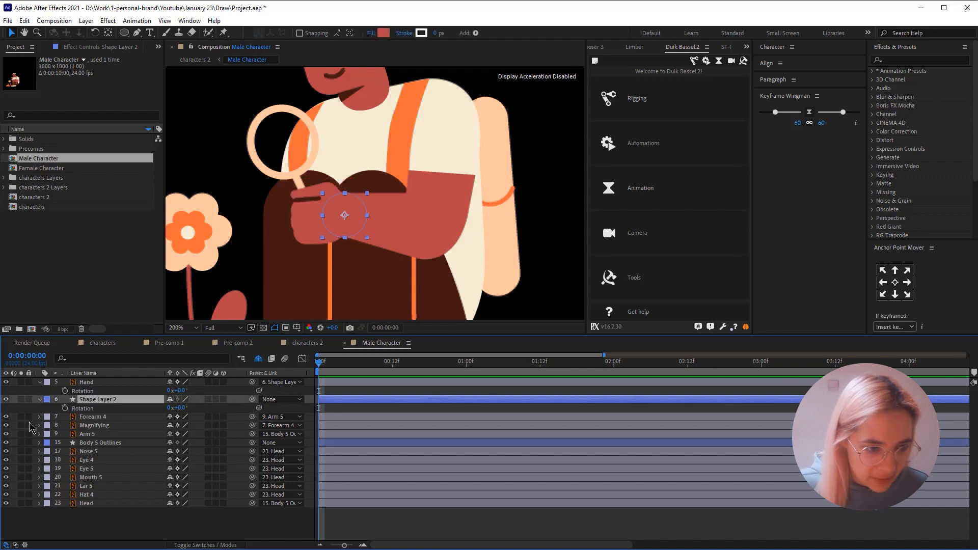
- Solo Hand, Shape Layer 2 and Forearm 4, test rotating Shape Layer 2 to 42° and 55°, and reset it to 0°
left_click_drag(22, 416, 25, 385)
scroll(336, 193, "up", 2)
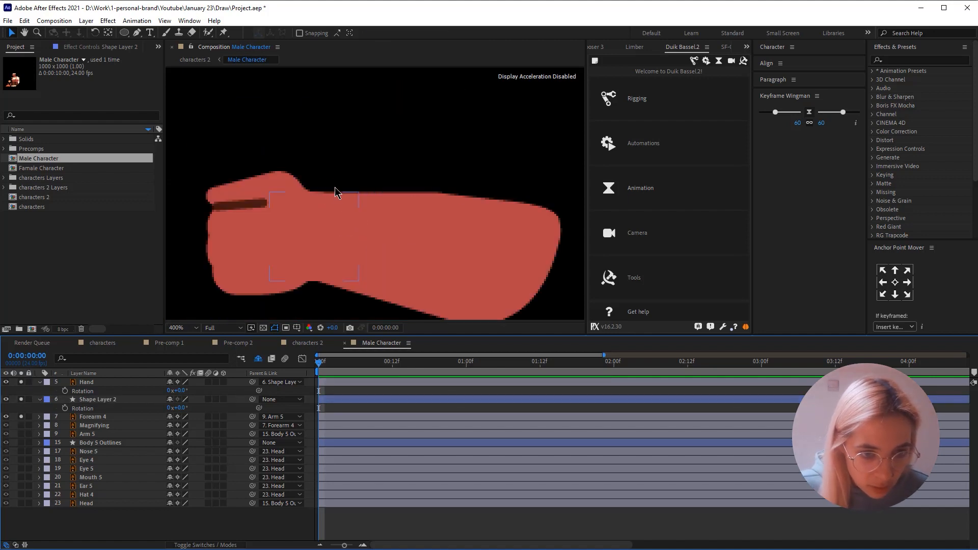
left_click_drag(184, 407, 206, 407)
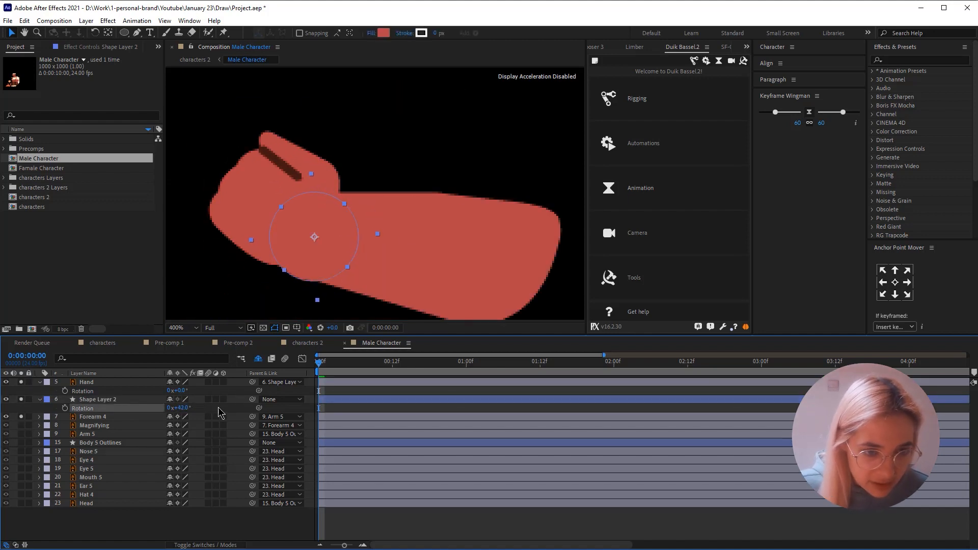
key("ctrl+z")
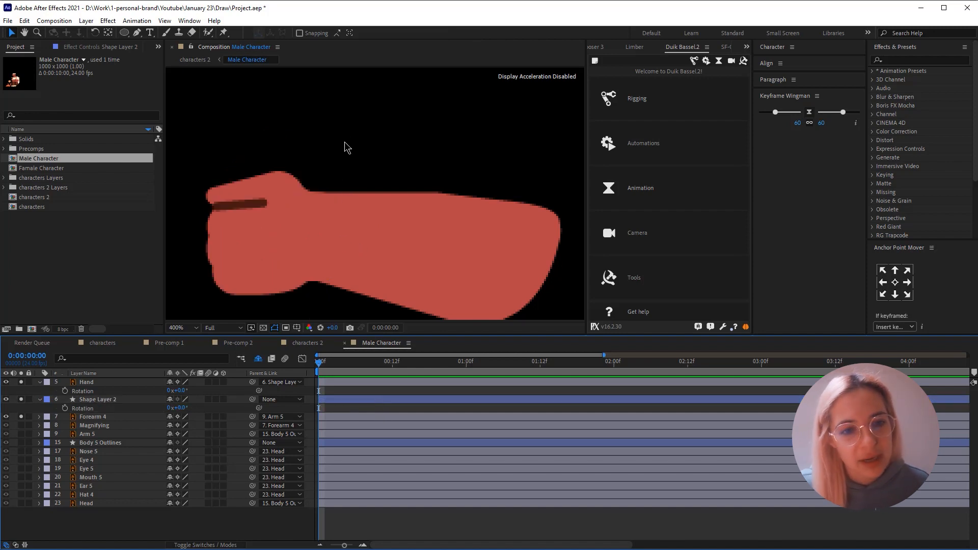
left_click_drag(180, 407, 201, 403)
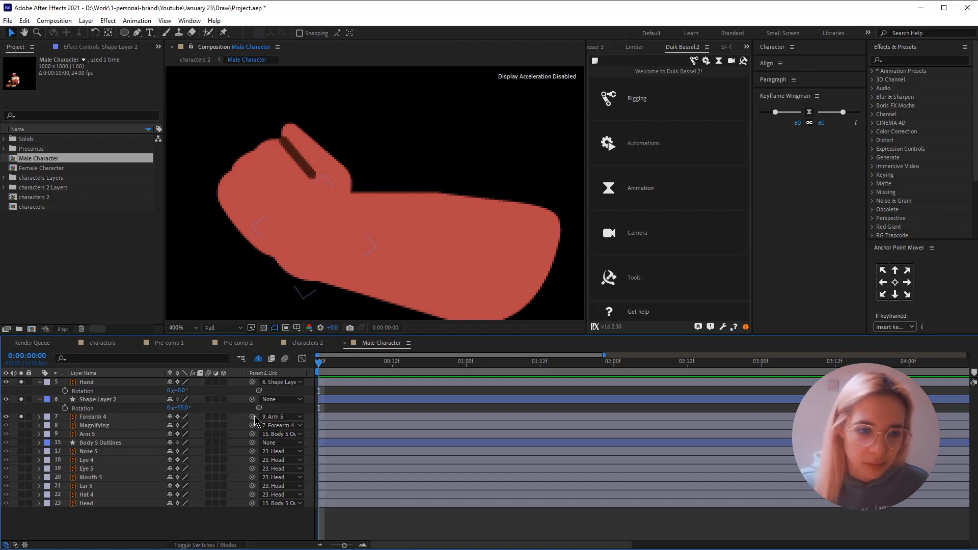
type("0")
key("Return")
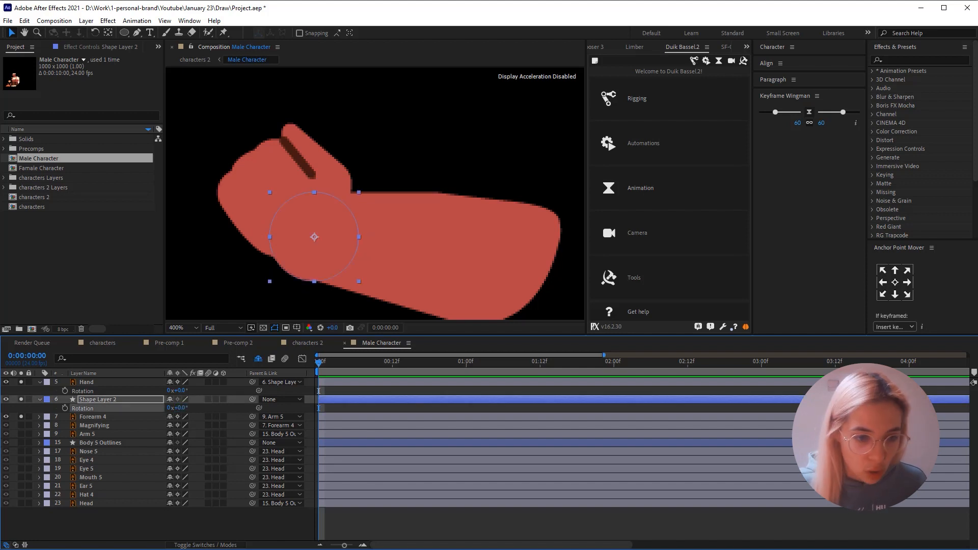
- Set Hand's parent to None and unsolo Forearm 4, keeping Hand and Shape Layer 2 isolated
left_click(282, 382)
left_click(285, 393)
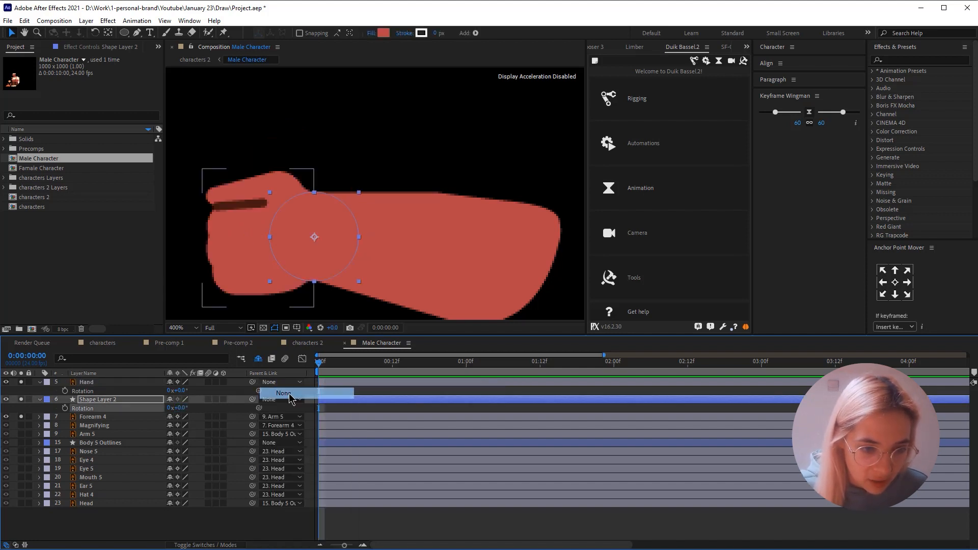
left_click_drag(21, 390, 24, 410)
left_click(126, 421)
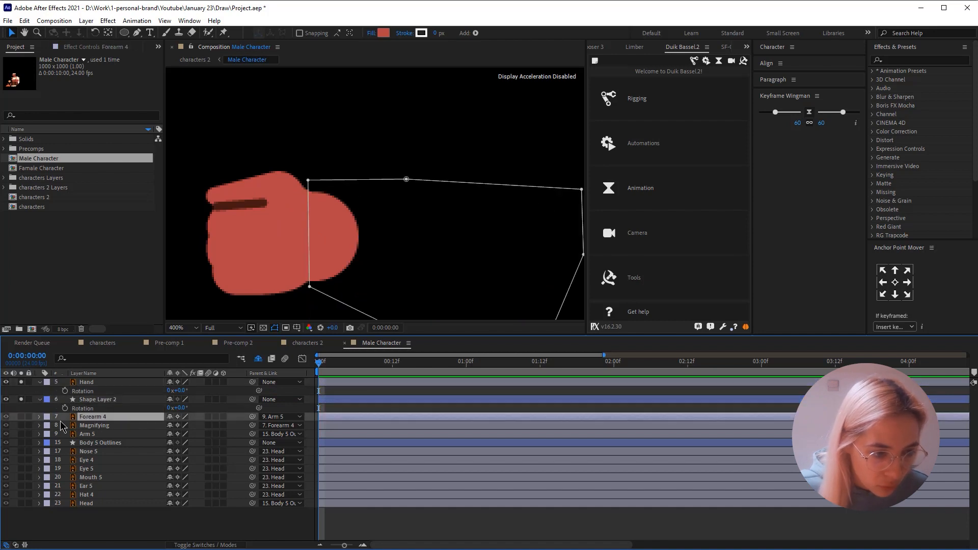
- Shift the wrist circle slightly toward the fist and enlarge it a little to fit the hand's outline
left_click(352, 236)
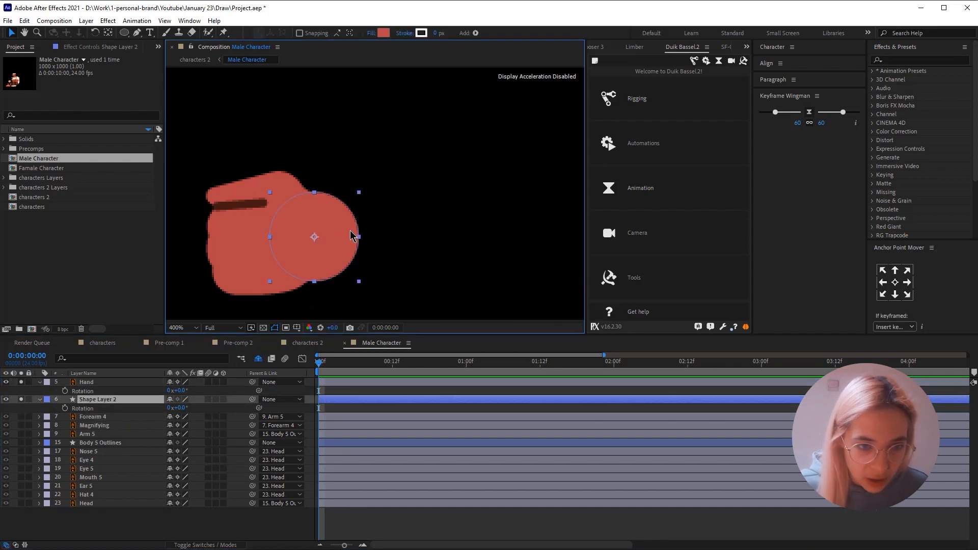
key("Return")
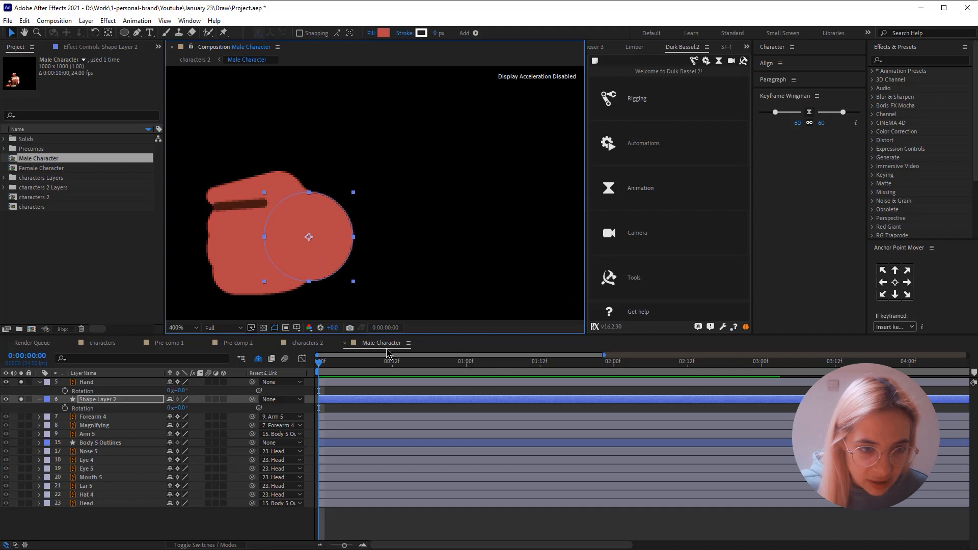
left_click(375, 410)
left_click(340, 224)
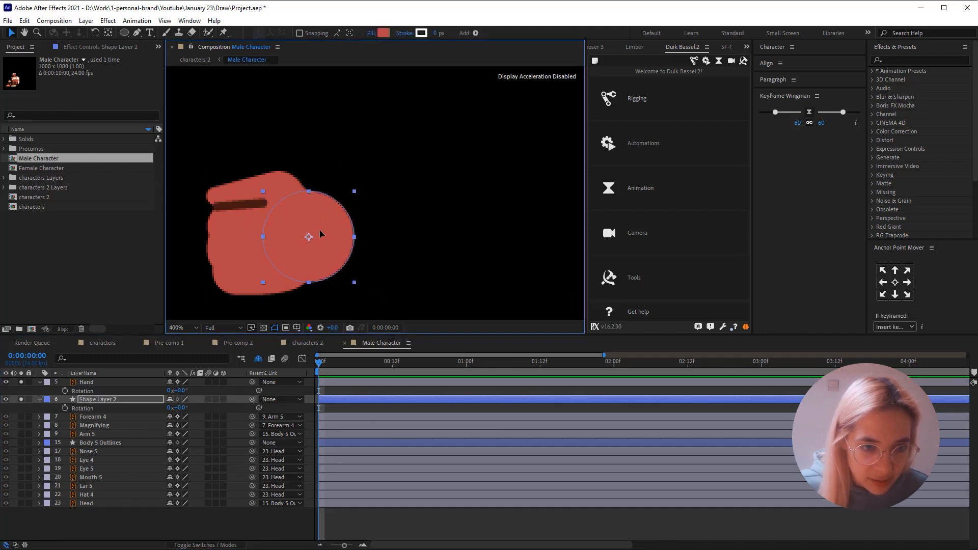
left_click_drag(321, 235, 319, 236)
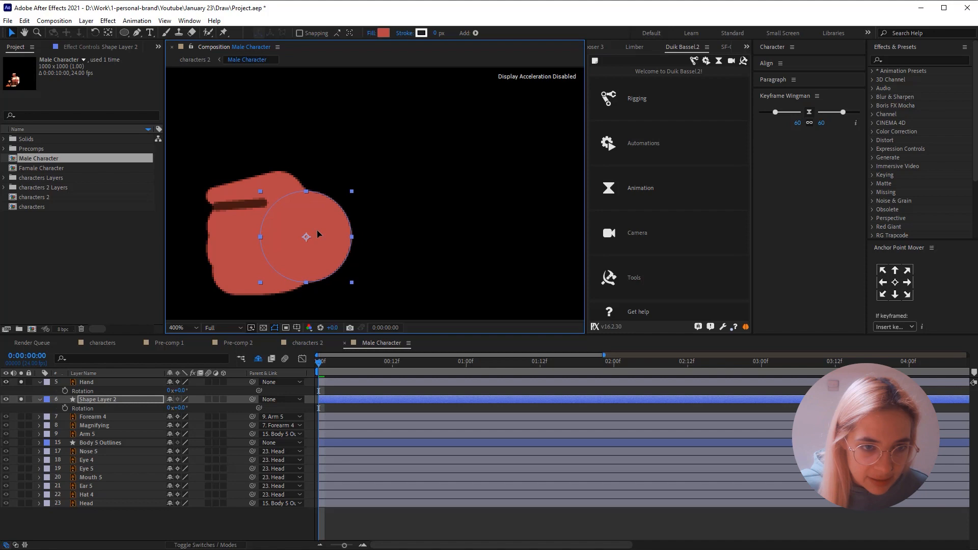
left_click(357, 409)
left_click(381, 520)
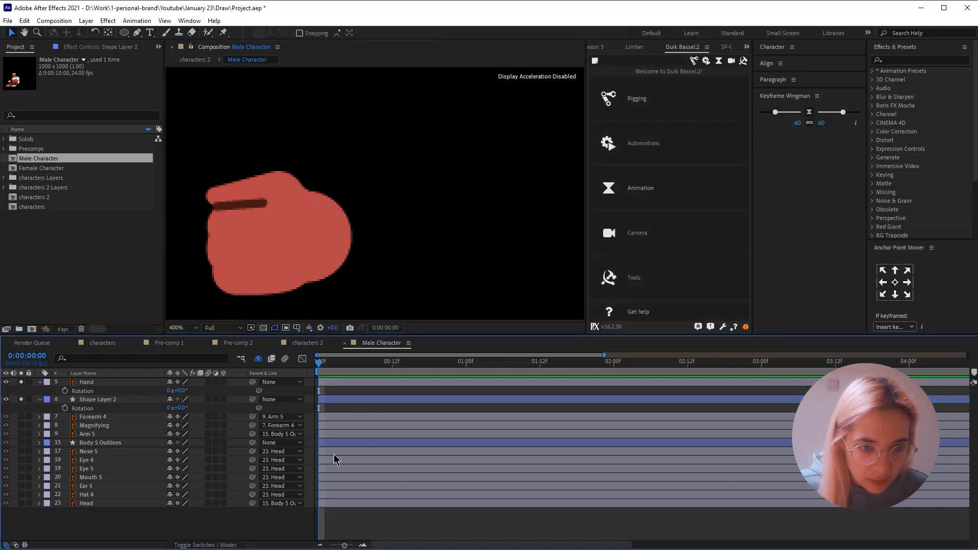
- Solo Forearm 4 with the hand pieces and parent Hand to Shape Layer 2 again
left_click(20, 417)
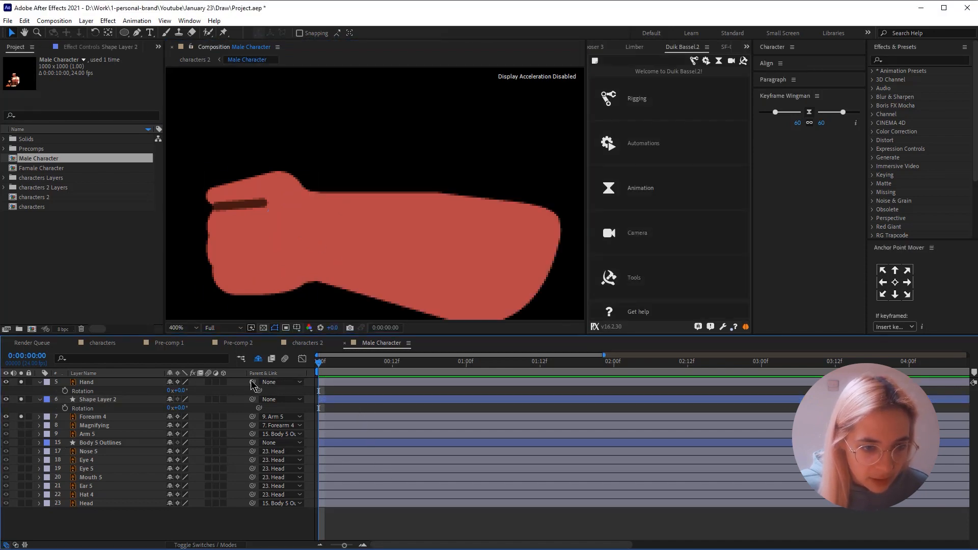
left_click_drag(252, 382, 115, 401)
- Try small rotations of Shape Layer 2 around the wrist, including 7°, and undo them
mouse_move(175, 408)
left_mouse_down()
mouse_move(164, 408)
mouse_move(174, 408)
left_mouse_up()
key("ctrl+z")
key("ctrl+z")
key("ctrl+shift+z")
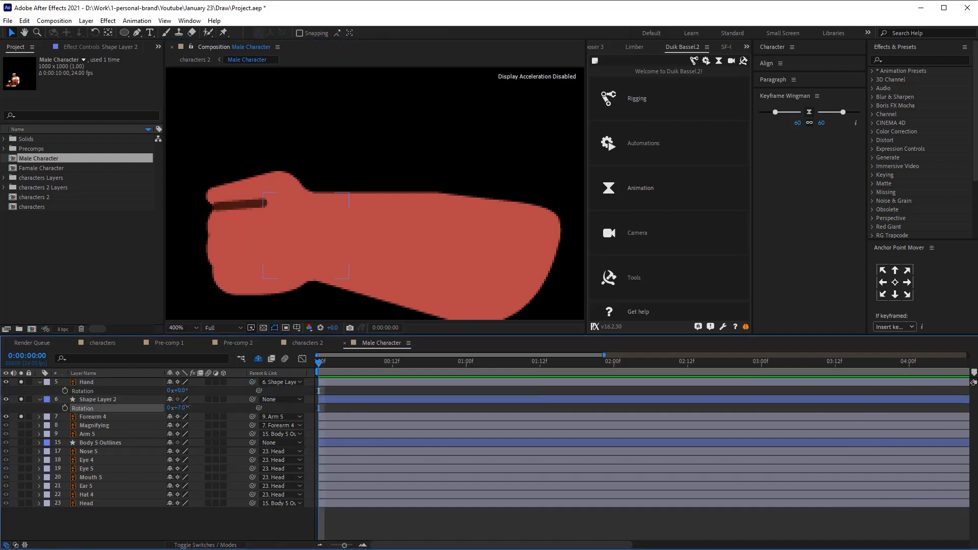
left_click(277, 243)
key("ctrl+z")
key("ctrl+z")
key("ctrl+z")
key("ctrl+z")
left_click(138, 399)
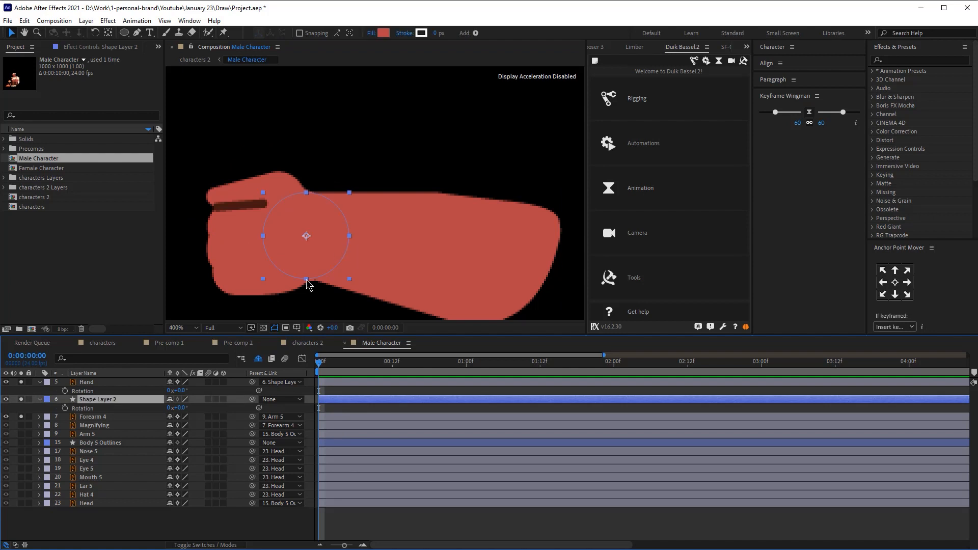
- Test the wrist bend by rotating Shape Layer 2 to 78°, return it to 0° and refine the circle's size against the wrist outline
scroll(306, 280, "up", 1)
scroll(337, 247, "down", 2)
scroll(337, 247, "up", 3)
scroll(356, 204, "down", 3)
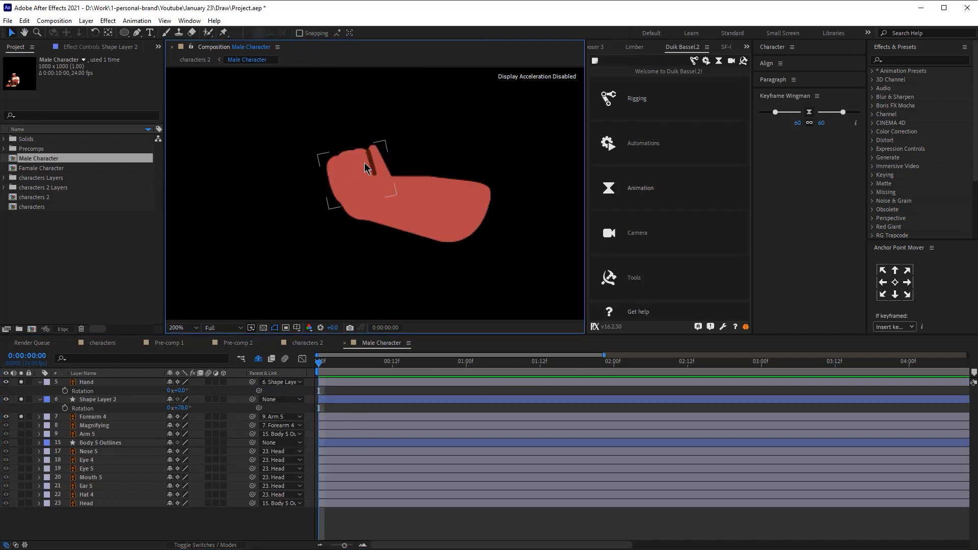
scroll(365, 163, "up", 2)
scroll(397, 148, "down", 2)
left_click(401, 294)
scroll(384, 202, "up", 2)
left_click(385, 201)
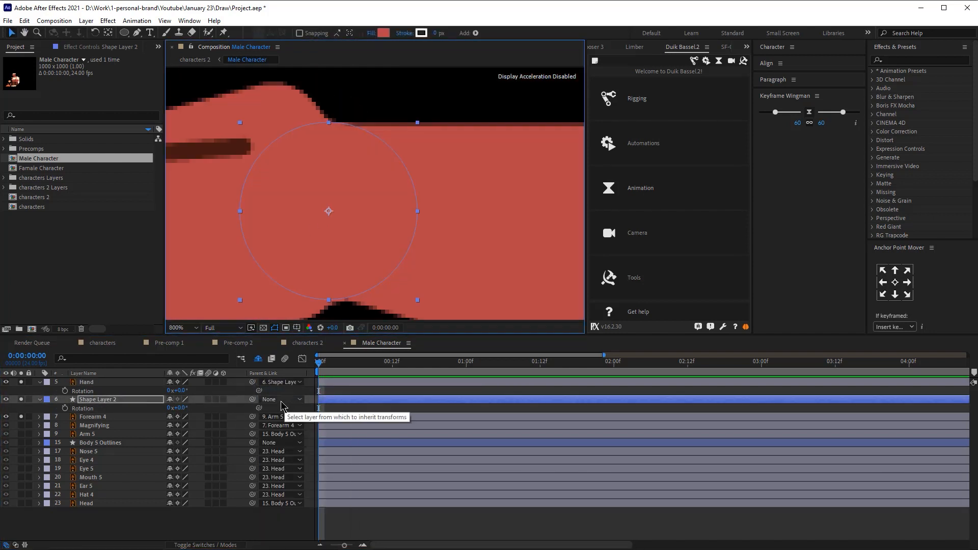
- Undo the latest changes and reattach Hand to Shape Layer 2 as its parent
key("ctrl+z")
key("ctrl+z")
left_click_drag(252, 382, 102, 400)
scroll(408, 158, "down", 3)
scroll(410, 153, "up", 2)
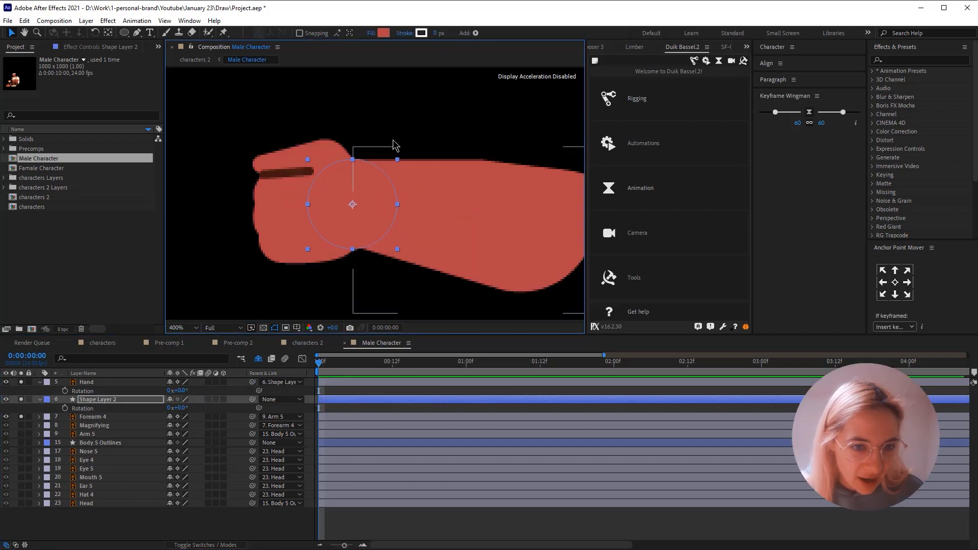
- Try rotating Shape Layer 2 to 36° to check the wrist joint, and return its rotation to 0°
left_click(392, 139)
left_click_drag(181, 408, 199, 408)
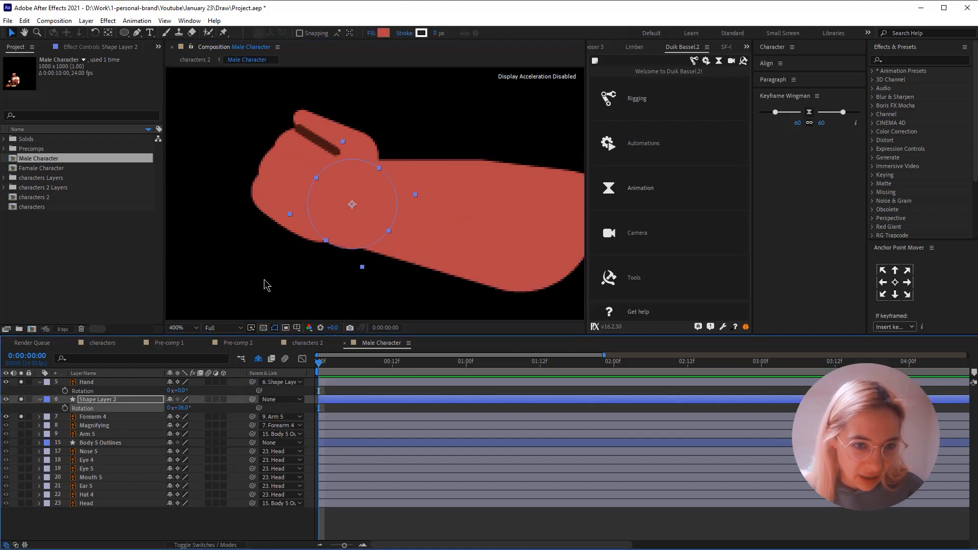
left_click(264, 279)
scroll(427, 124, "down", 1)
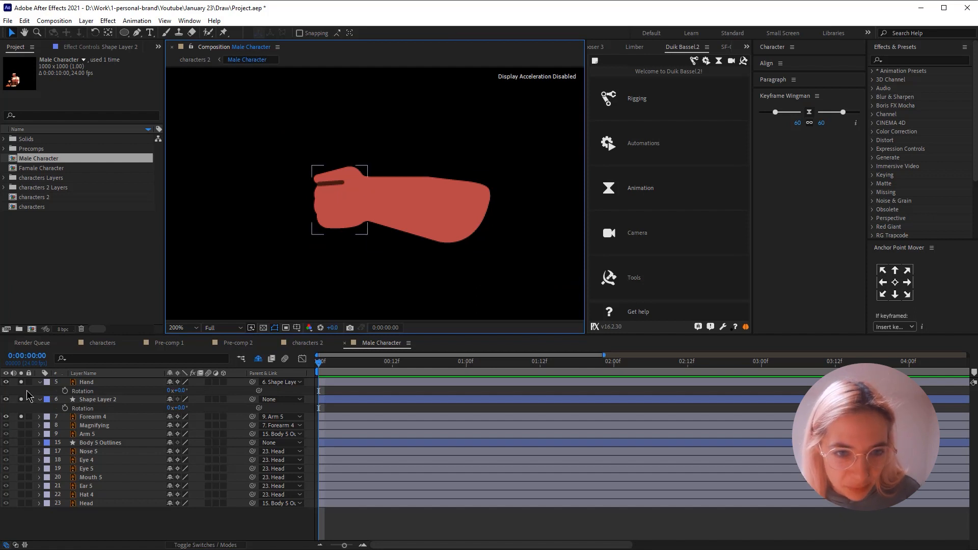
key("y")
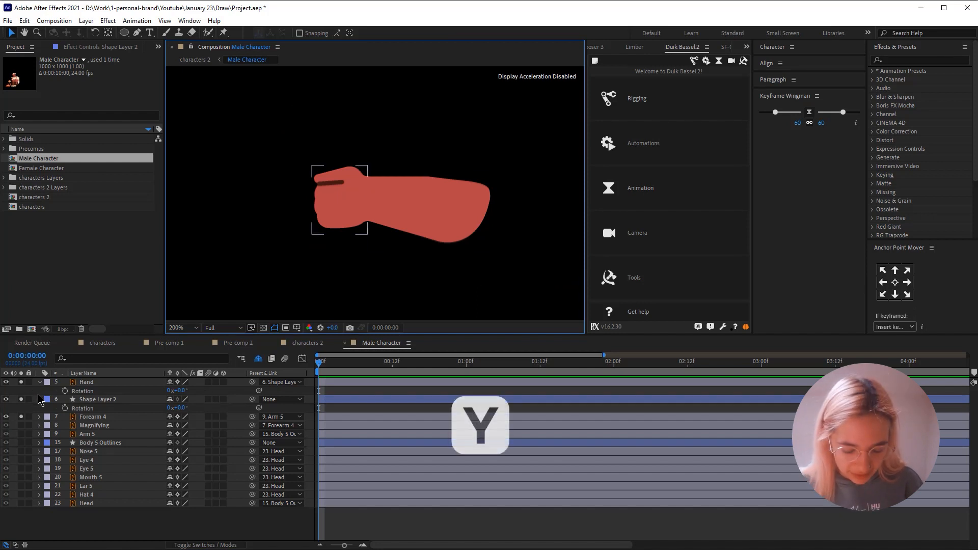
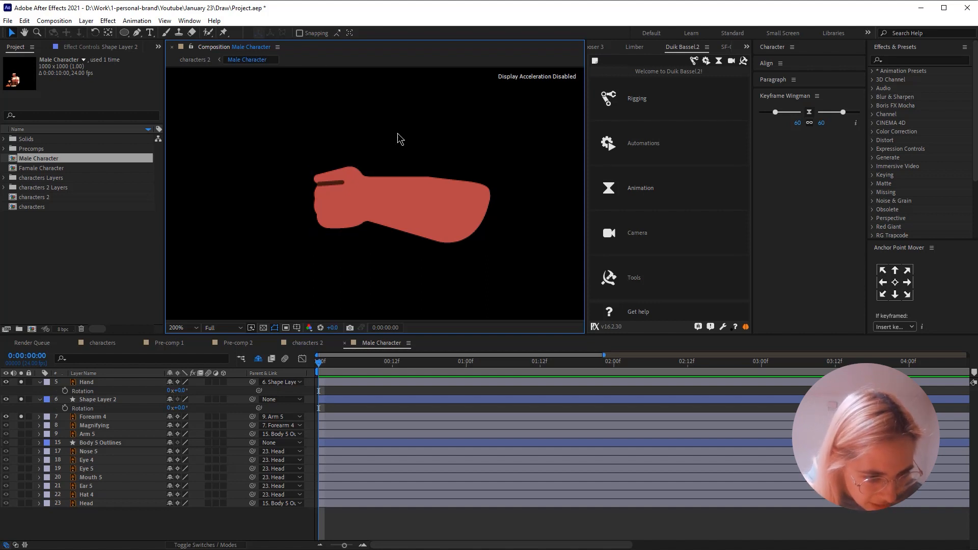
- Check the joined hand and forearm shapes with nothing selected and save the project
left_click(402, 202)
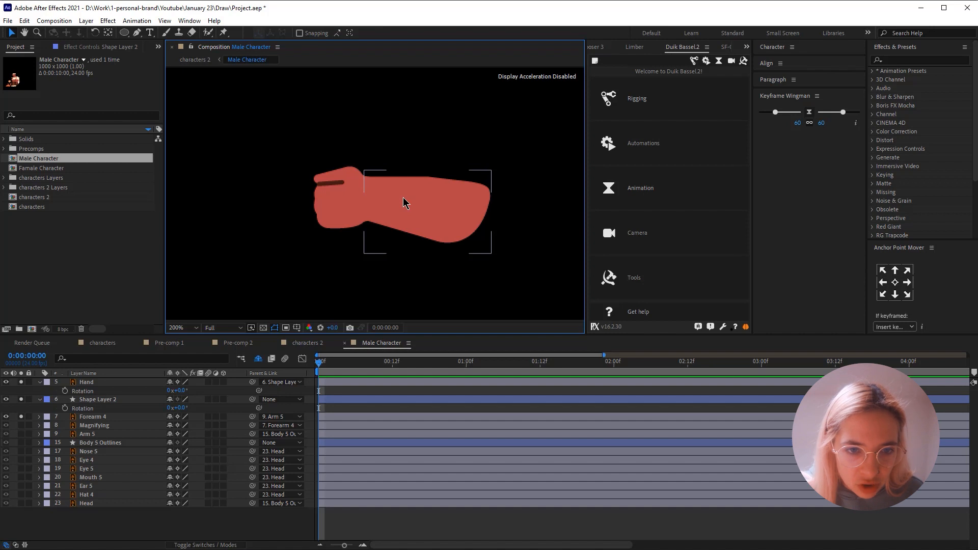
left_click(395, 130)
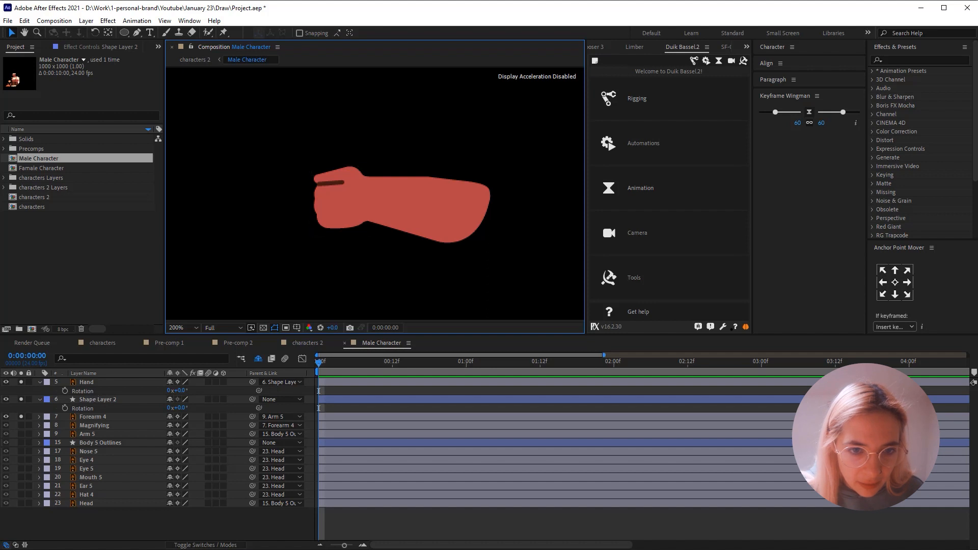
key("ctrl+s")
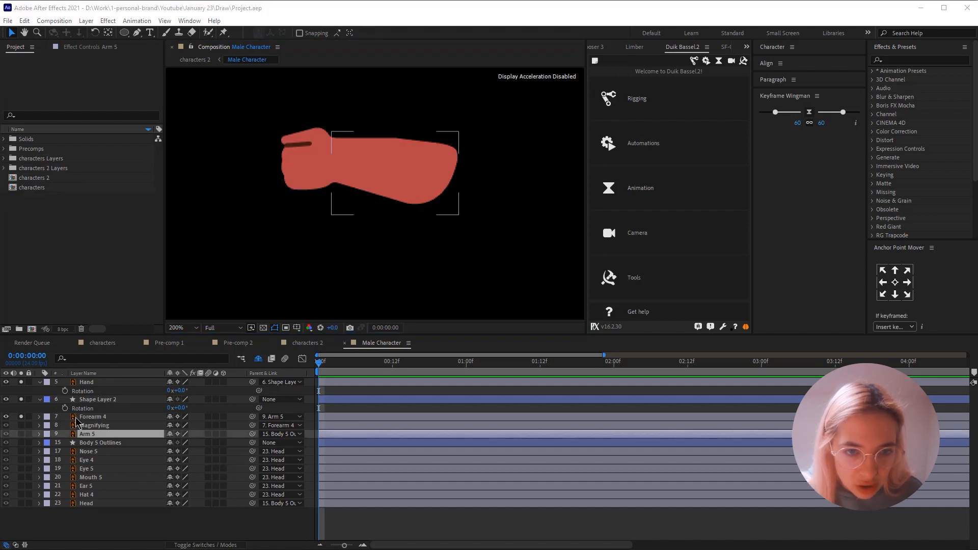
- Move the anchor point of Forearm 4 from its middle to its elbow end
left_click(96, 399)
left_click(97, 418)
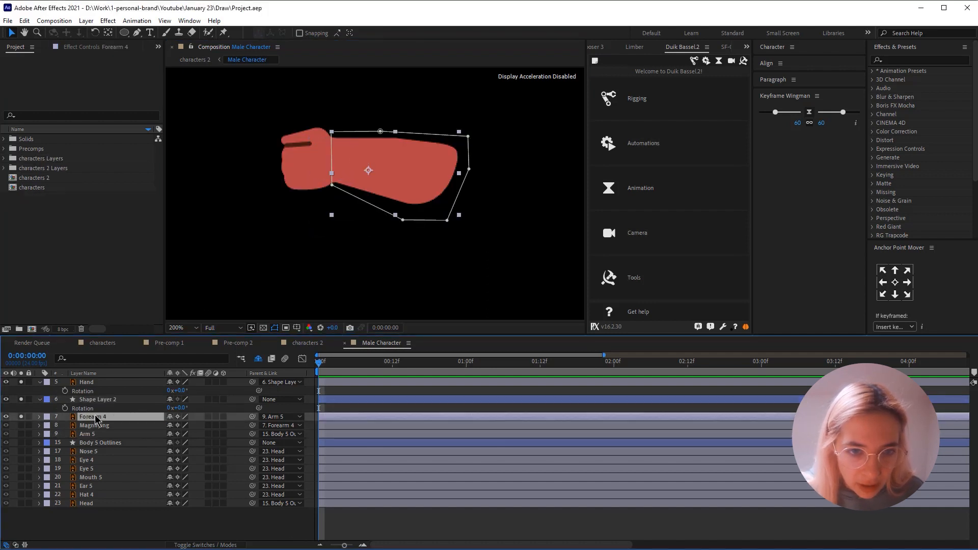
left_click(298, 163)
left_click(350, 120)
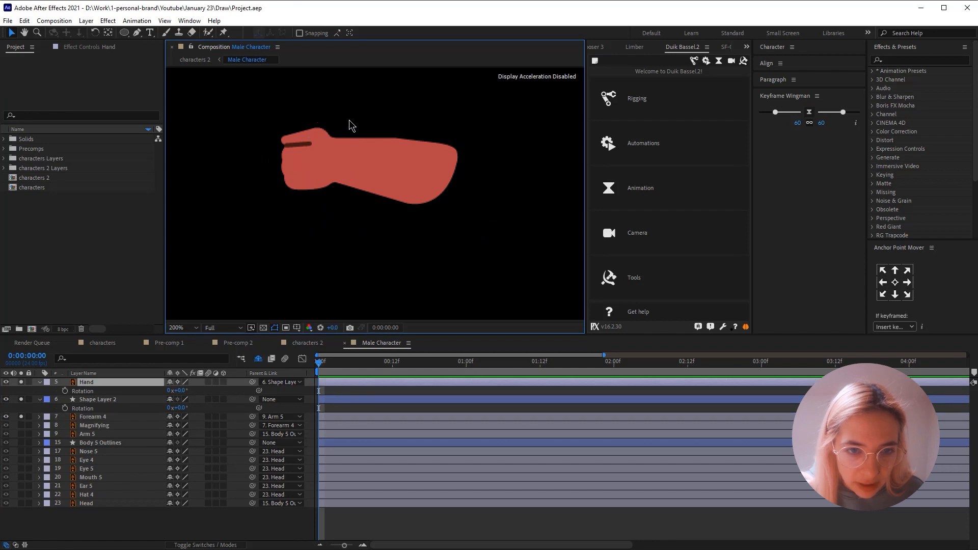
left_click(338, 162)
left_click(327, 155)
left_click(408, 170)
key("y")
left_click_drag(430, 170, 430, 176)
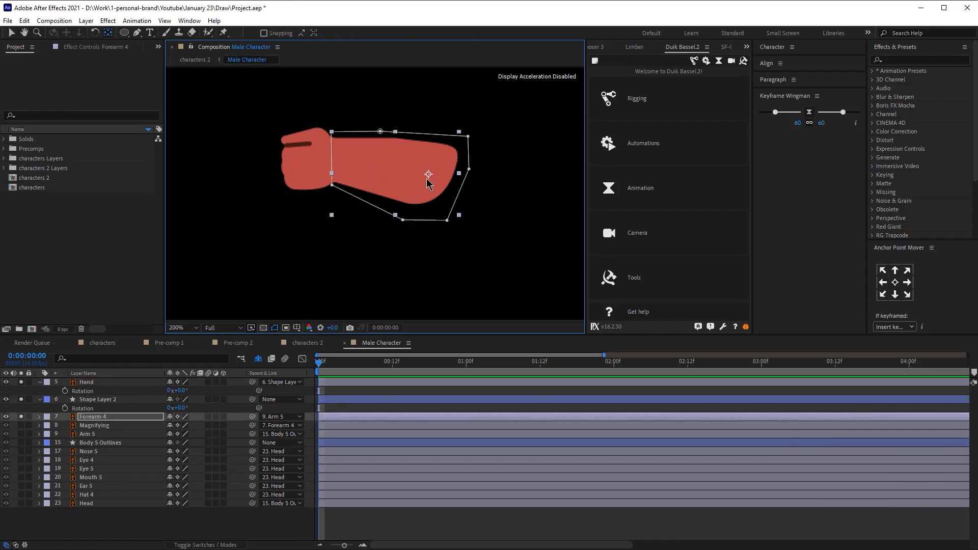
- Solo Arm 5 alongside the forearm layers and parent Shape Layer 2 to Forearm 4
left_click(21, 434)
key("r")
left_click_drag(252, 399, 79, 417)
- Try two other elbow positions for Forearm 4's anchor point, testing each with a rotation and undoing the rotation
left_click_drag(429, 175, 416, 176)
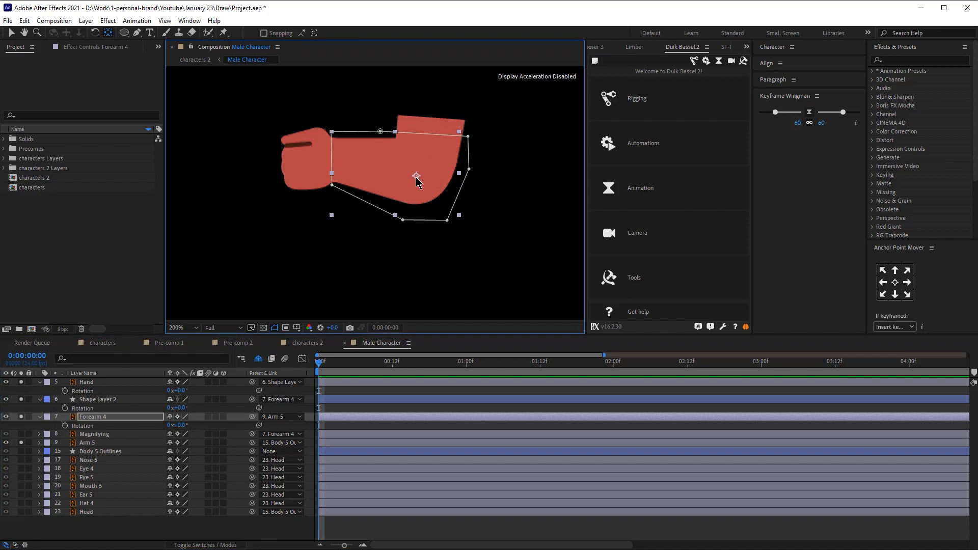
left_click_drag(181, 426, 198, 426)
key("ctrl+z")
left_click_drag(416, 176, 422, 167)
mouse_move(180, 425)
left_mouse_down()
mouse_move(168, 425)
mouse_move(197, 425)
left_mouse_up()
key("ctrl+z")
key("r")
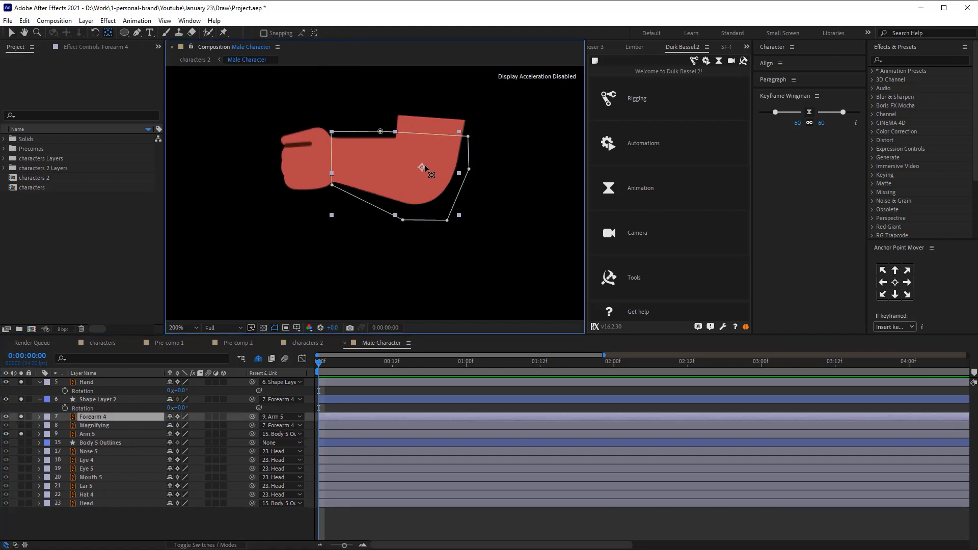
- Try Forearm 4's anchor point lower and closer to the outer elbow, test it at -10° rotation and undo the rotation
left_click_drag(422, 167, 430, 177)
key("v")
key("r")
left_click_drag(180, 425, 167, 416)
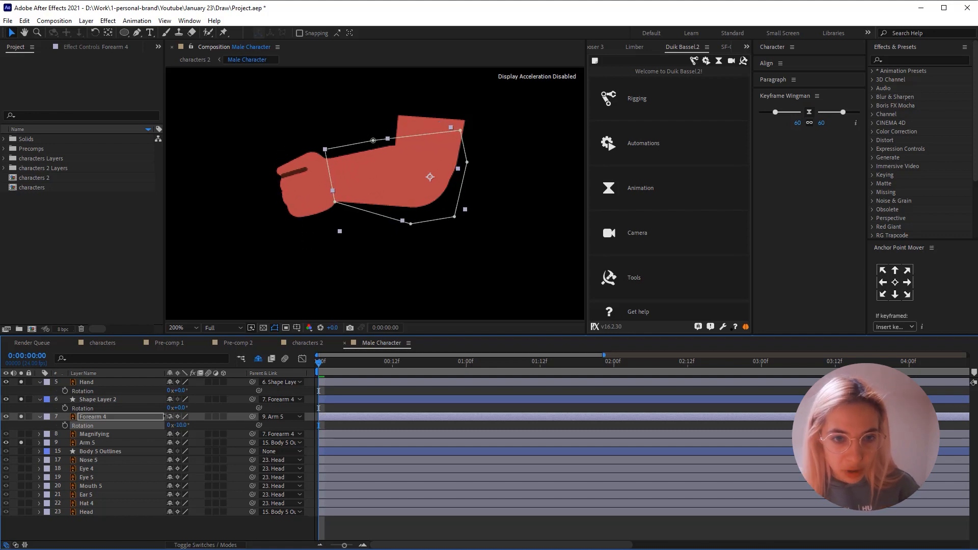
key("ctrl+z")
key("y")
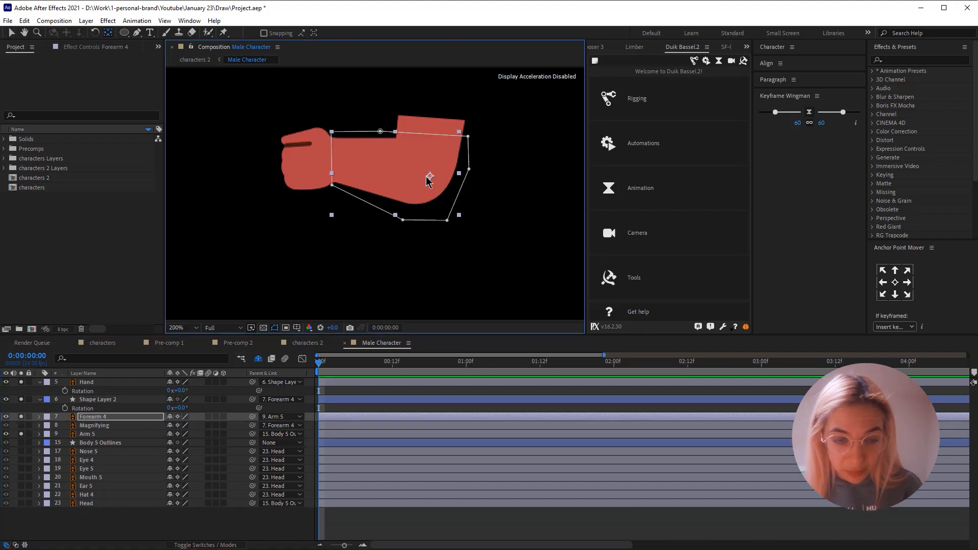
- Shift Forearm 4's anchor point slightly inward at the elbow, check the bend with rotations including 31°, and undo the rotations
left_click_drag(430, 179, 424, 176)
key("v")
key("r")
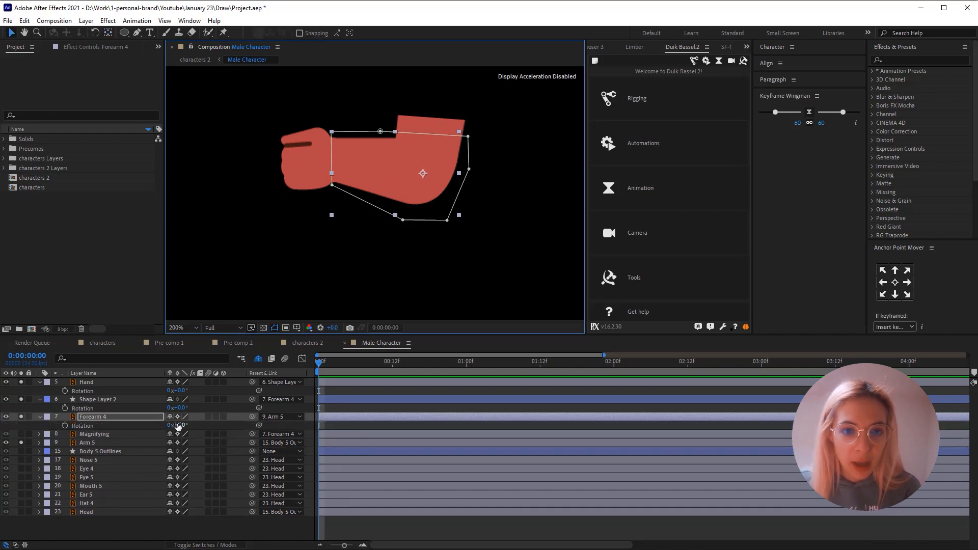
mouse_move(178, 425)
left_mouse_down()
mouse_move(165, 425)
mouse_move(187, 416)
left_mouse_up()
key("ctrl+z")
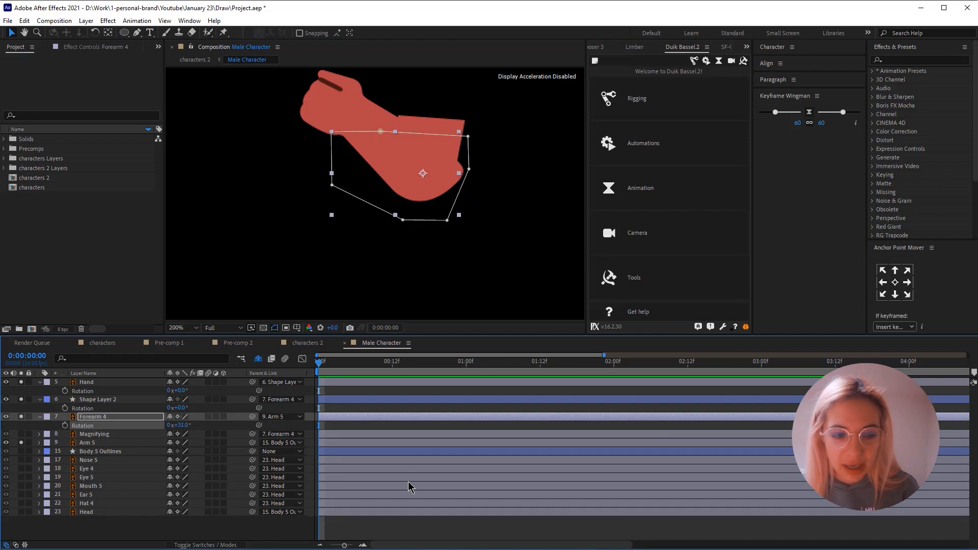
left_click_drag(178, 427, 183, 426)
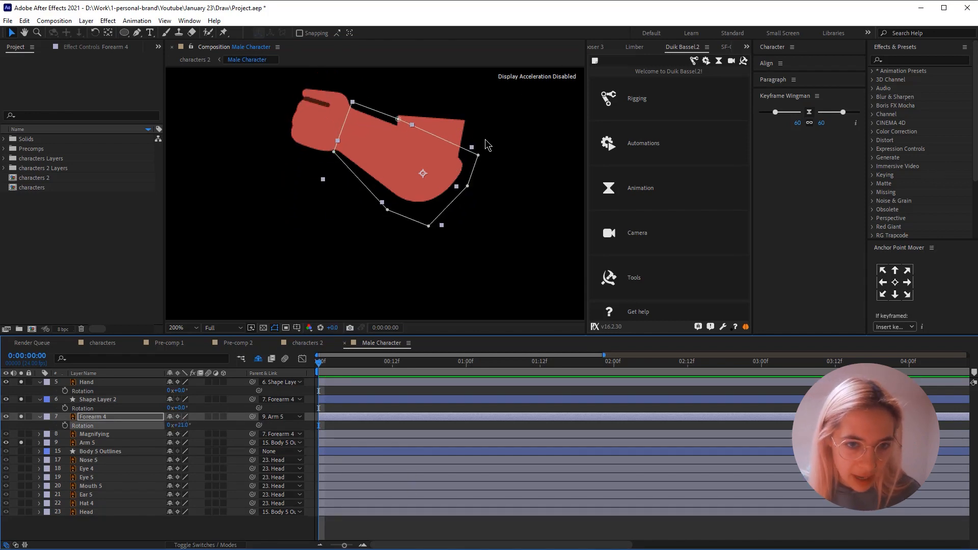
key("ctrl+z")
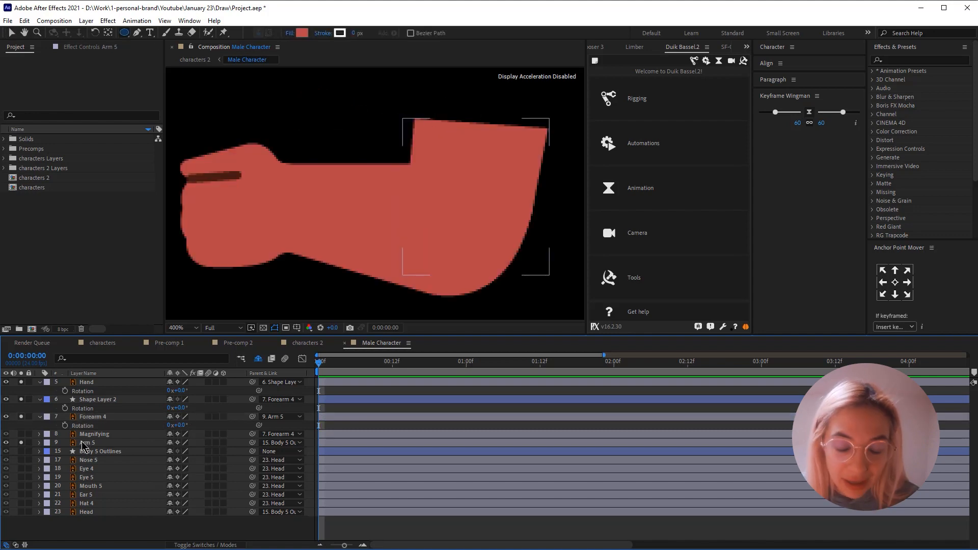
- Draw a circle as wide as the upper end of Arm 5 on a new shape layer and align it with the arm's edges
left_click(83, 444)
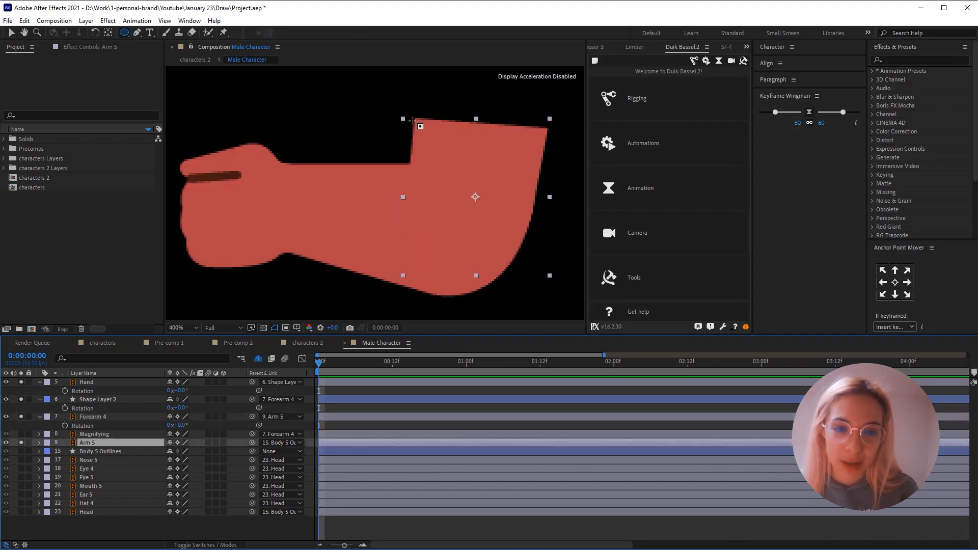
key("ctrl+shift+a")
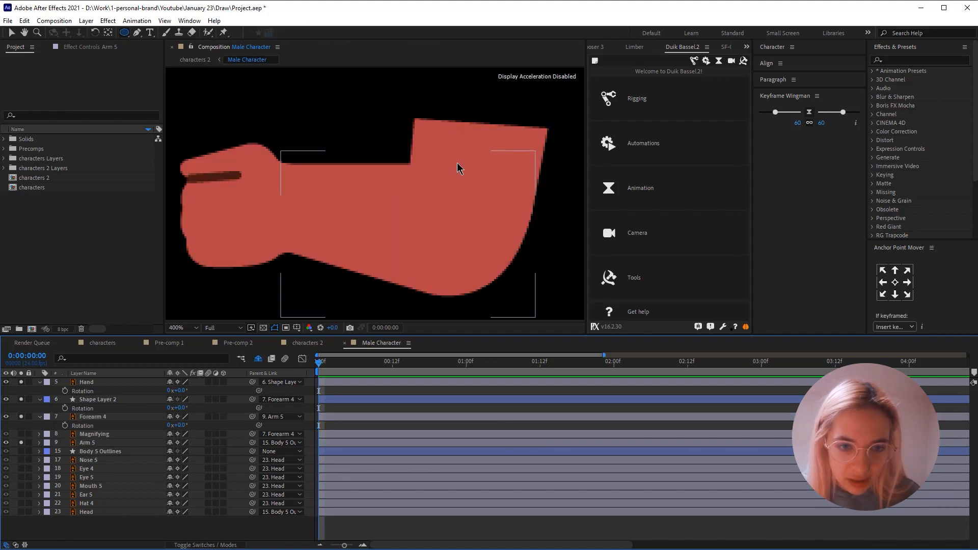
scroll(452, 130, "down", 1)
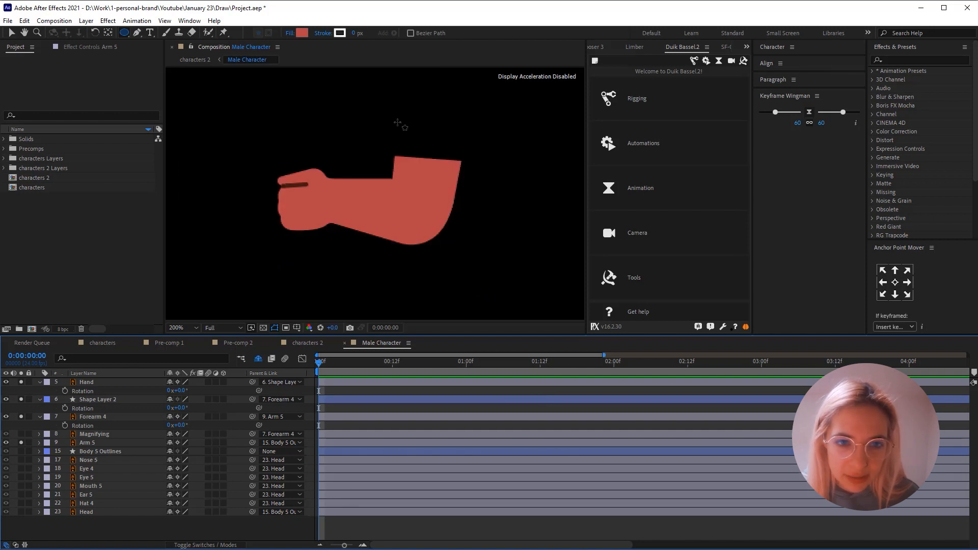
left_click_drag(395, 132, 457, 195)
key("period")
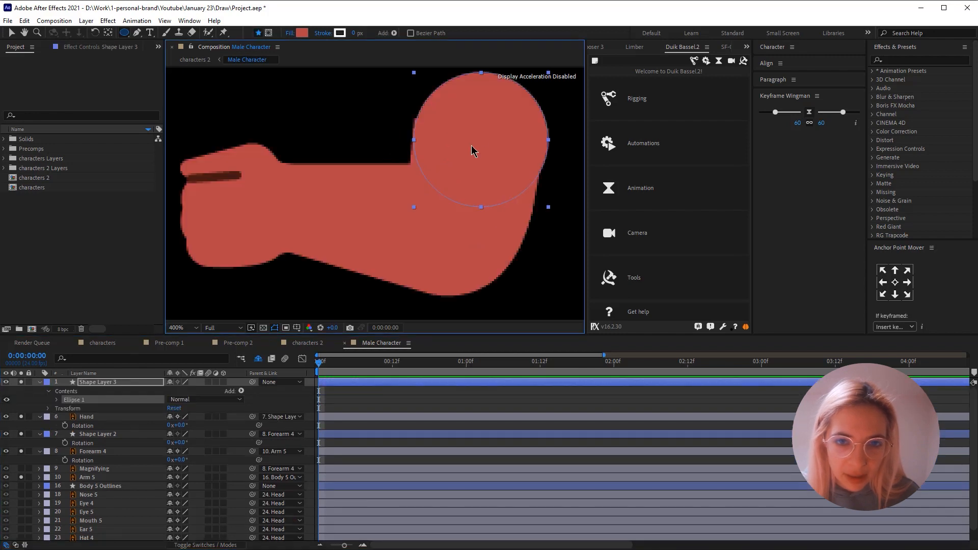
key("v")
left_click_drag(487, 125, 488, 117)
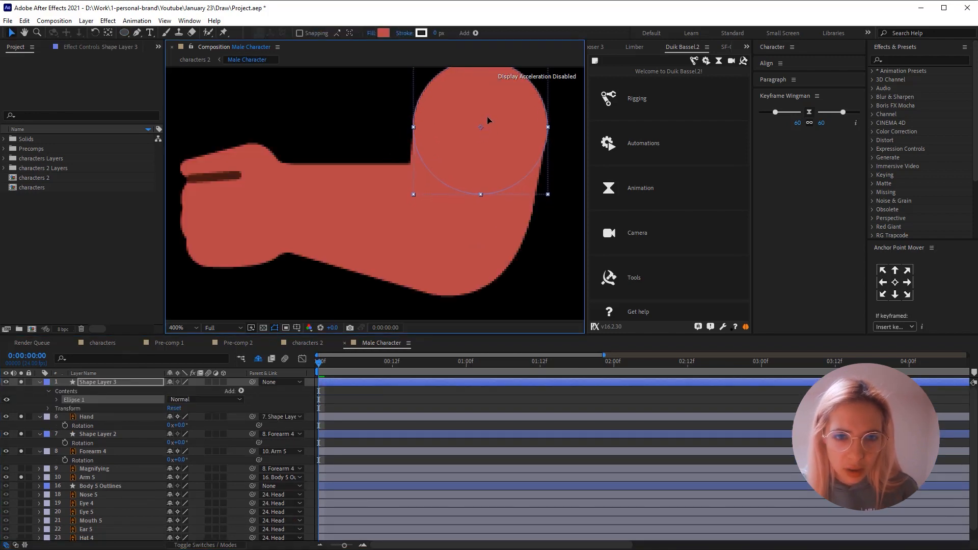
scroll(487, 116, "down", 1)
left_click(484, 119)
scroll(438, 181, "up", 1)
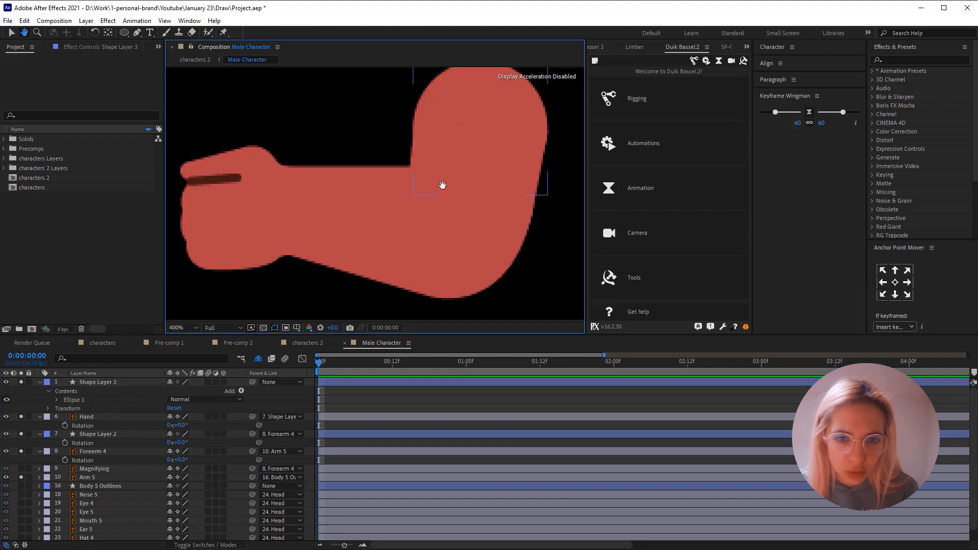
- Move Shape Layer 3 with the new circle directly below Arm 5 in the layer stack
left_click_drag(491, 87, 459, 136)
left_click(459, 136)
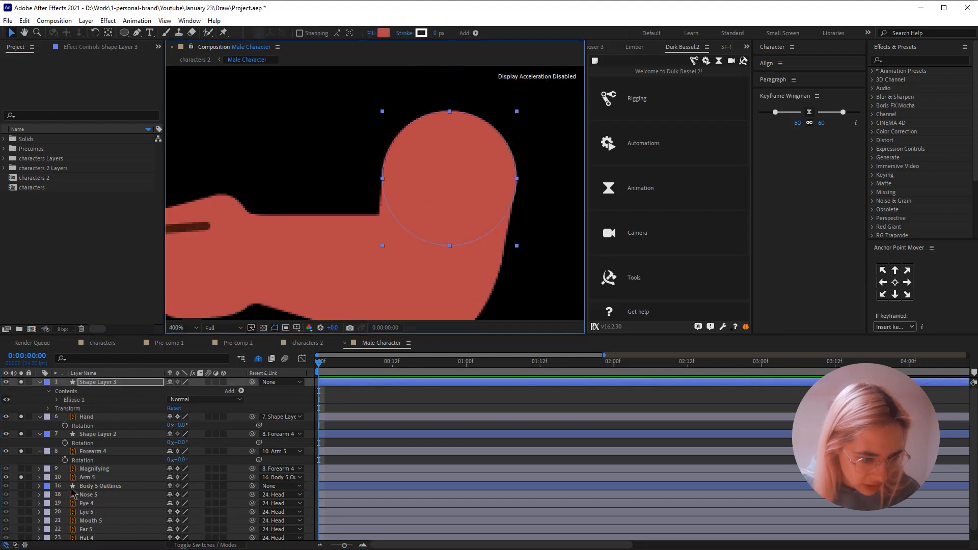
left_click_drag(85, 386, 77, 481)
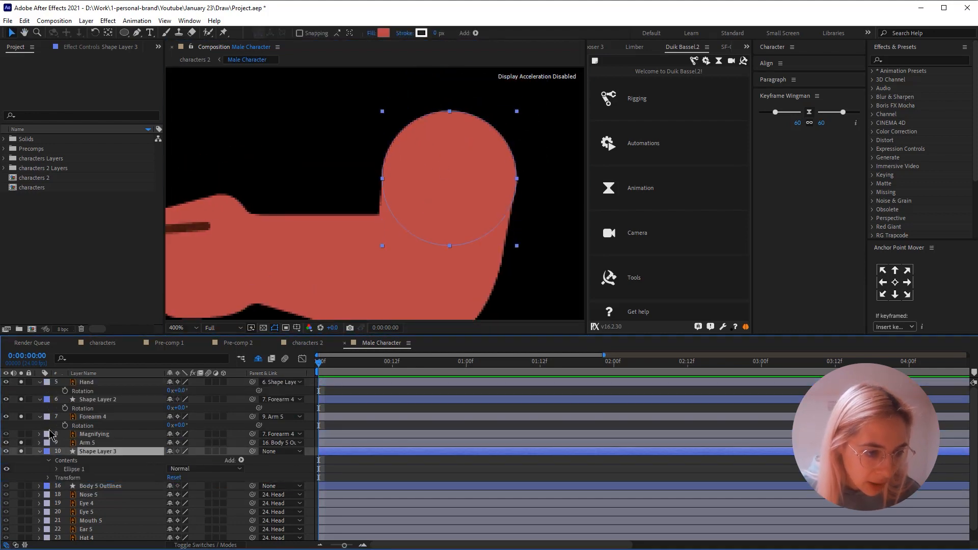
- Turn off solo for all the arm layers and the new circle to show the whole character
left_click_drag(26, 445, 32, 361)
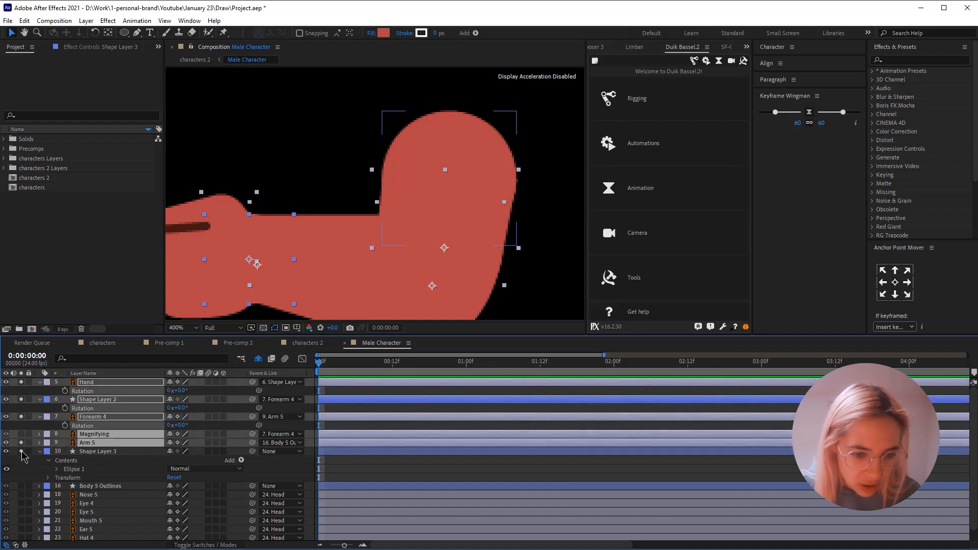
left_click_drag(21, 451, 25, 380)
left_click(395, 461)
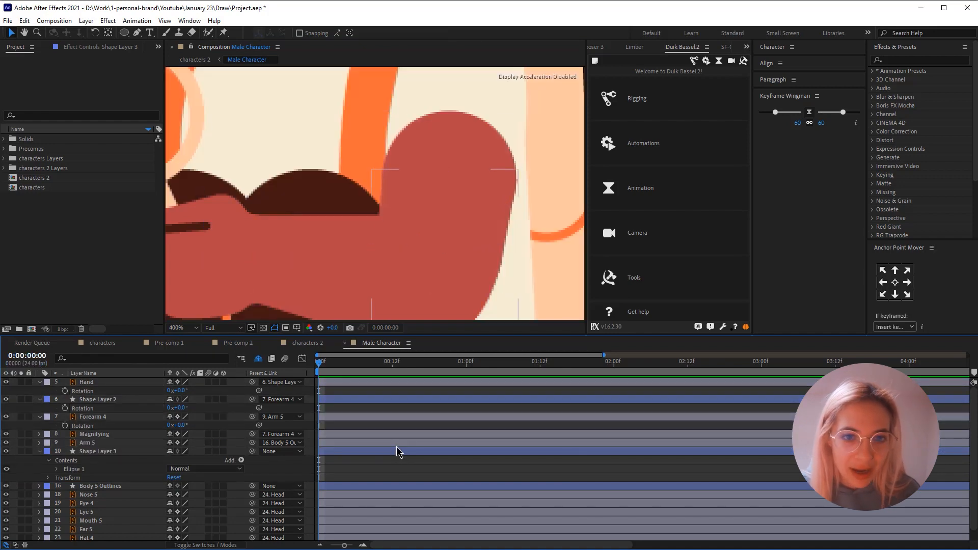
- Change the fill of Shape Layer 3 to the cream colour sampled from the character's shirt sleeve
left_click(396, 448)
key("comma")
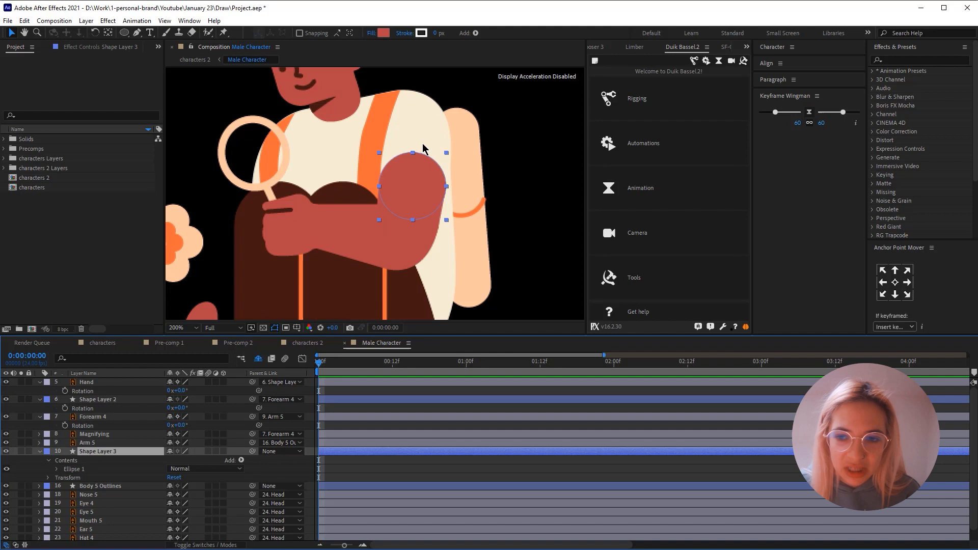
left_click(384, 33)
left_click(922, 317)
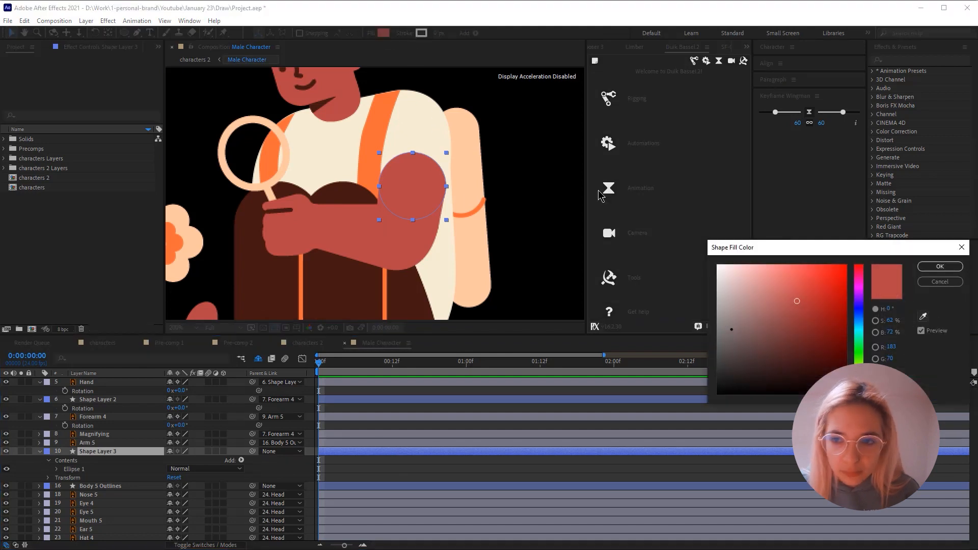
left_click(419, 116)
key("Return")
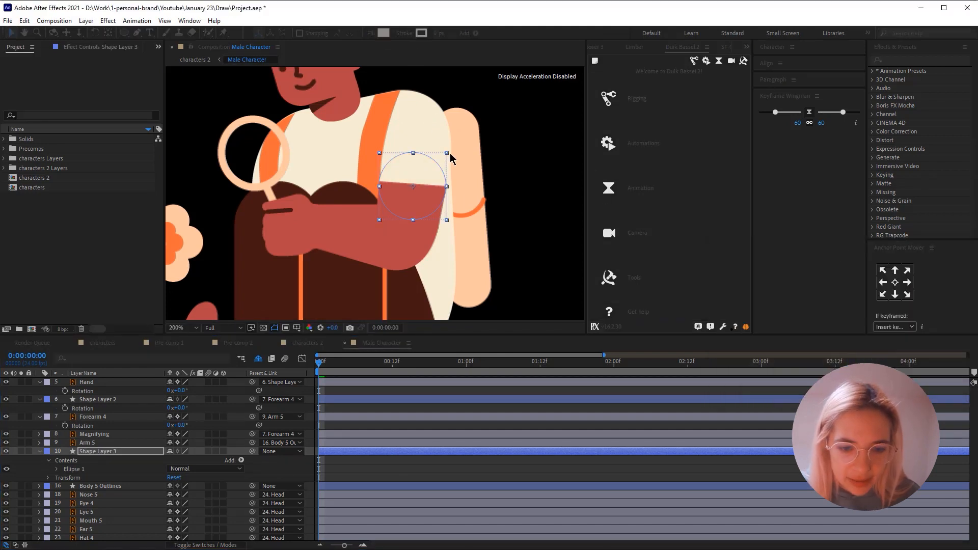
scroll(452, 172, "up", 1)
left_click(498, 461)
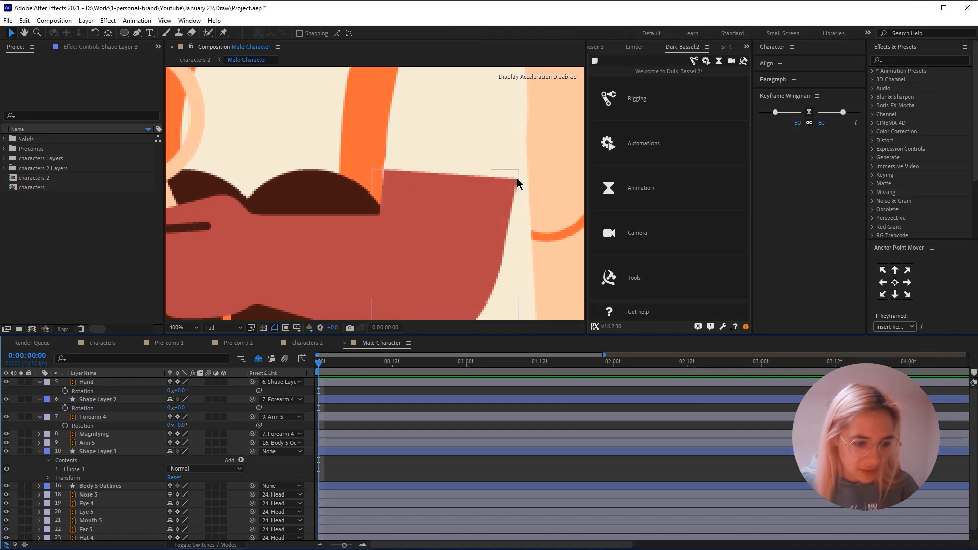
- Parent Arm 5 to Shape Layer 3 and Shape Layer 3 to Body 5 Outlines
left_click(95, 452)
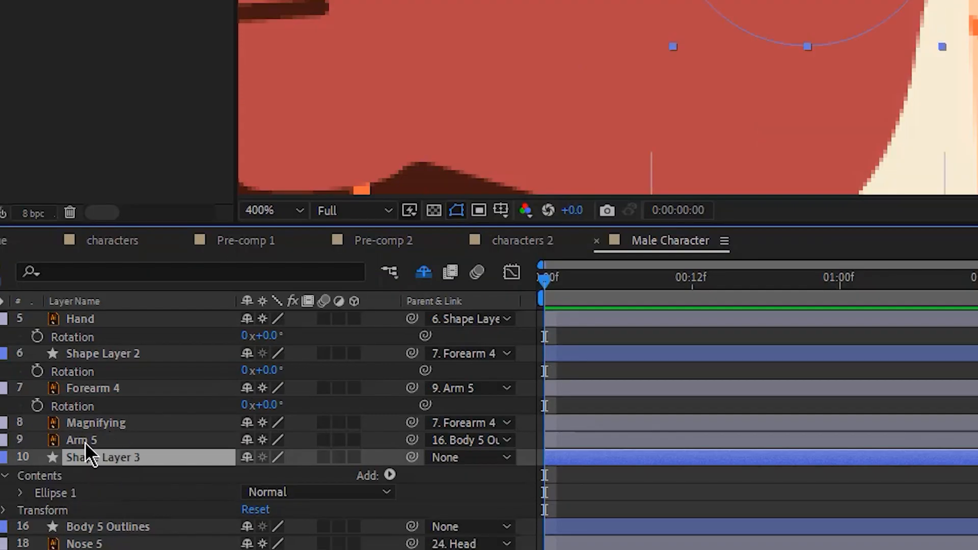
left_click(84, 440)
left_click_drag(412, 439, 114, 456)
left_click(113, 461)
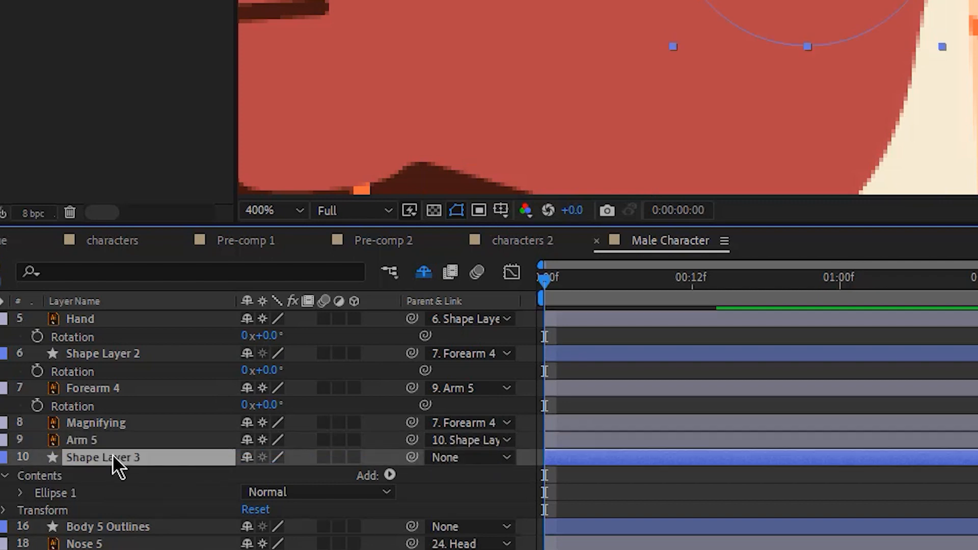
left_click_drag(412, 457, 118, 527)
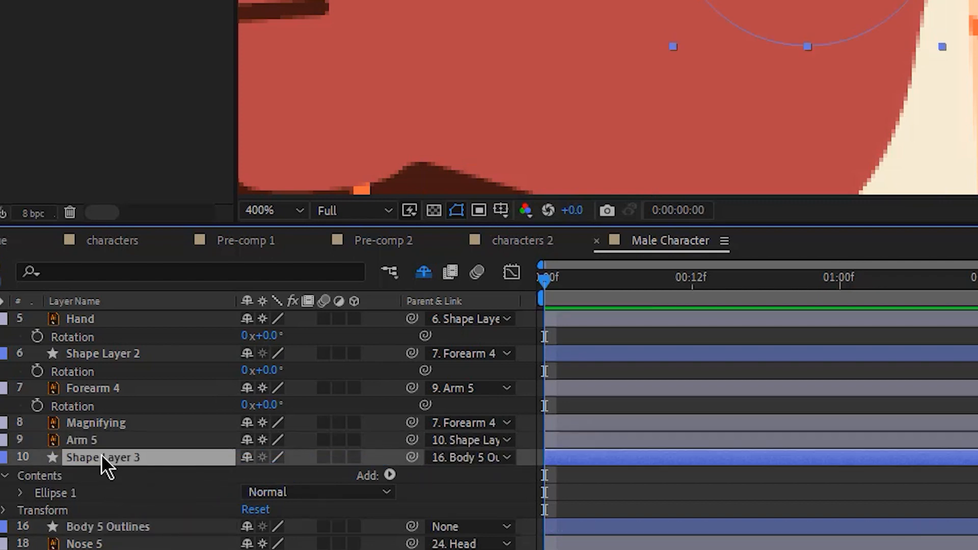
- Center Shape Layer 3's anchor point in its circle and test the arm's movement by changing the layer's rotation
key("r")
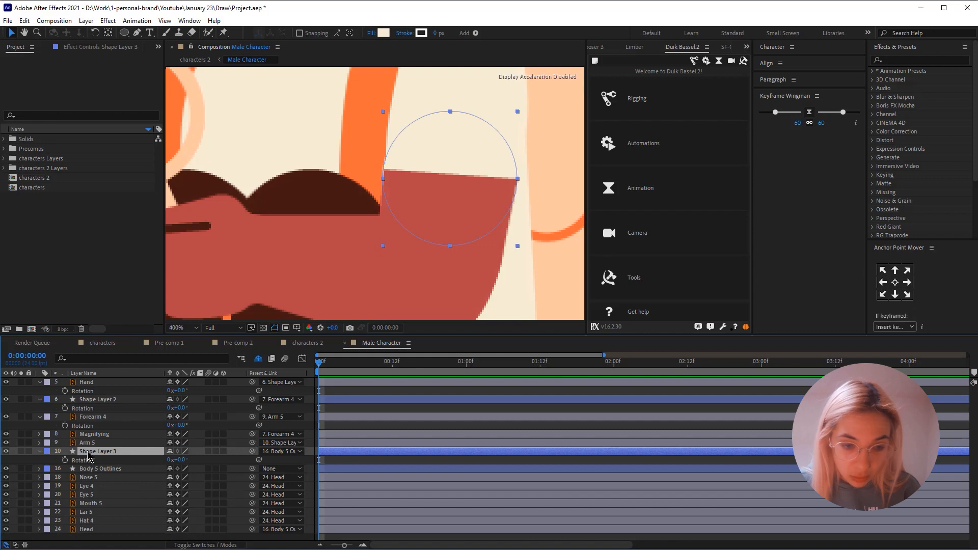
left_click(895, 283)
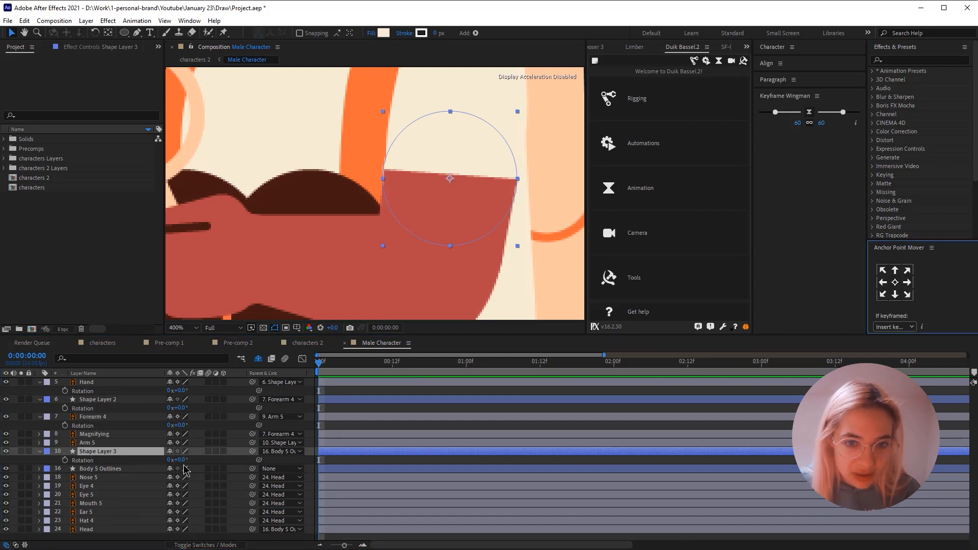
mouse_move(179, 459)
left_mouse_down()
mouse_move(152, 459)
mouse_move(170, 460)
left_mouse_up()
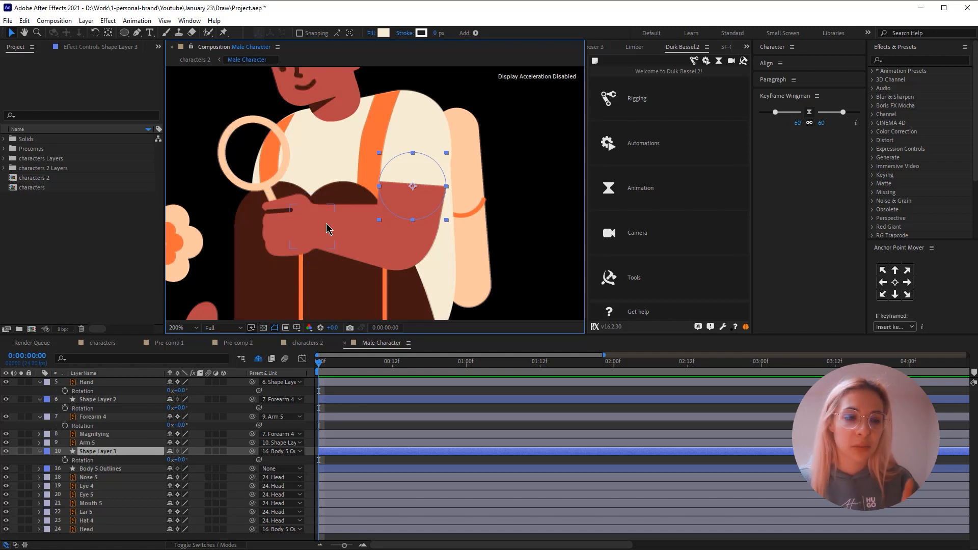
- Rig the arm with Duik's Auto-rig & IK on Shape Layer 2, Forearm 4 and Shape Layer 3, and test the controller
left_click(111, 400)
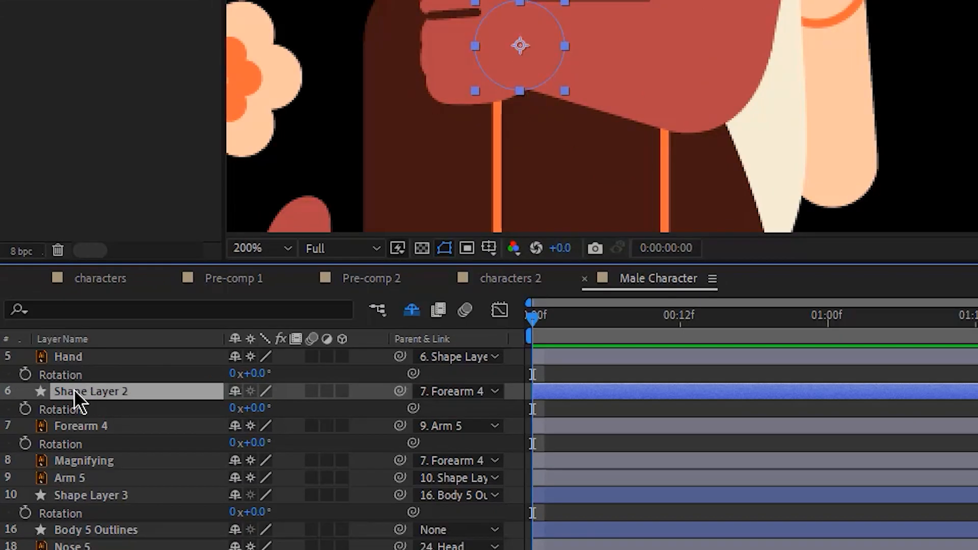
left_click(99, 428, "ctrl")
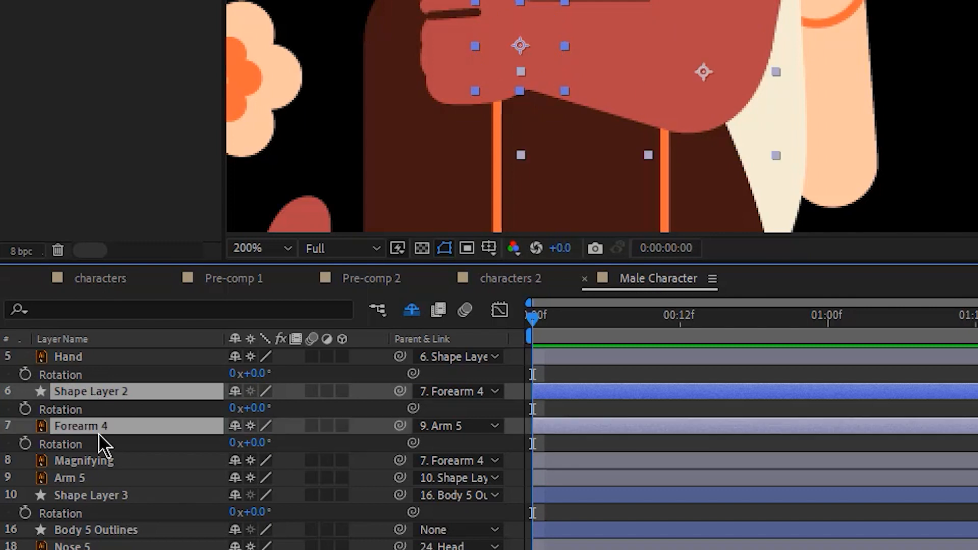
left_click(102, 497, "ctrl")
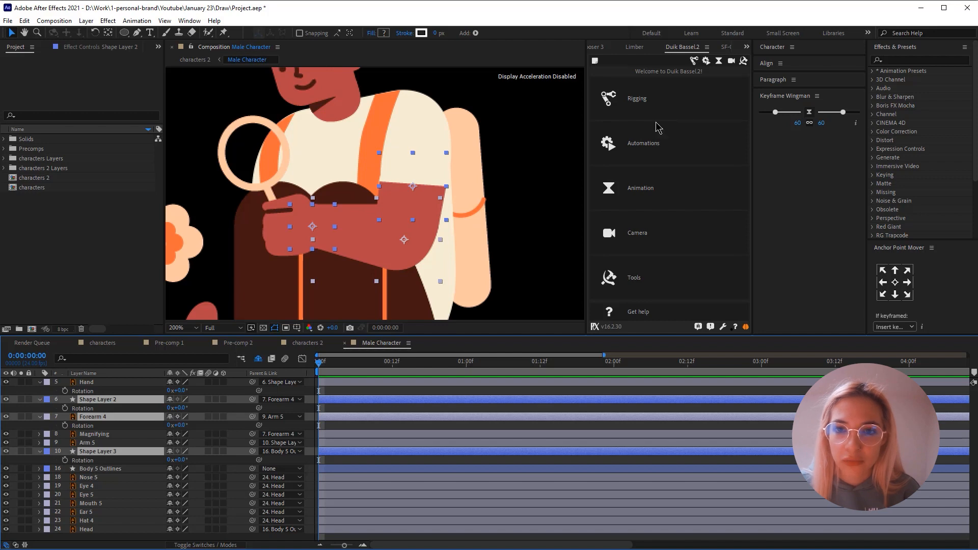
left_click(655, 103)
left_click(653, 90)
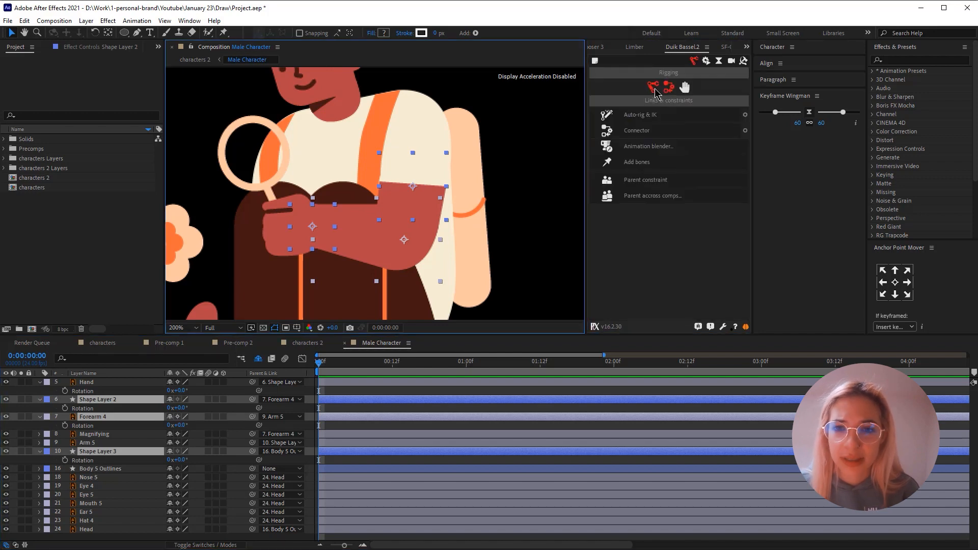
left_click(641, 114)
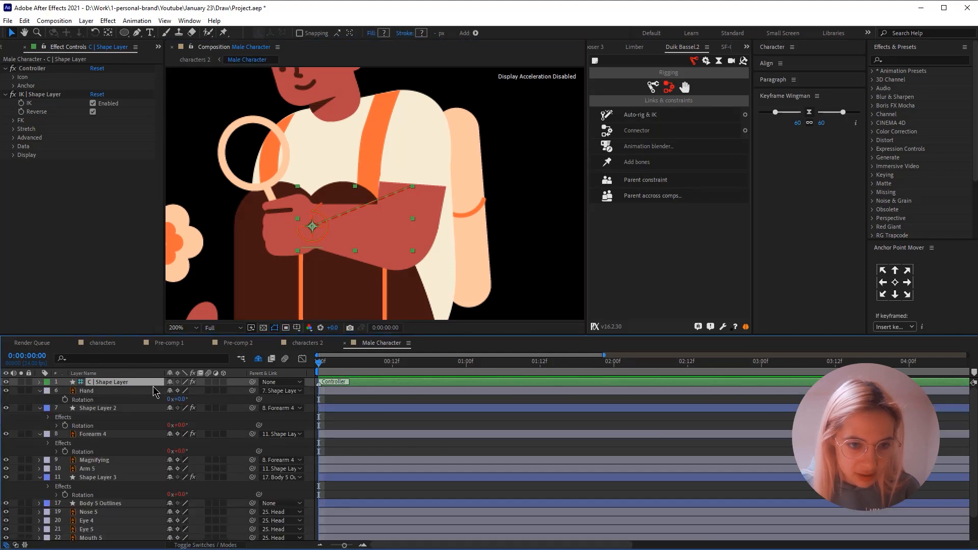
left_click_drag(313, 227, 345, 250)
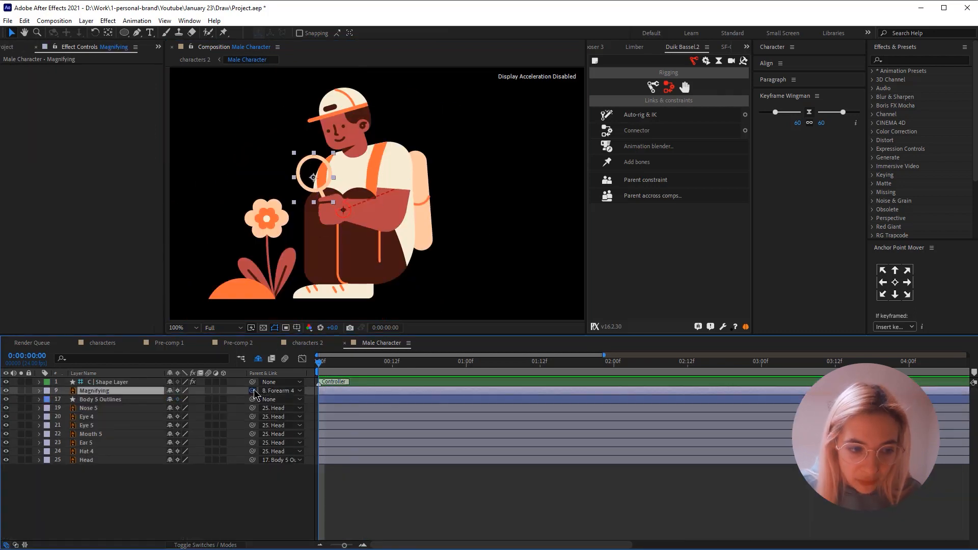
- Parent Magnifying to C | Shape Layer, test the controller's rotation, and undo the test rotation
left_click_drag(252, 391, 99, 385)
left_click(102, 383)
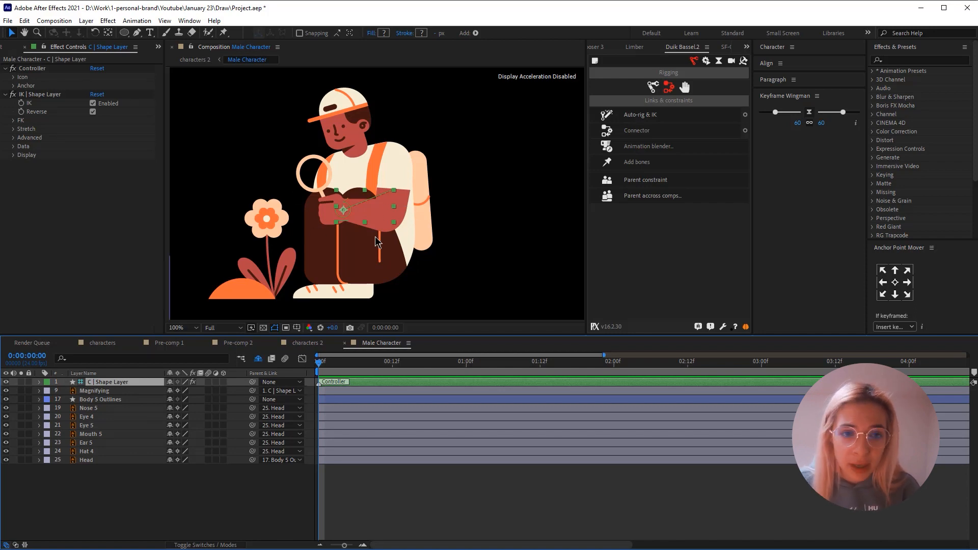
key("r")
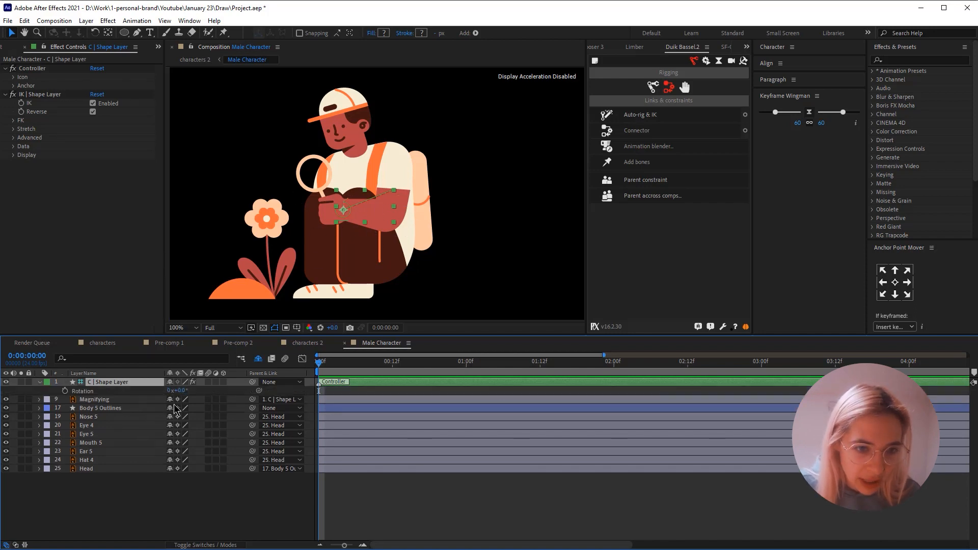
mouse_move(182, 392)
left_mouse_down()
mouse_move(172, 390)
mouse_move(192, 383)
left_mouse_up()
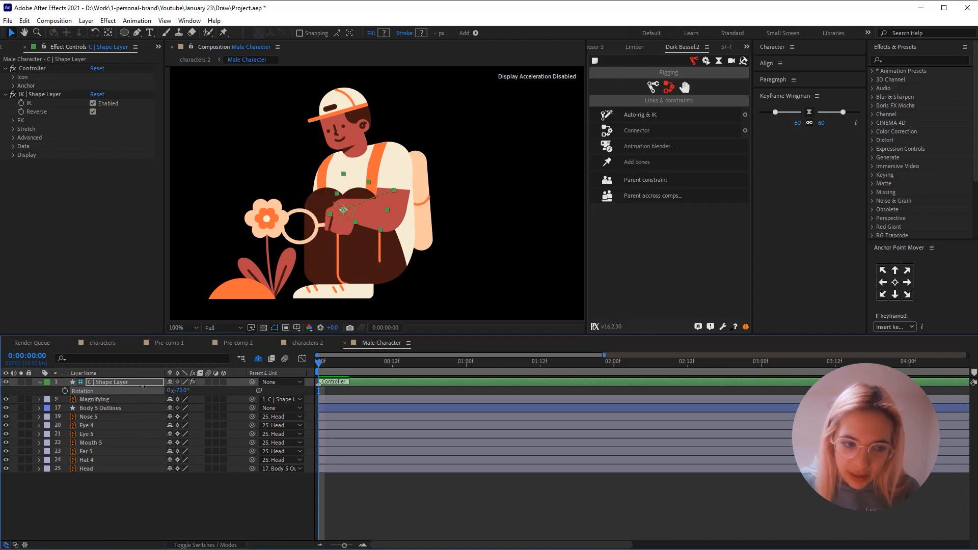
key("ctrl+z")
- Hide the Magnifying, Nose 5, Eye 4, Eye 5, Mouth 5, Ear 5 and Hat 4 layers from the timeline as shy layers
left_click(198, 484)
left_click(97, 399)
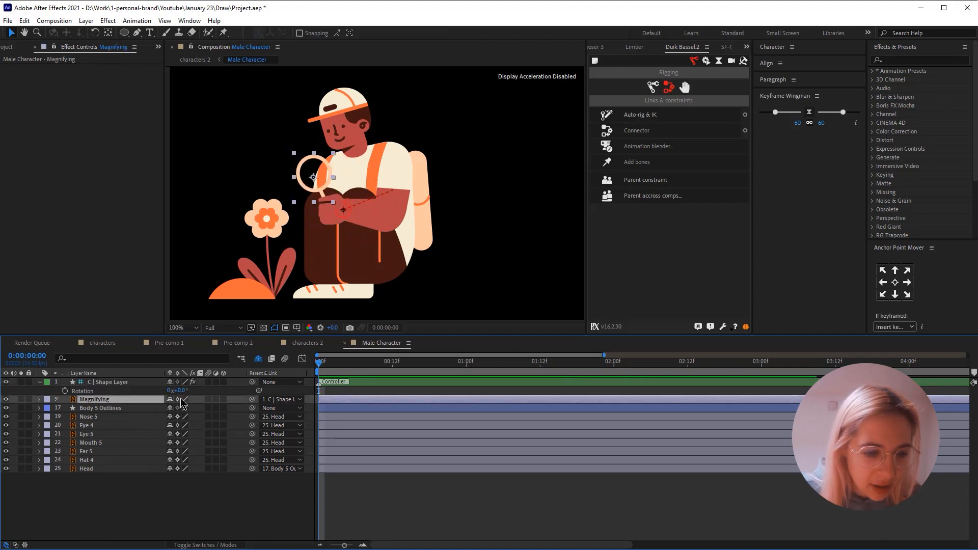
left_click(169, 400)
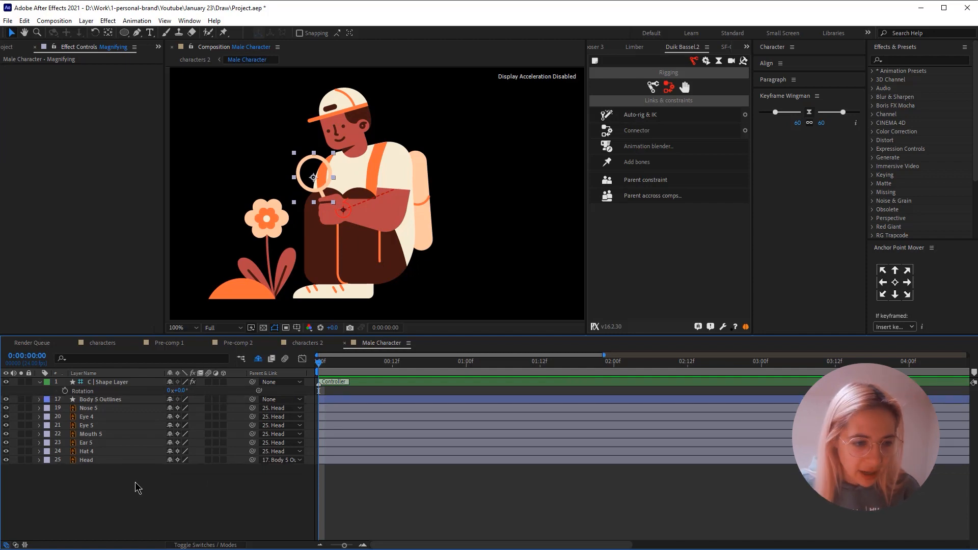
left_click(90, 409)
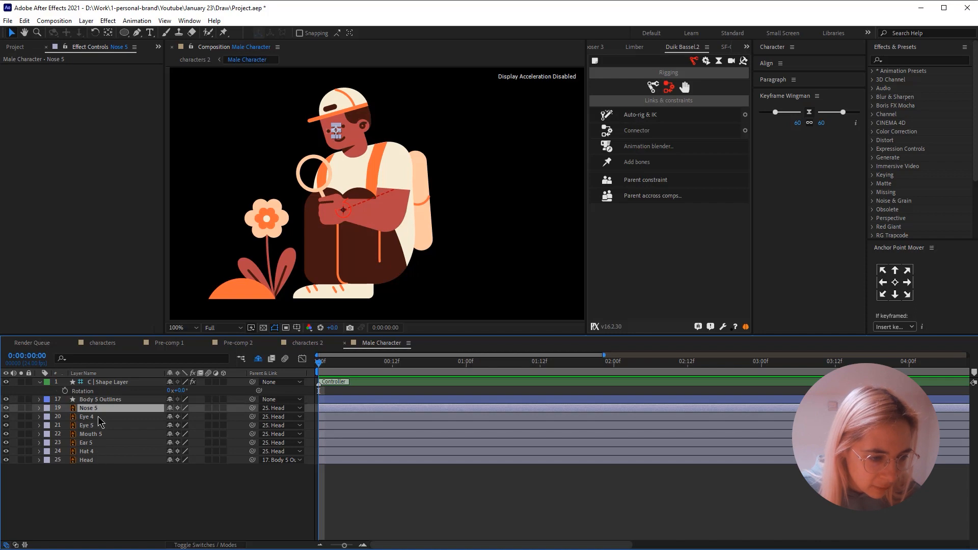
left_click(92, 443, "shift")
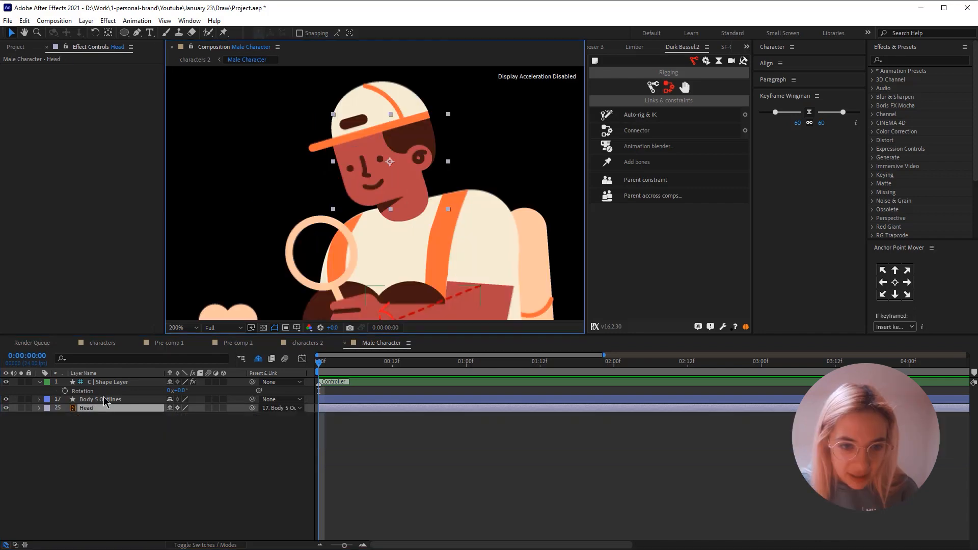
- Move the anchor point of Body 5 Outlines to the character's hip area inside the dark trousers
scroll(336, 241, "down", 2)
scroll(411, 268, "up", 2)
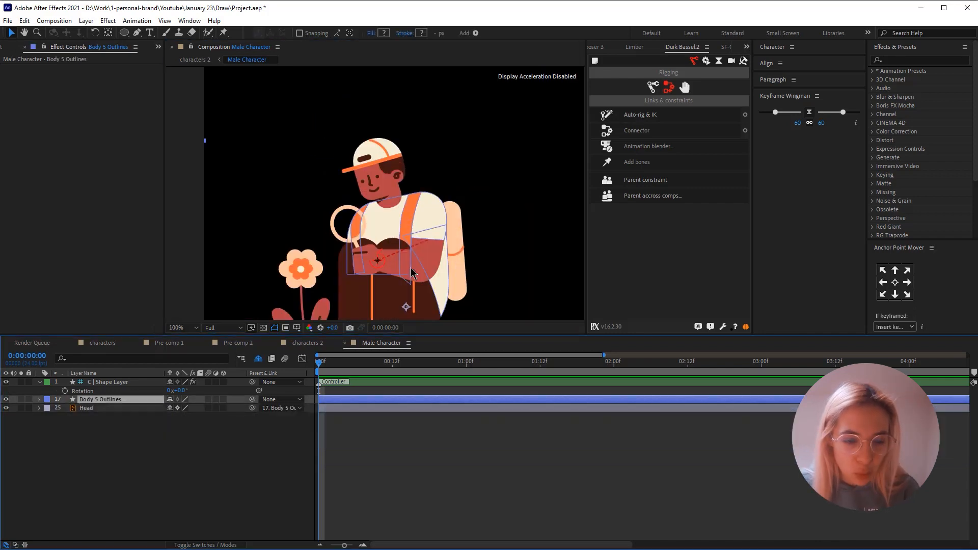
scroll(410, 268, "up", 1)
scroll(410, 269, "down", 1)
key("space")
left_click_drag(400, 259, 399, 210)
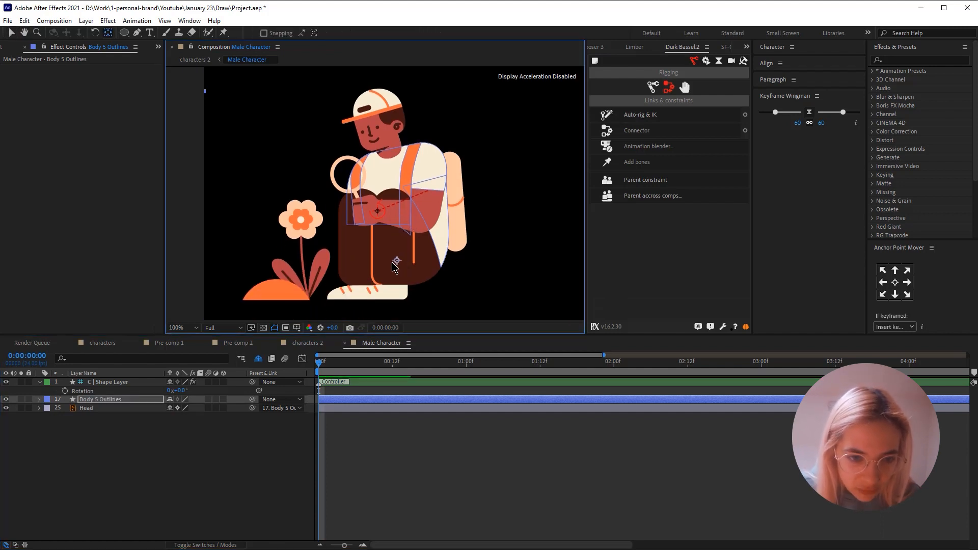
left_click_drag(392, 262, 391, 264)
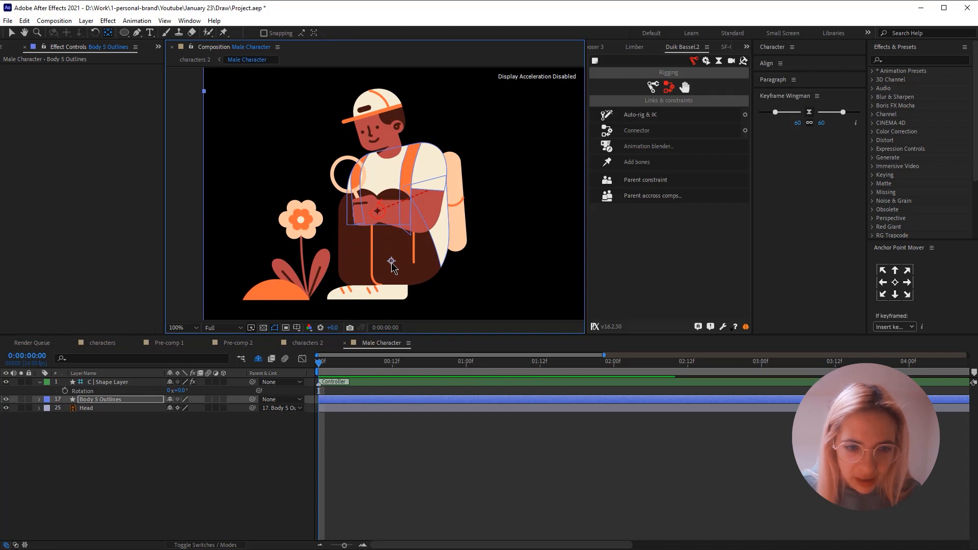
key("v")
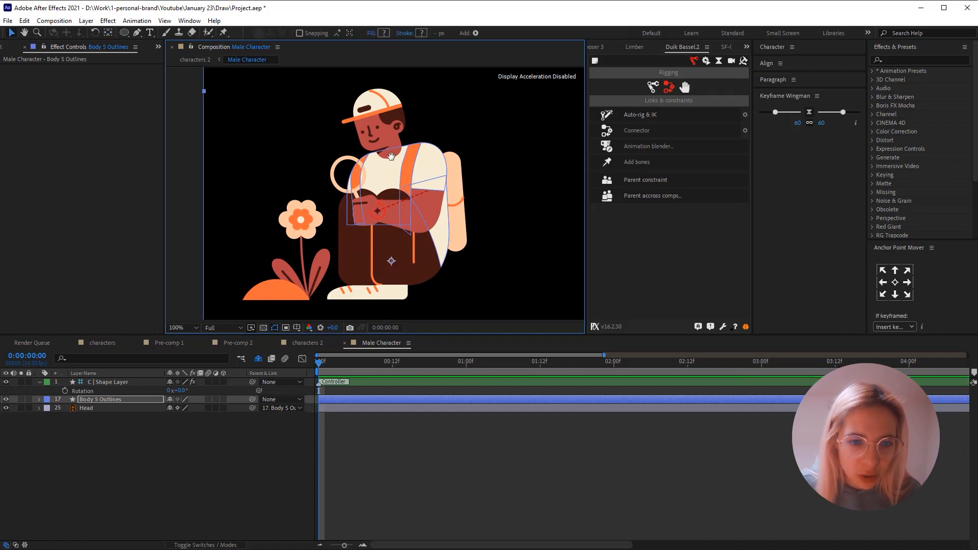
- Move the Head layer's anchor point down to where the jaw meets the neck
scroll(391, 156, "up", 2)
left_click(108, 407)
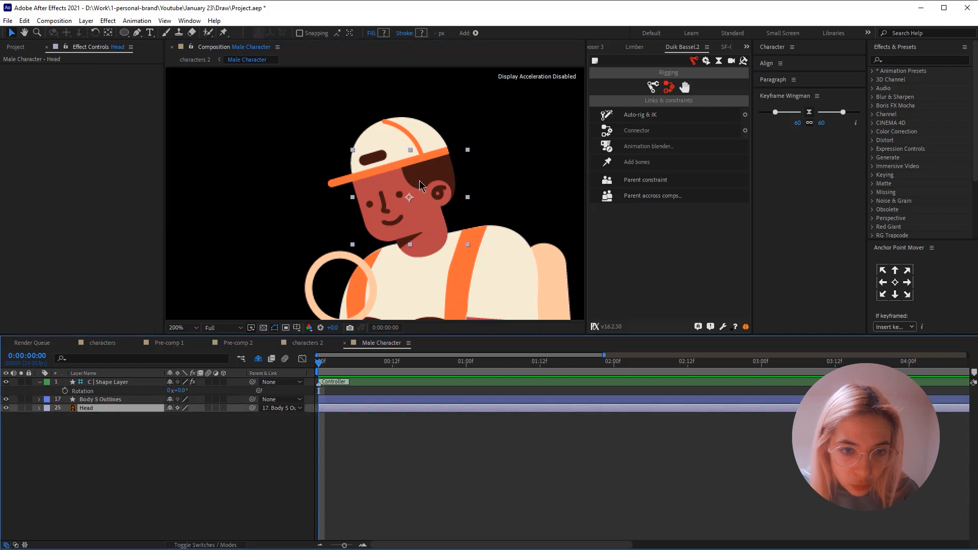
key("y")
left_click_drag(411, 197, 419, 229)
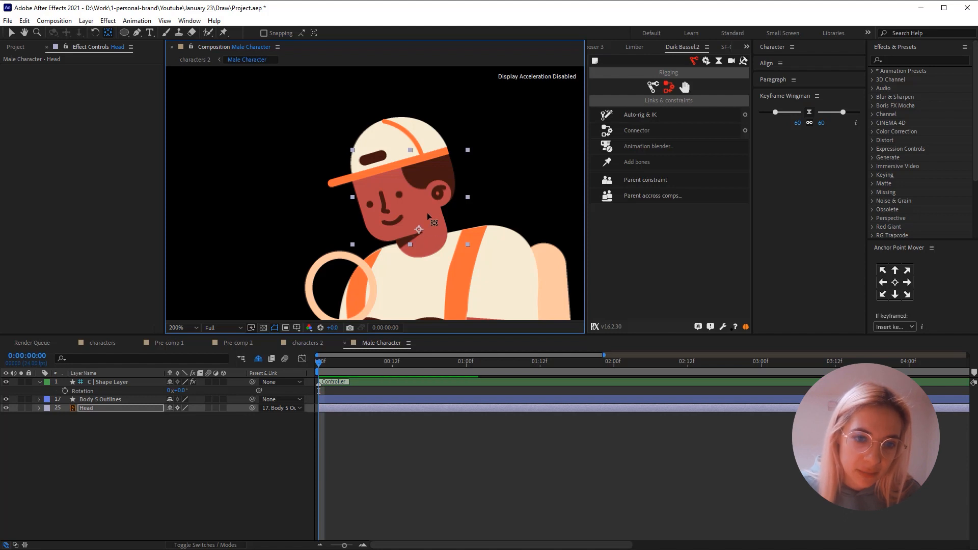
key("v")
- Set rotation keyframes at 0:00:00:00 on Body 5 Outlines and Head
left_click(112, 419)
left_click(101, 410)
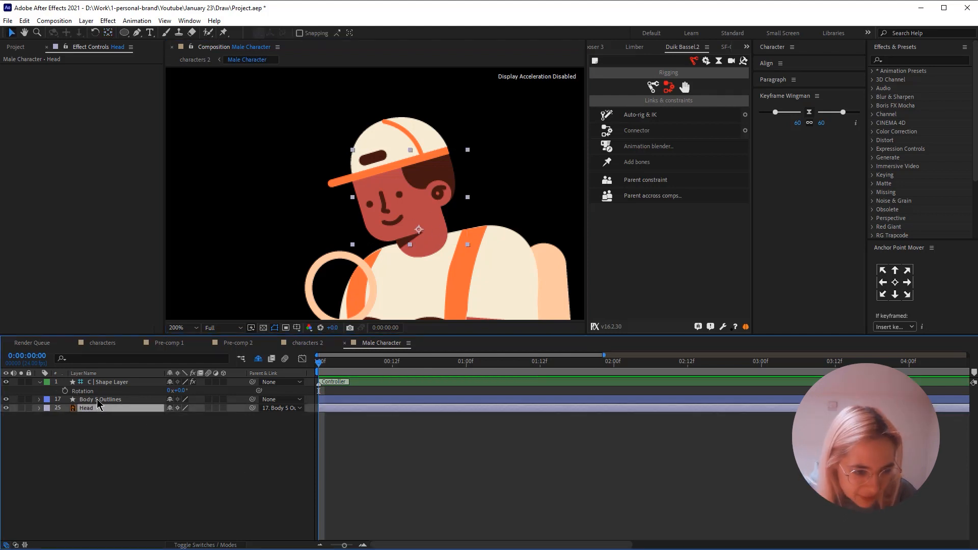
left_click(98, 402)
key("r")
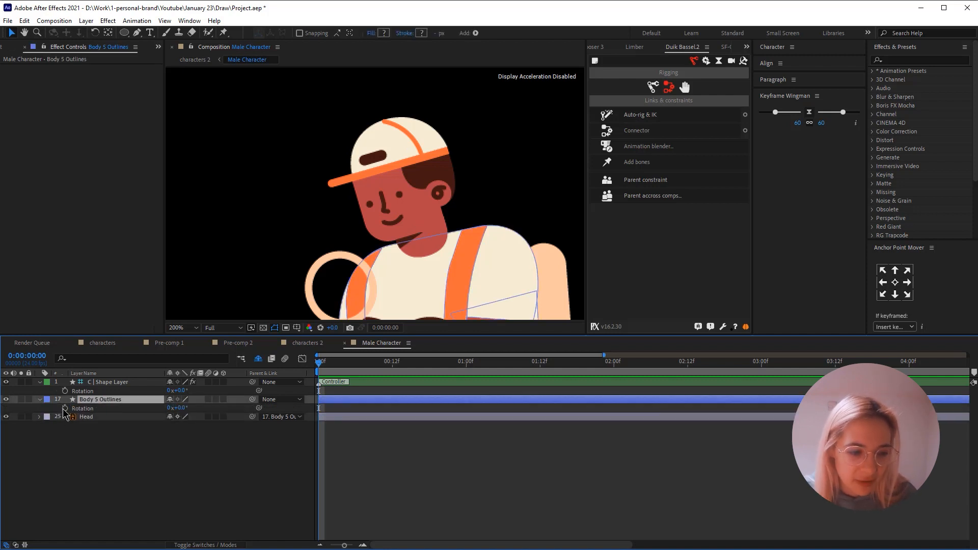
left_click(64, 408)
left_click(87, 417)
key("r")
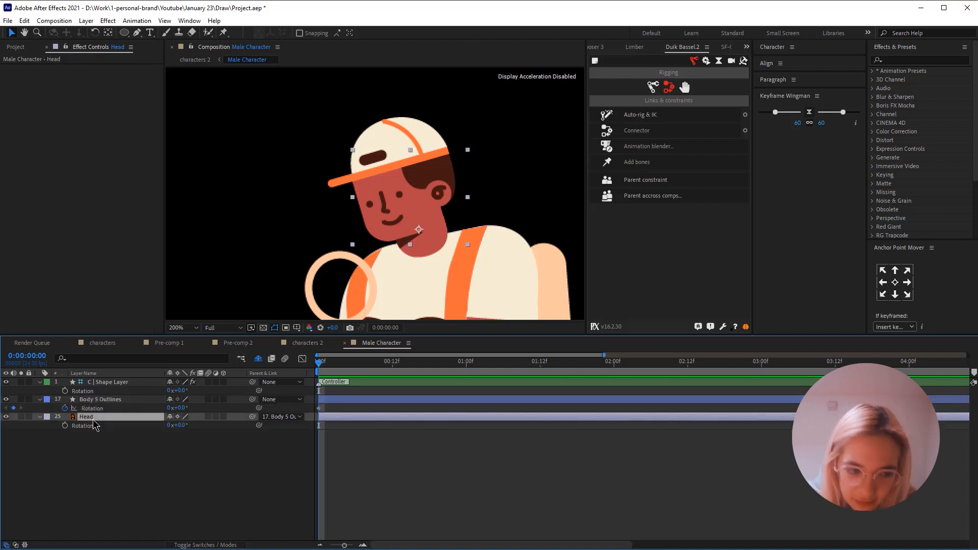
left_click(65, 426)
- Set a position keyframe on Body 5 Outlines and position and rotation keyframes on C | Shape Layer at 0:00:00:00
left_click(103, 401)
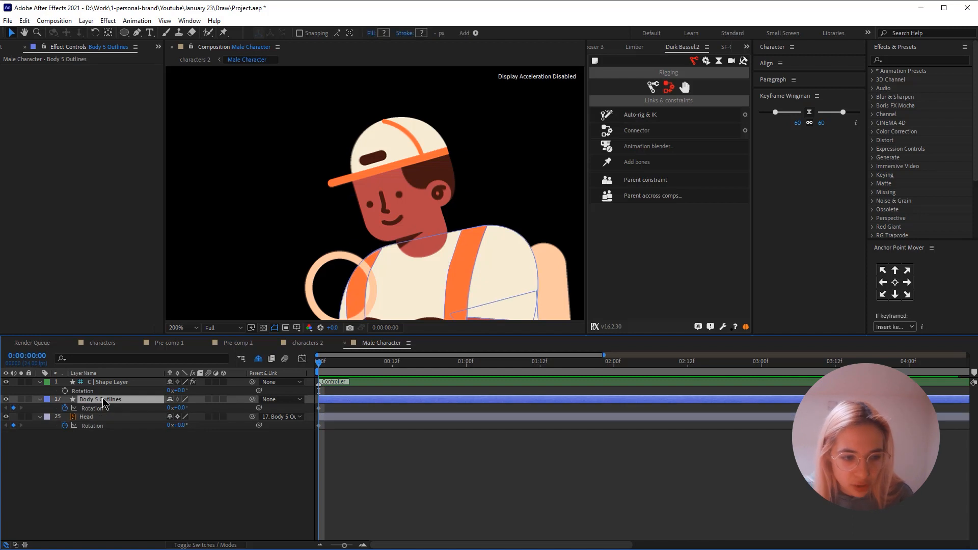
key("p")
left_click(65, 408)
left_click_drag(407, 239, 407, 109)
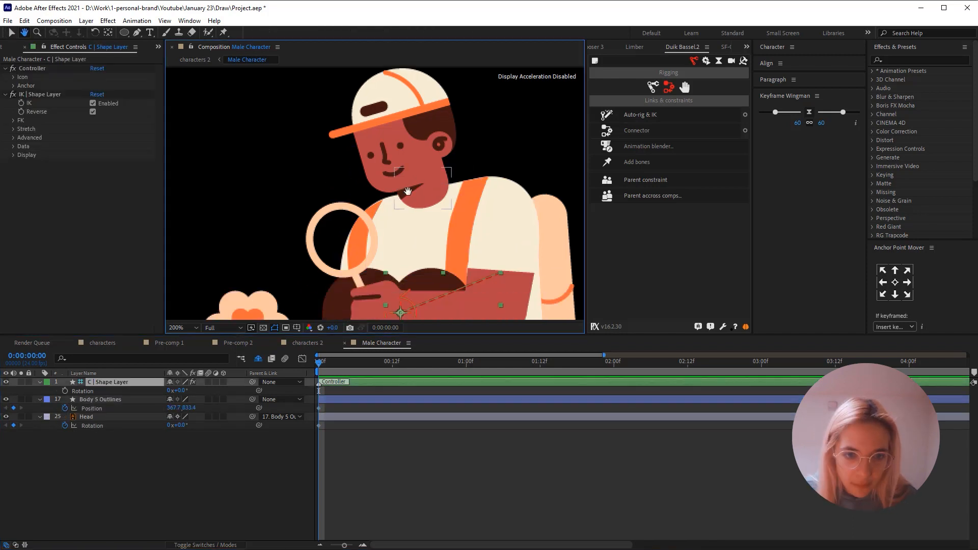
scroll(408, 162, "down", 1)
left_click_drag(408, 162, 408, 214)
key("v")
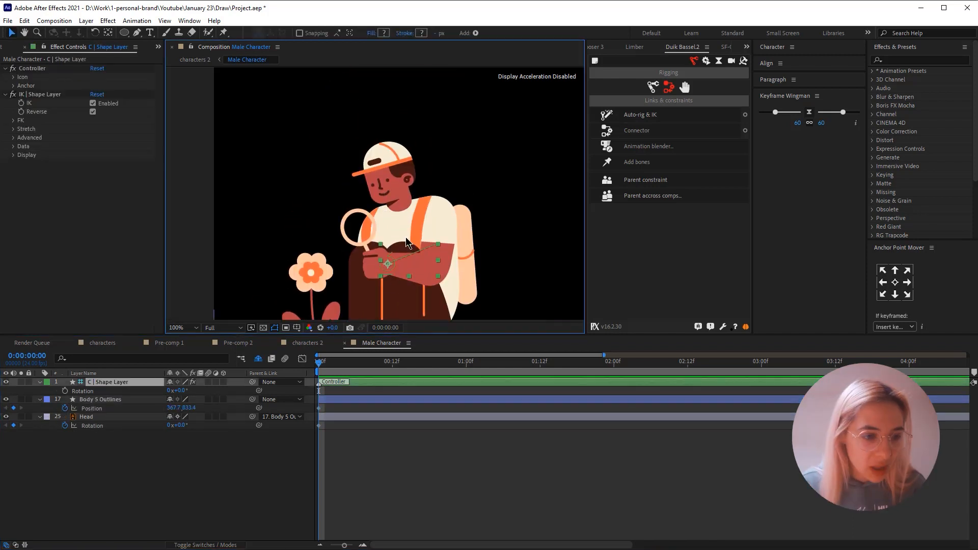
key("p")
left_click(64, 391)
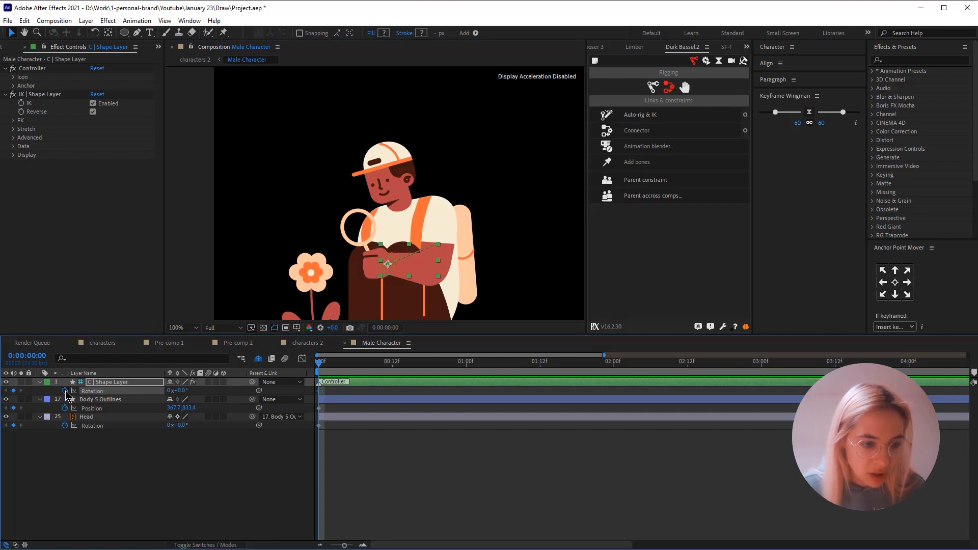
- Reveal the animated properties of C | Shape Layer, Body 5 Outlines and Head and apply Easy Ease to all their keyframes
key("u")
left_click(93, 418, "shift")
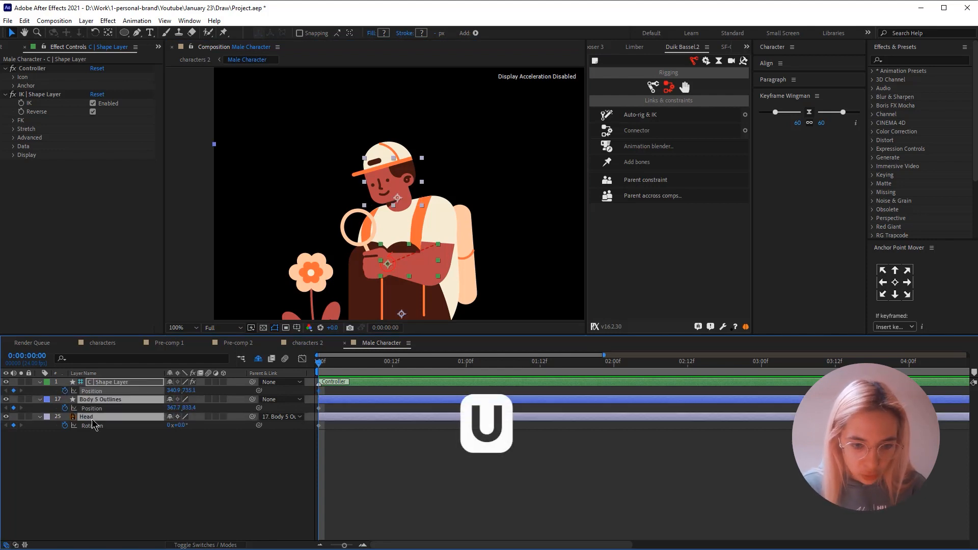
key("u")
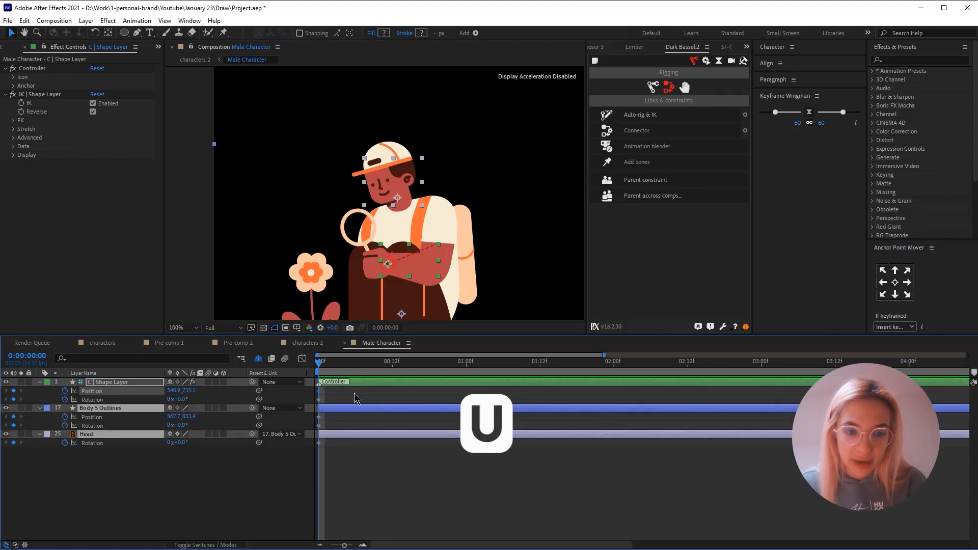
key("u")
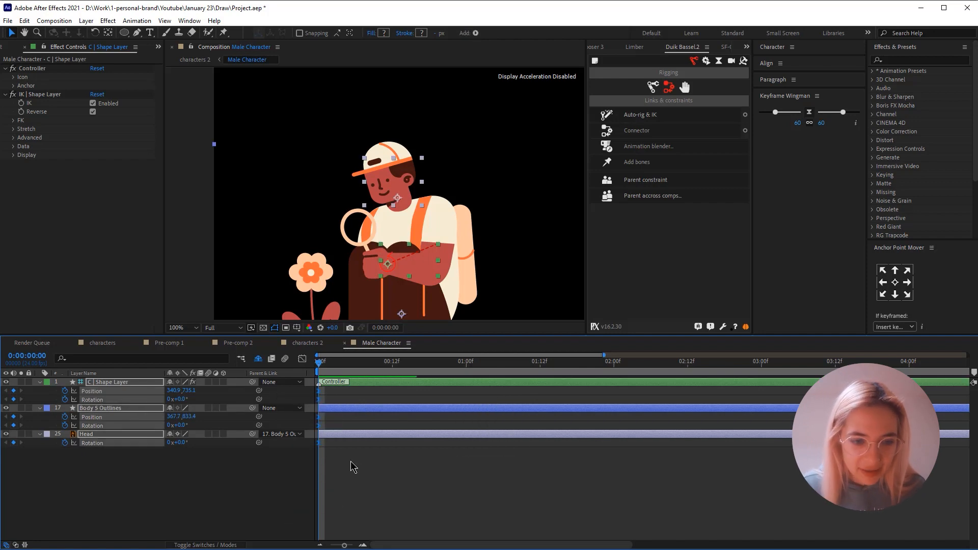
key("F9")
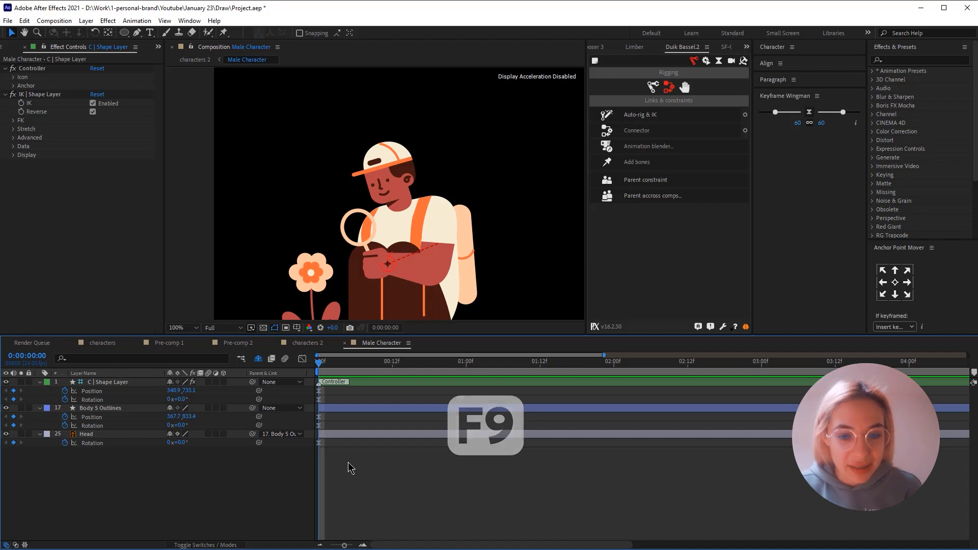
- Move all the starting keyframes of the controller, body and head to 0:00:00:12
left_click(394, 361)
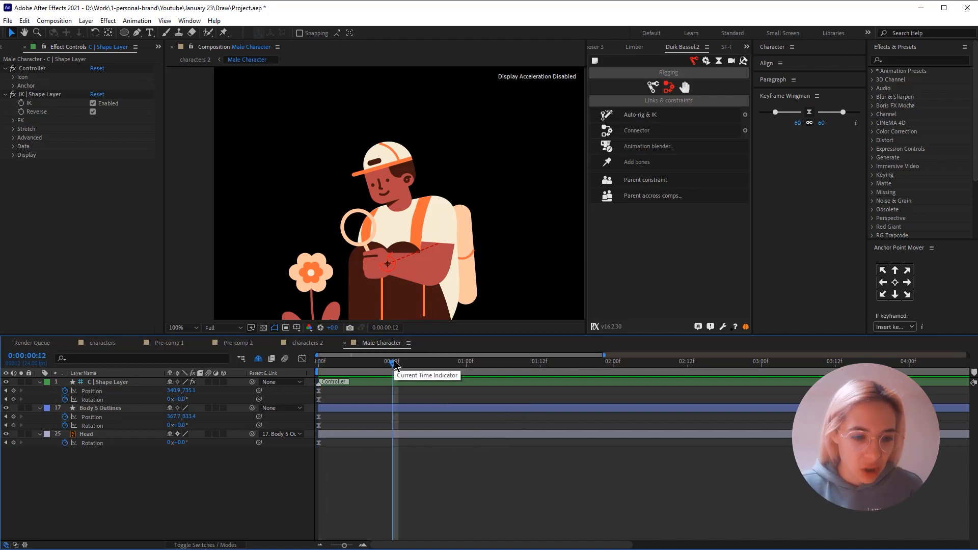
left_click_drag(336, 390, 283, 483)
left_click(326, 395)
left_click_drag(326, 365, 391, 377)
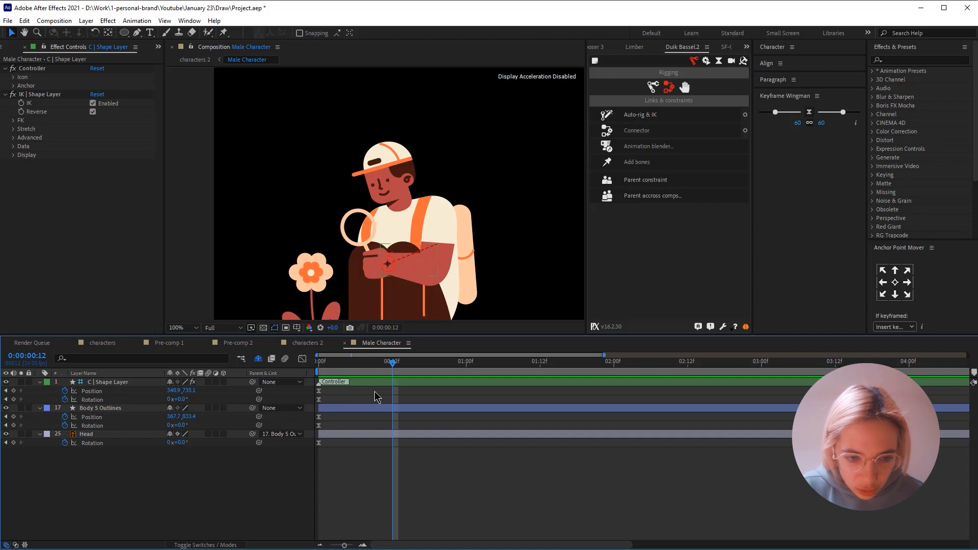
left_click_drag(374, 391, 287, 511)
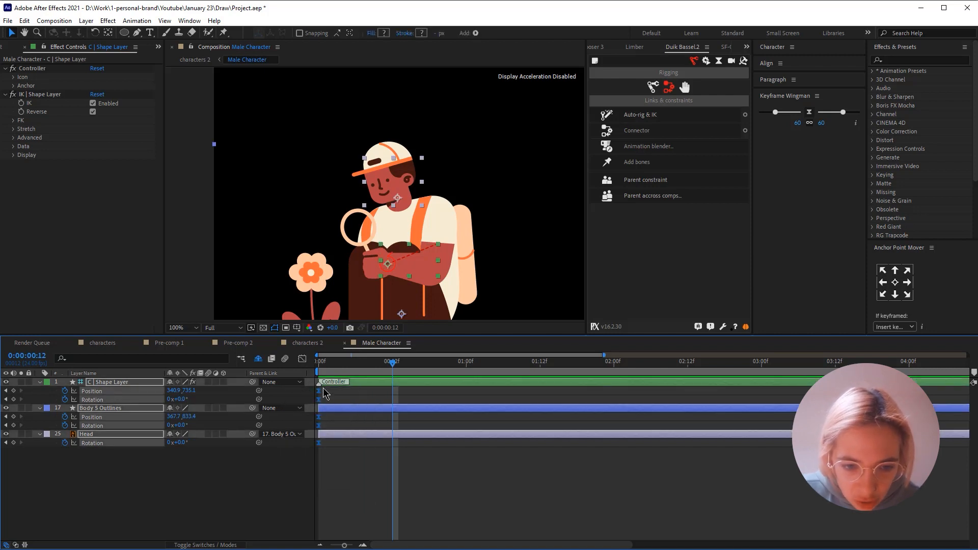
left_click_drag(320, 396, 390, 396)
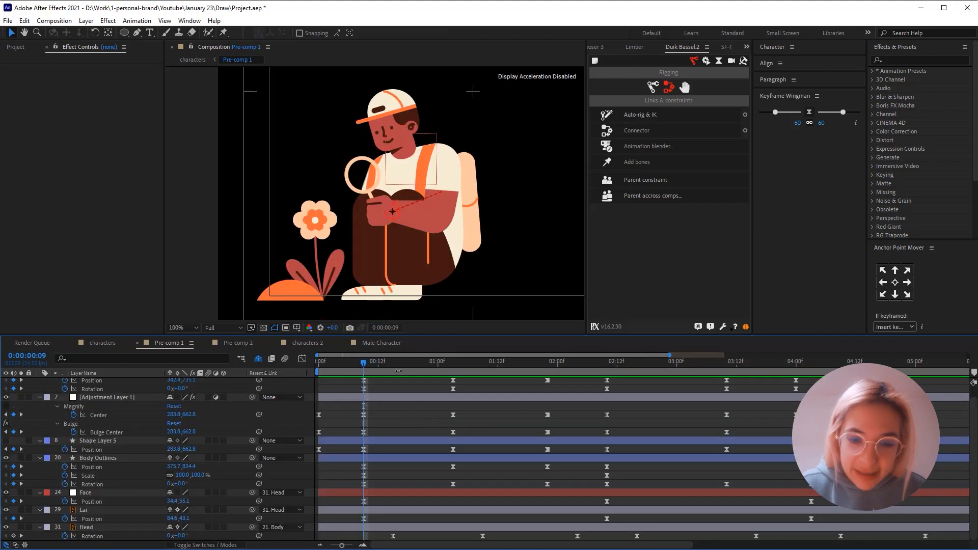
- Examine the finished reference animation in Pre-comp 1 by comparing its poses between 0:00:00:09 and 0:00:01:22
left_click(547, 365)
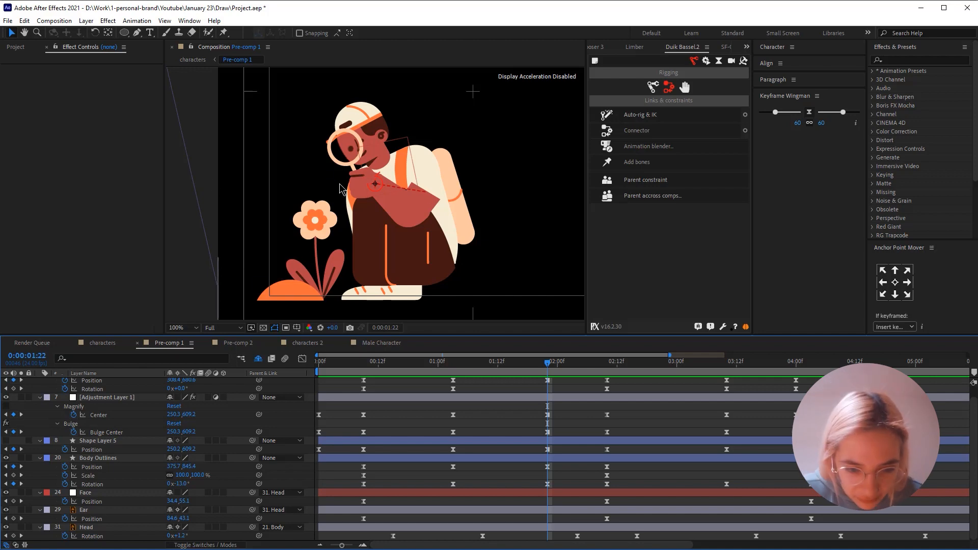
left_click(362, 362)
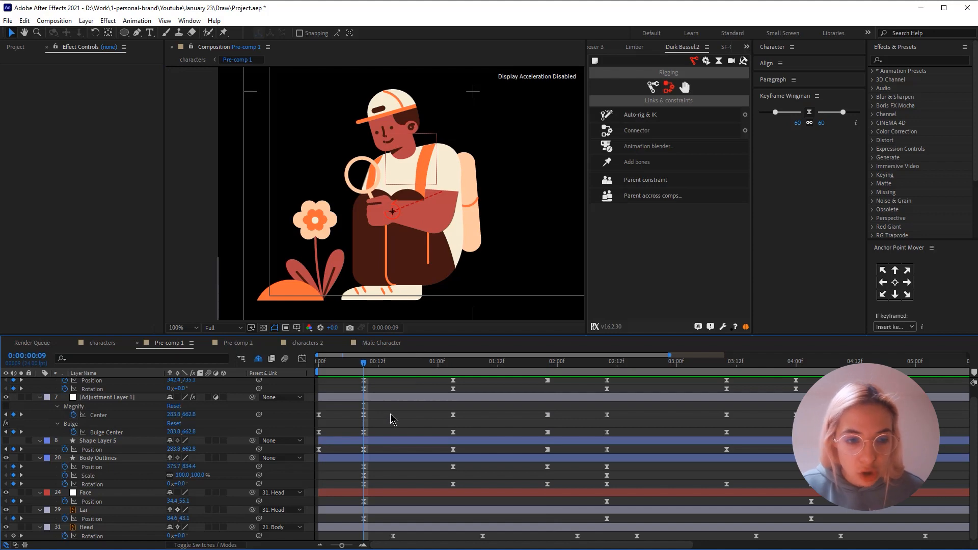
left_click(453, 363)
left_click(361, 363)
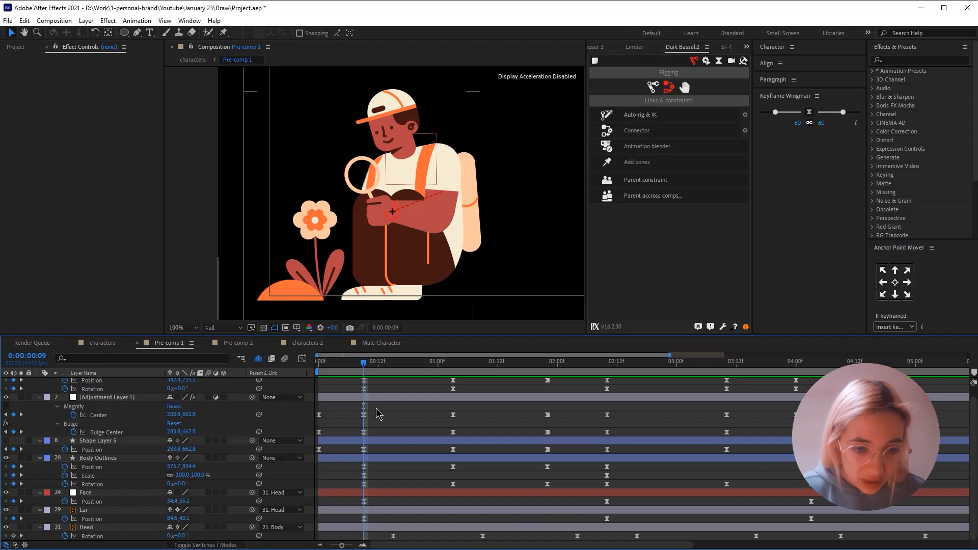
- In the Male Character composition at 0:00:01:00, set Body 5 Outlines rotation to 3° and Head rotation to 5°, and preview the movement
left_click(375, 347)
left_click_drag(393, 363, 554, 369)
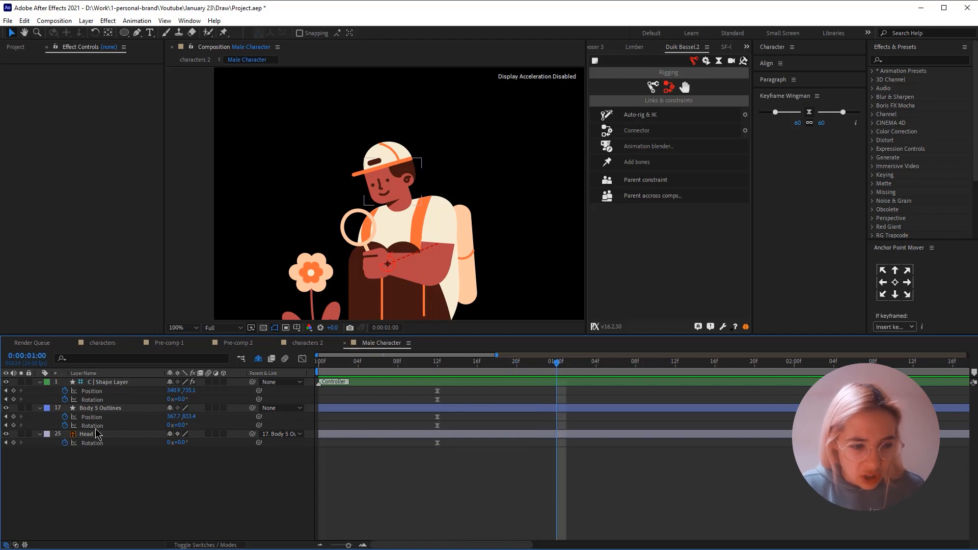
left_click(102, 409)
left_click(182, 425)
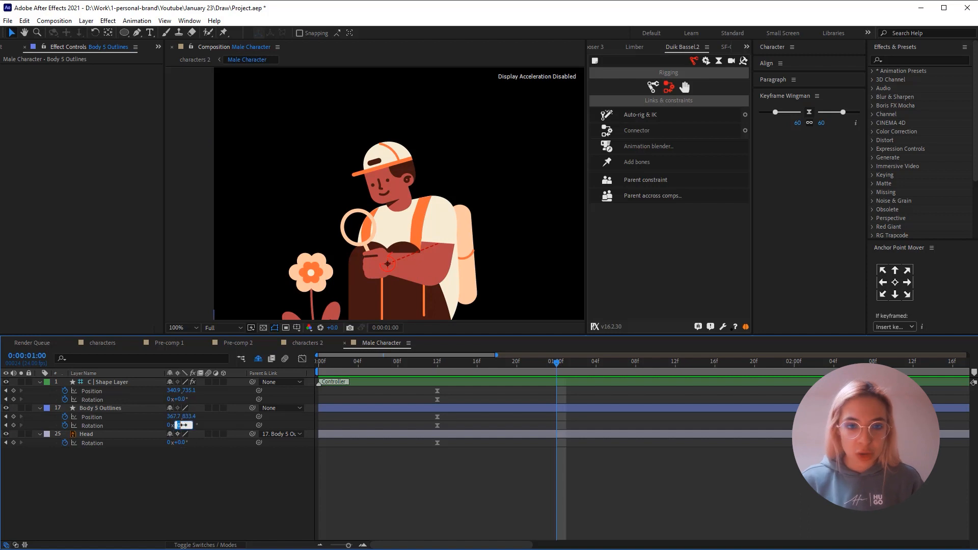
type("3")
key("Return")
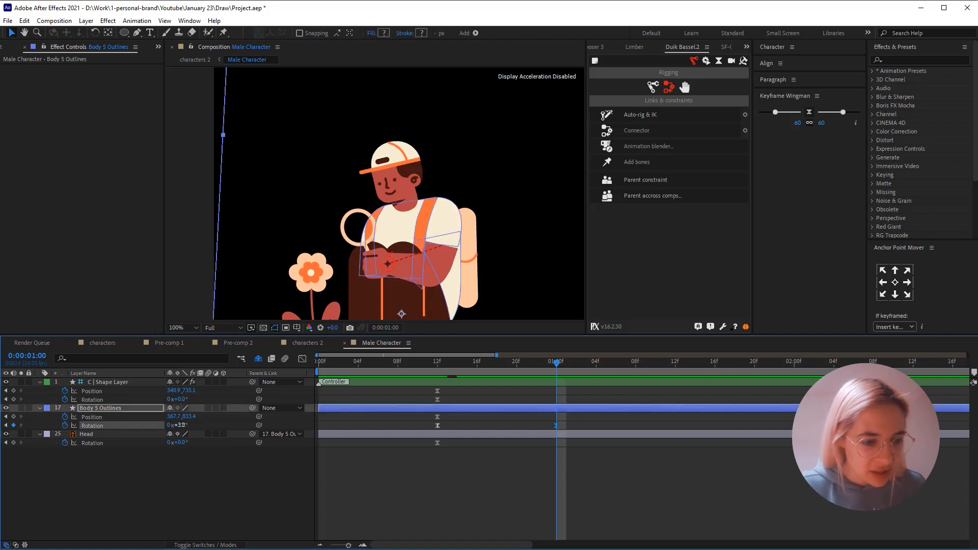
left_click_drag(178, 443, 180, 442)
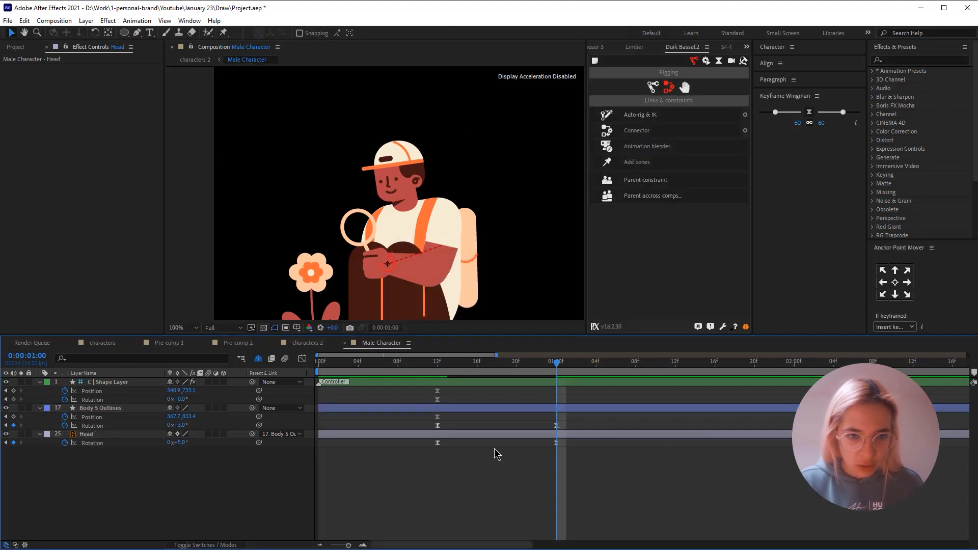
left_click(437, 362)
key("space")
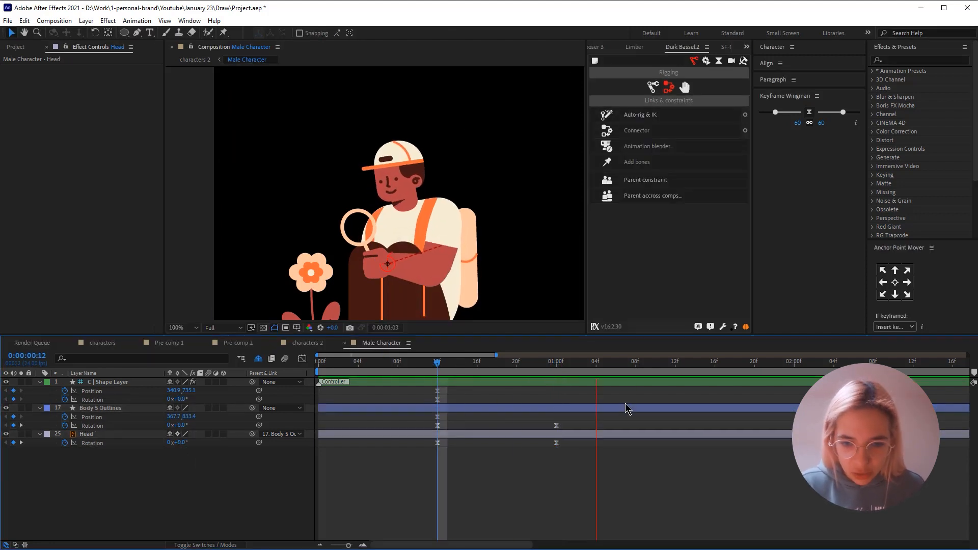
key("space")
key("space")
- Set the rotation of Body 5 Outlines to -3° at 0:00:01:11
left_click_drag(572, 363, 668, 381)
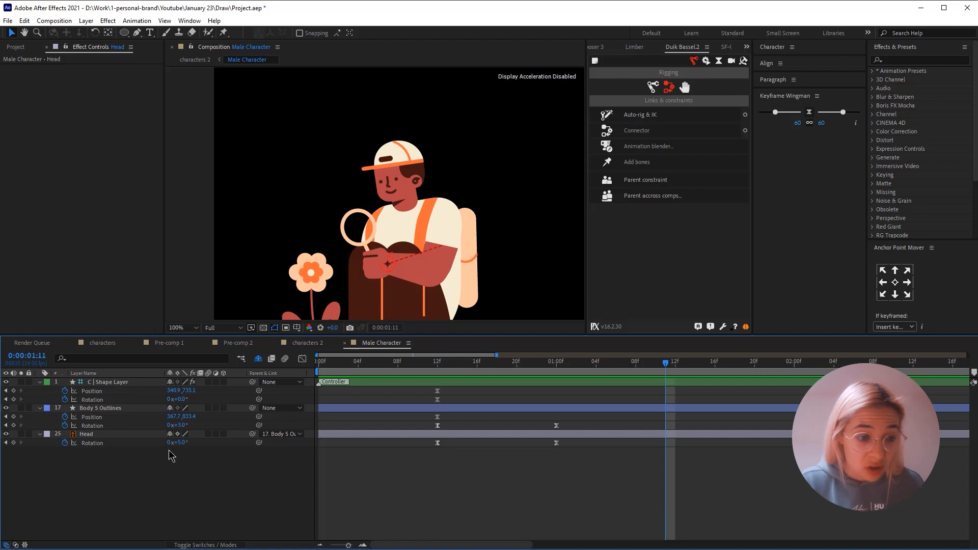
left_click(181, 427)
type("-1")
key("Return")
left_click(181, 427)
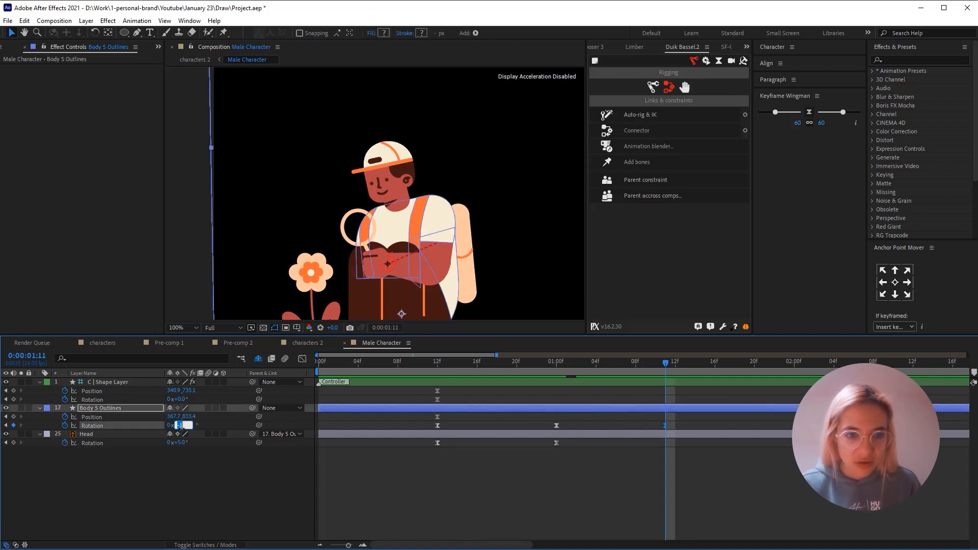
type("-3")
key("Return")
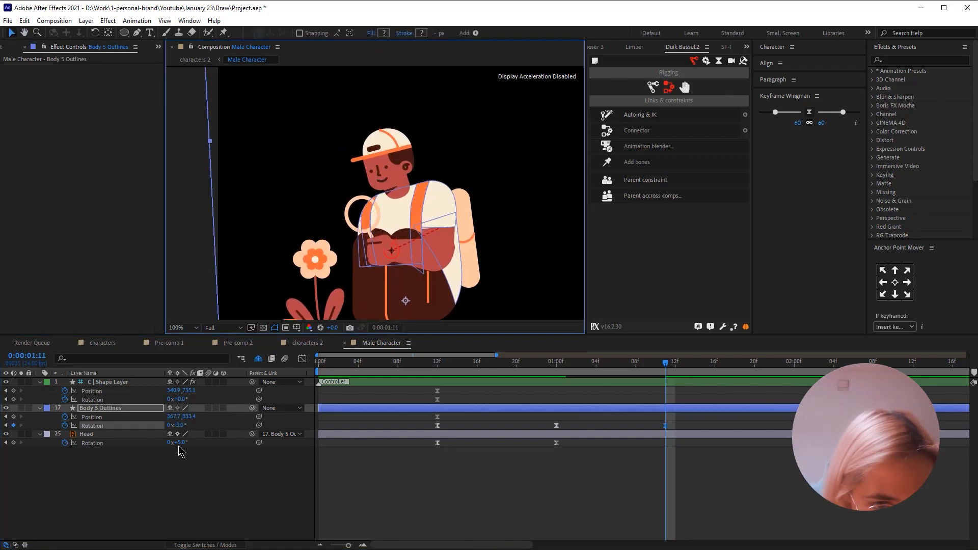
- Set the Head rotation to -1° at 0:00:01:11 and preview the animation from 0:00:00:11
left_click_drag(177, 443, 174, 443)
left_click(178, 469)
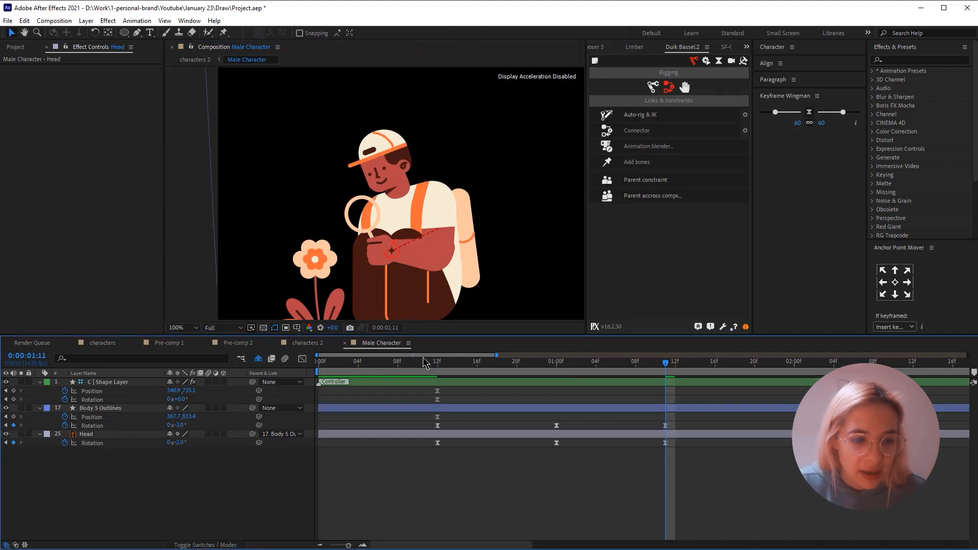
left_click(179, 442)
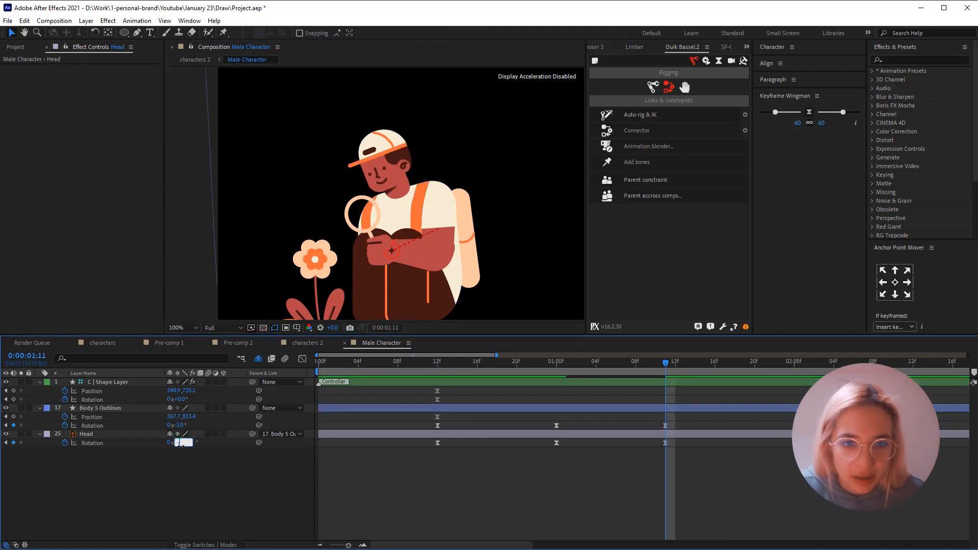
type("-1")
key("Return")
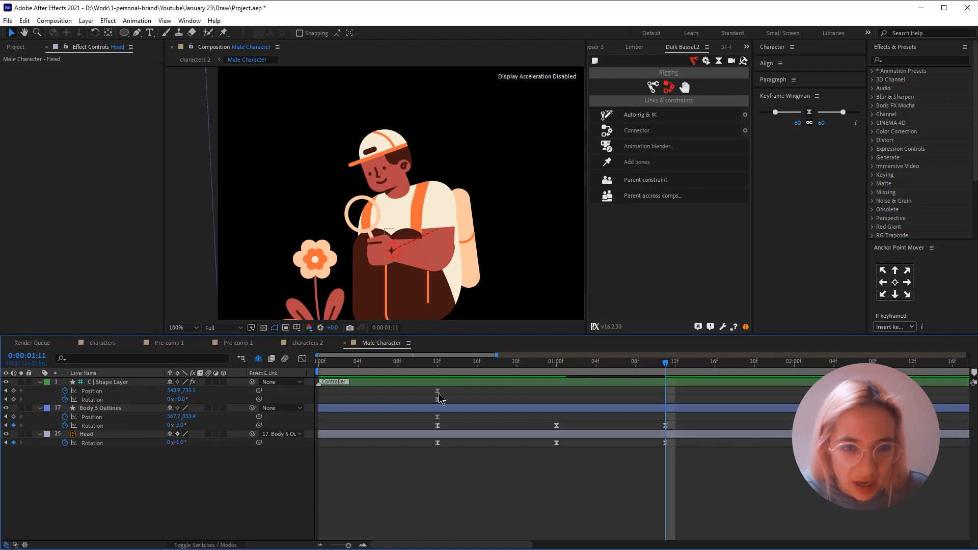
left_click(429, 366)
key("space")
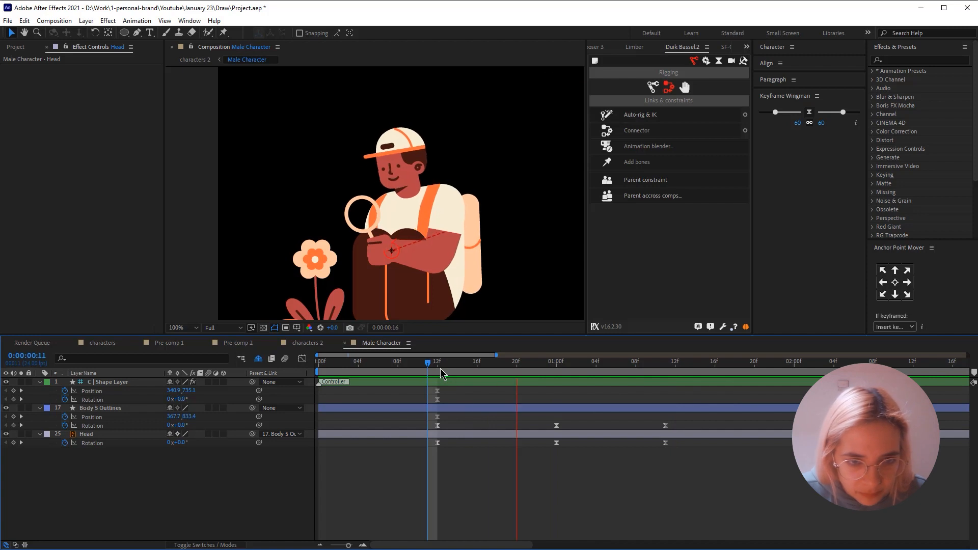
key("space")
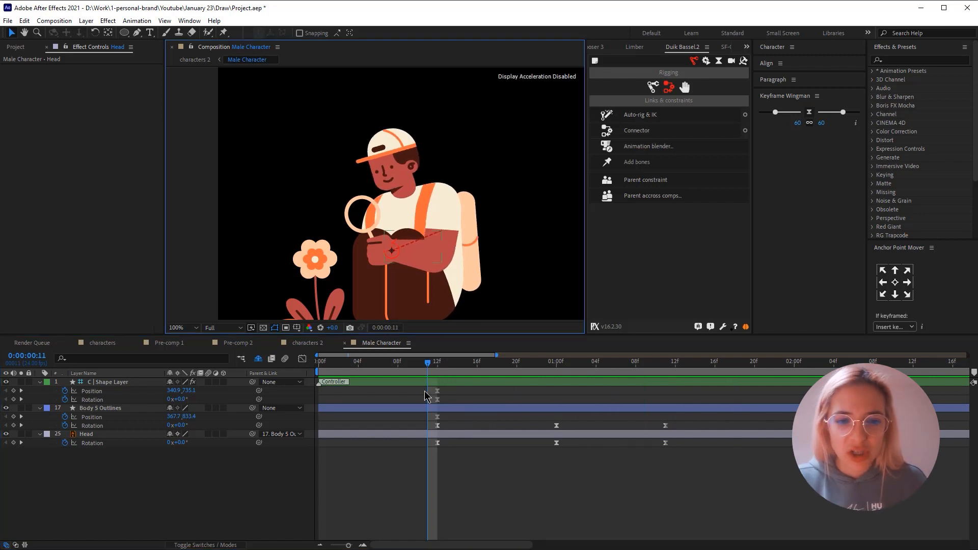
- Check the body rotation's speed graph, apply a 60/60 Keyframe Wingman ease to all controller, body and head keyframes, and preview it
left_click_drag(418, 389, 766, 507)
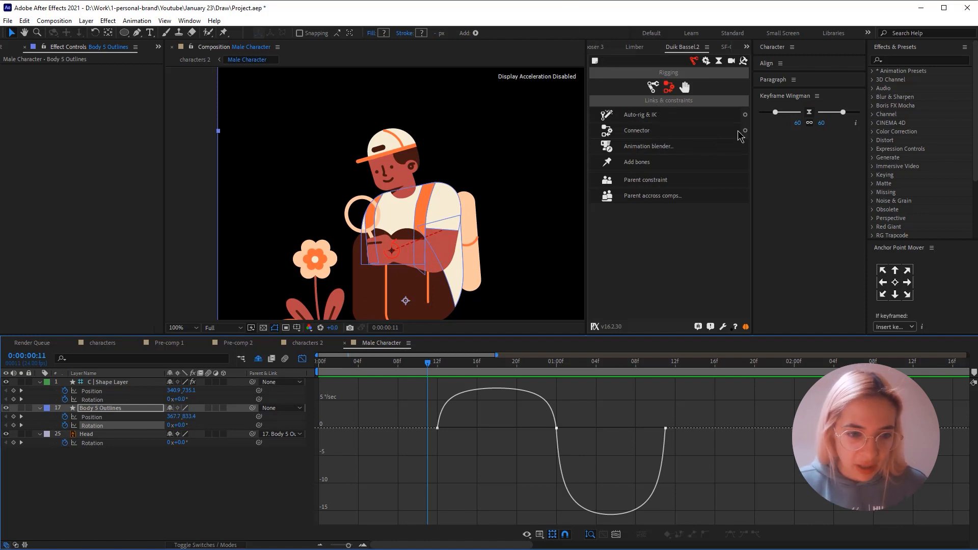
left_click(302, 359)
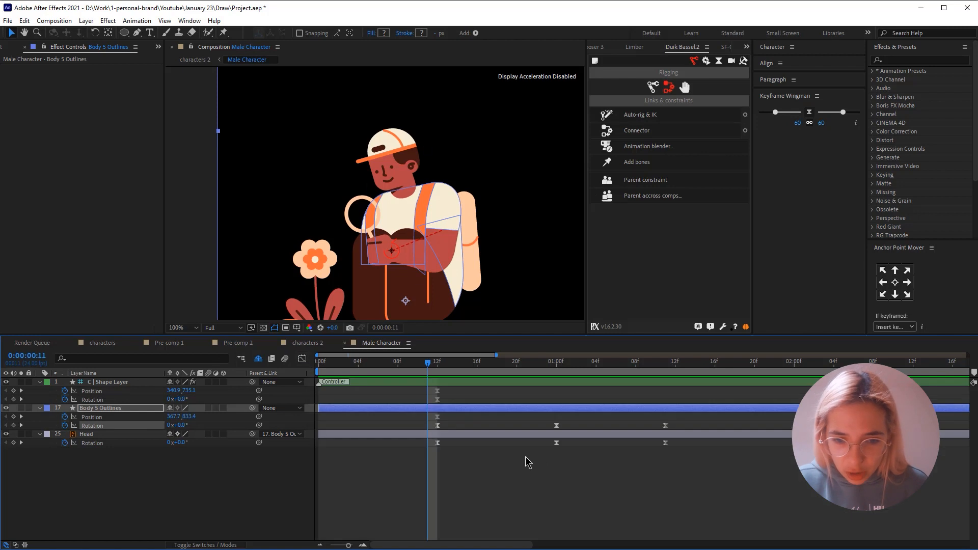
left_click_drag(421, 398, 732, 497)
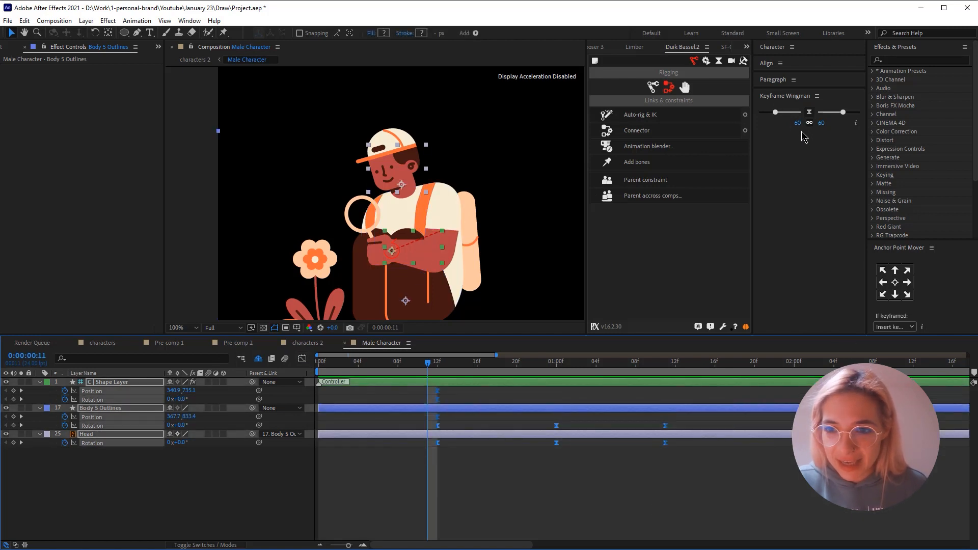
left_click(808, 112)
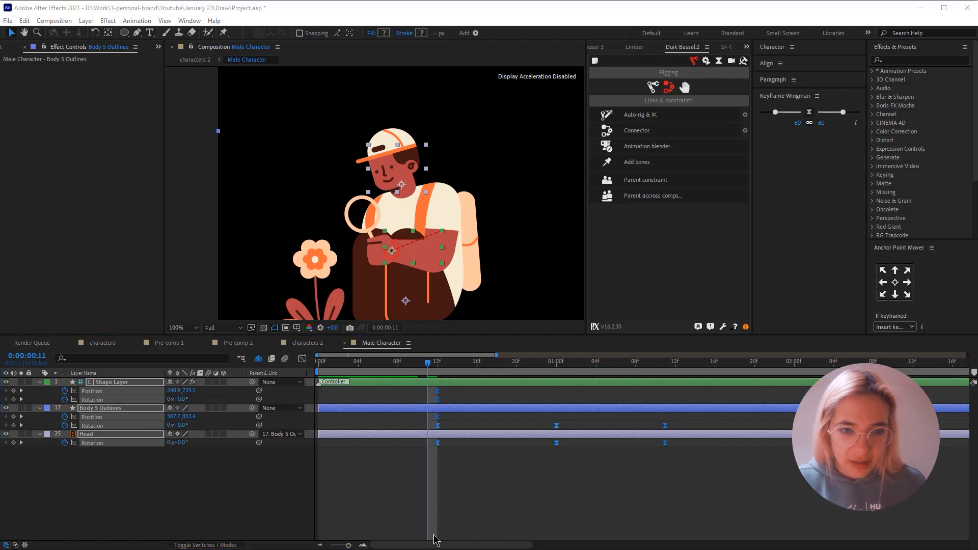
left_click(406, 500)
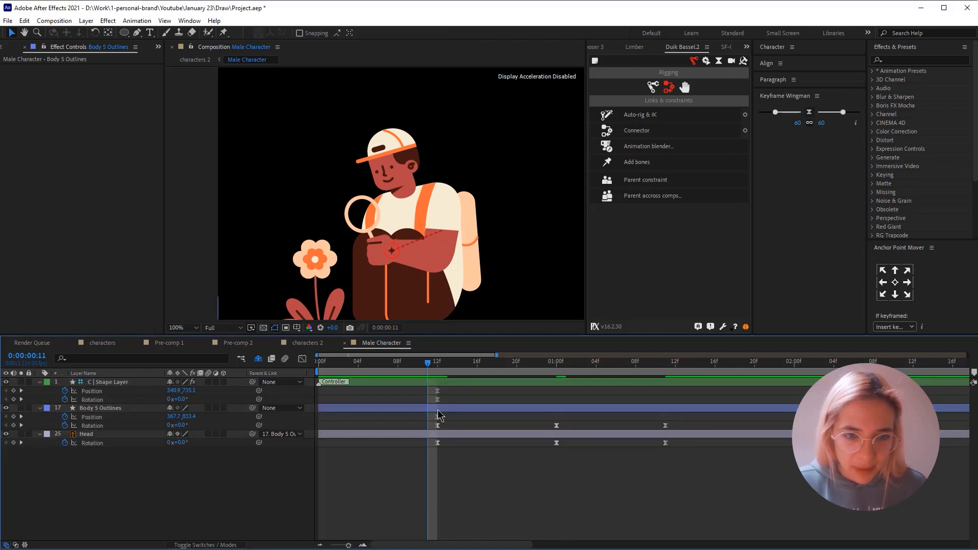
key("space")
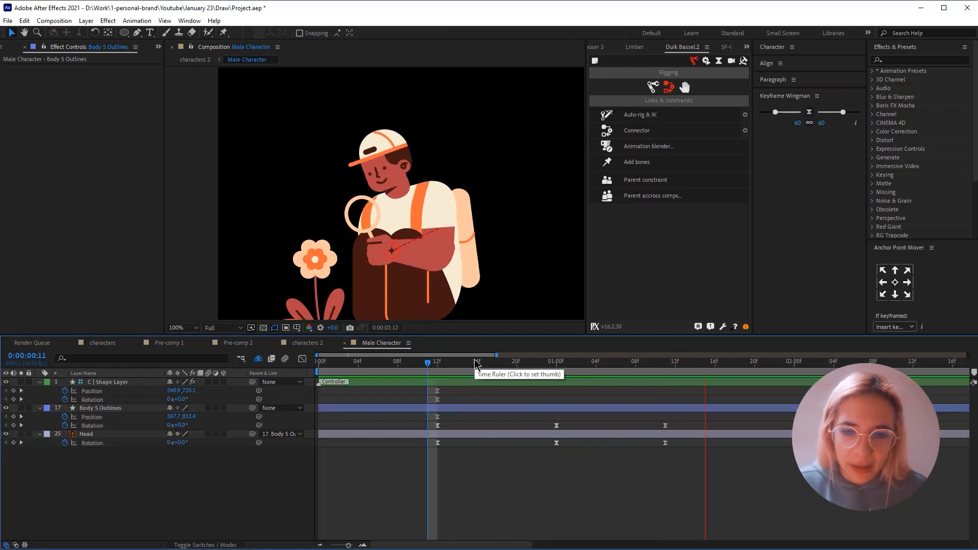
- Apply a 40/40 Keyframe Wingman ease to all controller, body and head keyframes and preview the softer motion
left_click_drag(411, 390, 749, 480)
left_click(799, 124)
type("40")
key("Return")
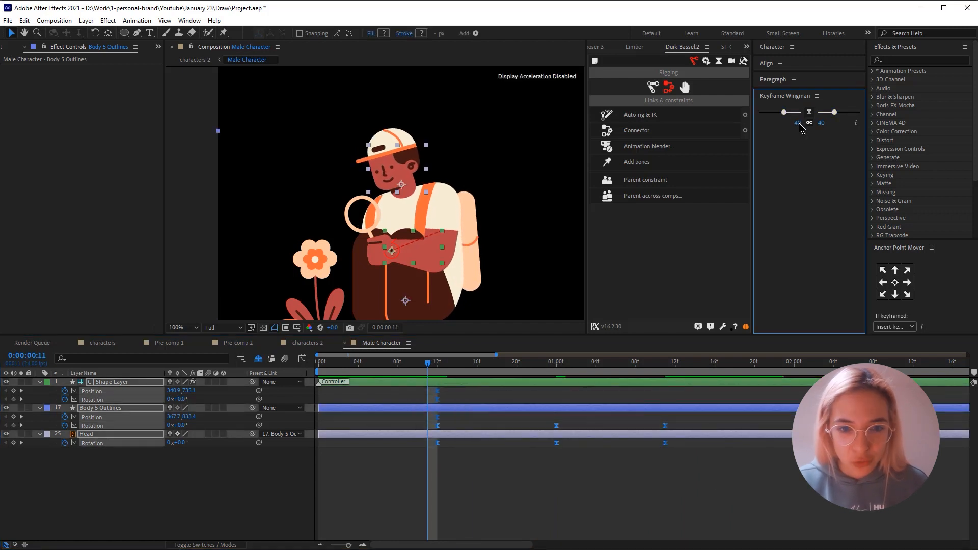
key("space")
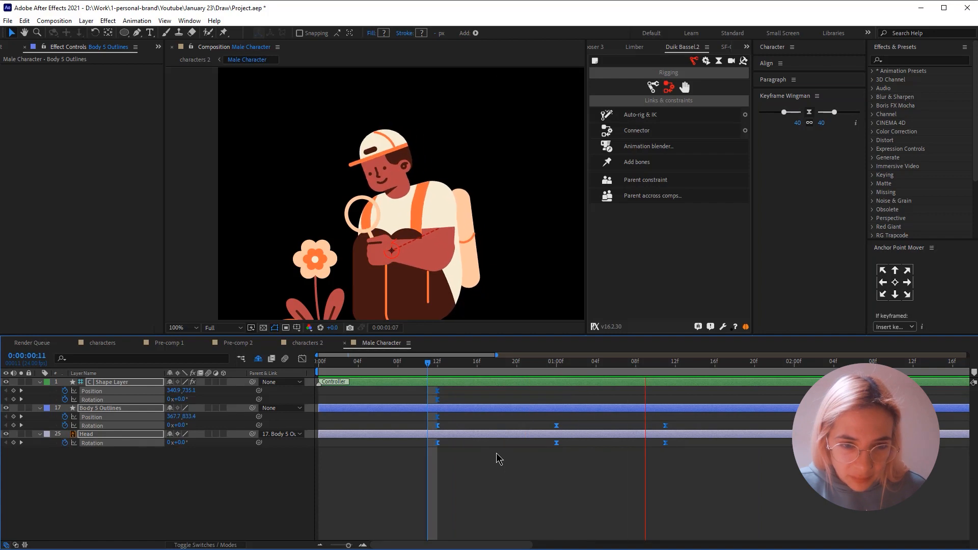
key("space")
key("space")
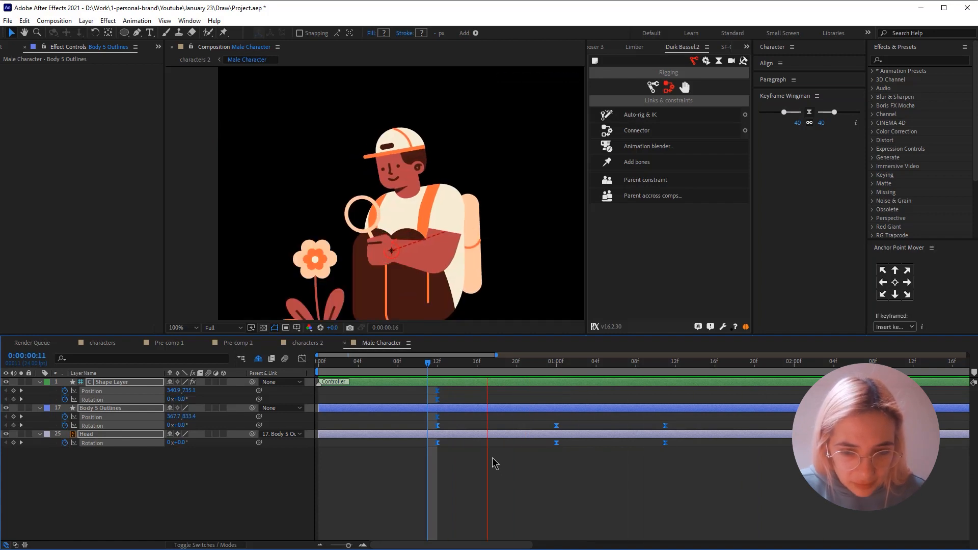
key("space")
key("space")
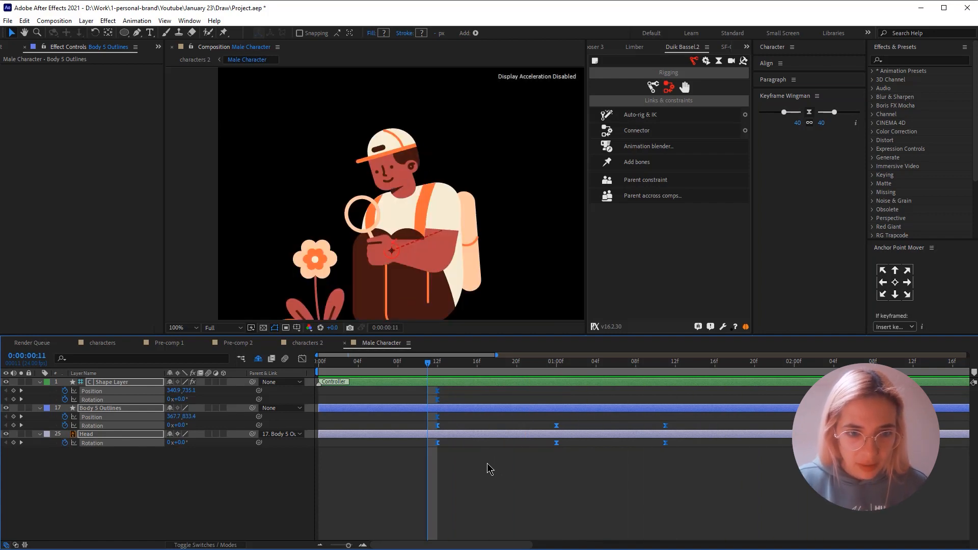
- Move C | Shape Layer's position and rotation keyframes to 0:00:01:00, and raise the controller to about 323.9, 677.1 at 0:00:01:11
left_click(487, 457)
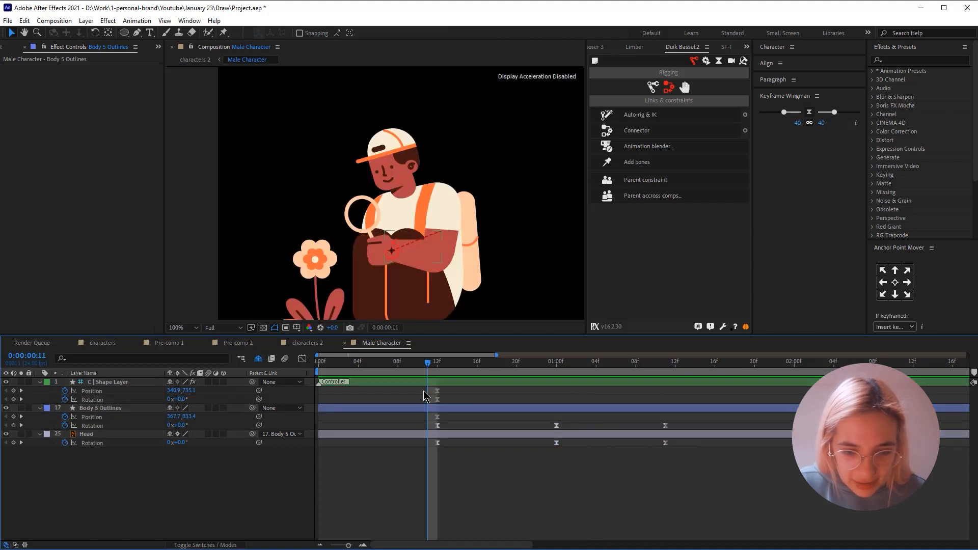
left_click_drag(425, 391, 555, 400)
left_click(557, 361)
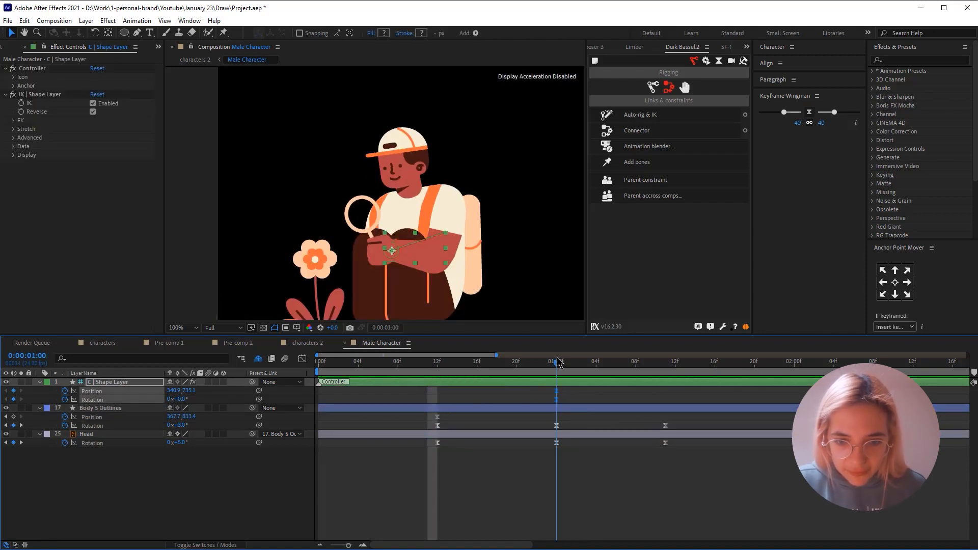
left_click(663, 360)
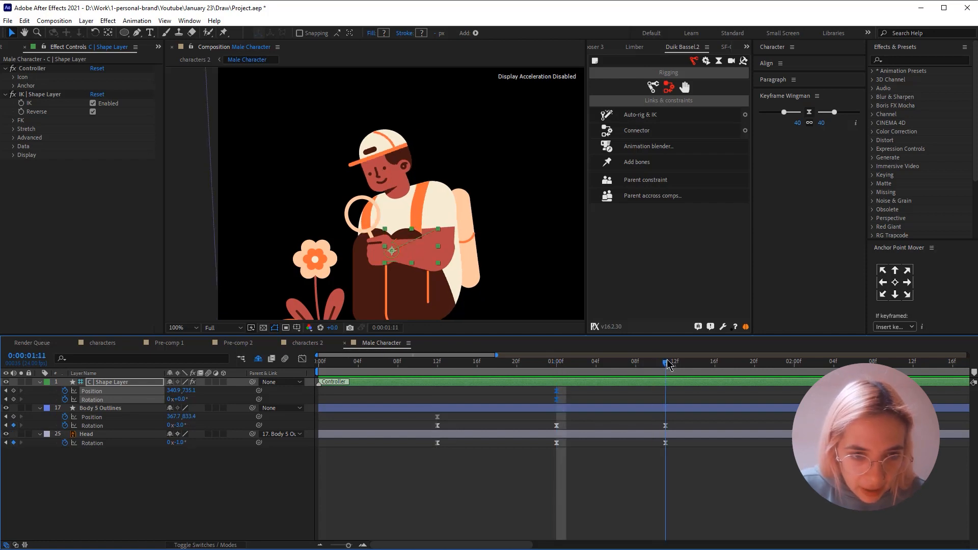
left_click_drag(397, 260, 400, 219)
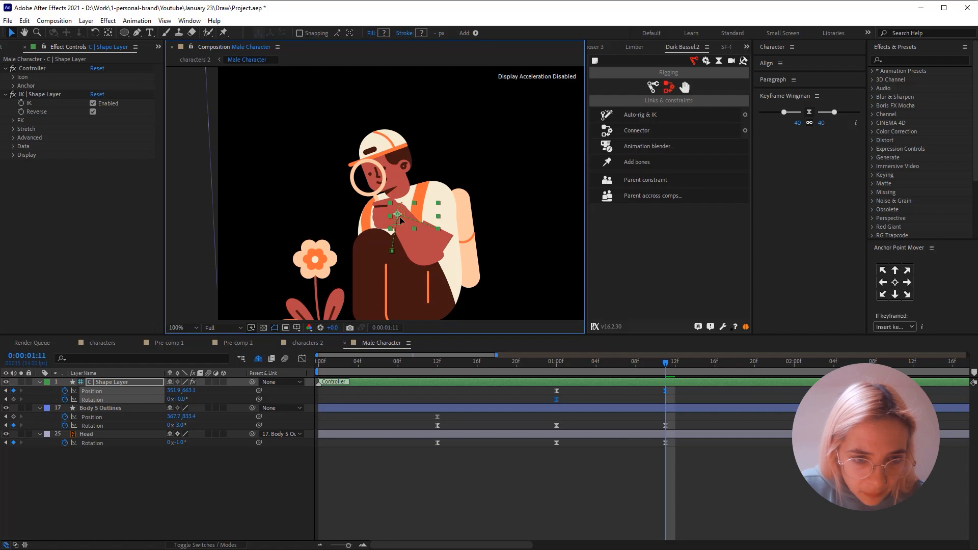
mouse_move(399, 220)
left_mouse_down()
mouse_move(376, 219)
mouse_move(386, 227)
left_mouse_up()
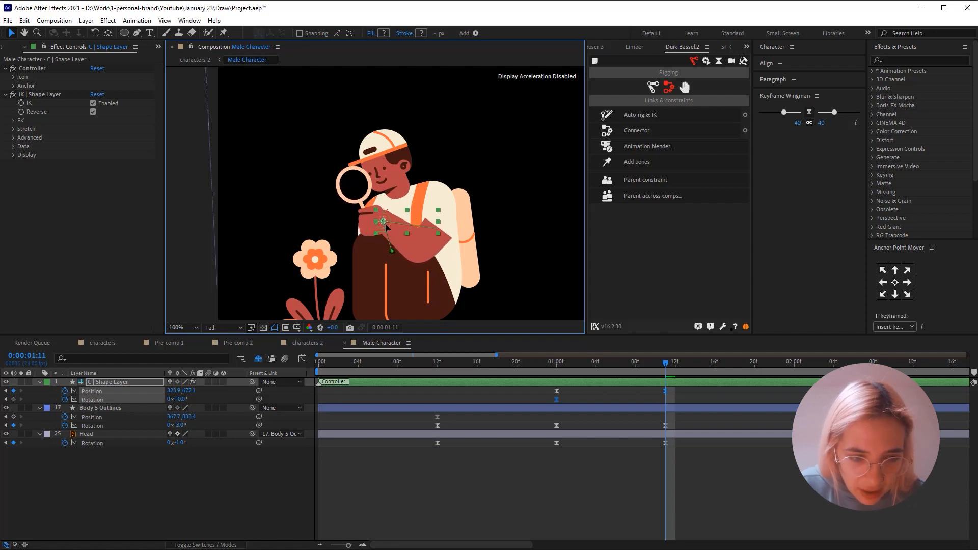
- Set the rotation of Body 5 Outlines to -7° at 0:00:01:11 to lean the body towards the magnifying glass
left_click(194, 458)
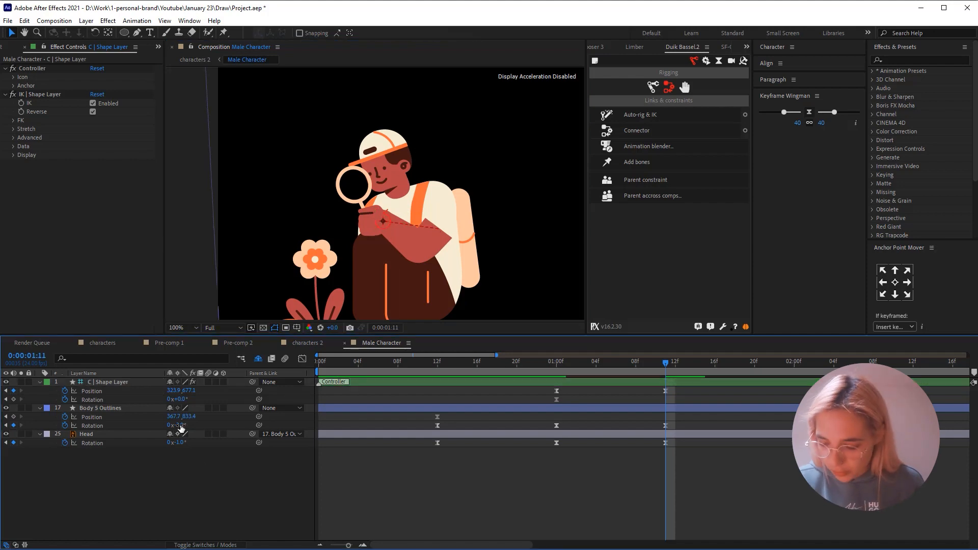
type("-5")
key("Return")
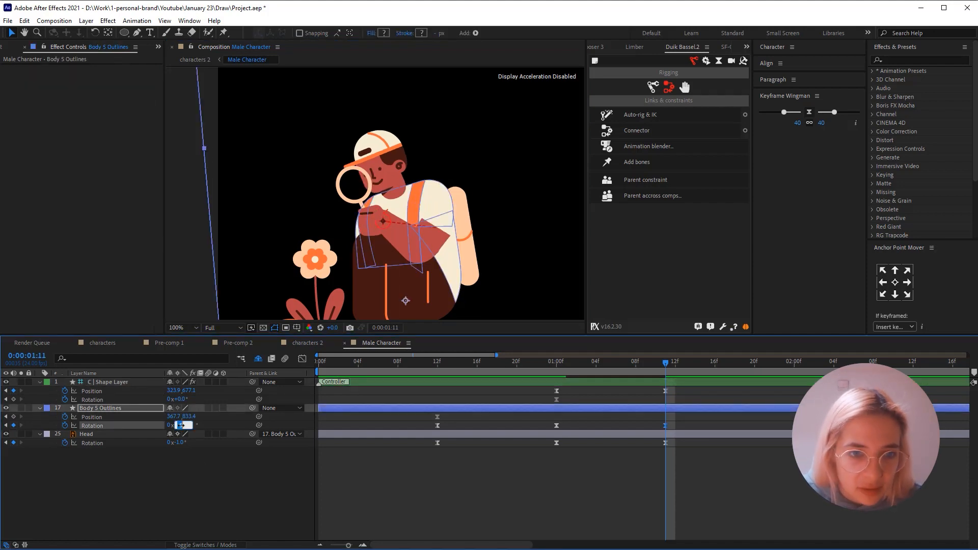
left_click_drag(181, 425, 180, 445)
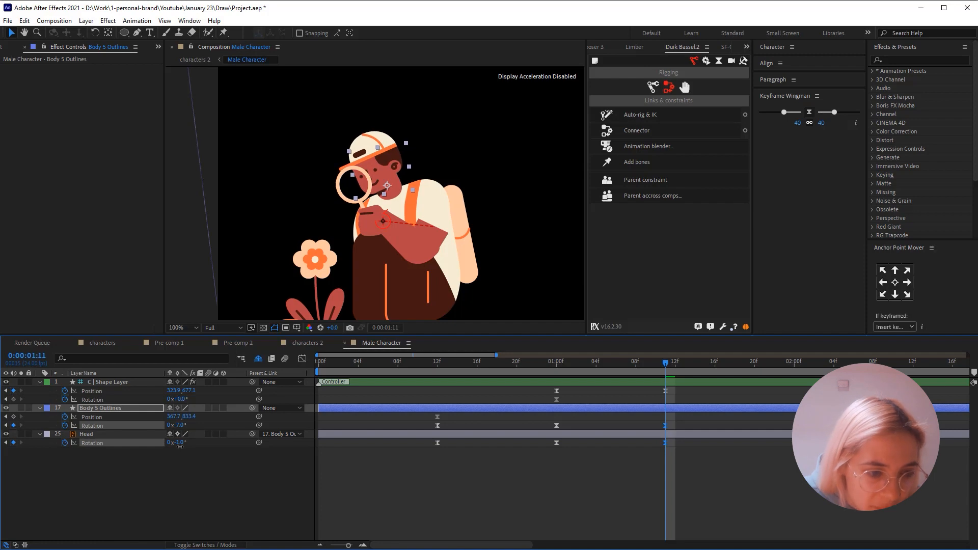
left_click(180, 444)
left_click(114, 382)
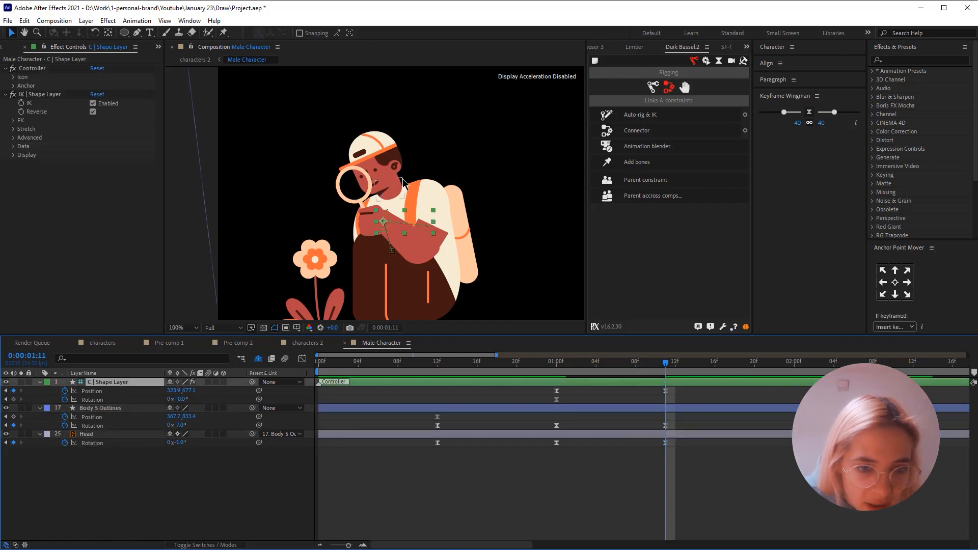
- Raise the C | Shape Layer controller to about 325.9, 660.1 at 0:00:01:11 and preview the arm motion from 0:00:00:12
left_click_drag(390, 222, 390, 209)
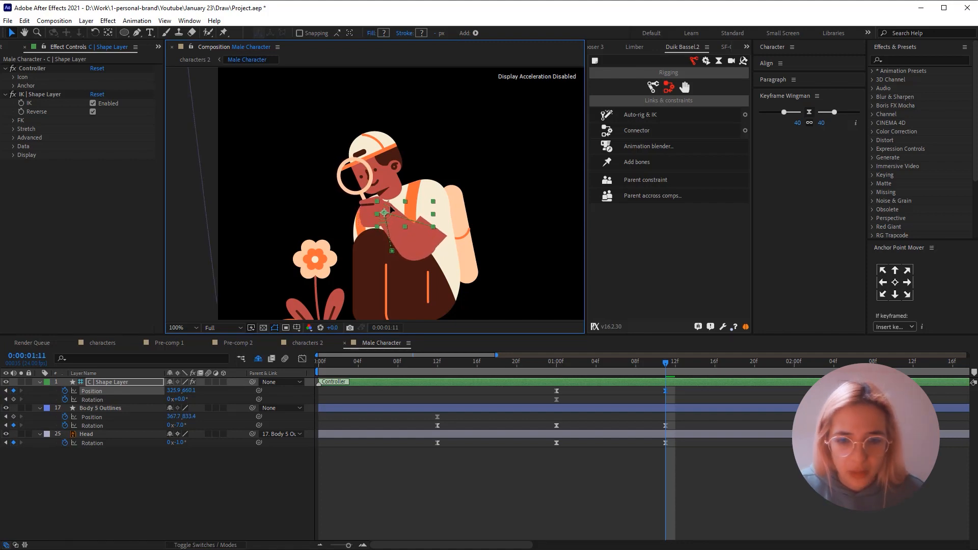
left_click(642, 465)
left_click(437, 367)
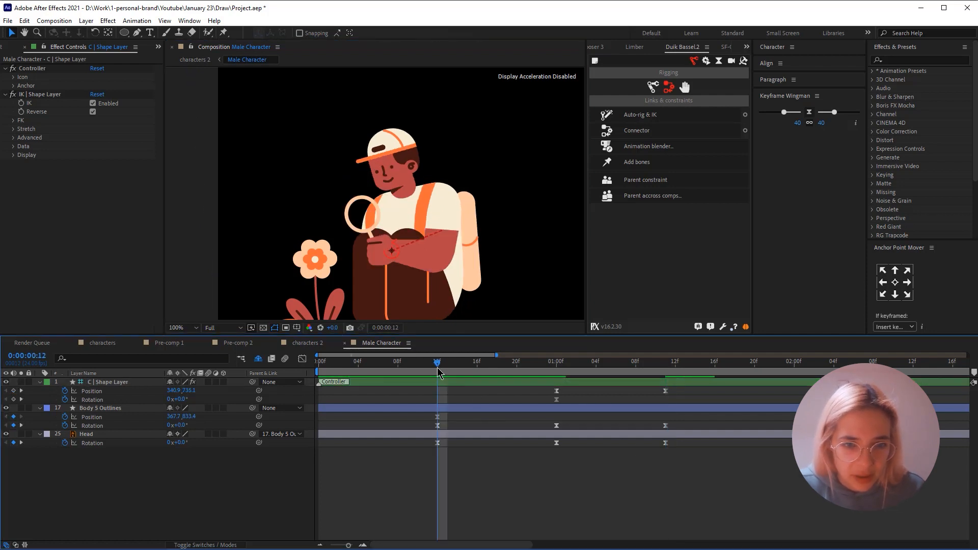
key("space")
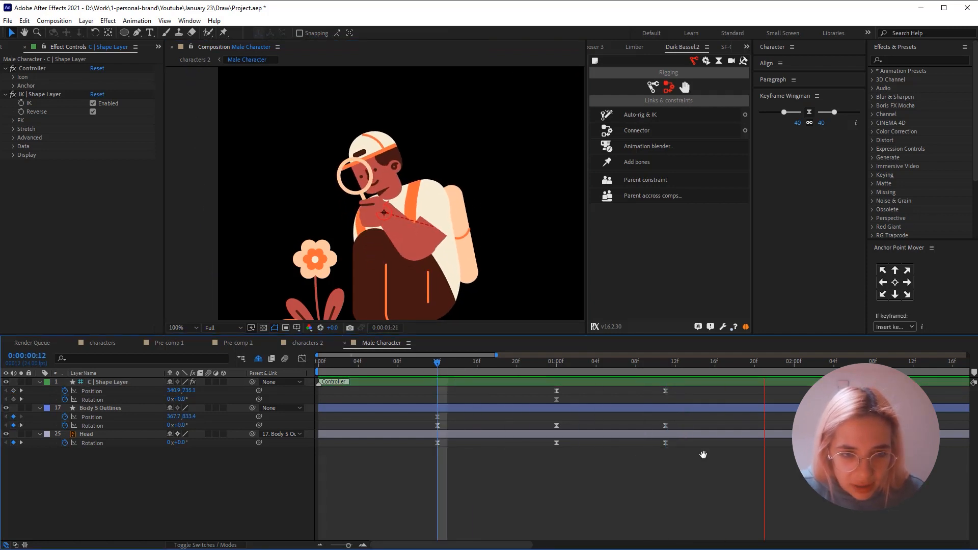
- Apply a 50/50 Keyframe Wingman ease to all controller, body and head keyframes and preview the motion
left_click_drag(685, 390, 357, 495)
left_click(795, 123)
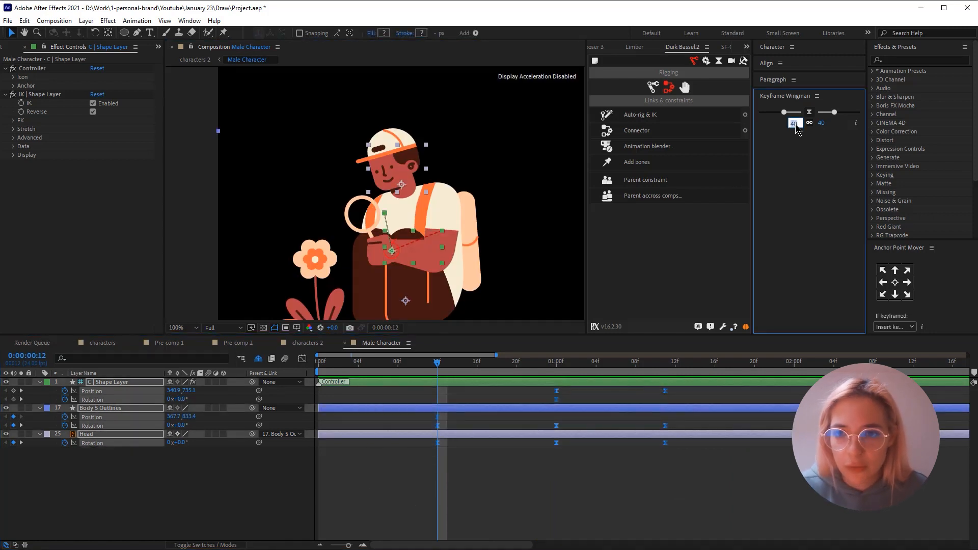
type("50")
key("Return")
left_click(595, 490)
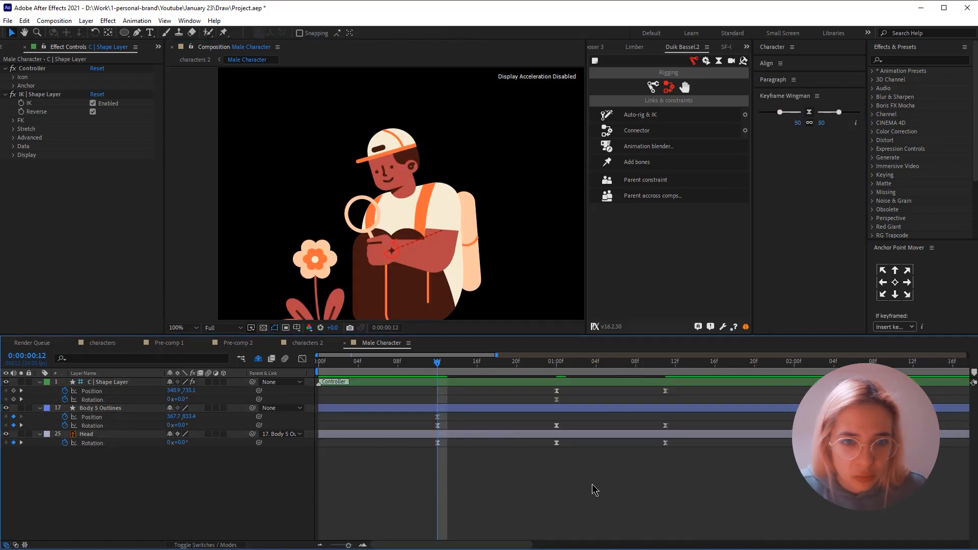
key("space")
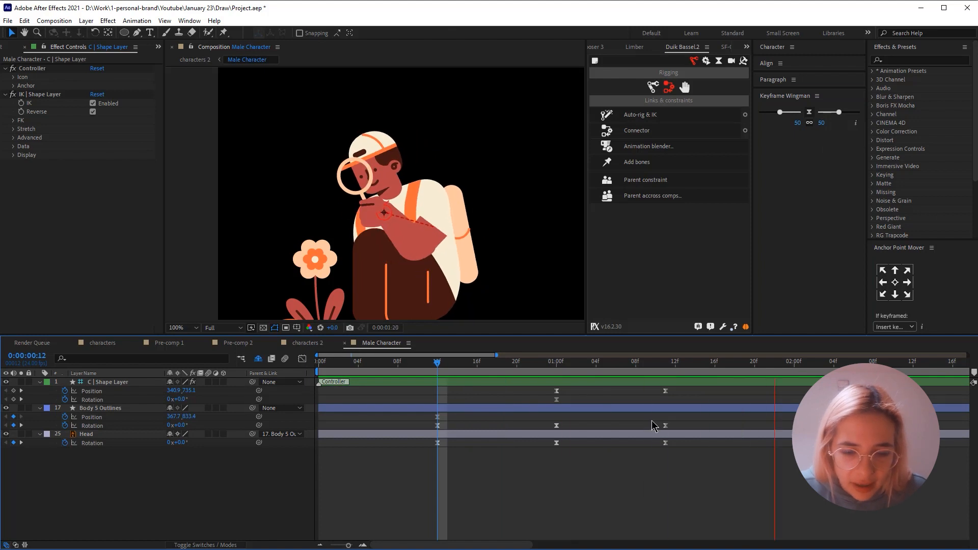
- Move the controller, body and head keyframes at 0:00:01:00 to 0:00:00:22 and those at 0:00:01:11 to 0:00:01:14, and preview the new timing
left_click_drag(542, 389, 593, 469)
left_click_drag(556, 442, 535, 442)
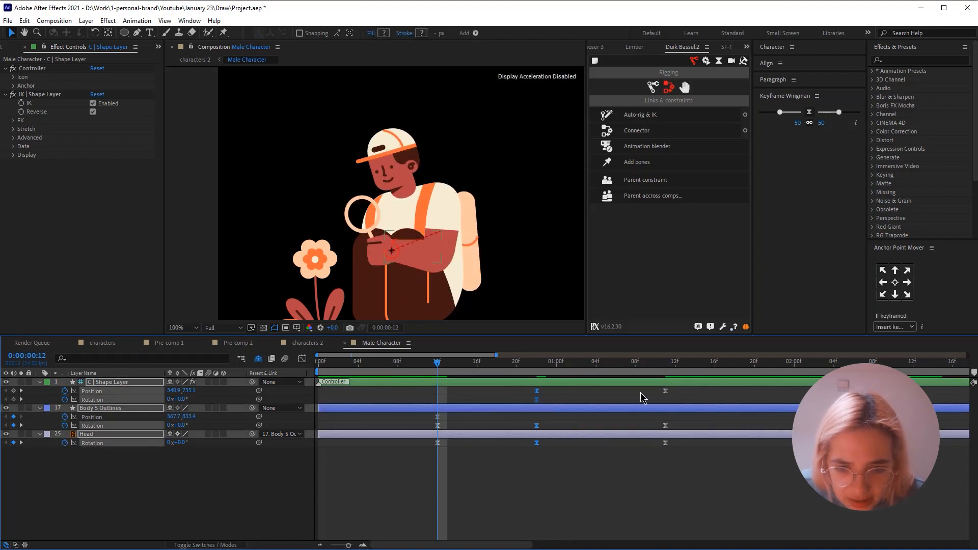
left_click_drag(640, 392, 695, 445)
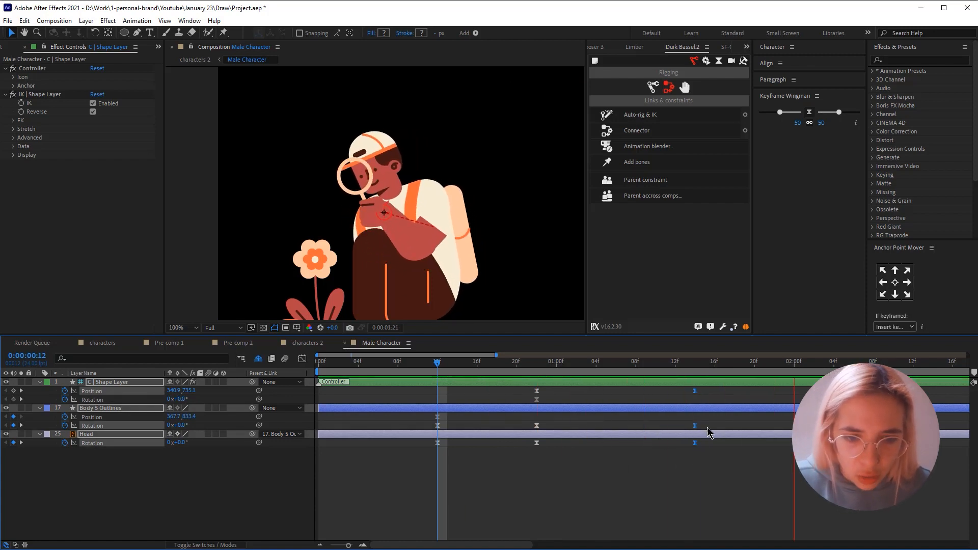
left_click_drag(708, 389, 397, 476)
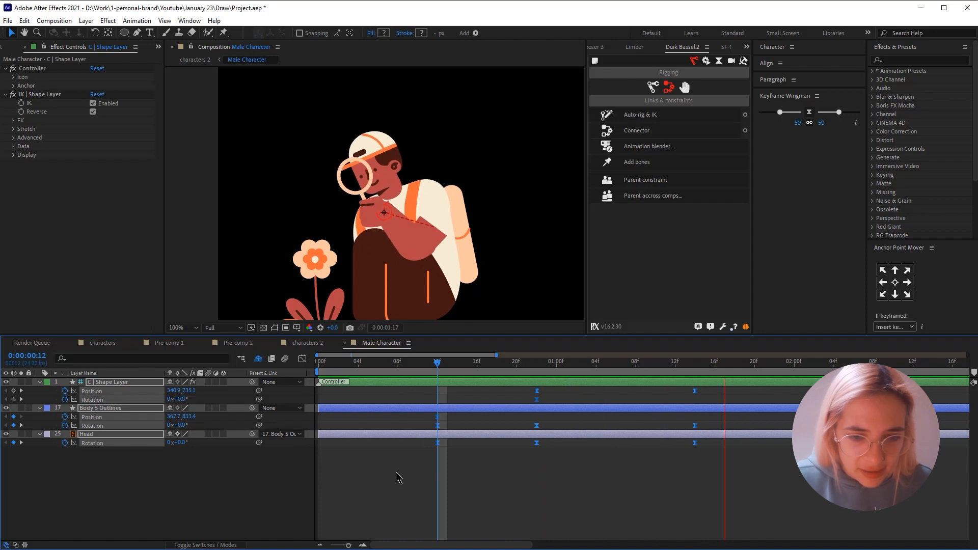
left_click(397, 475)
left_click_drag(348, 545, 345, 545)
key("space")
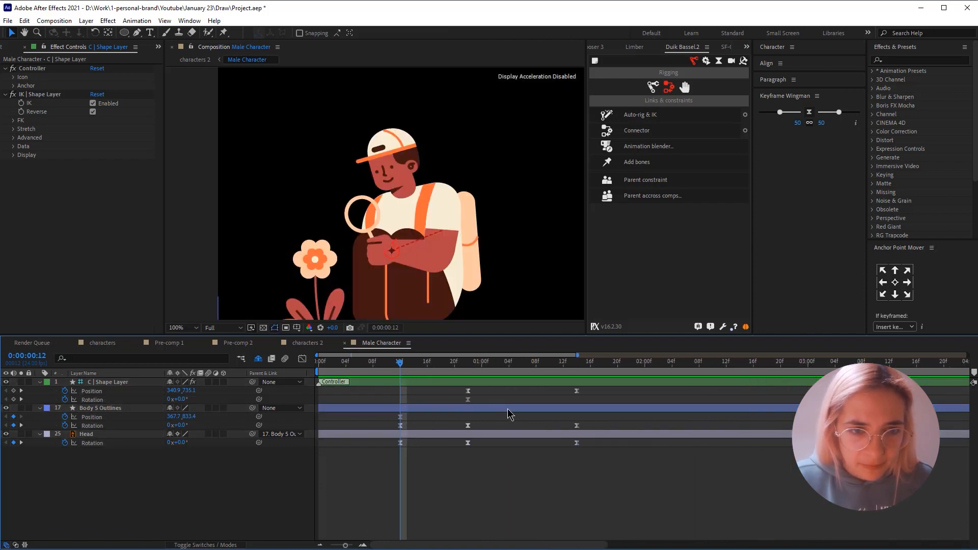
key("space")
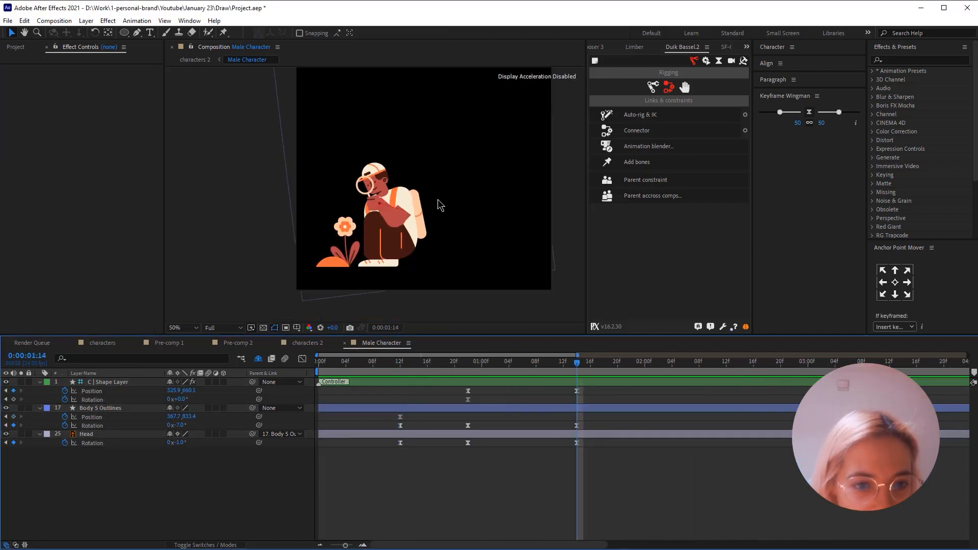
- At 0:00:01:14, set the rotation of Body 5 Outlines to -13° and move the C | Shape Layer controller to about 305.9, 670.1
key("period")
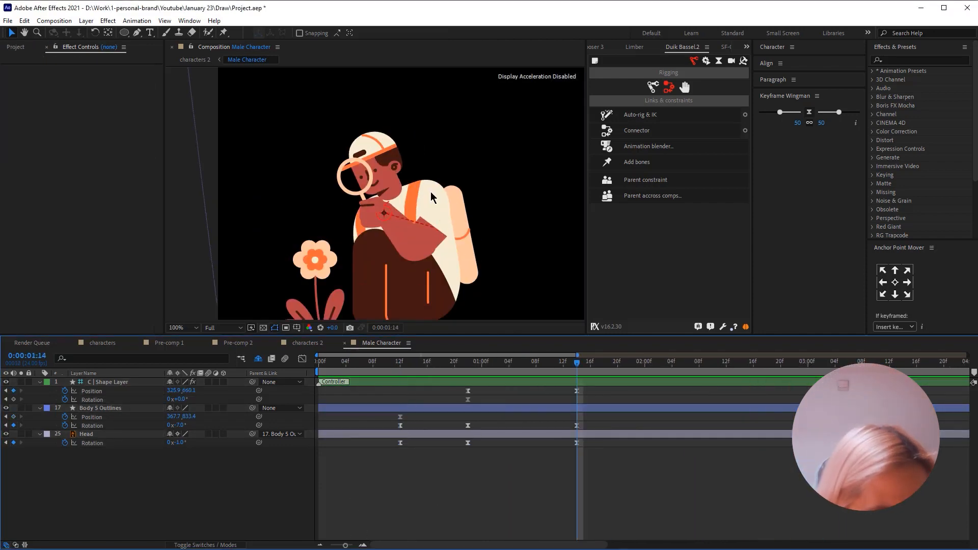
left_click(181, 426)
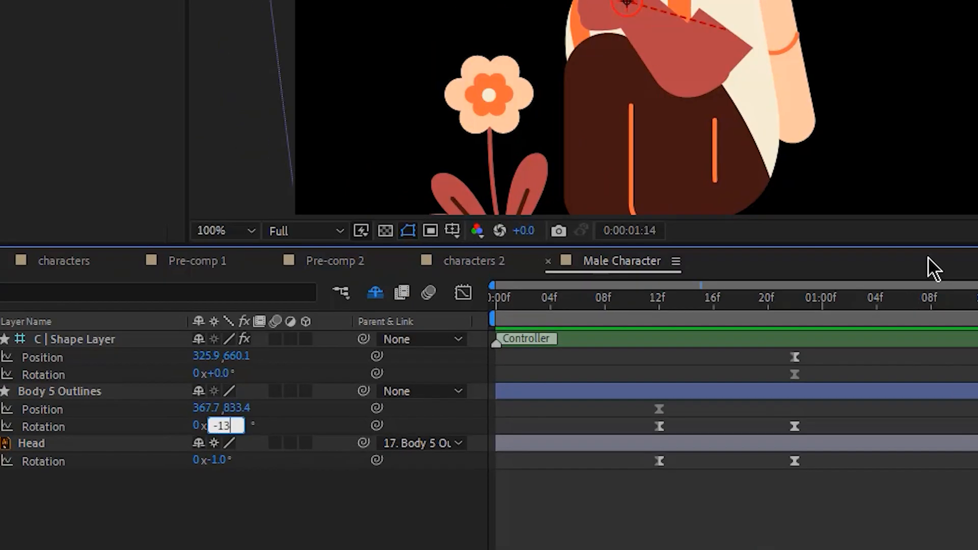
key("Return")
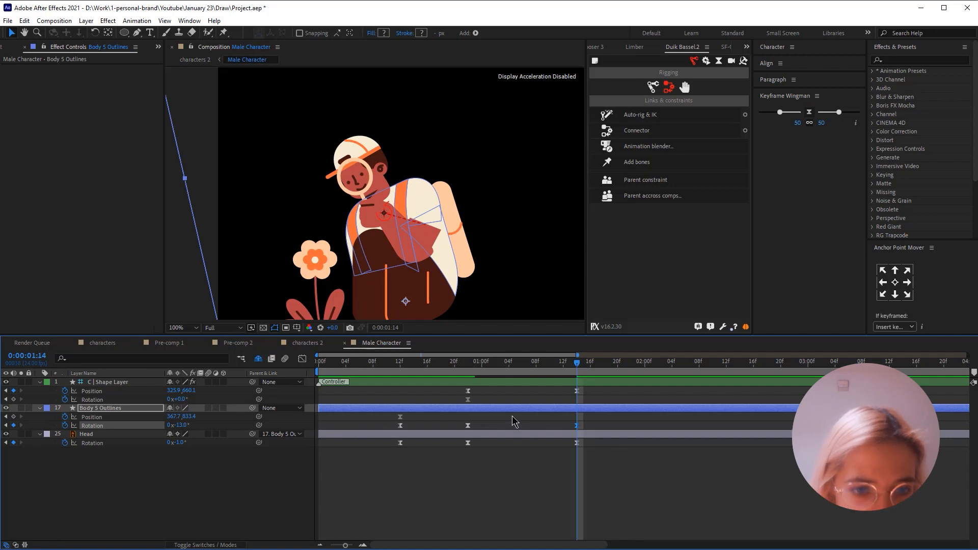
left_click(534, 382)
mouse_move(385, 213)
left_mouse_down()
mouse_move(395, 199)
mouse_move(377, 213)
left_mouse_up()
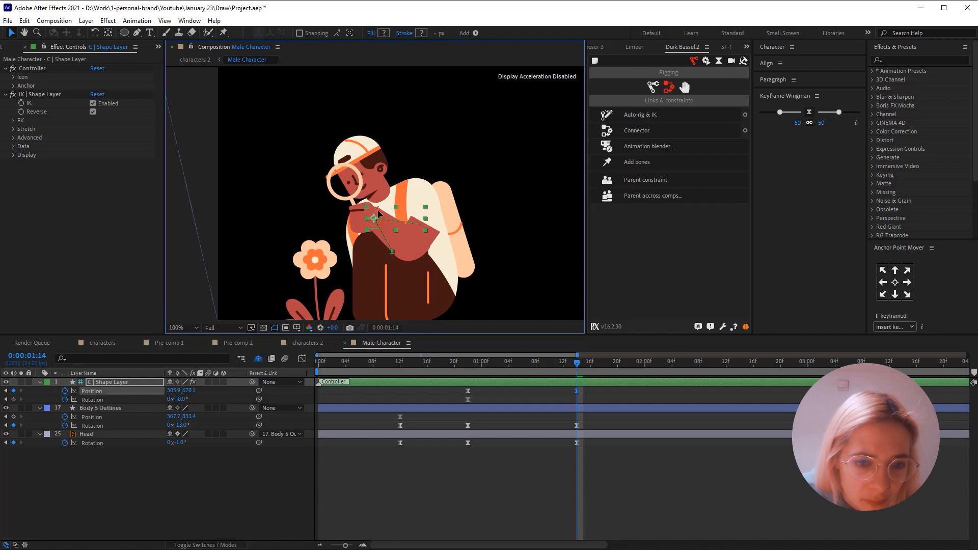
- Play back the lean towards the magnifying glass several times to examine the motion and timing with the whole character in view
left_click_drag(451, 234, 452, 154)
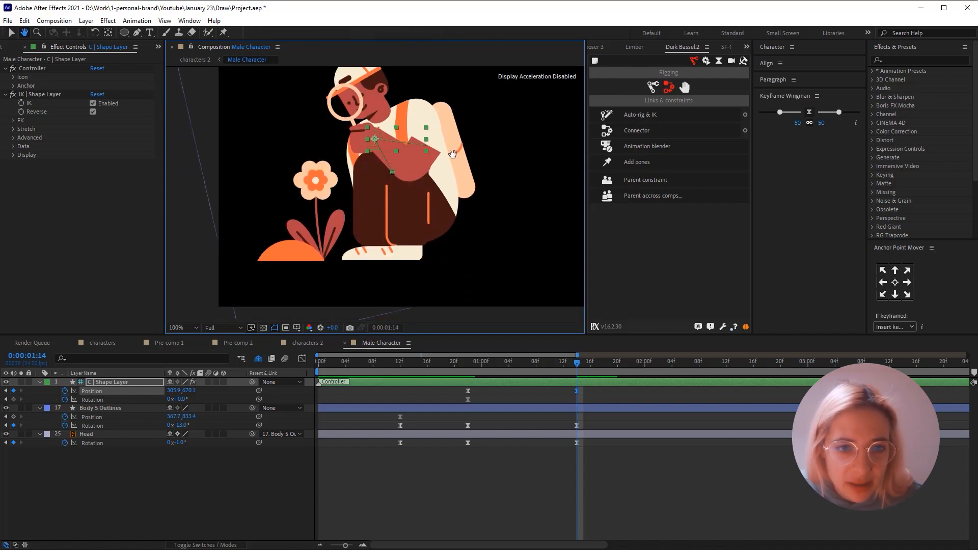
key("comma")
left_click(405, 367)
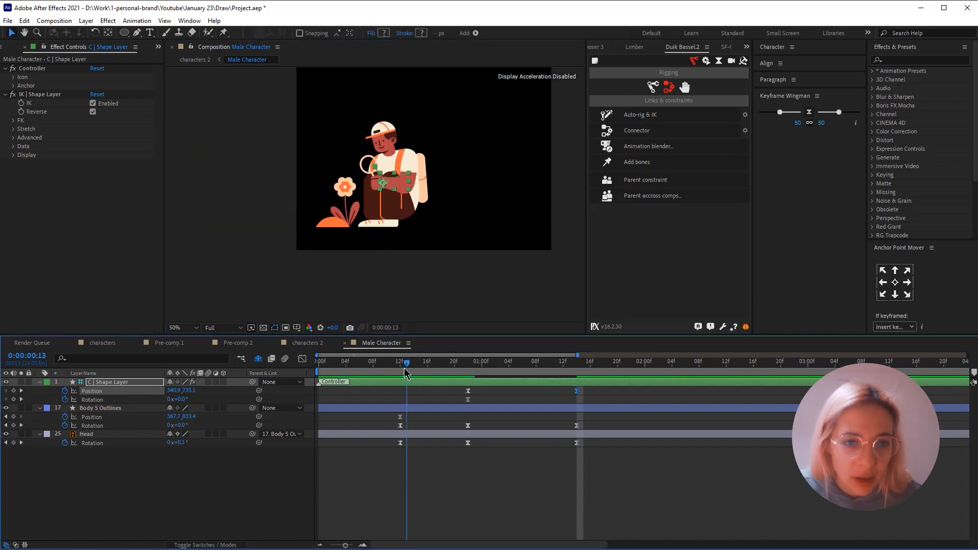
key("space")
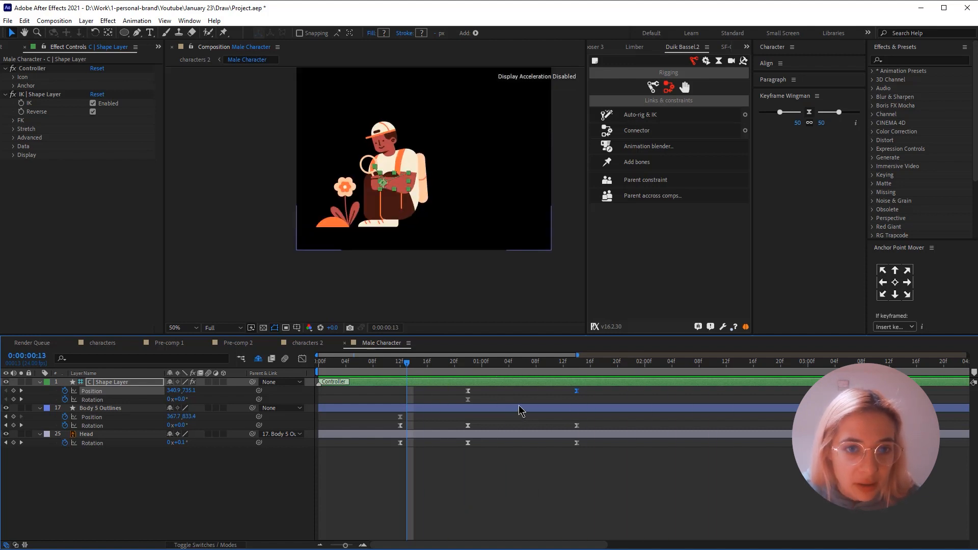
key("space")
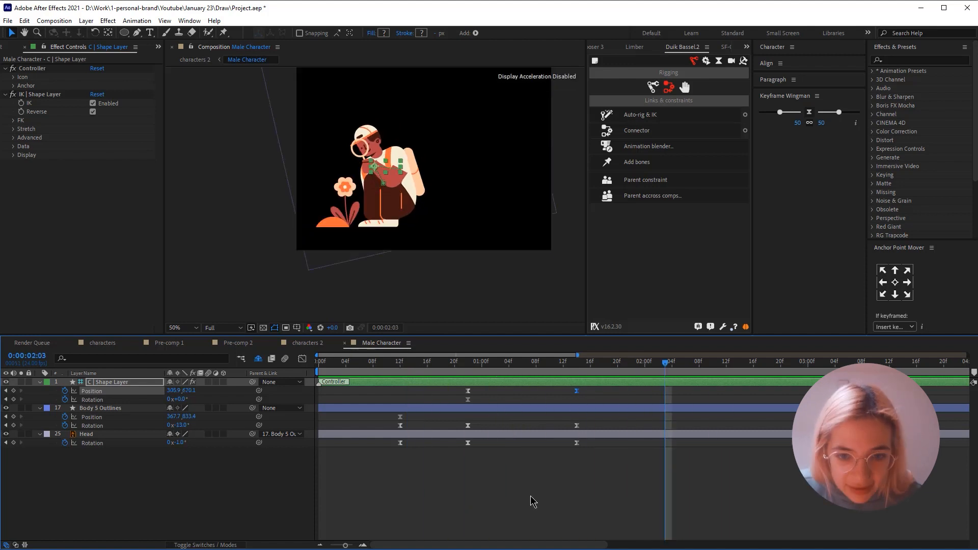
left_click(455, 363)
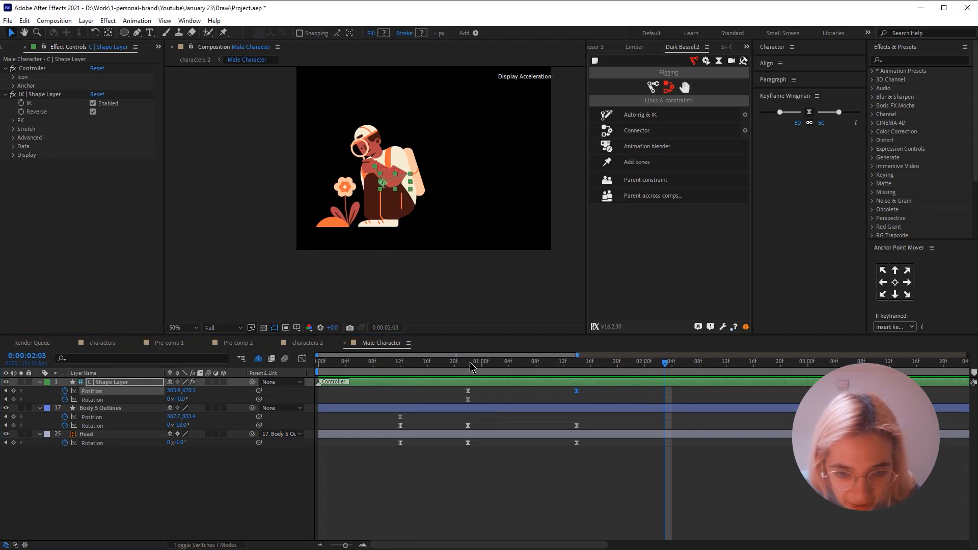
key("space")
left_click(379, 362)
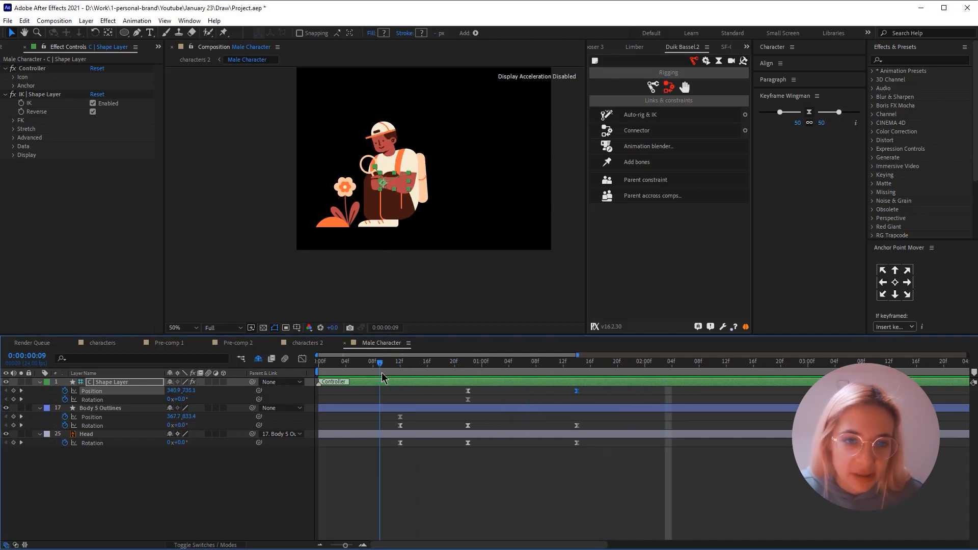
key("space")
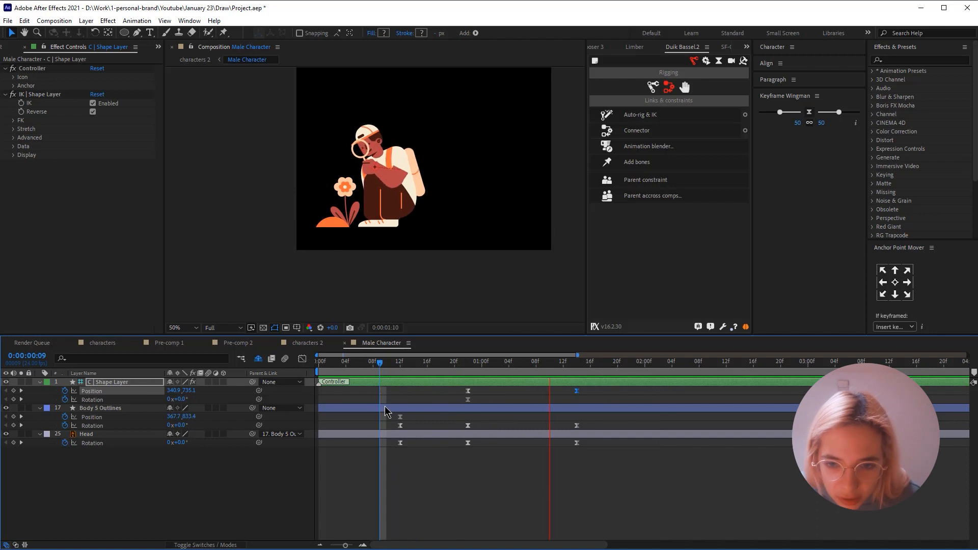
key("space")
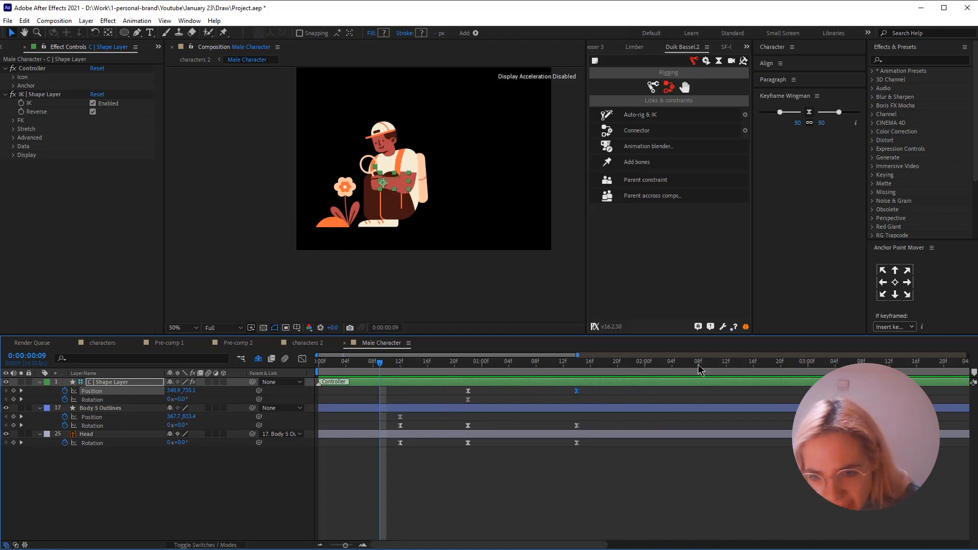
- Add hold keyframes at 0:00:02:08 for the position and rotation of C | Shape Layer and Body 5 Outlines and the Head's rotation
left_click(698, 363)
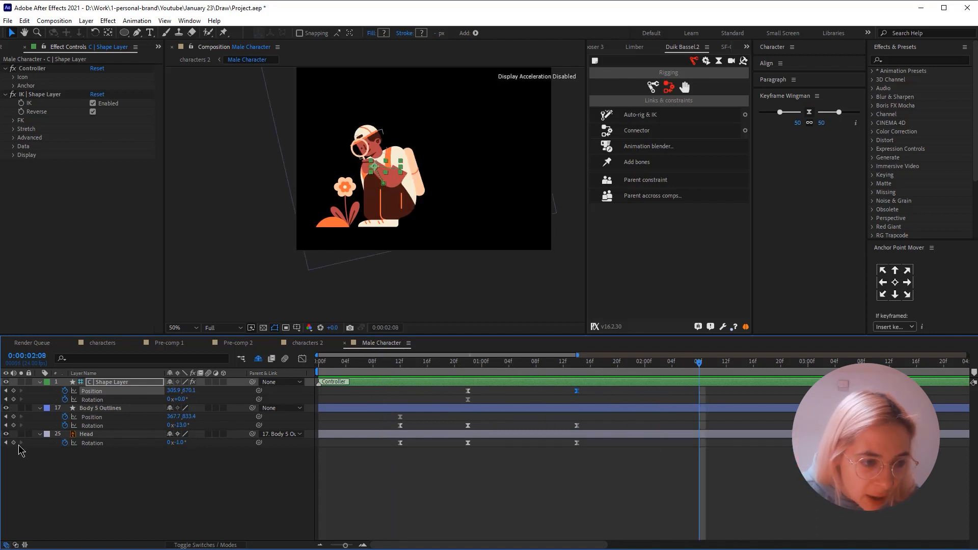
left_click_drag(13, 390, 9, 469)
left_click(88, 477)
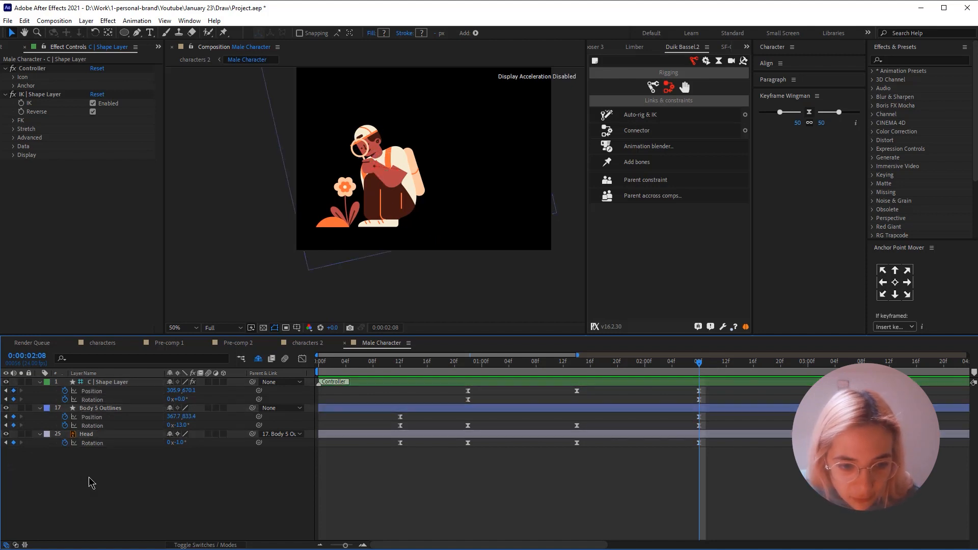
- Set the rotation of Body 5 Outlines to -8° at 0:00:02:23 to straighten the body
left_click_drag(345, 545, 344, 545)
left_click_drag(660, 366, 727, 371)
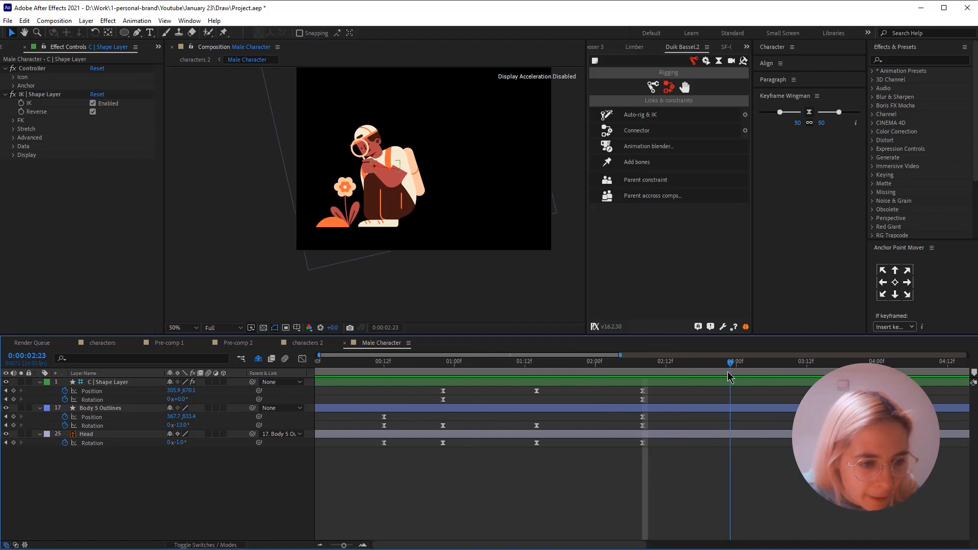
left_click(104, 408)
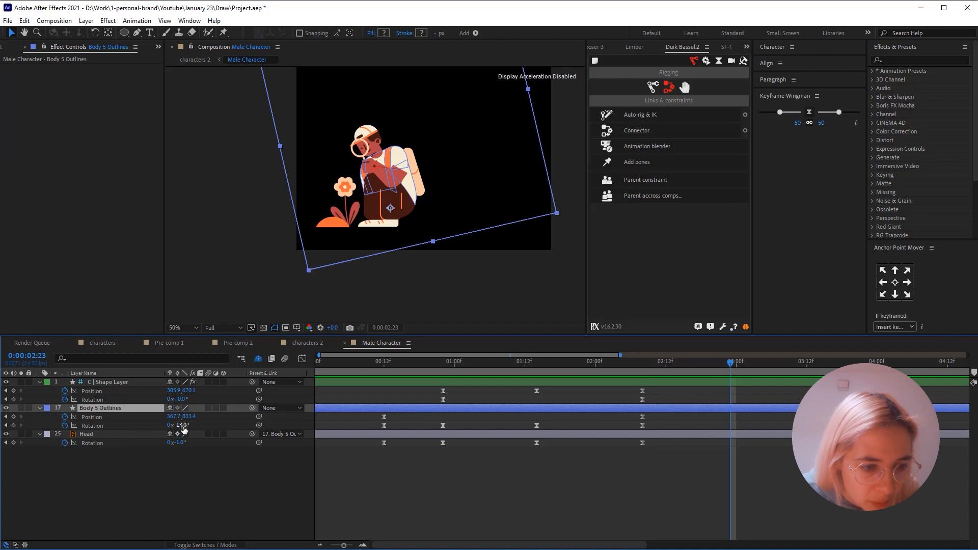
key("period")
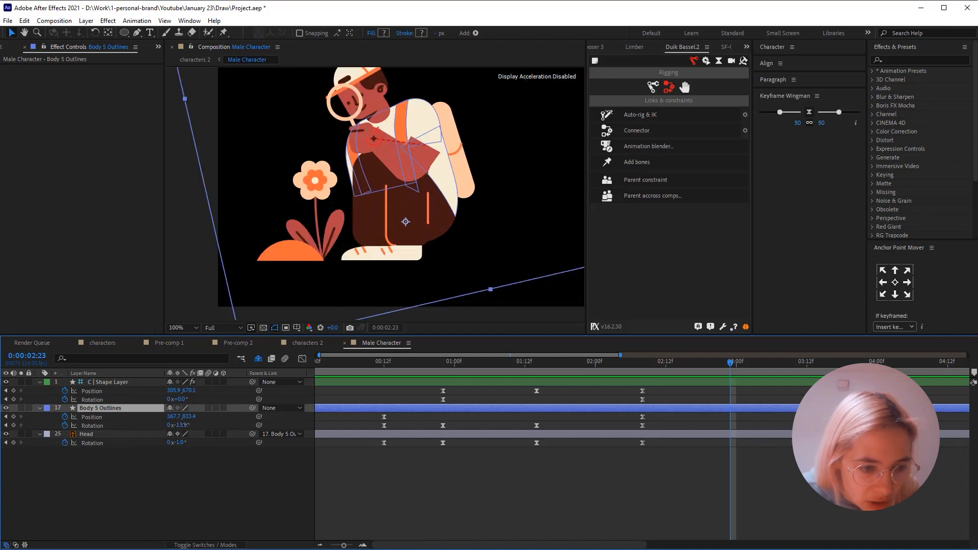
left_click_drag(187, 424, 184, 425)
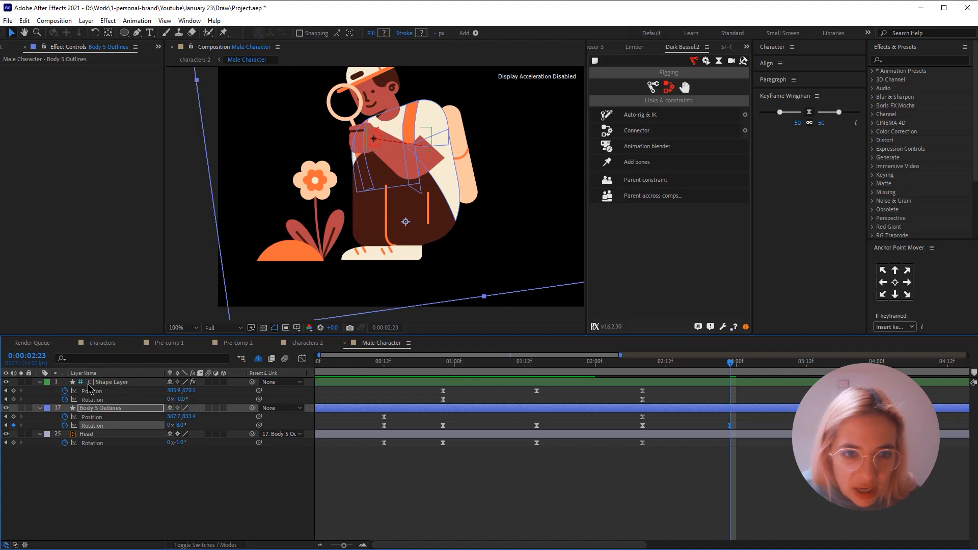
- At 0:00:02:23, lower the C | Shape Layer controller to about 303.9, 745.1 and rotate it to -38° so the magnifying glass reaches the flower
left_click(108, 383)
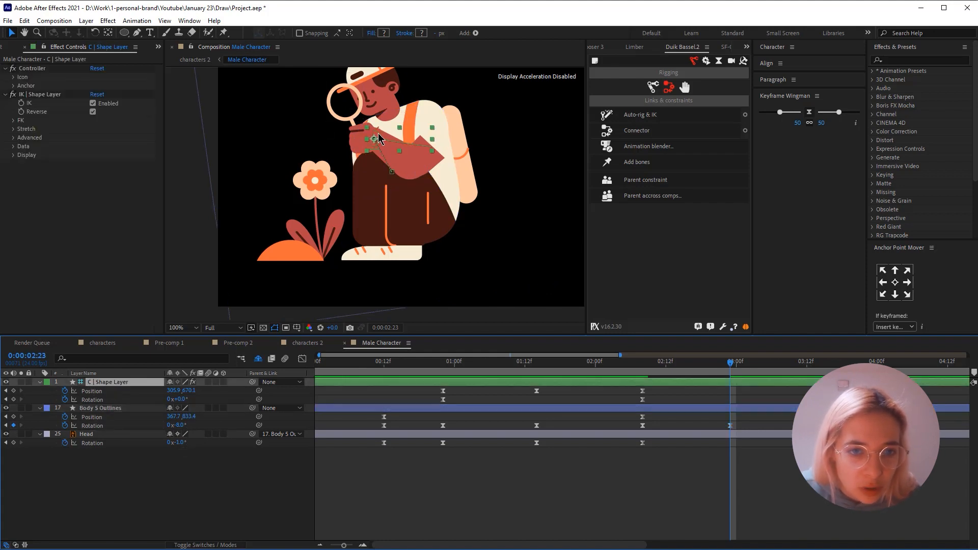
left_click_drag(378, 138, 377, 173)
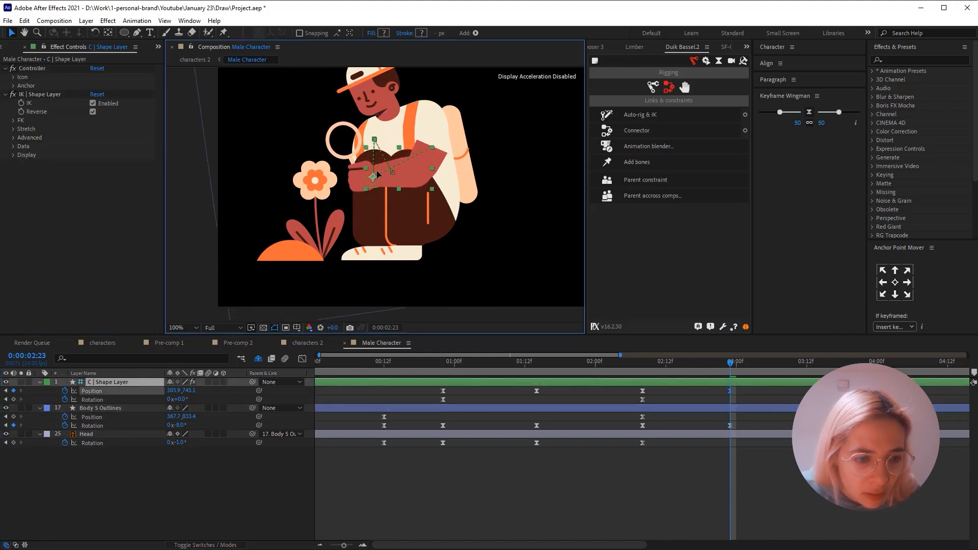
left_click_drag(181, 399, 160, 399)
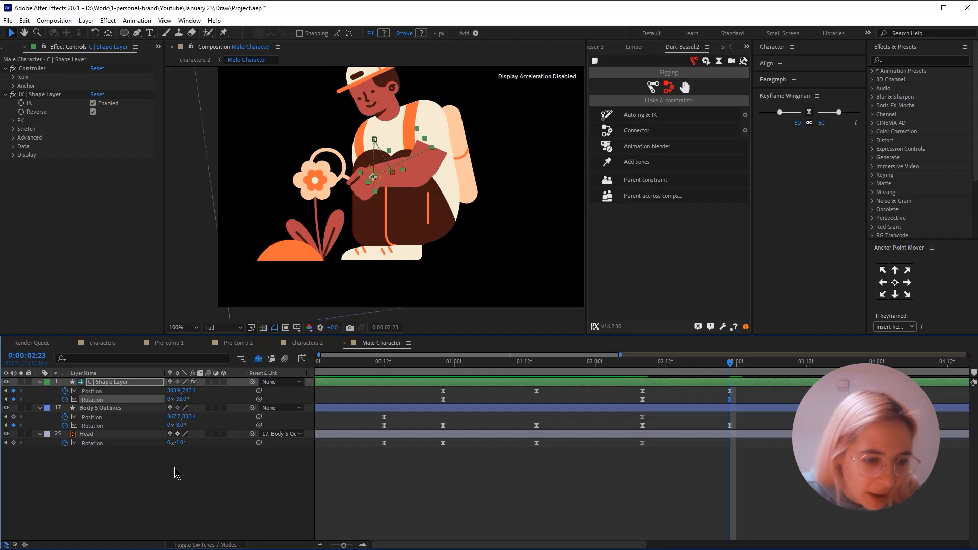
- Set the Head's rotation to 14° at 0:00:02:23 and preview the return movement from 0:00:01:09
left_click_drag(182, 443, 191, 442)
left_click(613, 398)
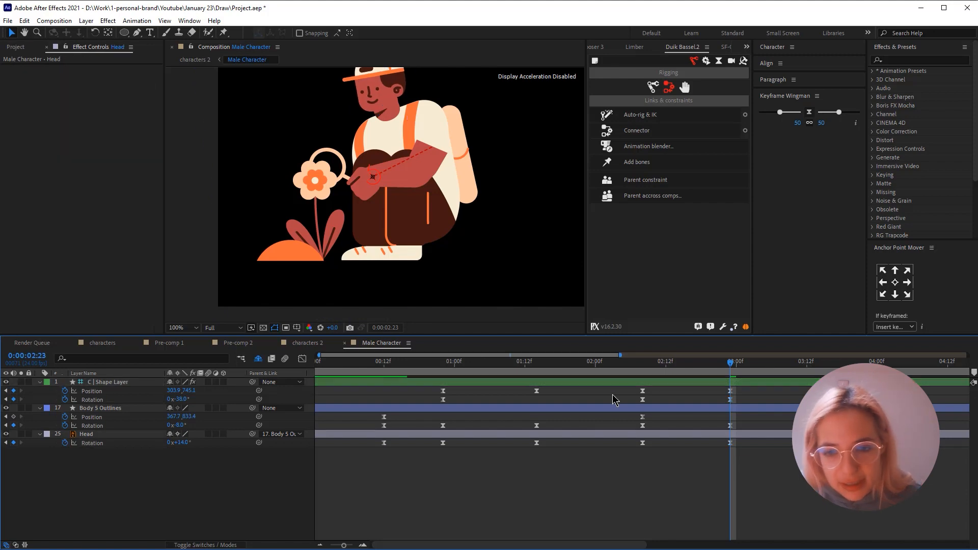
left_click_drag(653, 368, 507, 366)
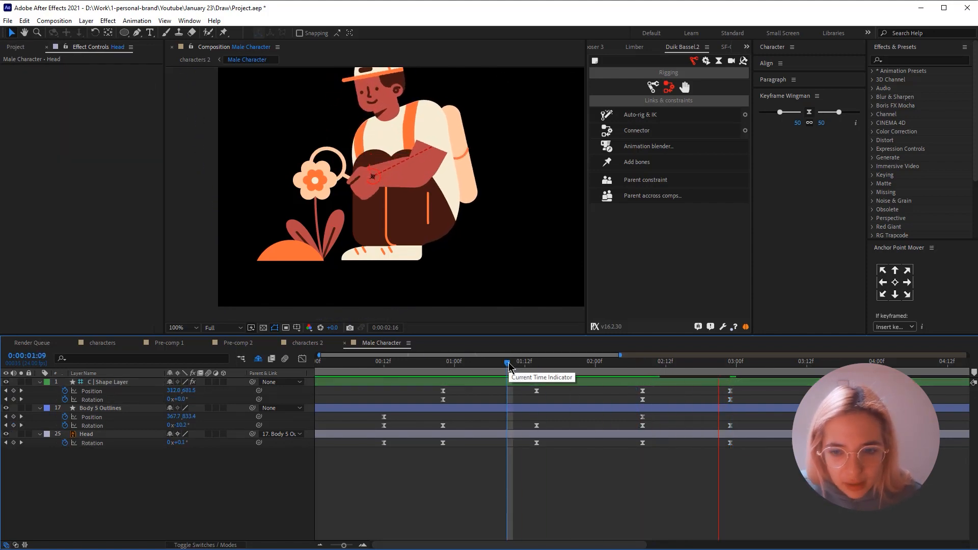
- Move the controller, body and head keyframes at 0:00:02:23 to about 0:00:03:01, and apply the 50/50 Keyframe Wingman ease to the last two keyframe sets
left_click_drag(712, 391, 742, 442)
left_click_drag(770, 386, 601, 476)
left_click(822, 115)
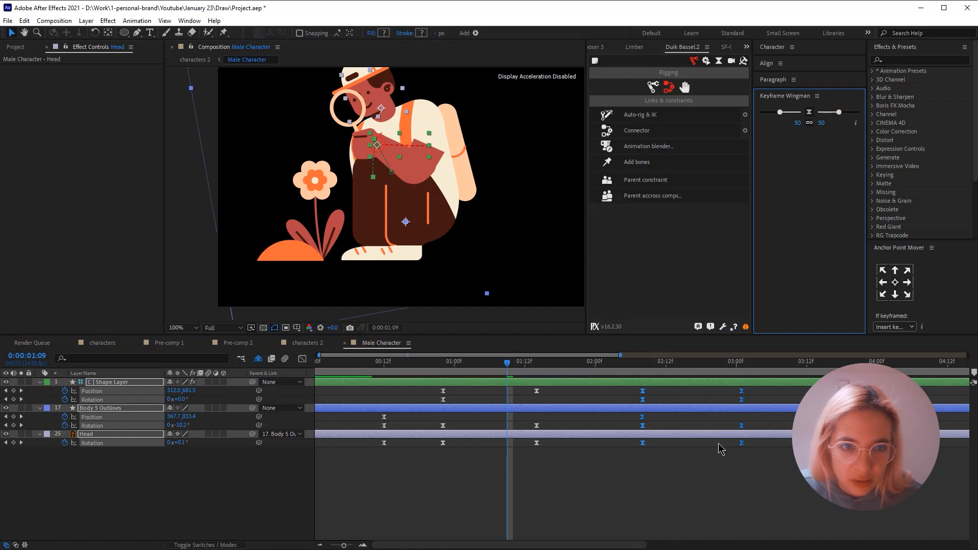
- Add keyframes at 0:00:03:20 for the position and rotation of C | Shape Layer and Body 5 Outlines and for the Head's rotation
key("space")
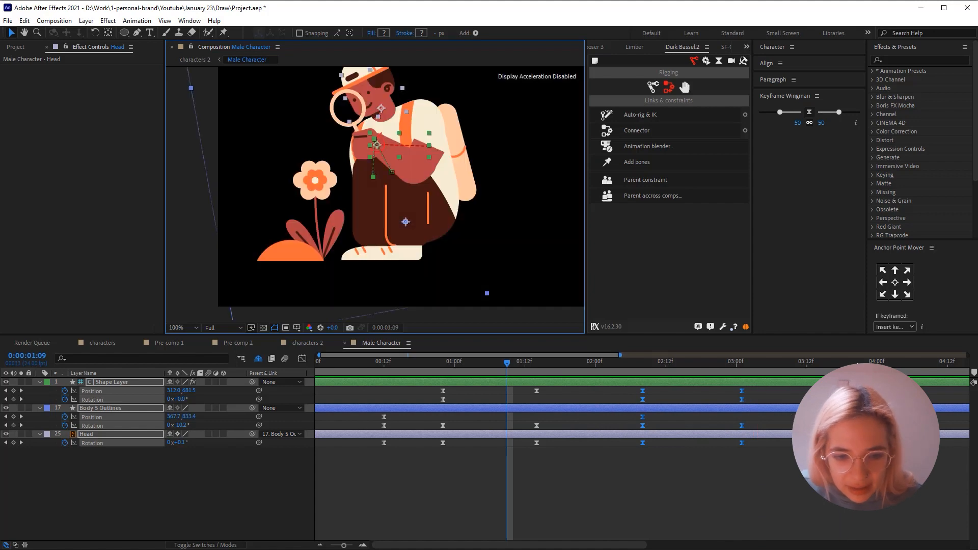
left_click_drag(344, 545, 342, 545)
left_click_drag(643, 365, 638, 367)
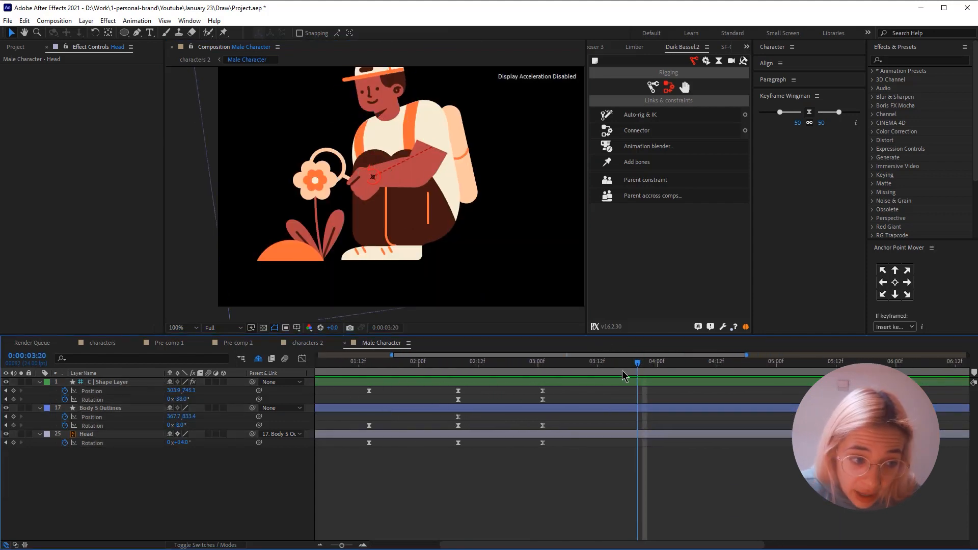
left_click(13, 391)
left_click(13, 400)
left_click(13, 417)
left_click(13, 426)
left_click(14, 442)
left_click(21, 492)
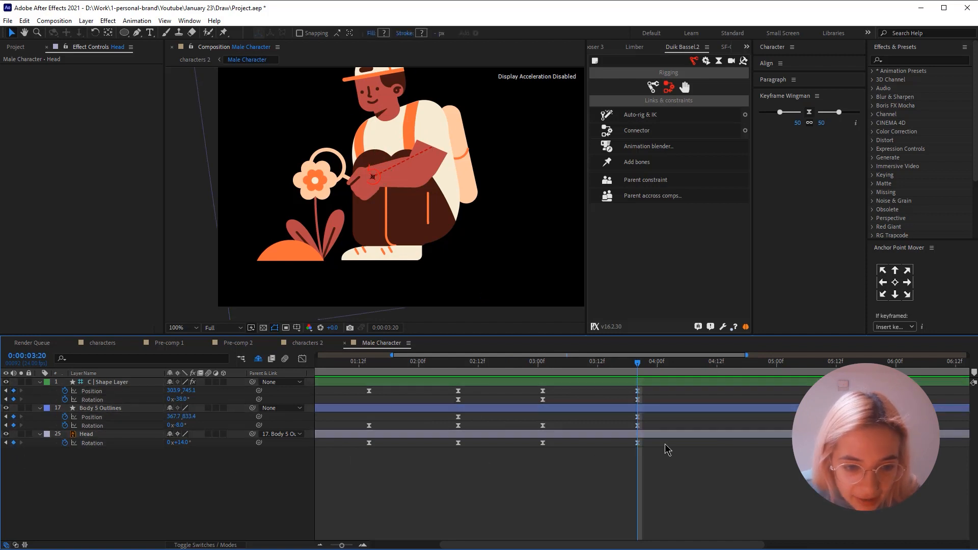
- Copy the first body, head and controller keyframes and paste them at 0:00:05:00 to return the character to its starting pose
left_click_drag(341, 545, 330, 545)
left_click_drag(583, 363, 642, 371)
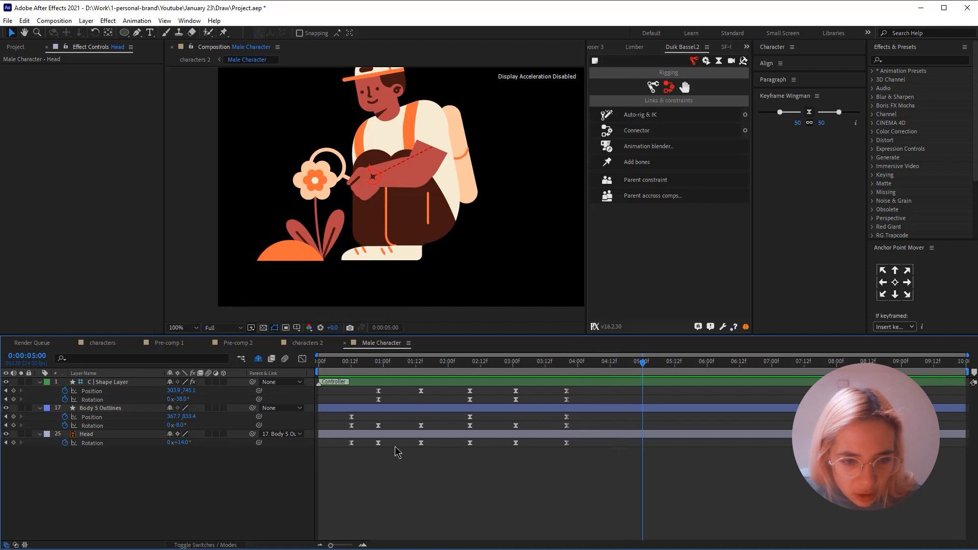
left_click_drag(364, 430, 332, 413)
key("ctrl+c")
key("ctrl+v")
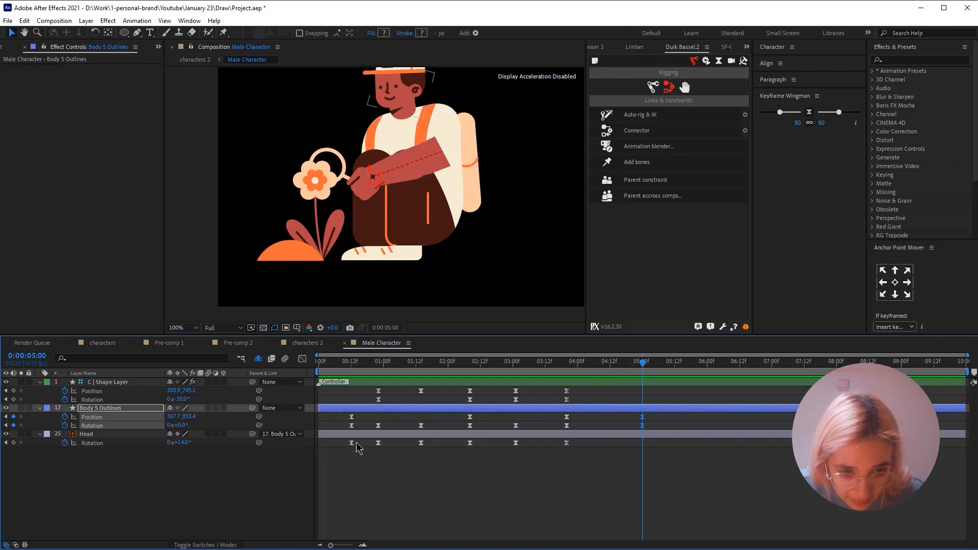
left_click(355, 443)
key("ctrl+c")
key("ctrl+v")
left_click_drag(388, 390, 357, 401)
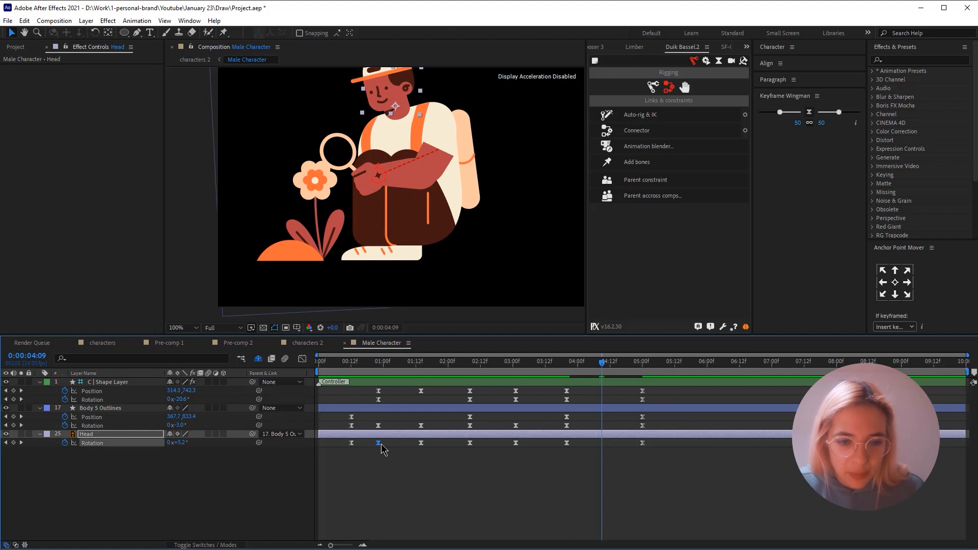
- Copy the second body and head rotation keyframes to 0:00:04:09 and preview the return movement from 0:00:03:16
left_click(389, 408)
key("ctrl+v")
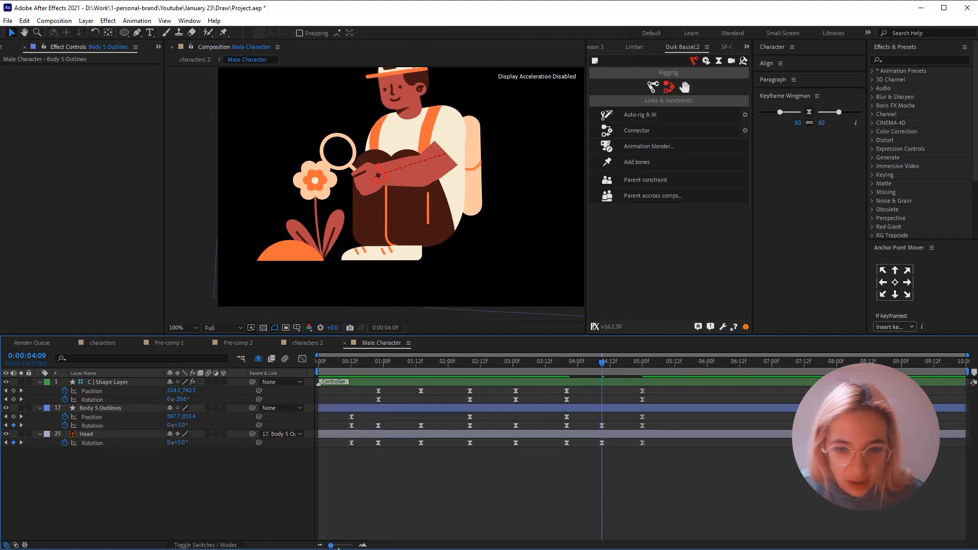
left_click_drag(338, 548, 332, 545)
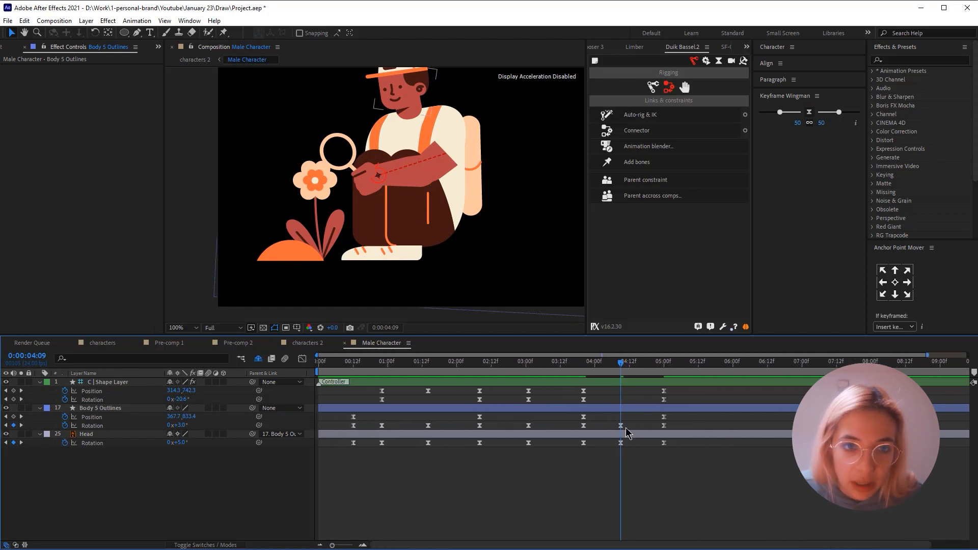
left_click(572, 368)
key("space")
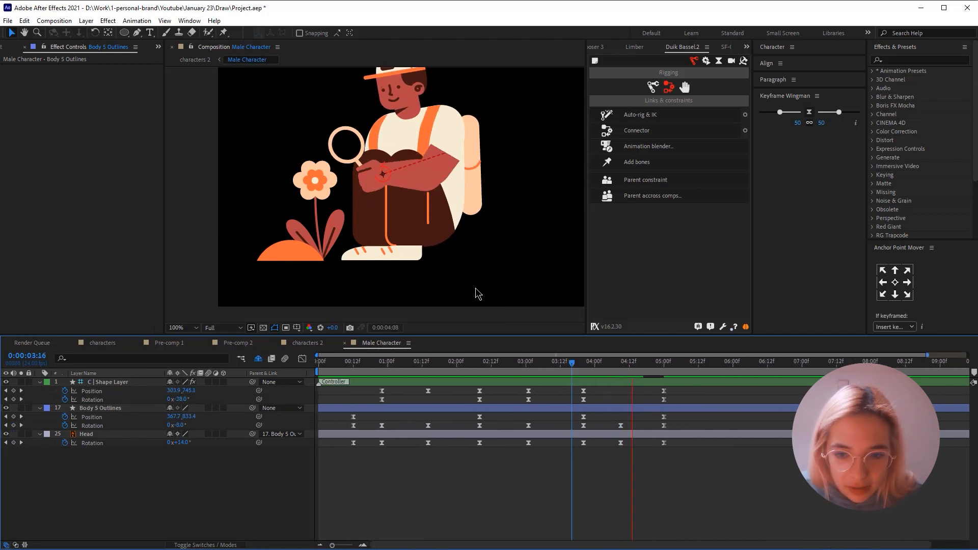
key("space")
- Move the last two keyframe sets of C | Shape Layer to 0:00:03:16 and about 0:00:04:05, and preview the arm's return
left_click_drag(655, 389, 576, 406)
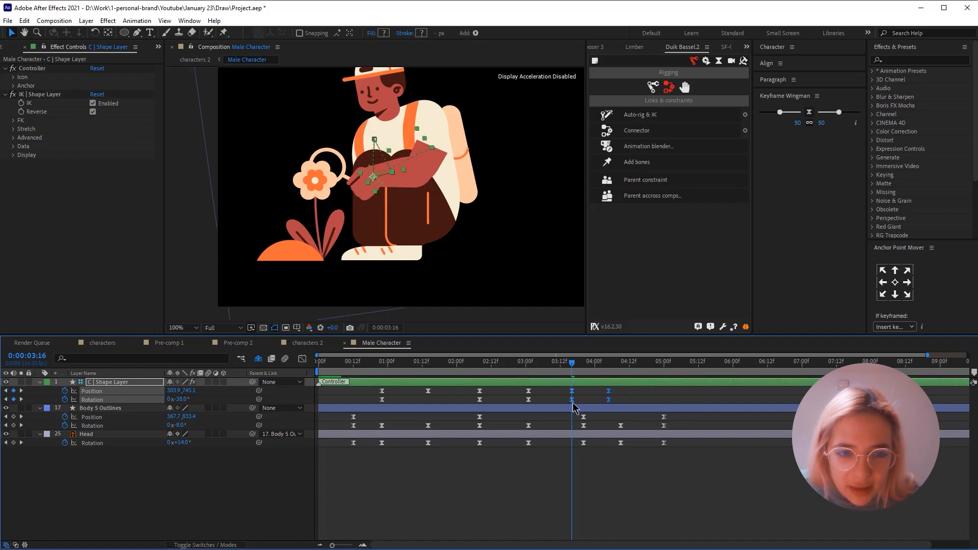
key("space")
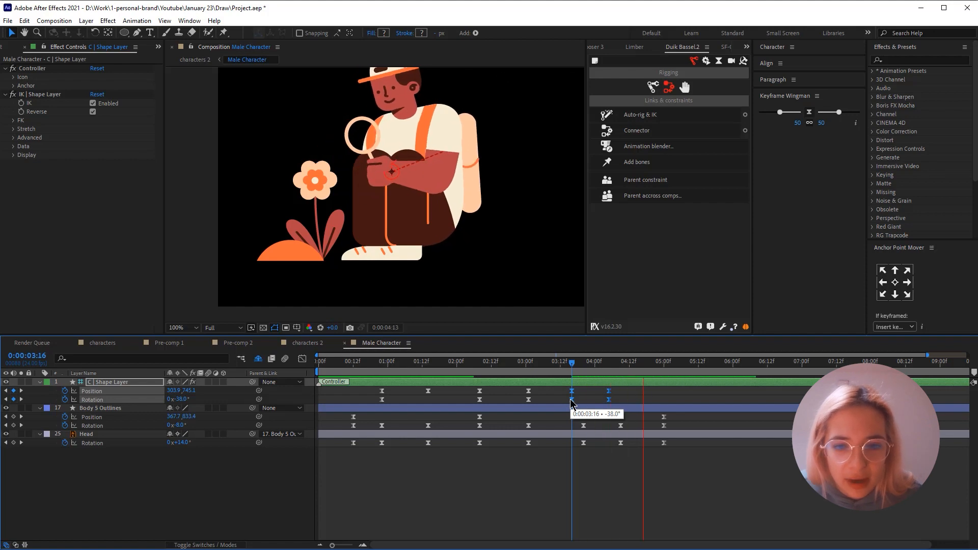
key("space")
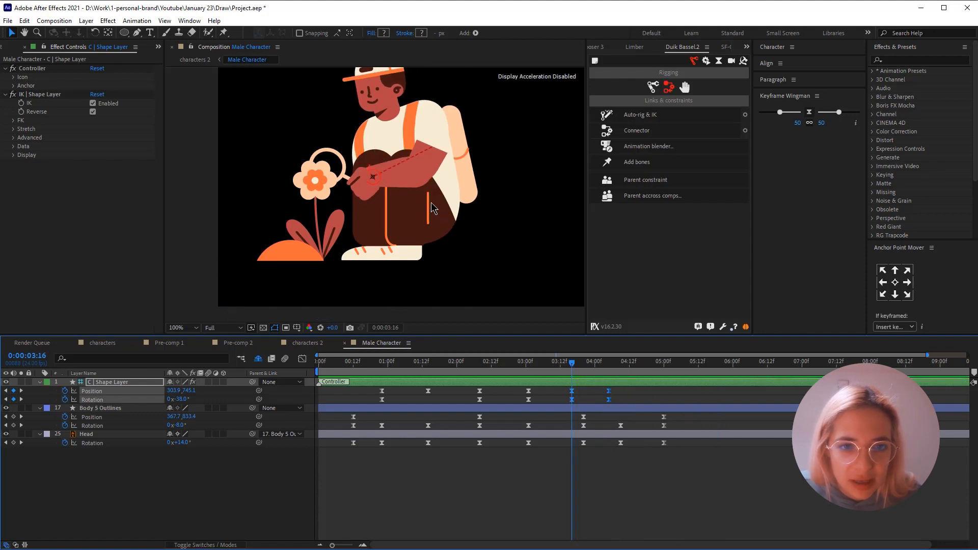
scroll(432, 208, "down", 2)
key("space")
key("space")
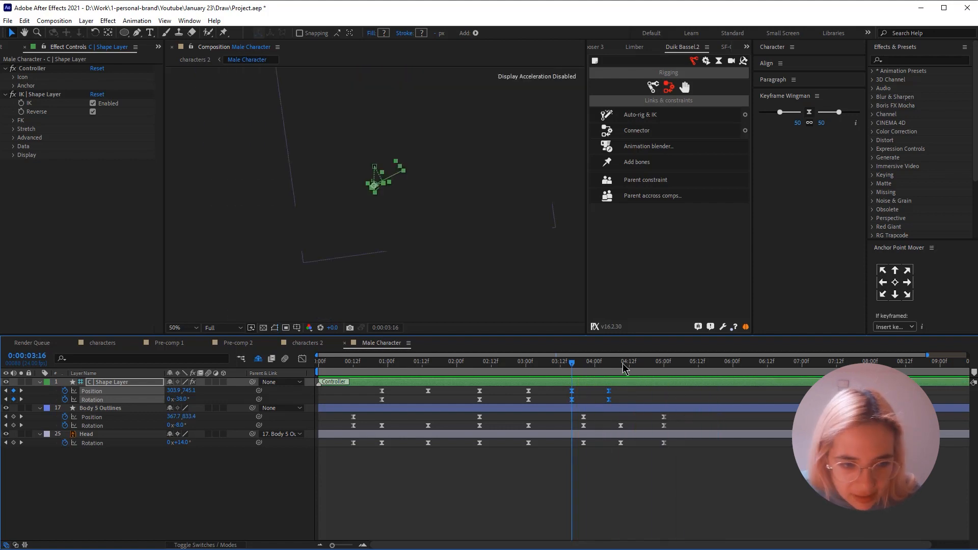
- Raise the Head's rotation at 0:00:04:09 to about 18° and preview the movement from 0:00:03:20
left_click(621, 365)
left_click(574, 476)
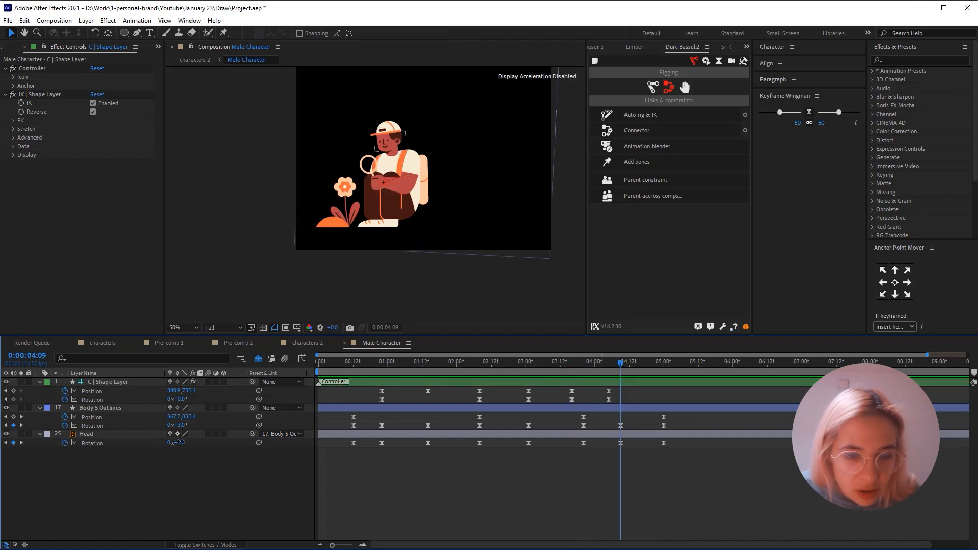
left_click_drag(180, 442, 185, 442)
left_click(583, 369)
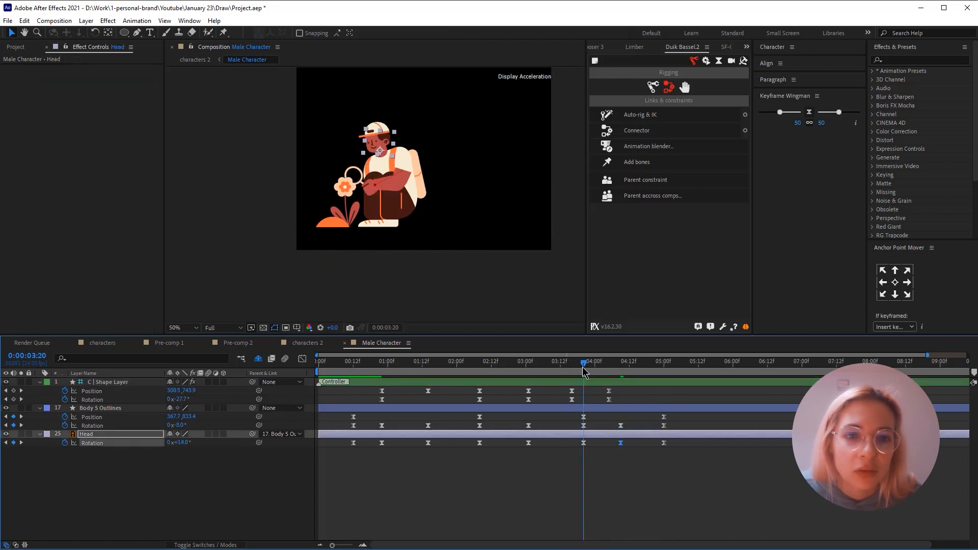
key("space")
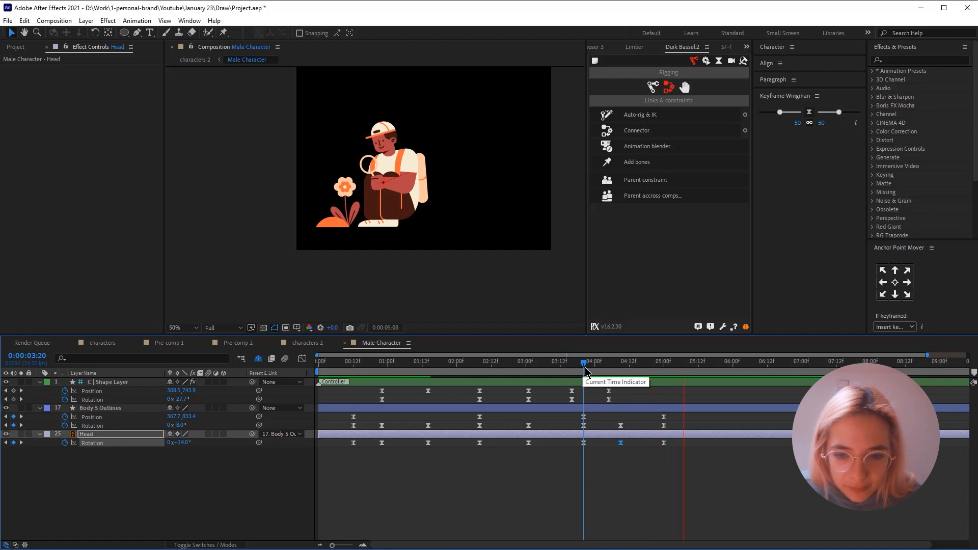
key("space")
key("space")
- Lower the Head's rotation again on its keyframe near 0:00:04:09
left_click(654, 422)
left_click(622, 364)
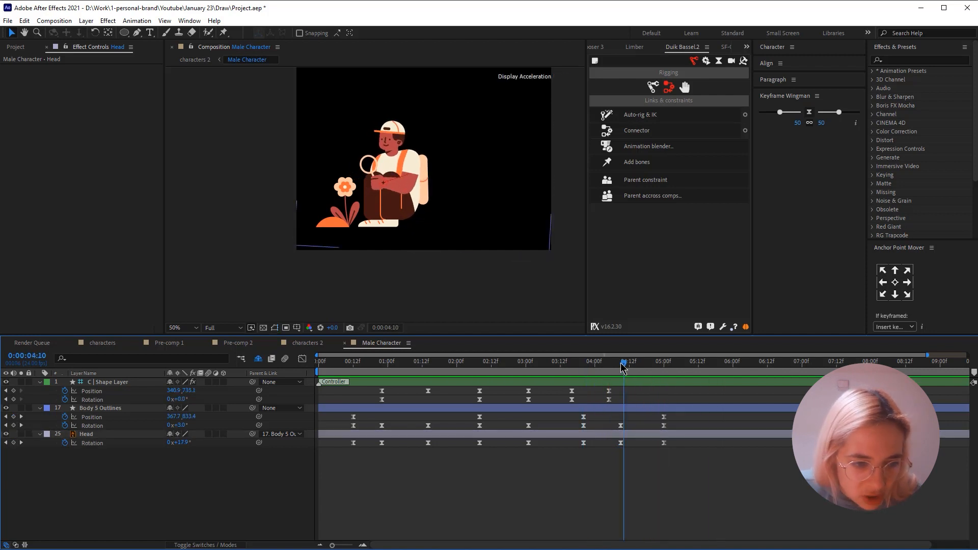
left_click_drag(183, 443, 179, 443)
left_click(748, 467)
- Apply the 50/50 Keyframe Wingman ease to the body and head keyframes from about 0:00:02:08 onward, and preview the animation from the start
key("Home")
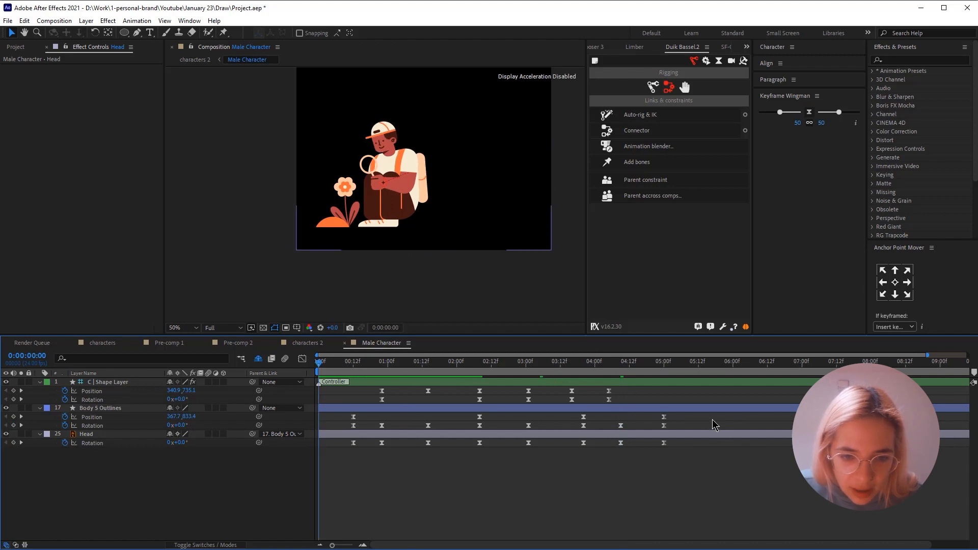
mouse_move(712, 420)
left_mouse_down()
mouse_move(431, 473)
mouse_move(469, 492)
left_mouse_up()
left_click(809, 113)
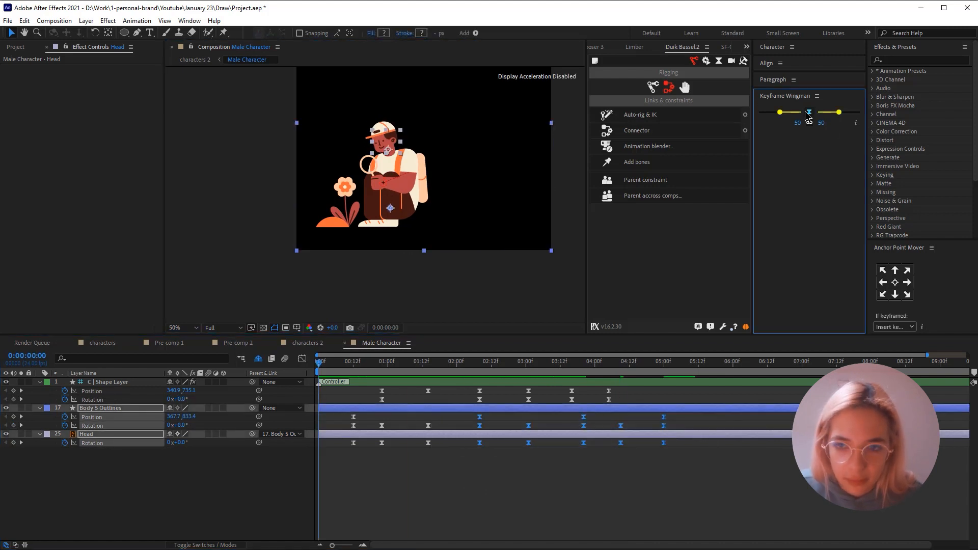
left_click(647, 497)
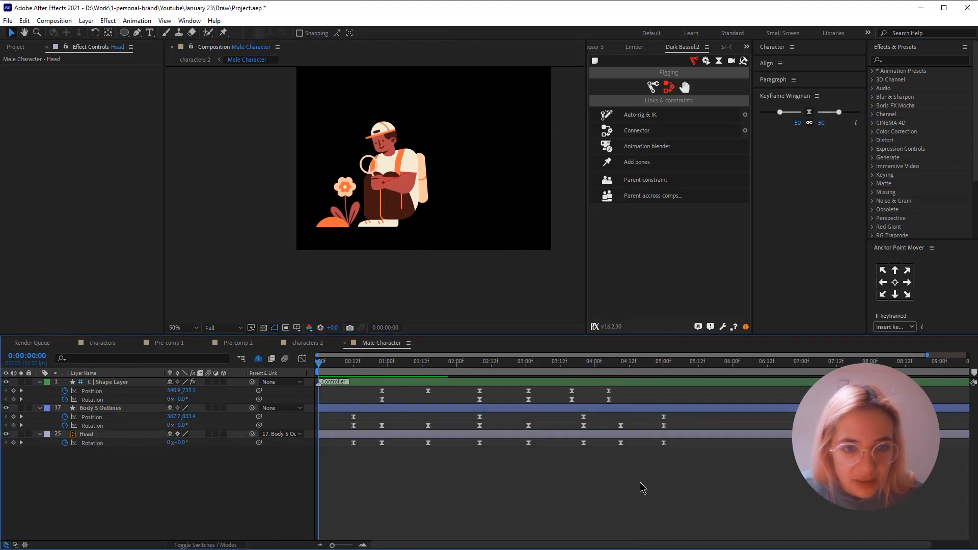
key("space")
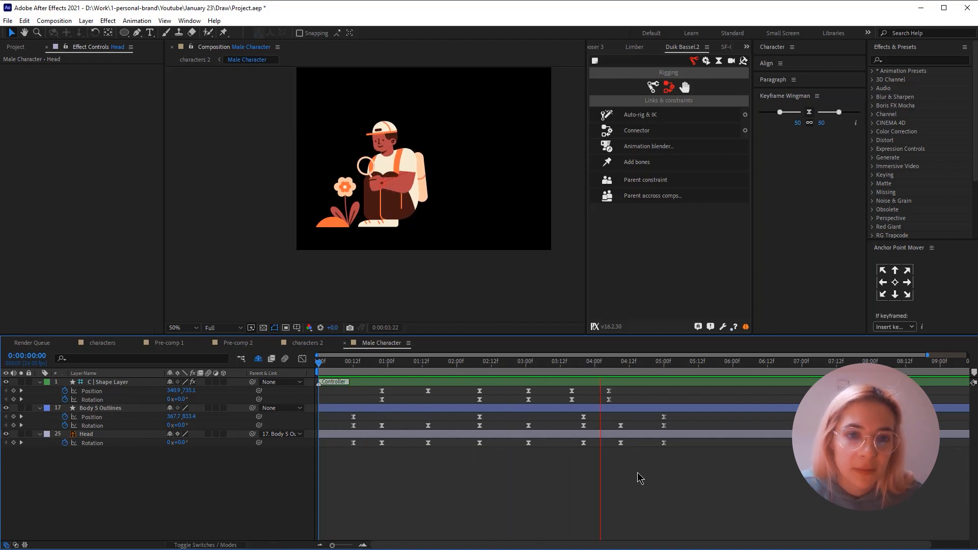
- Move the controller's last two keyframe sets to about 0:00:03:18 and 0:00:04:14 with 50/50 Keyframe Wingman easing, and preview the arm's return
left_click_drag(562, 389, 616, 402)
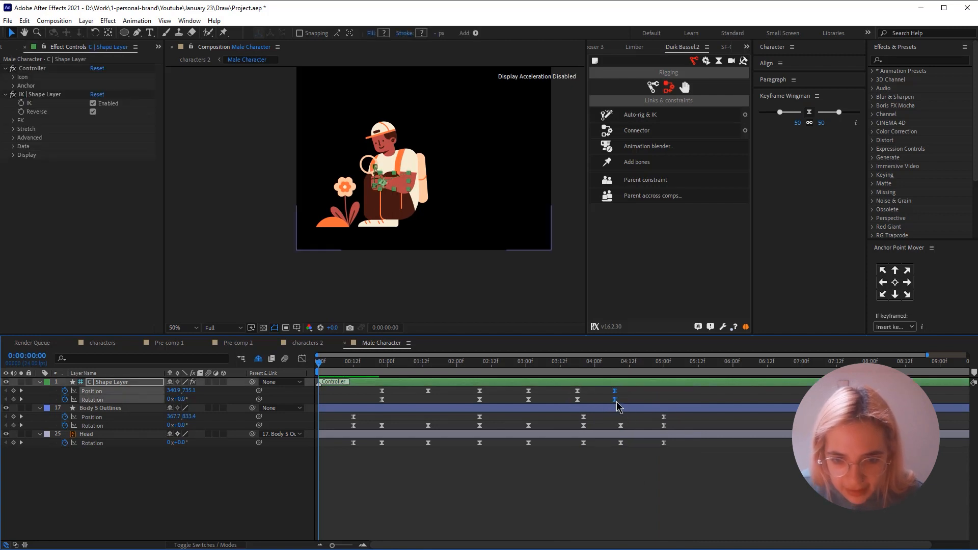
left_click(568, 364)
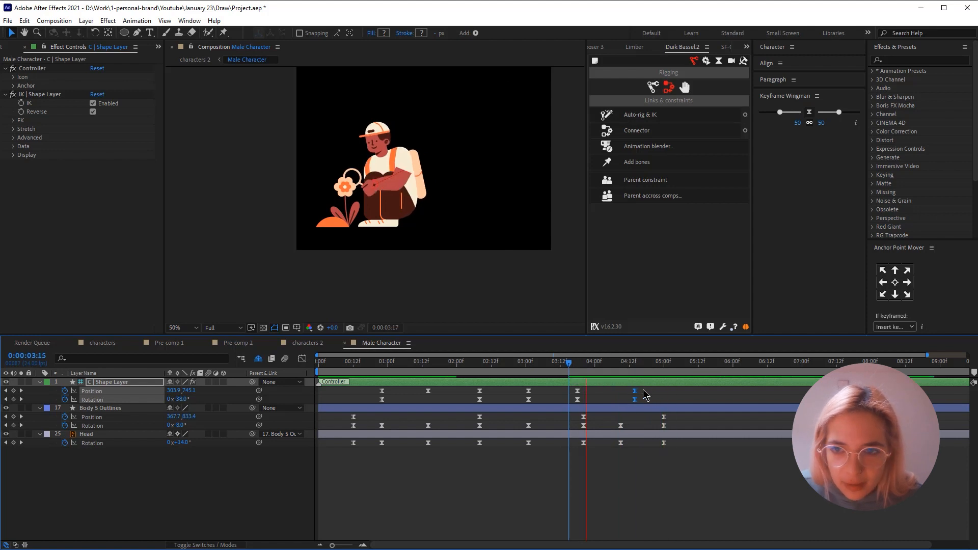
left_click_drag(643, 389, 565, 404)
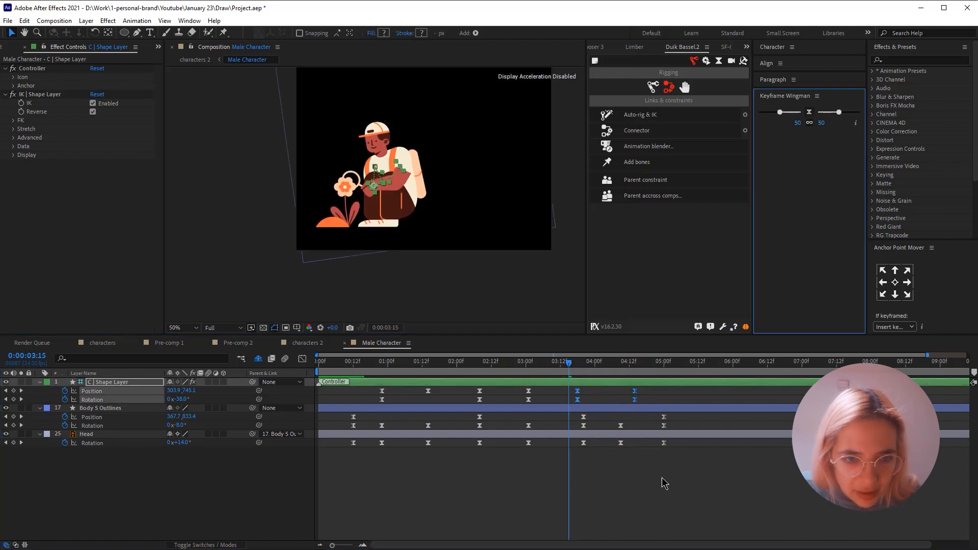
left_click(639, 478)
key("space")
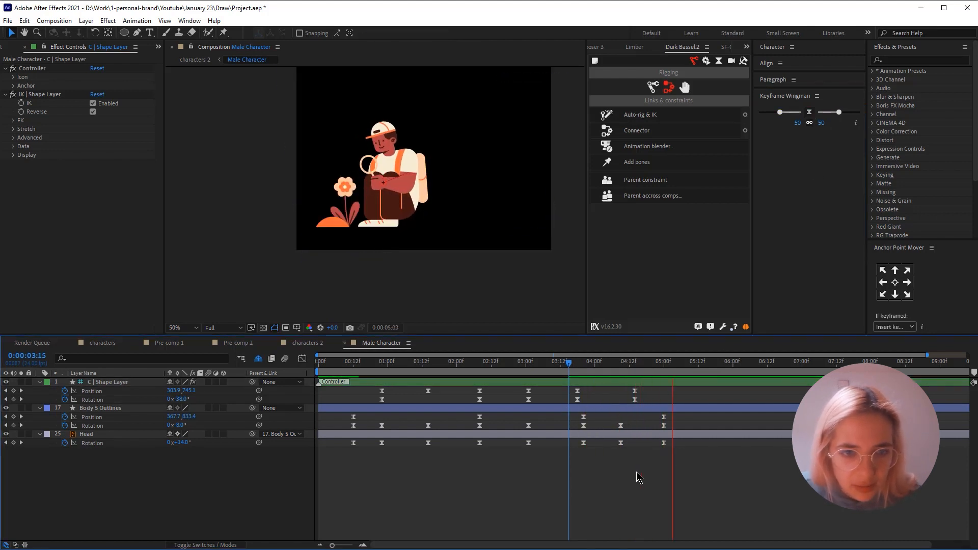
key("space")
key("space")
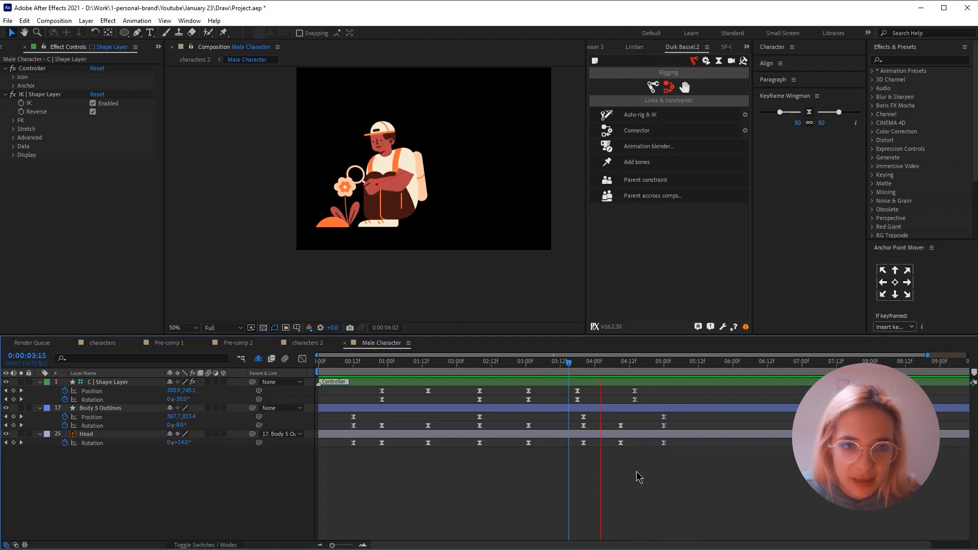
key("space")
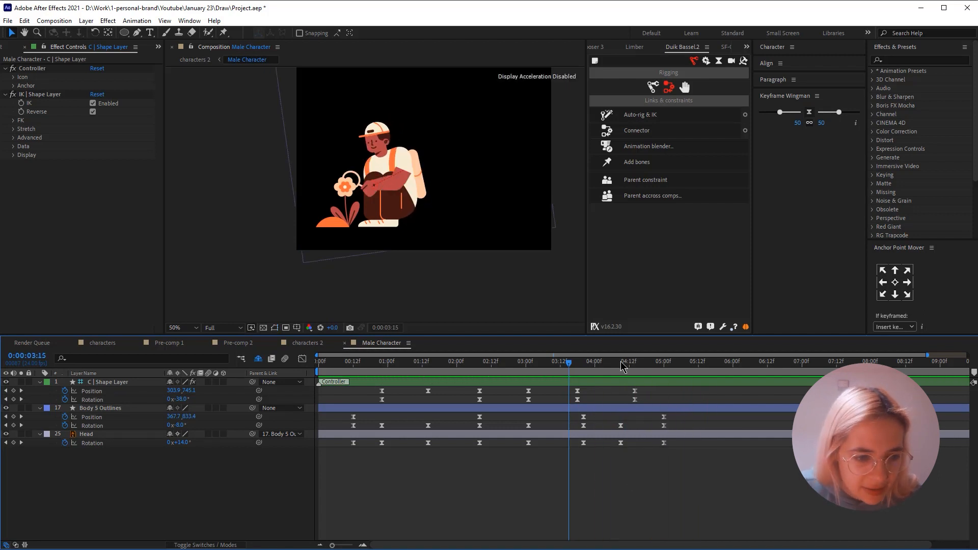
- Set the Head's rotation at 0:00:04:09 to 6° and shift all its rotation keyframes about 4 frames later
left_click(620, 362)
left_click_drag(182, 442, 183, 447)
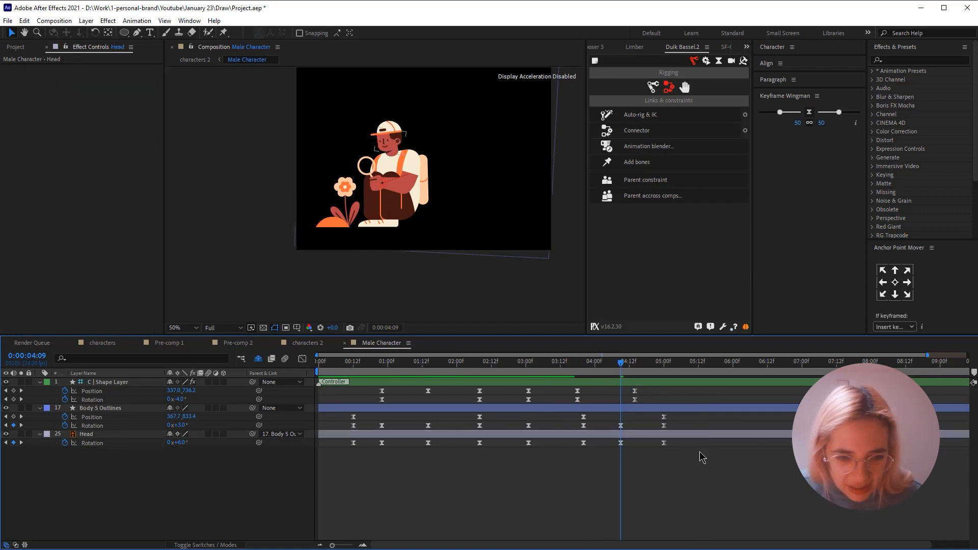
left_click_drag(692, 443, 310, 486)
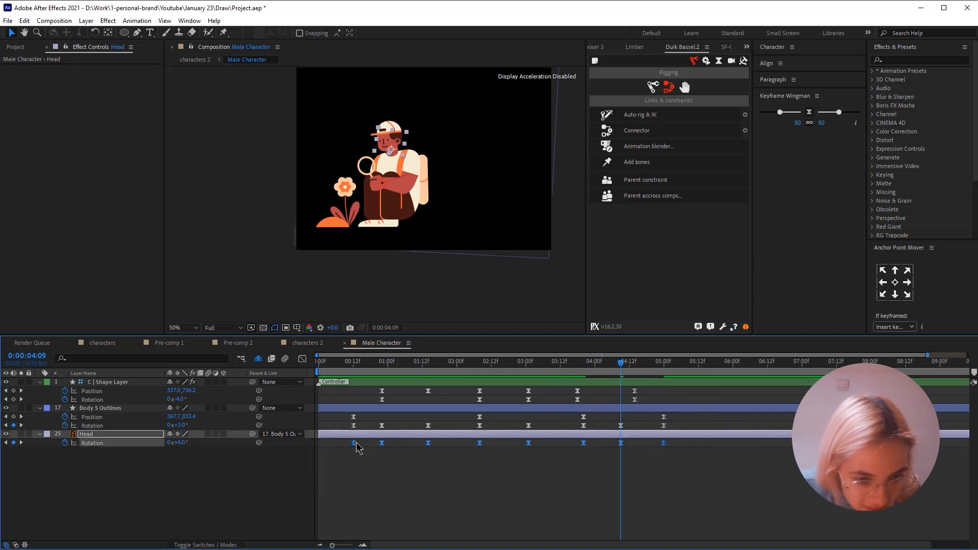
left_click_drag(354, 448, 366, 448)
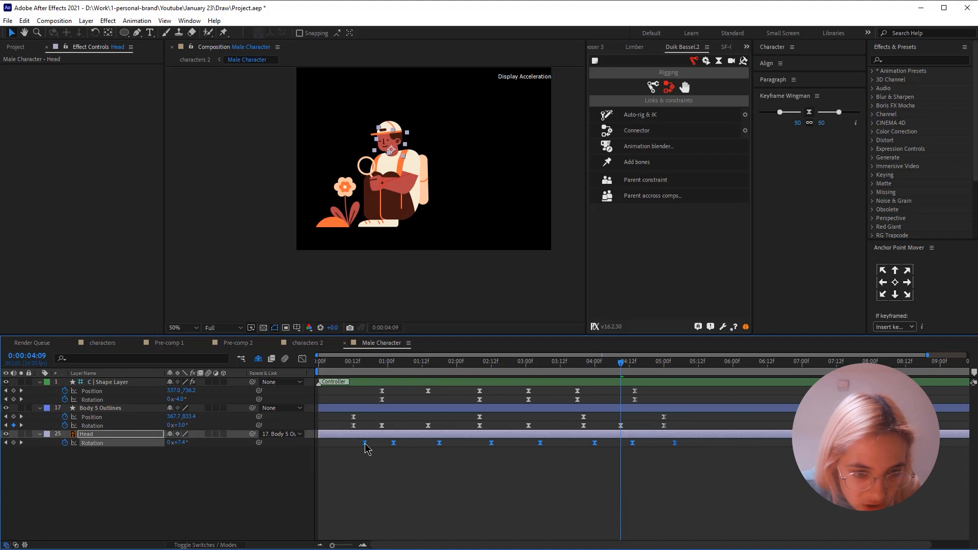
- Preview the whole animation from 0:00:00:12 and inspect the character's head, arm and magnifying glass up close
left_click(353, 368)
key("space")
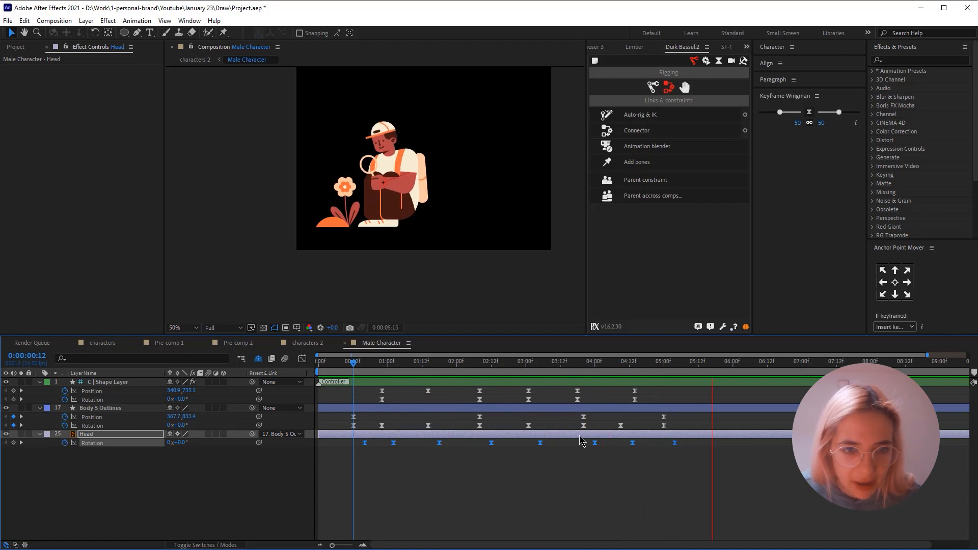
key("space")
key("space")
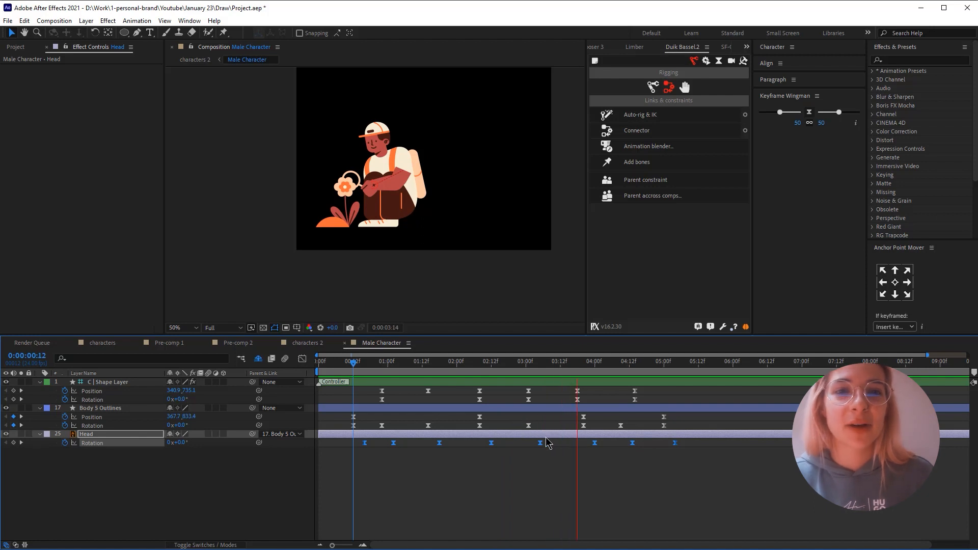
key("space")
scroll(388, 179, "up", 2)
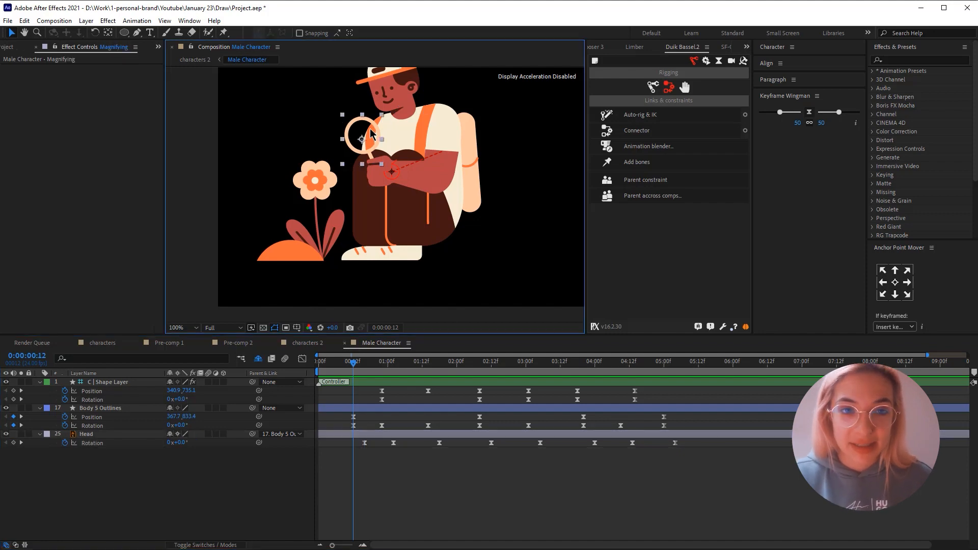
left_click(422, 407)
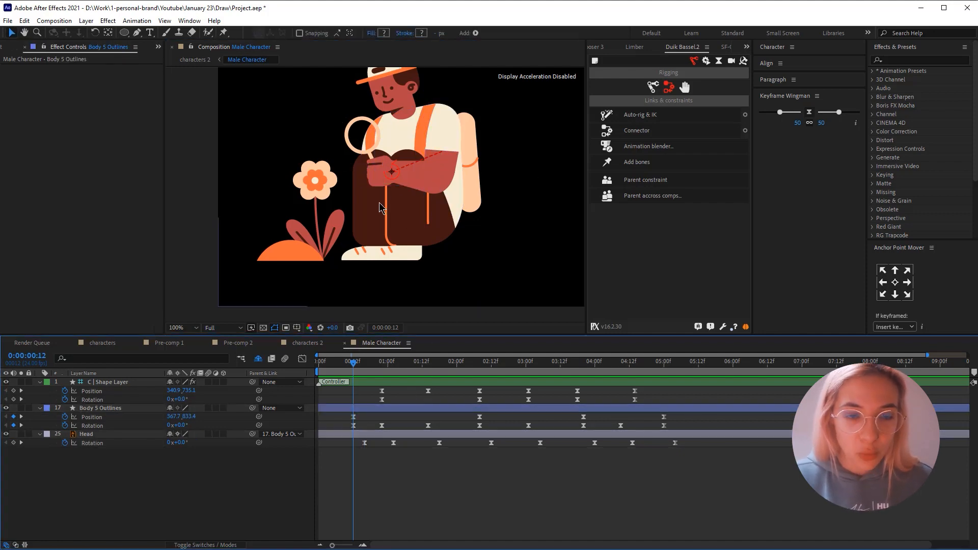
scroll(373, 197, "up", 2)
left_click_drag(381, 95, 362, 230)
scroll(399, 184, "down", 2)
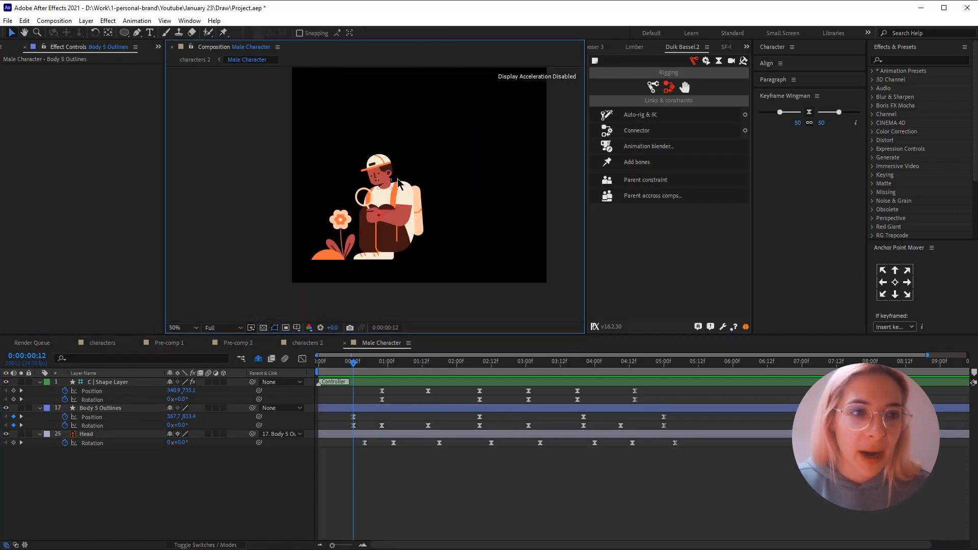
- Draw an ellipse shape covering the magnifying glass lens at 0:00:00:12 and centre its anchor point
left_click(124, 32)
scroll(366, 191, "up", 2)
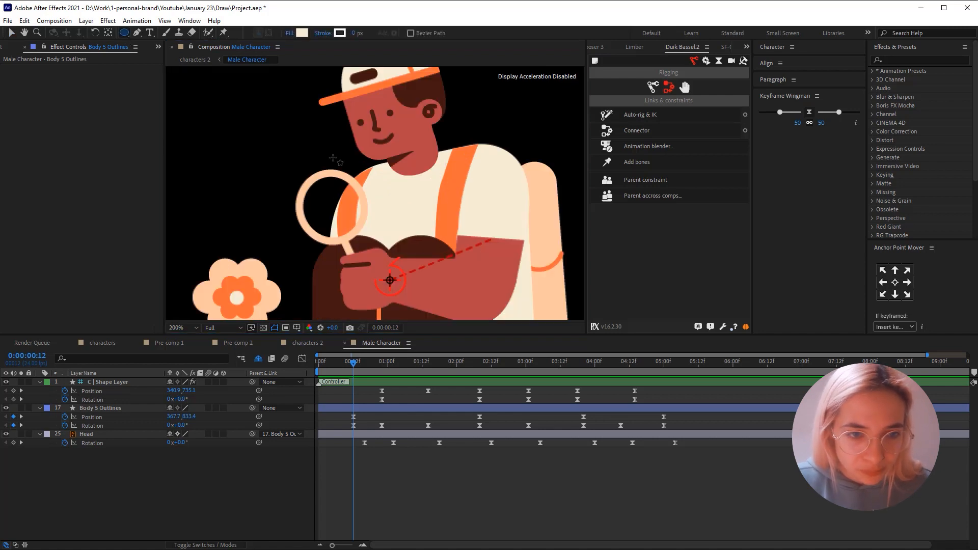
left_click_drag(299, 173, 364, 242)
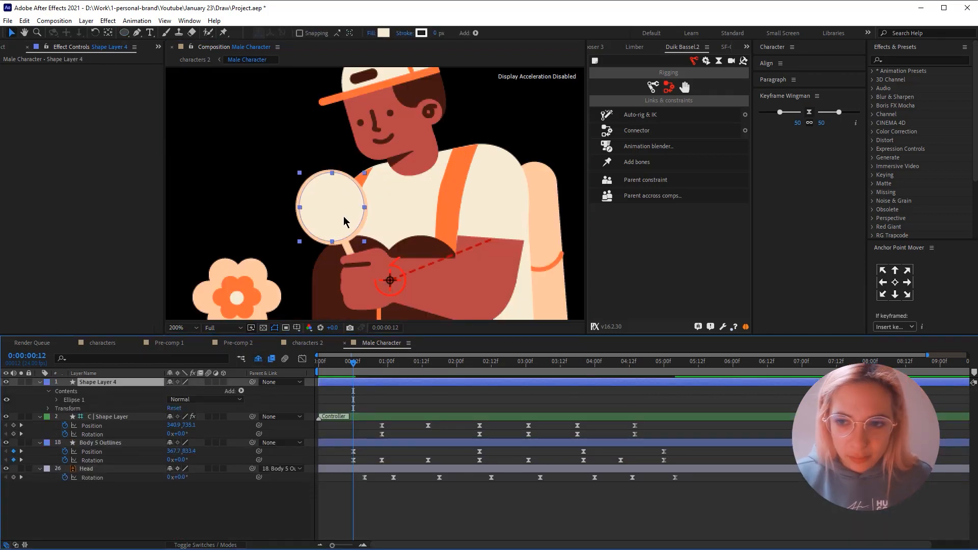
left_click(895, 282)
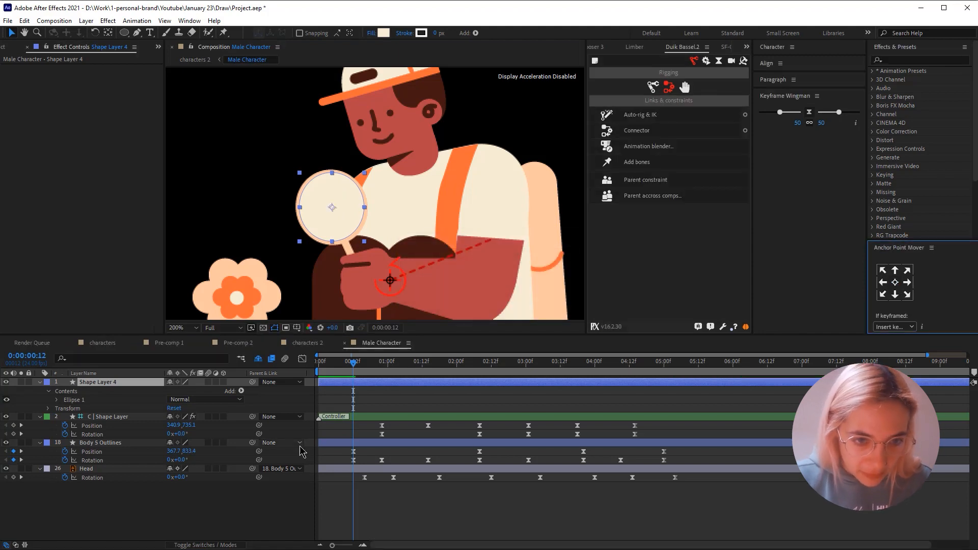
- Keyframe the lens ellipse's position at 0:00:00:22, then move it onto the raised lens at 0:00:01:14, about 249, 597.5
key("p")
left_click_drag(375, 367, 381, 362)
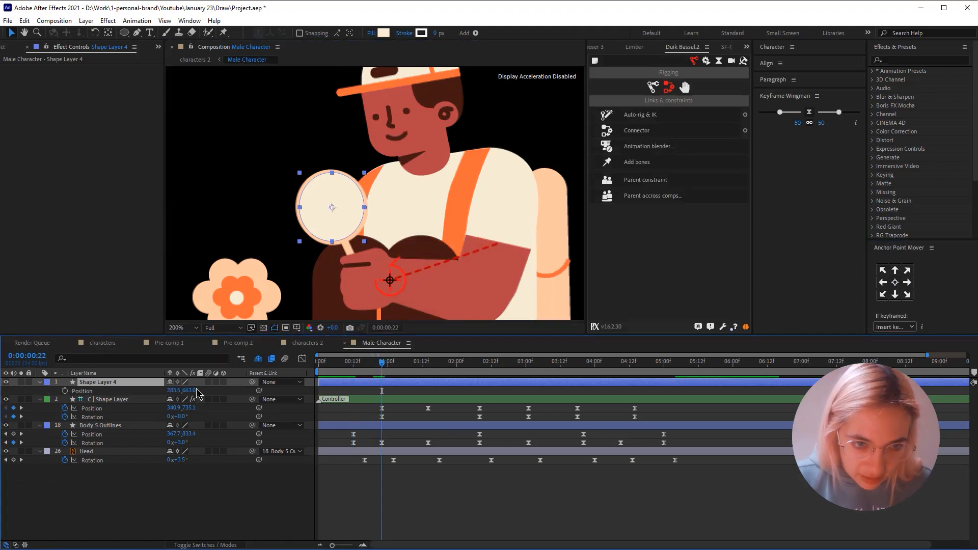
left_click(402, 400)
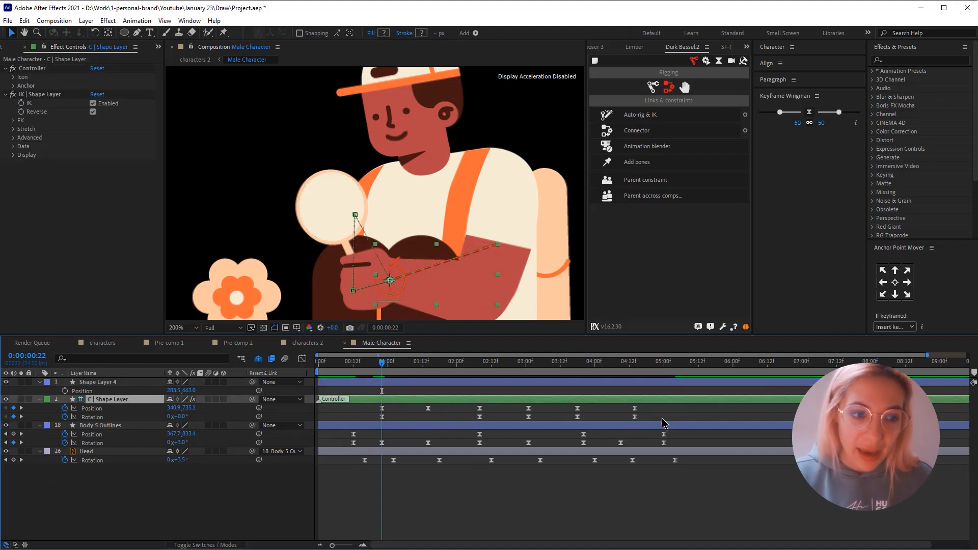
left_click(64, 390)
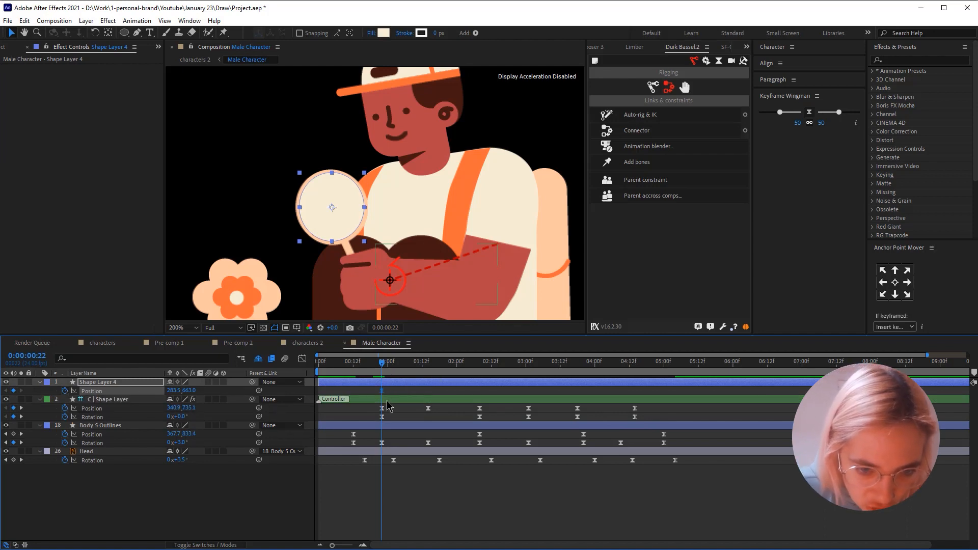
left_click(428, 368)
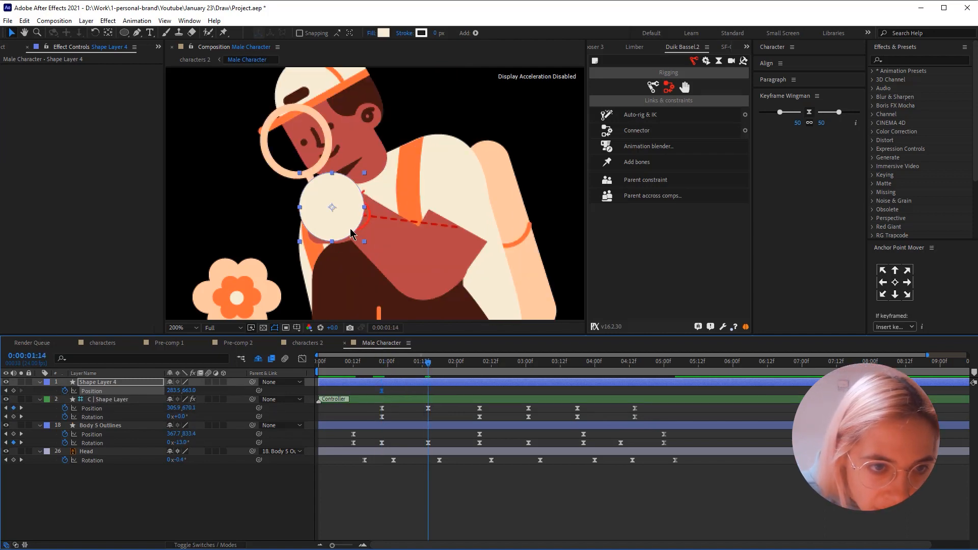
left_click_drag(350, 235, 313, 164)
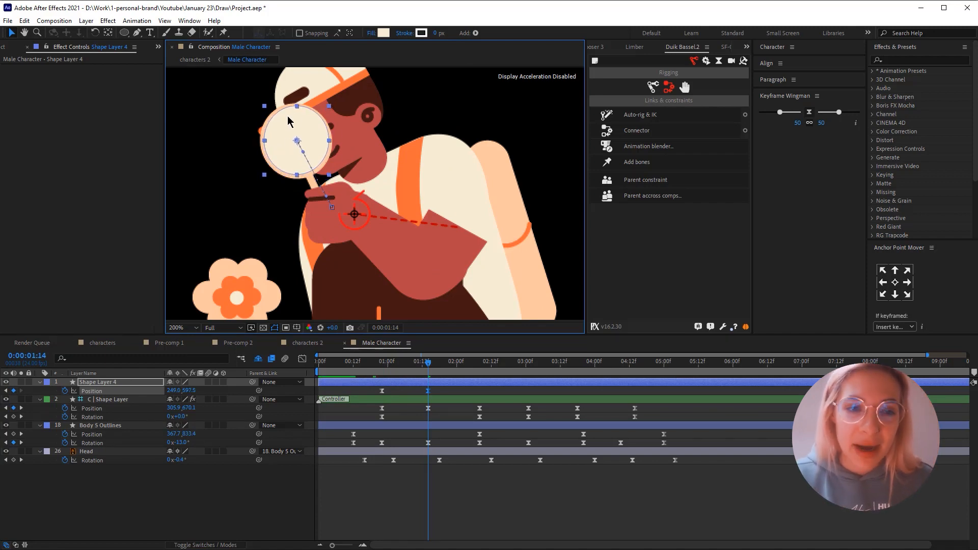
- Hold the ellipse's position with a keyframe at 0:00:02:08 and move it over the lowered lens at 0:00:03:01, about 214.5, 727
left_click(479, 361)
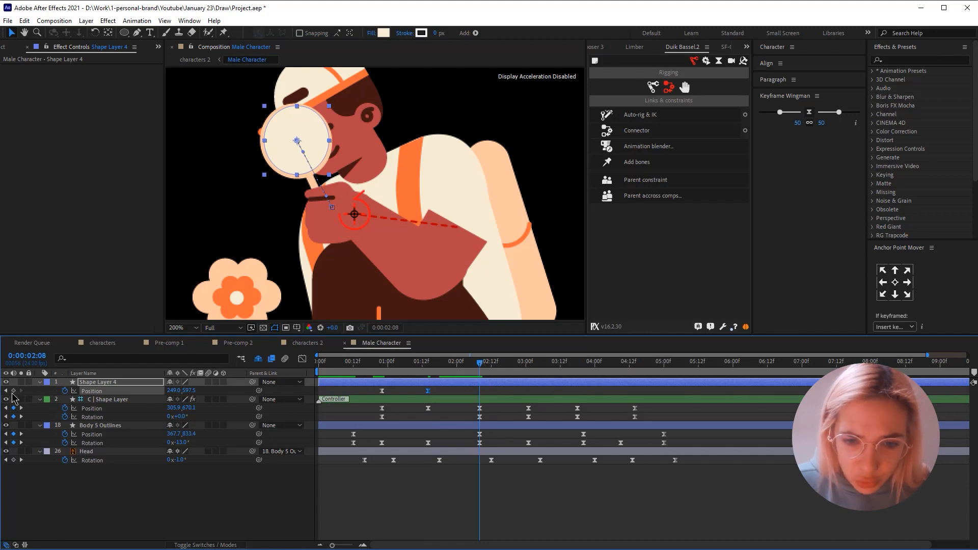
left_click(529, 369)
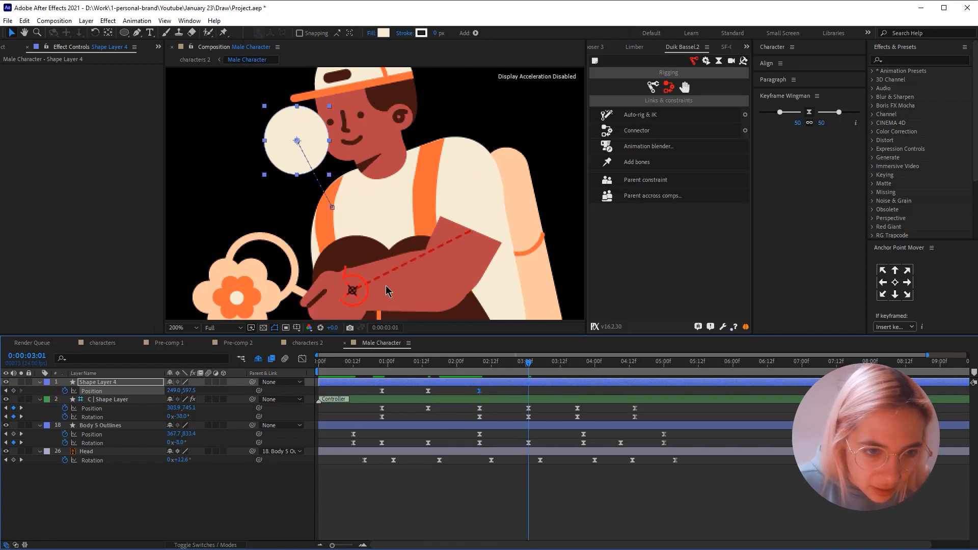
left_click_drag(314, 134, 279, 265)
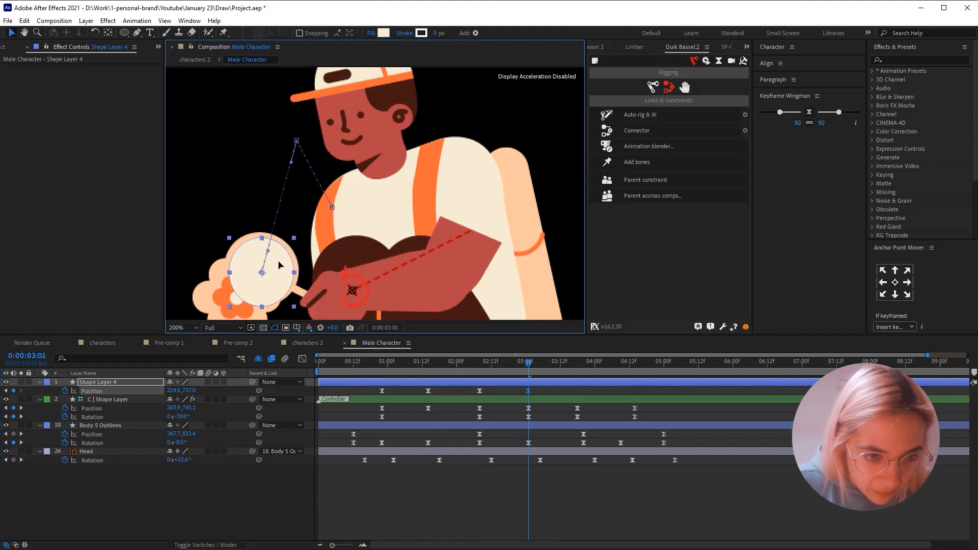
- Add a hold position keyframe for the ellipse at 0:00:03:18 and paste its starting position keyframe at 0:00:04:14
left_click(579, 363)
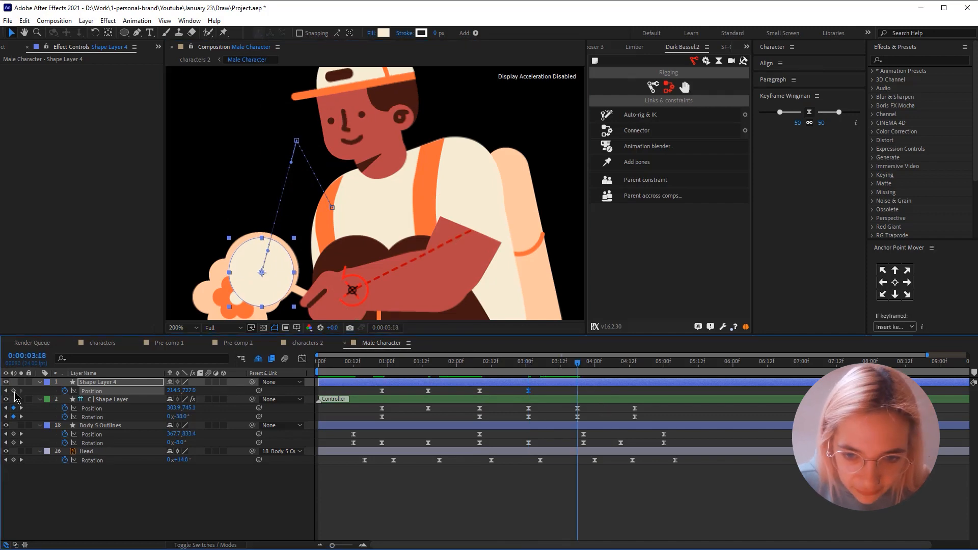
left_click(636, 369)
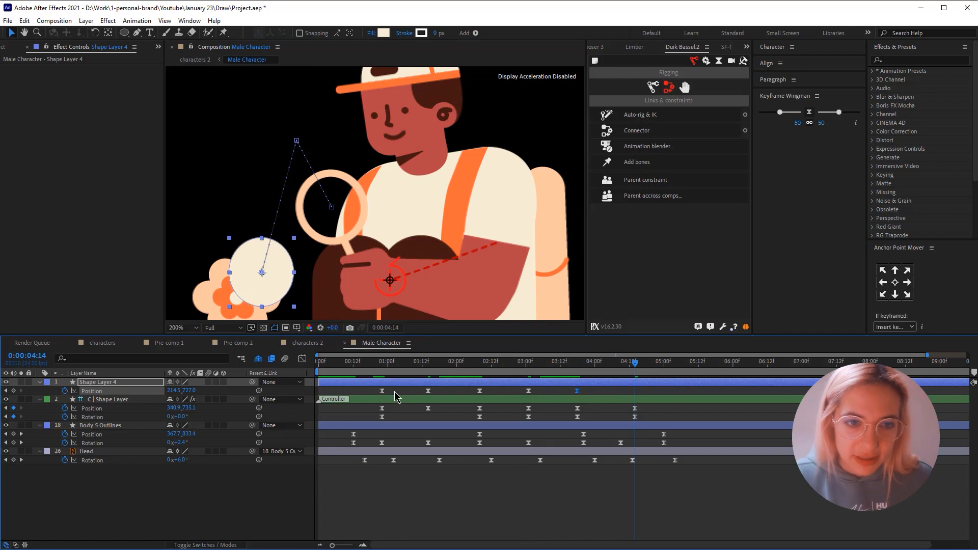
key("ctrl+v")
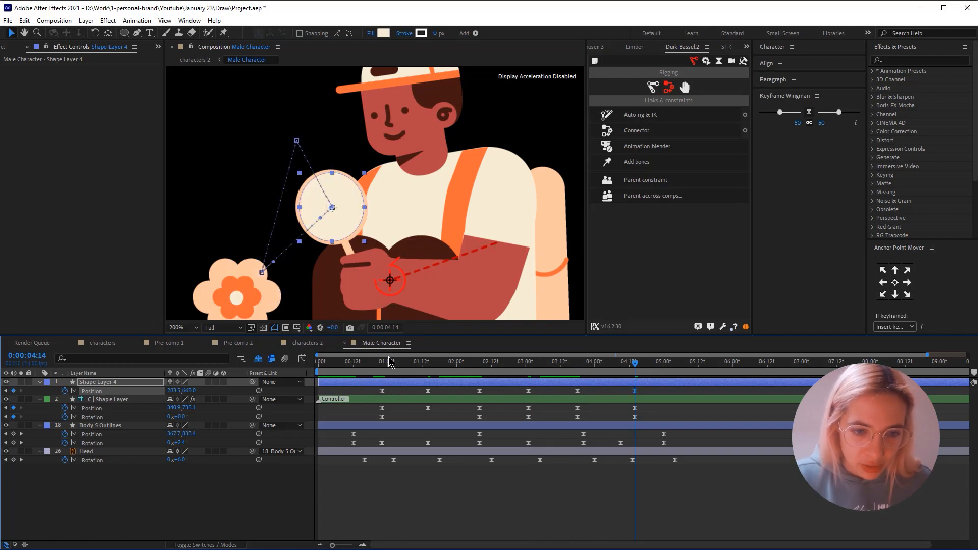
- Preview the ellipse's motion from about 0:00:00:21 and check its alignment with the lens around 0:00:02:17
left_click(381, 364)
key("space")
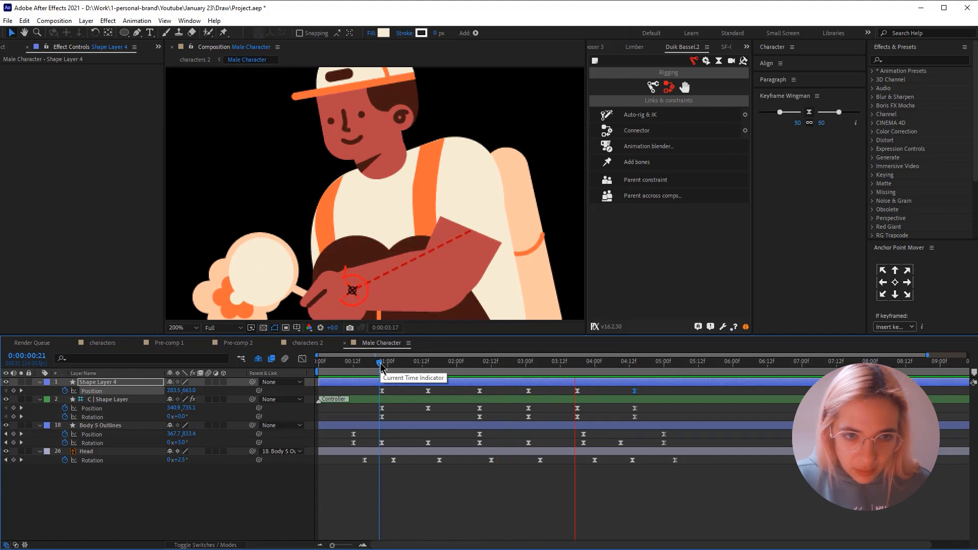
key("space")
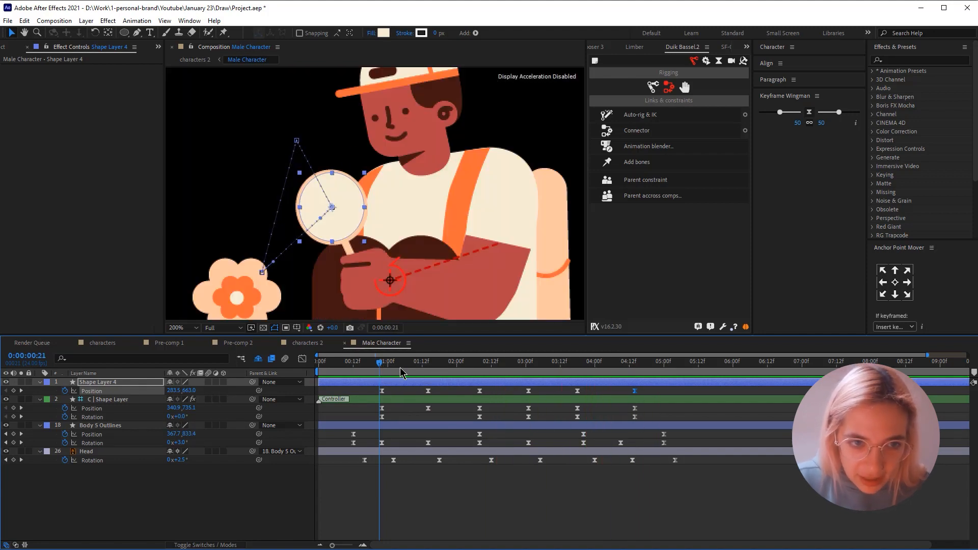
left_click_drag(400, 368, 505, 371)
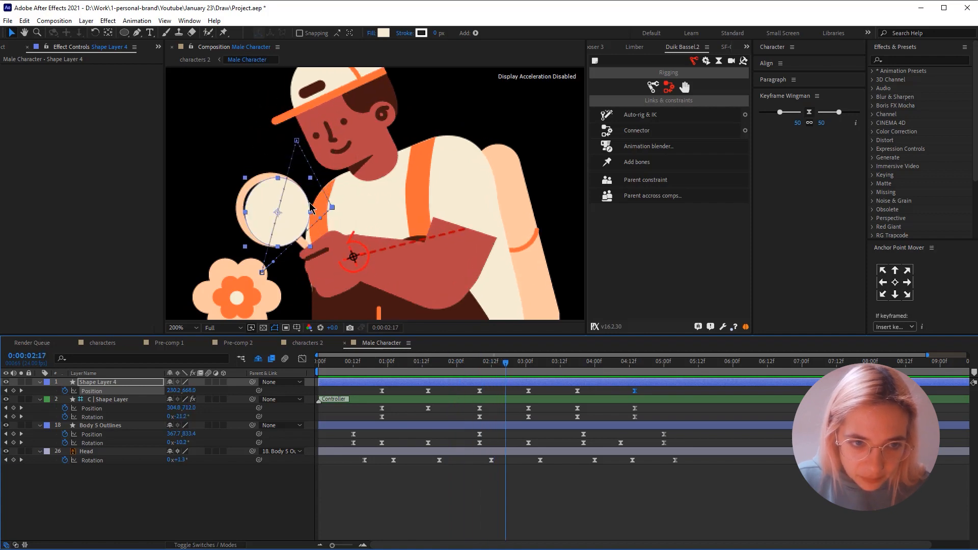
- Apply 50/50 Keyframe Wingman easing to all the ellipse's position keyframes and curve its downward motion path to follow the lens at 0:00:02:17
left_click(296, 141)
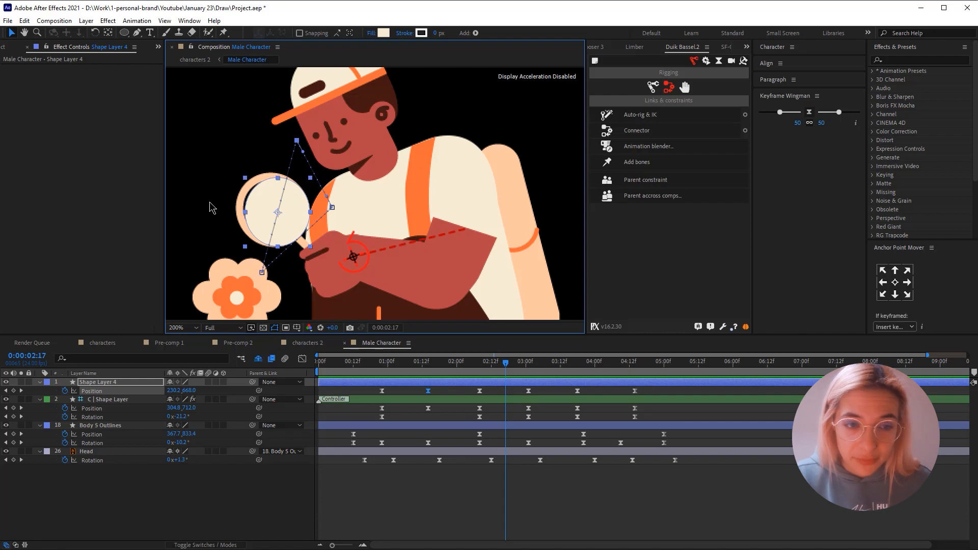
left_click(106, 391)
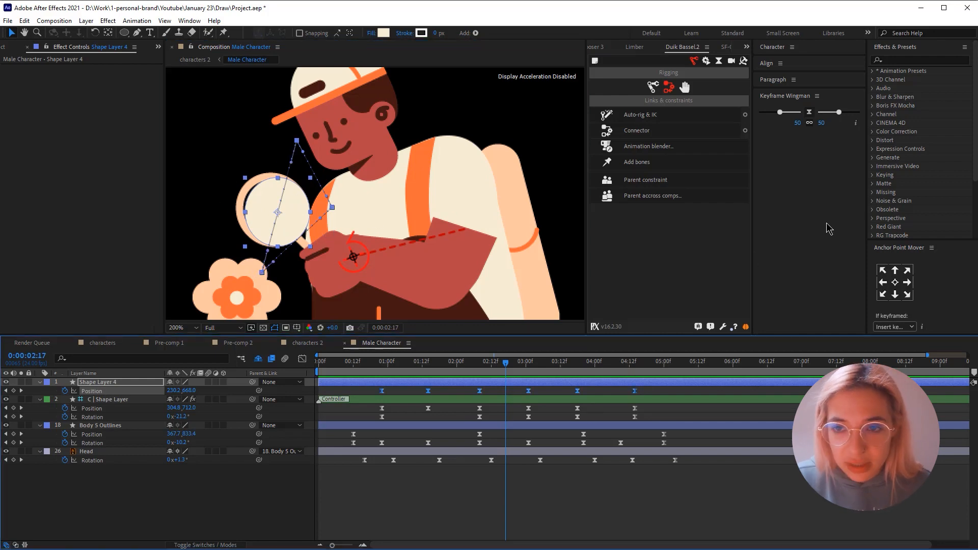
left_click(810, 121)
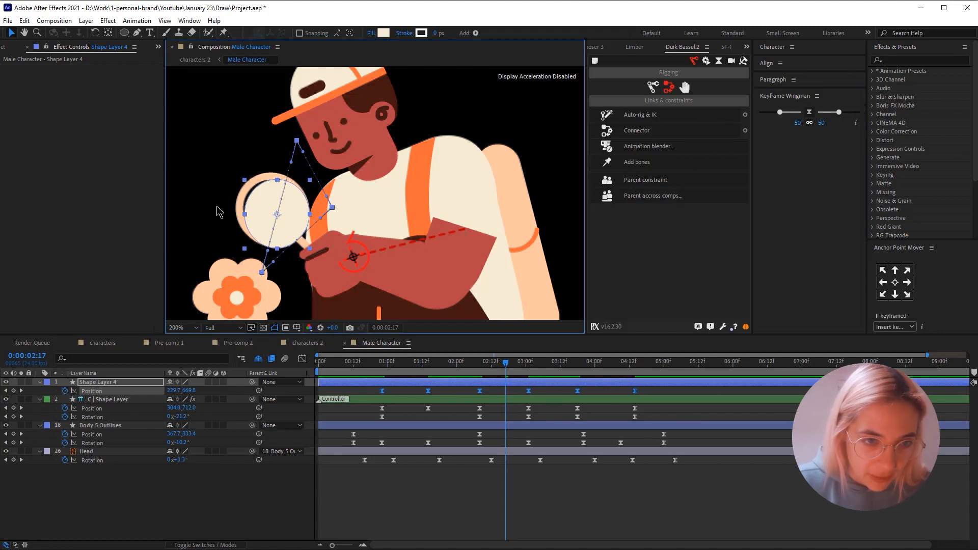
left_click_drag(291, 162, 279, 160)
left_click_drag(268, 250, 268, 242)
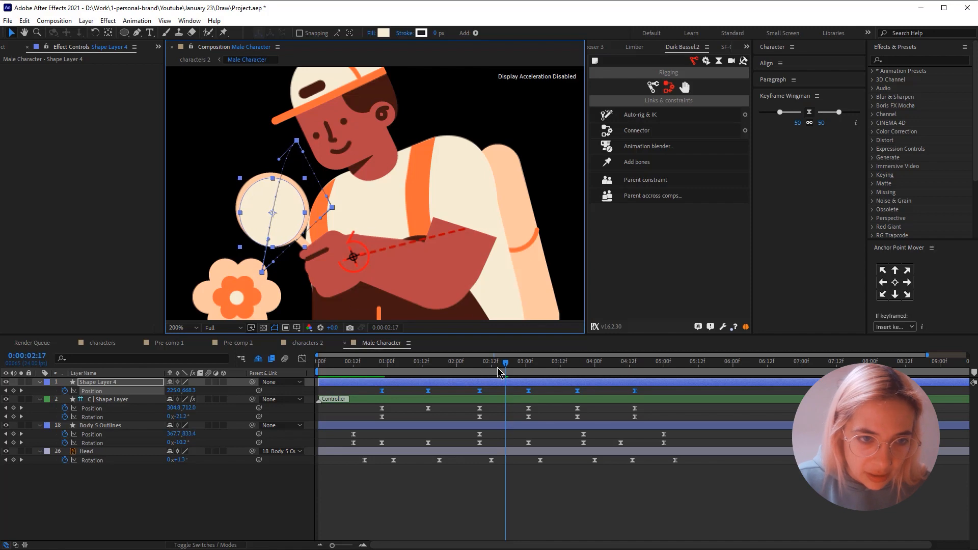
- Preview from 0:00:02:07 and realign the ellipse with the lens at 0:00:04:04, at position about 245, 692.5
left_click(478, 364)
key("space")
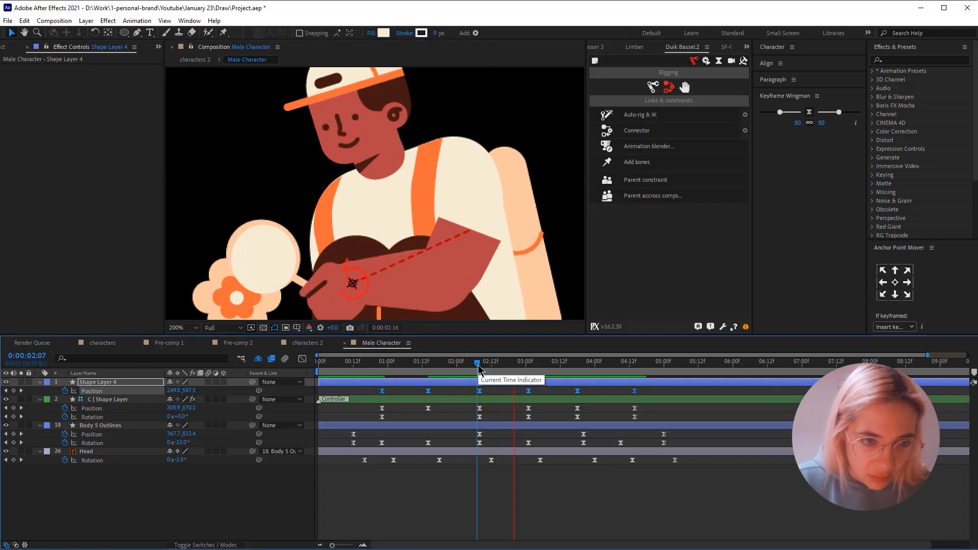
left_click(606, 365)
left_click(605, 391)
left_click(604, 383)
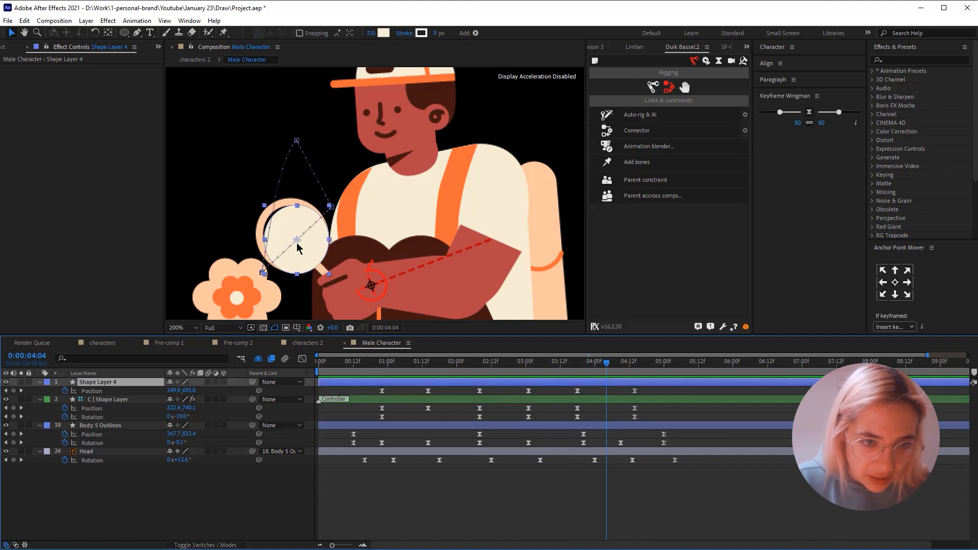
left_click_drag(307, 252, 303, 250)
key("space")
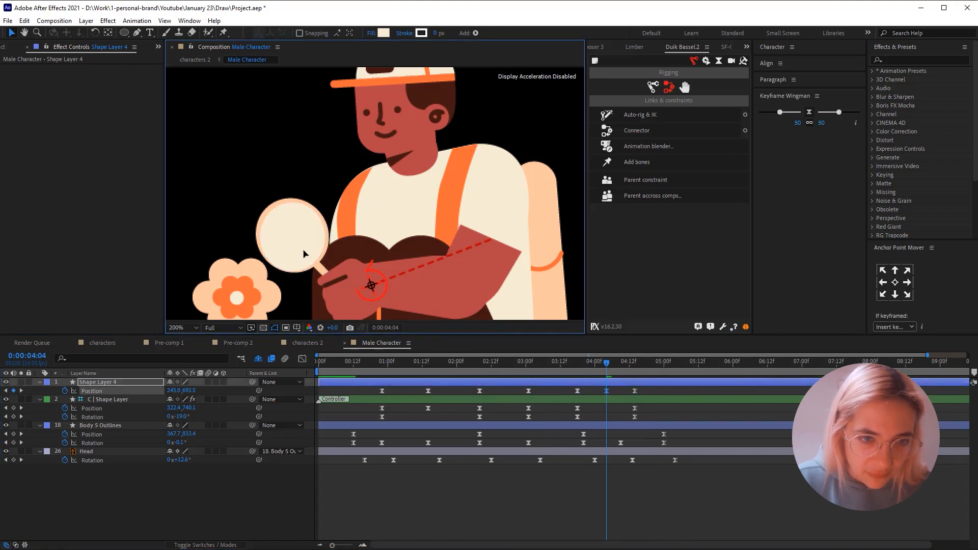
- Preview the ellipse following the magnifying glass through the whole movement from about 0:00:00:23
left_click(383, 369)
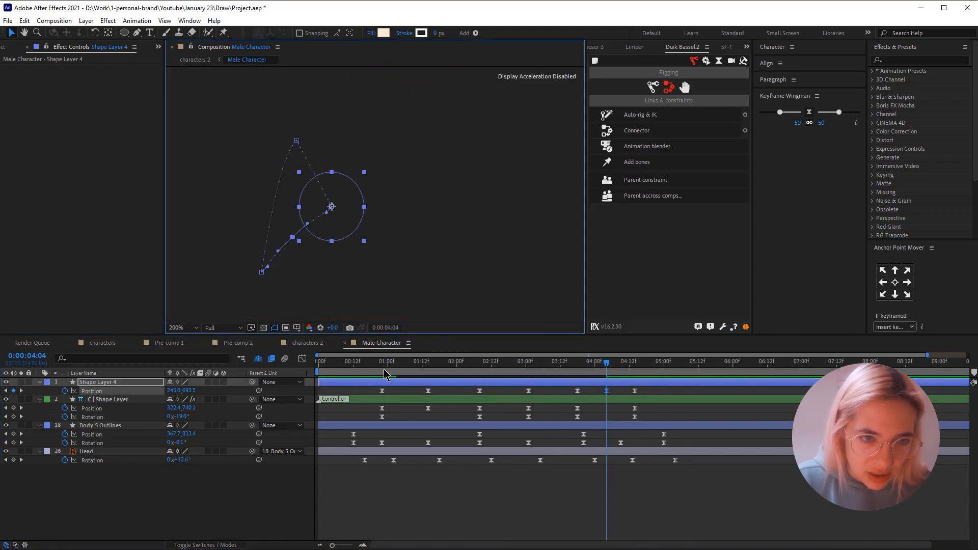
key("space")
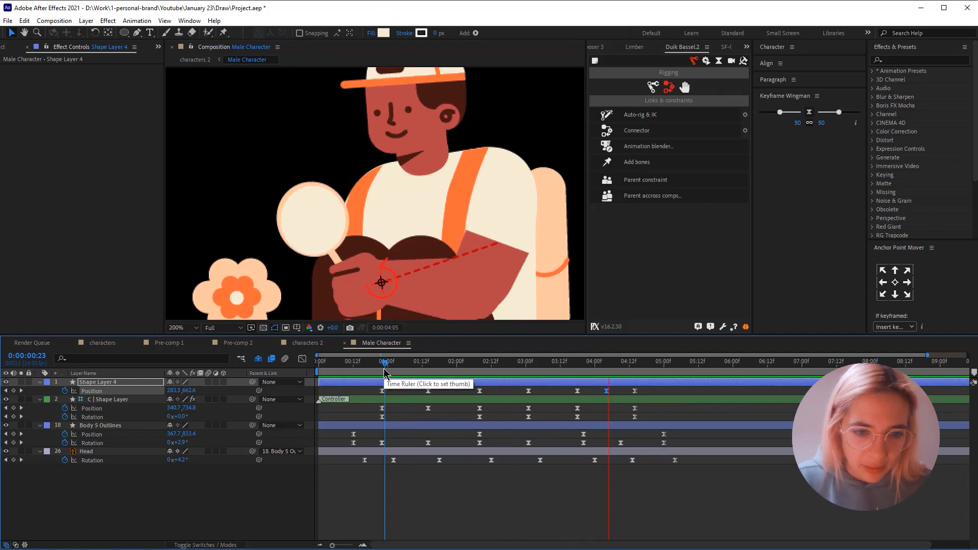
left_click(382, 370)
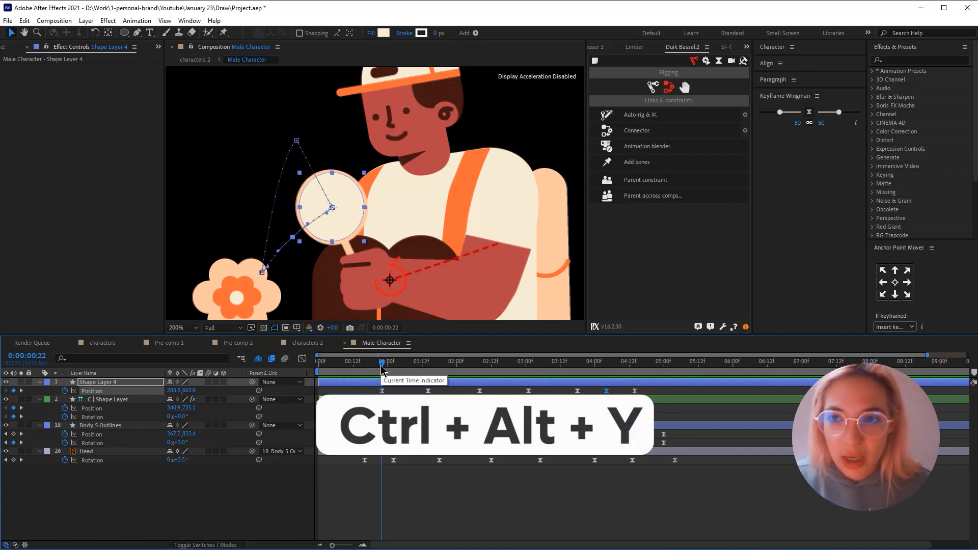
- Create an adjustment layer, apply the Bulge effect to it, and copy all of Shape Layer 4's position keyframes
key("ctrl+alt+y")
left_click(911, 60)
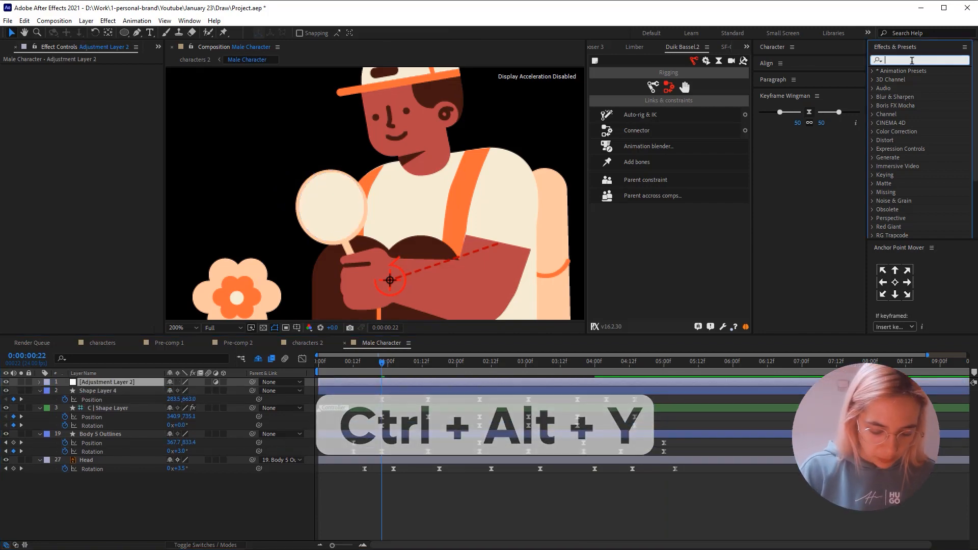
type("bulge")
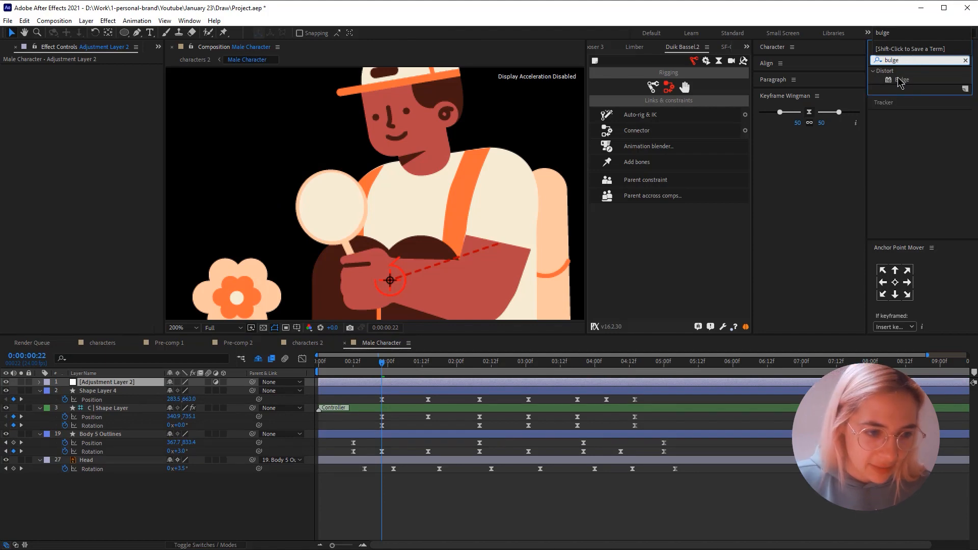
left_click_drag(900, 80, 161, 398)
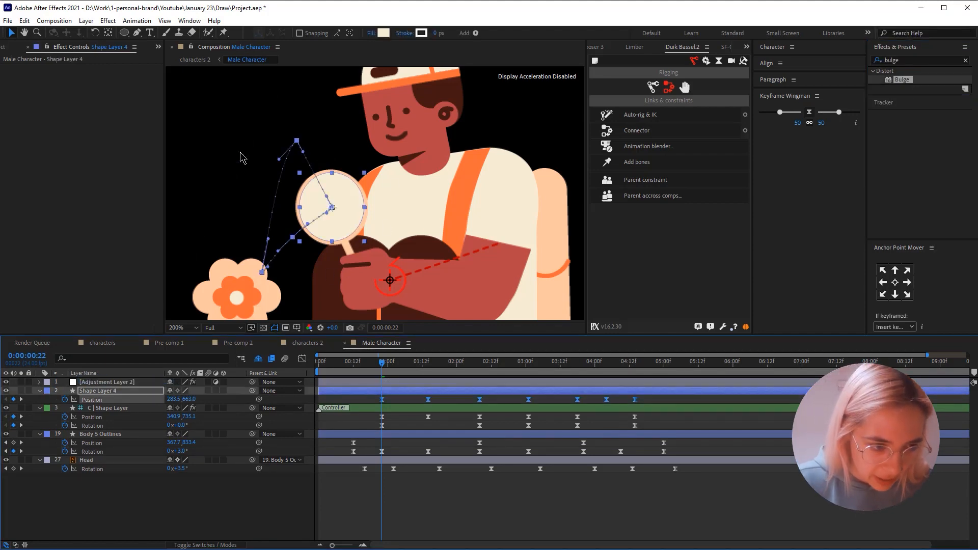
left_click(40, 382)
left_click(97, 382)
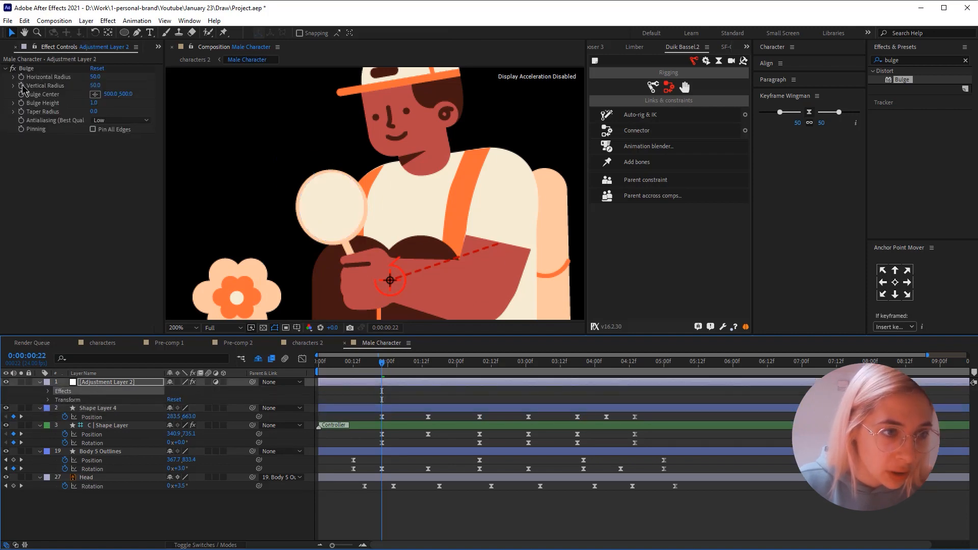
- Enable Bulge Center keyframing at 0:00:00:22 and paste Shape Layer 4's position keyframes into it
left_click(22, 97)
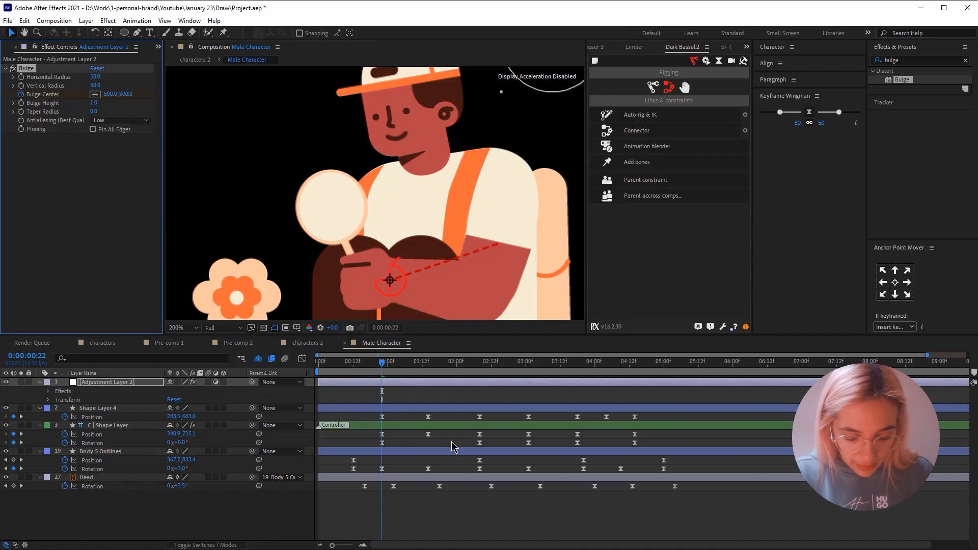
left_click(393, 382)
key("u")
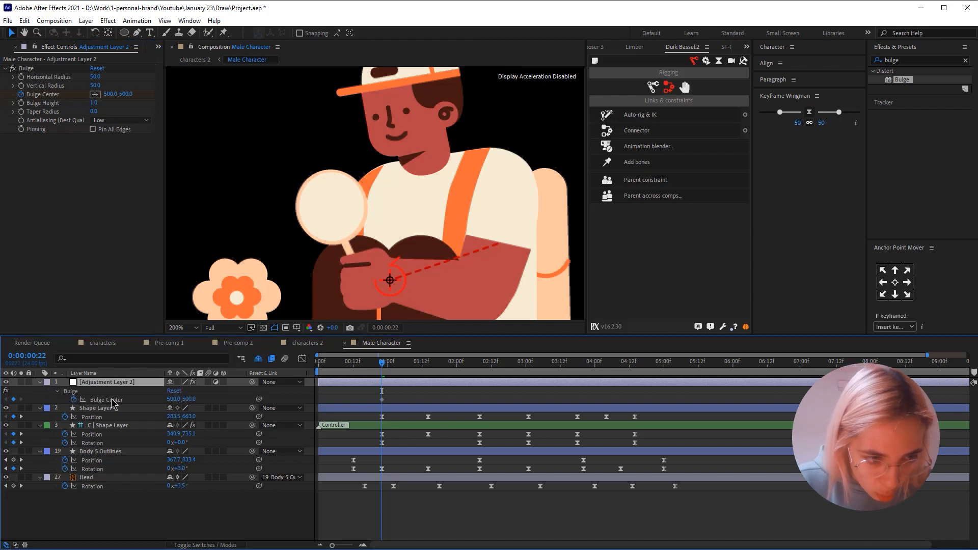
left_click(85, 401)
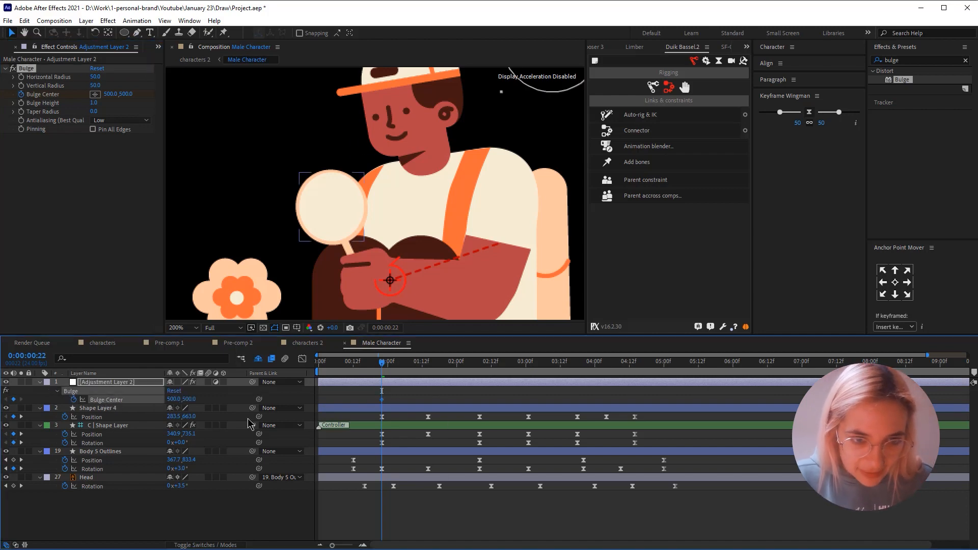
key("ctrl+v")
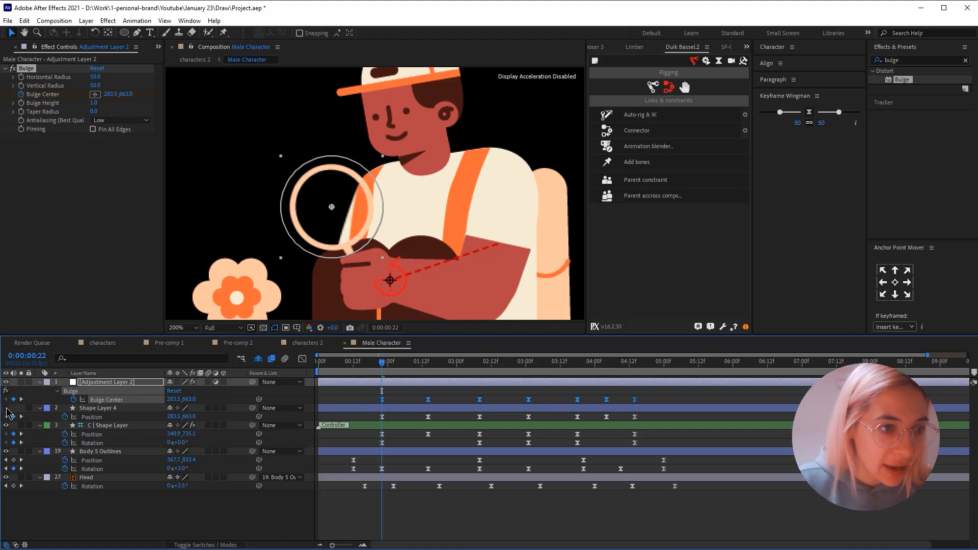
- Set the Bulge's horizontal radius to 31 and vertical radius to 34, and move Adjustment Layer 2 directly below the Magnifying layer
left_click_drag(94, 76, 88, 86)
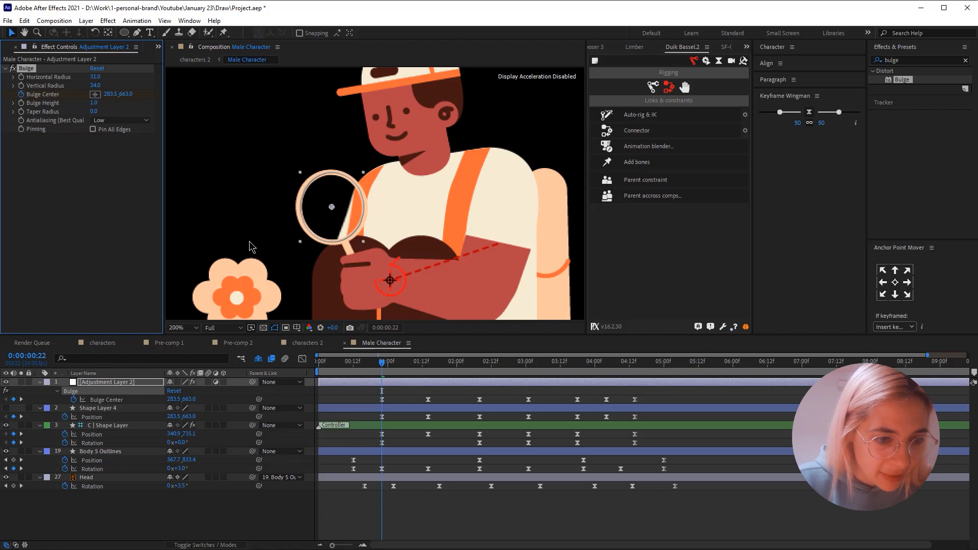
left_click(254, 361)
left_click_drag(115, 398, 120, 479)
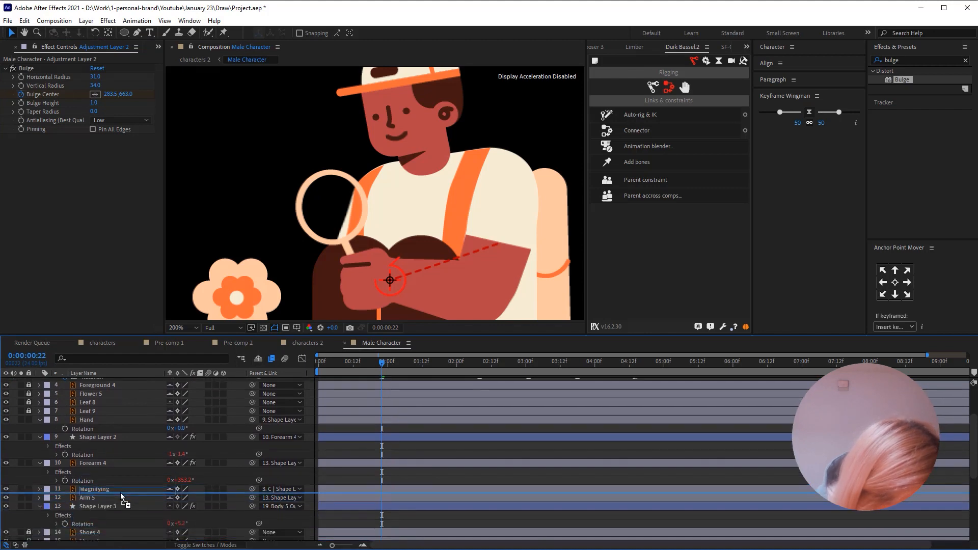
- Unlock Flower 5, Leaf 8 and Leaf 9, move them directly below Adjustment Layer 2, and hide the shy layers again
scroll(148, 476, "up", 1)
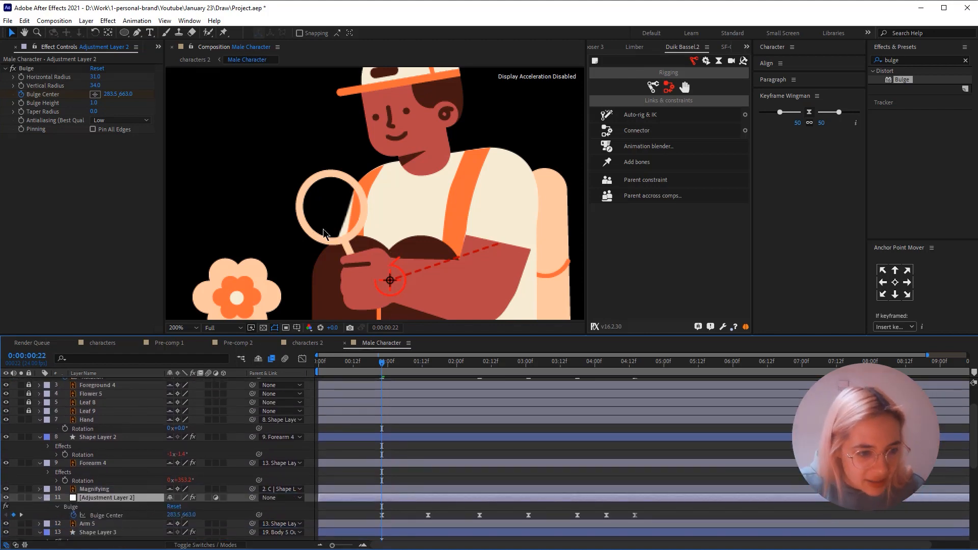
scroll(73, 433, "up", 1)
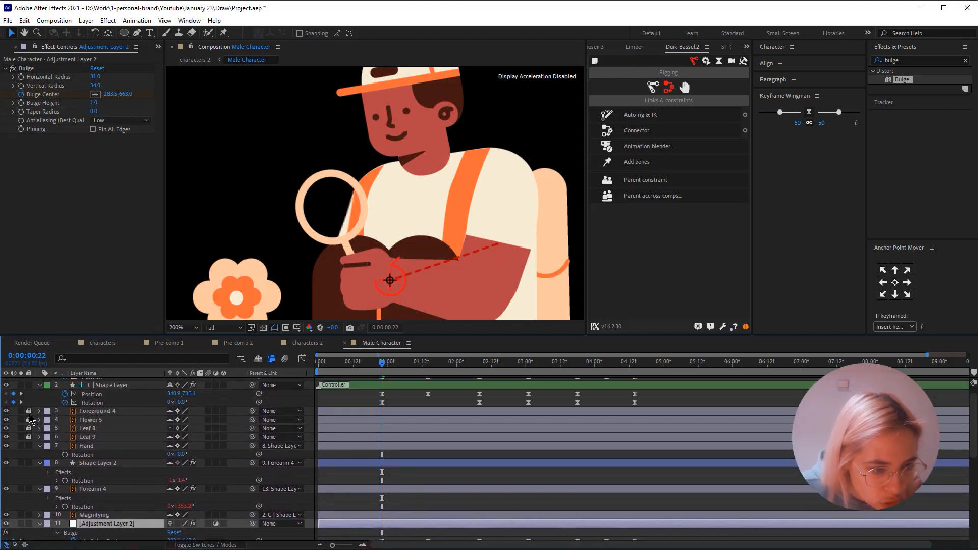
left_click(99, 420)
left_click(107, 437, "shift")
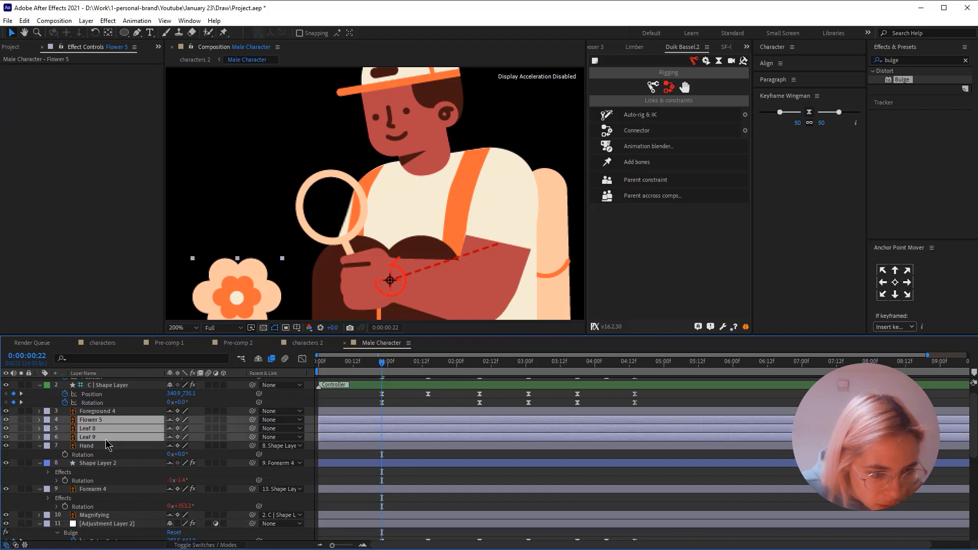
scroll(107, 422, "down", 1)
left_click_drag(102, 404, 101, 514)
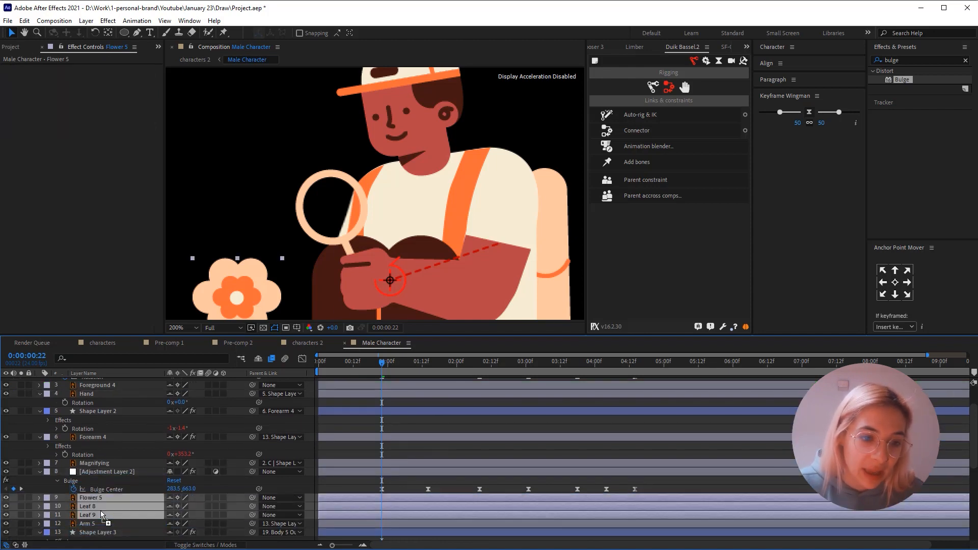
left_click(257, 360)
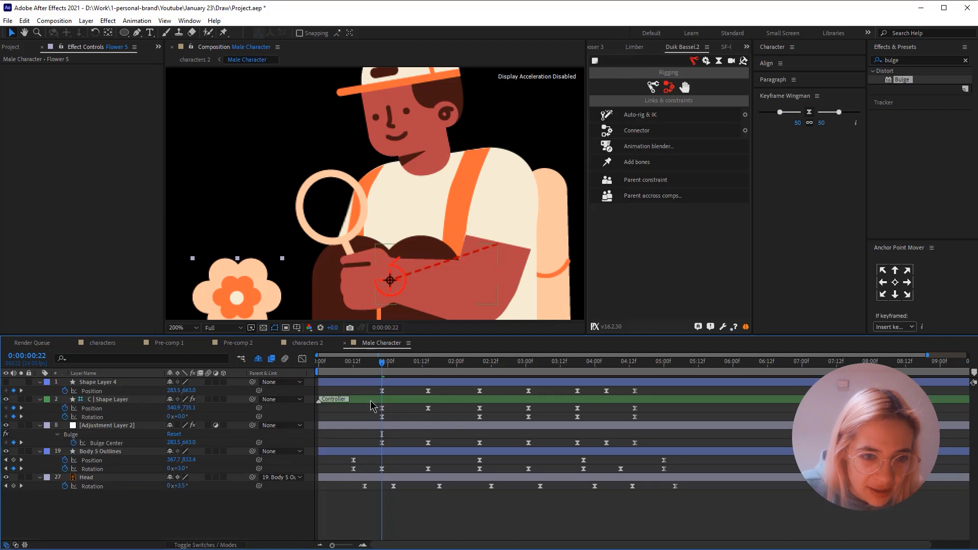
- Preview the animation from 0:00:00:12 at 100% zoom to check the bulge on the flower under the magnifying glass
left_click(355, 369)
key("space")
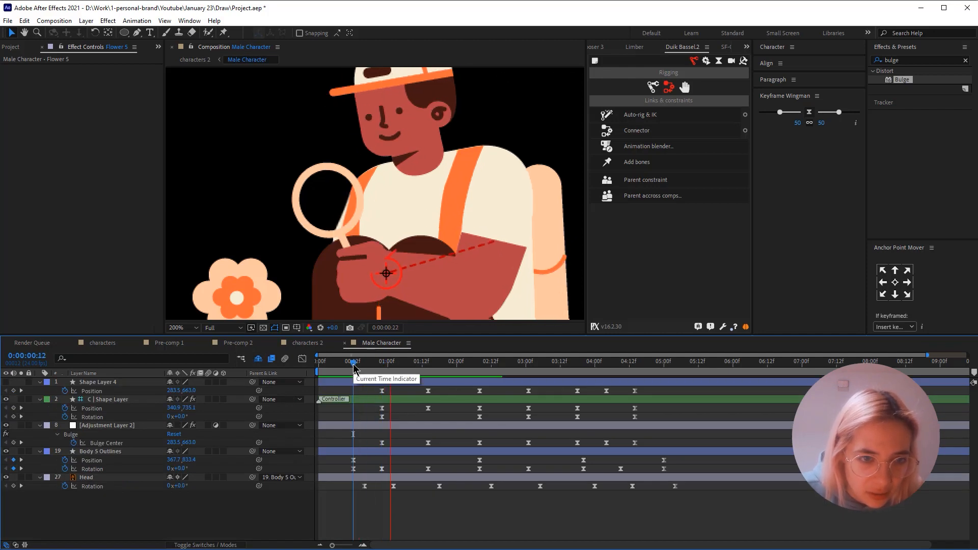
scroll(329, 234, "down", 1)
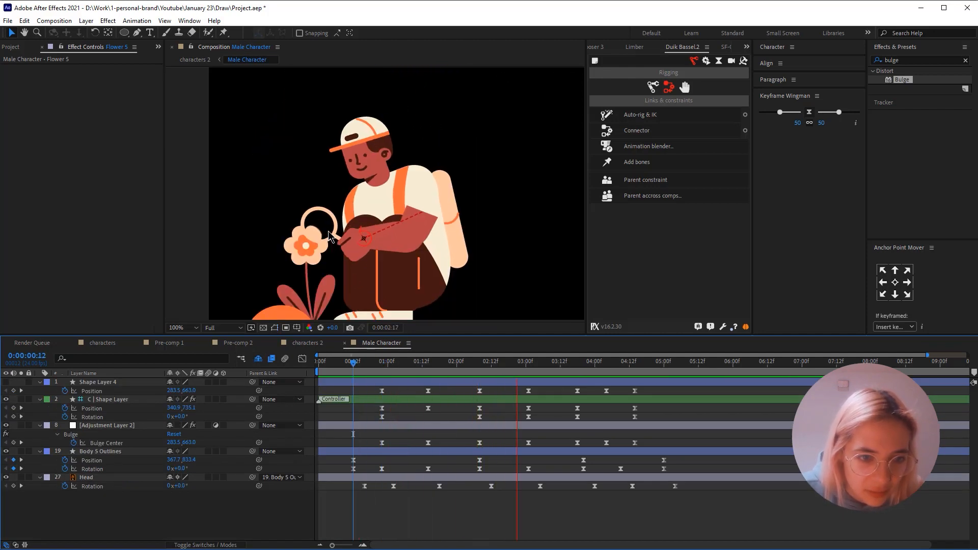